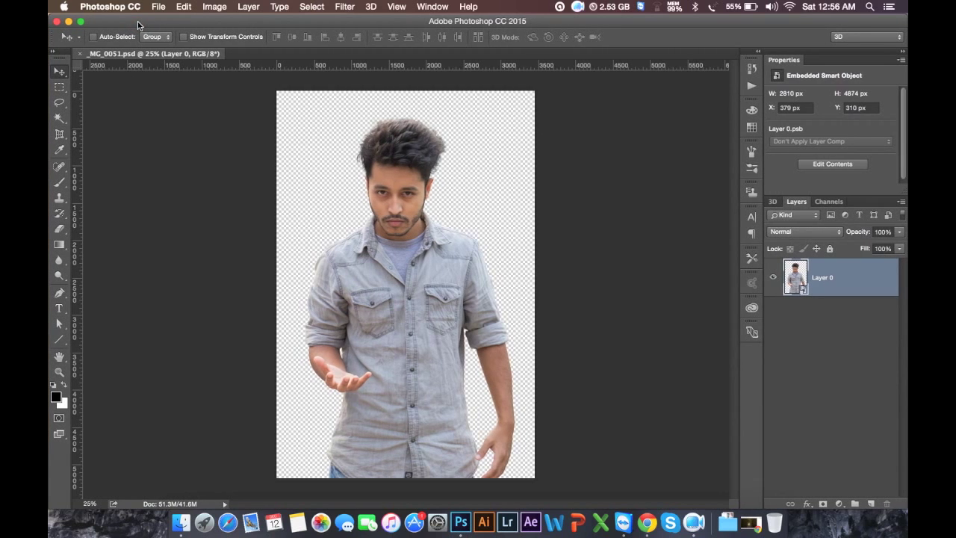
# - Create a blank white document named 'Hunter Man' from the 1920 × 1080 px, 72 ppi preset
pyautogui.click(158, 8)
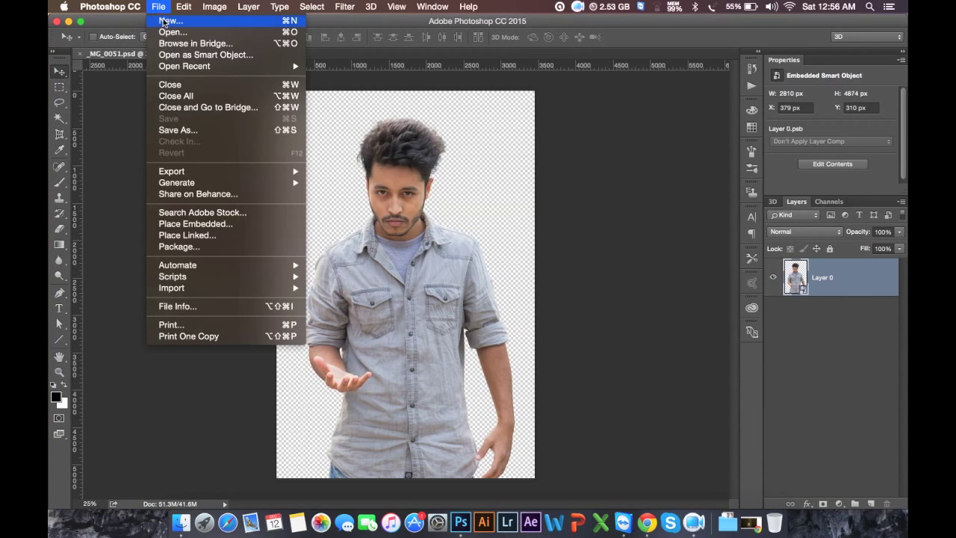
pyautogui.click(163, 22)
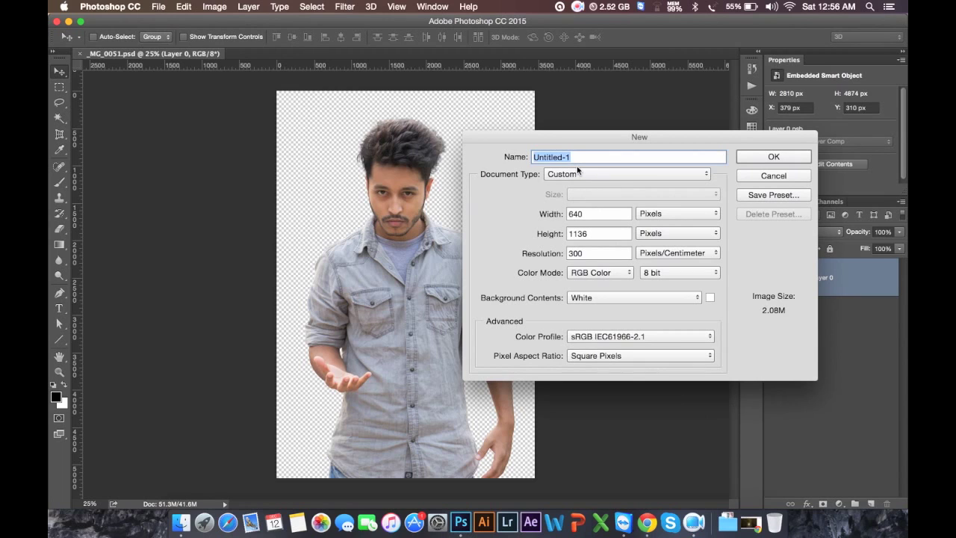
pyautogui.write('Dark')
pyautogui.press('BackSpace')
pyautogui.press('BackSpace')
pyautogui.press('BackSpace')
pyautogui.press('BackSpace')
pyautogui.press('BackSpace')
pyautogui.write('Hunter ')
pyautogui.write('Man')
pyautogui.click(638, 174)
pyautogui.click(612, 25)
pyautogui.doubleClick(598, 214)
pyautogui.doubleClick(600, 234)
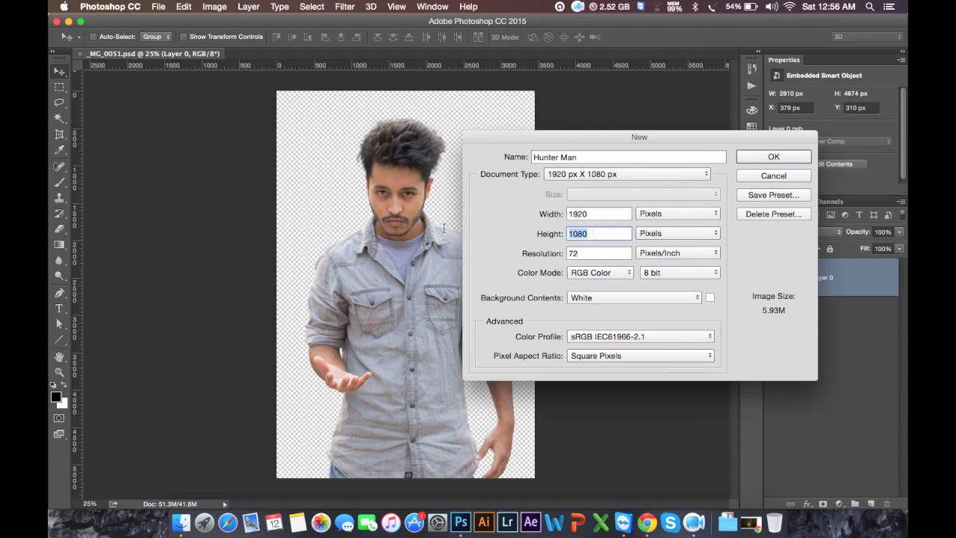
pyautogui.click(520, 234)
pyautogui.click(749, 158)
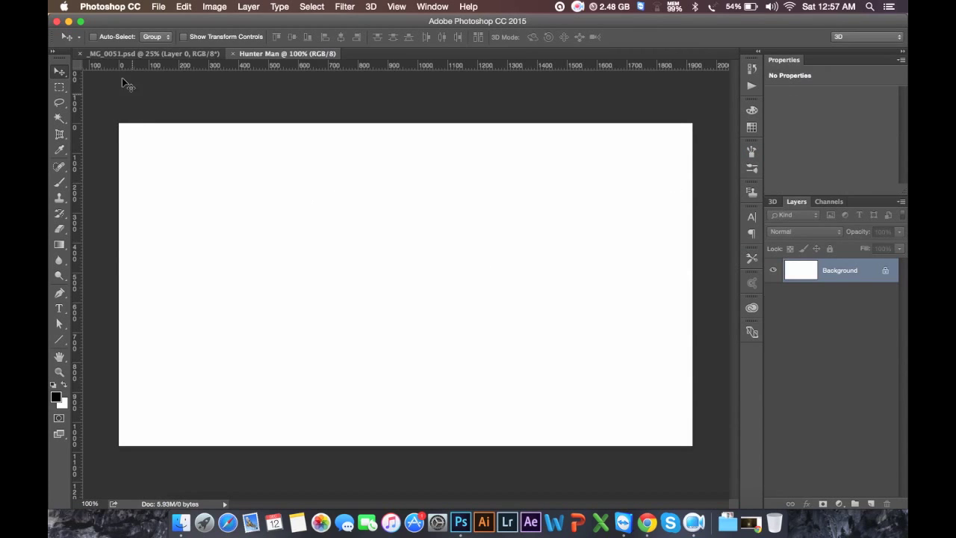
# - Preview the goodwp.com_18136.jpg forest photo from the desktop, then close the preview
pyautogui.click(68, 21)
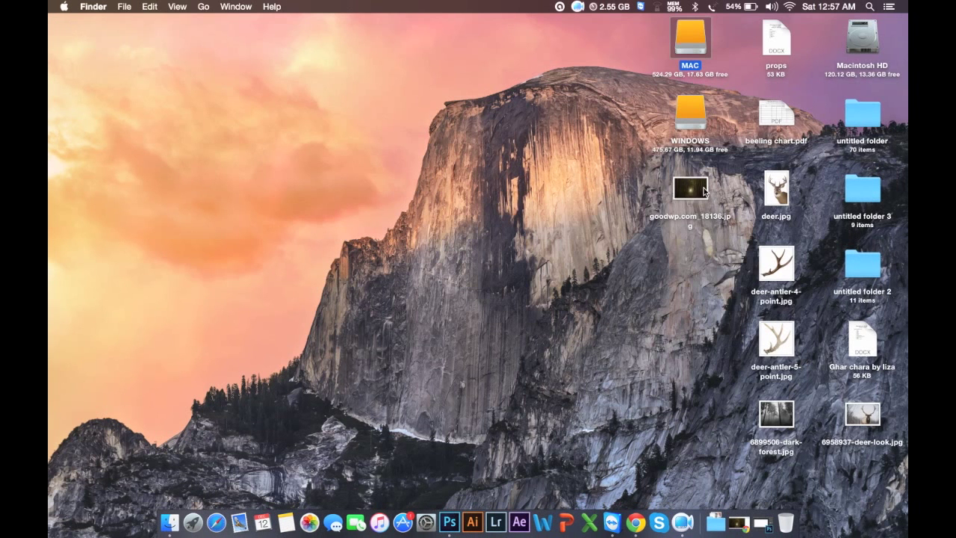
pyautogui.doubleClick(702, 191)
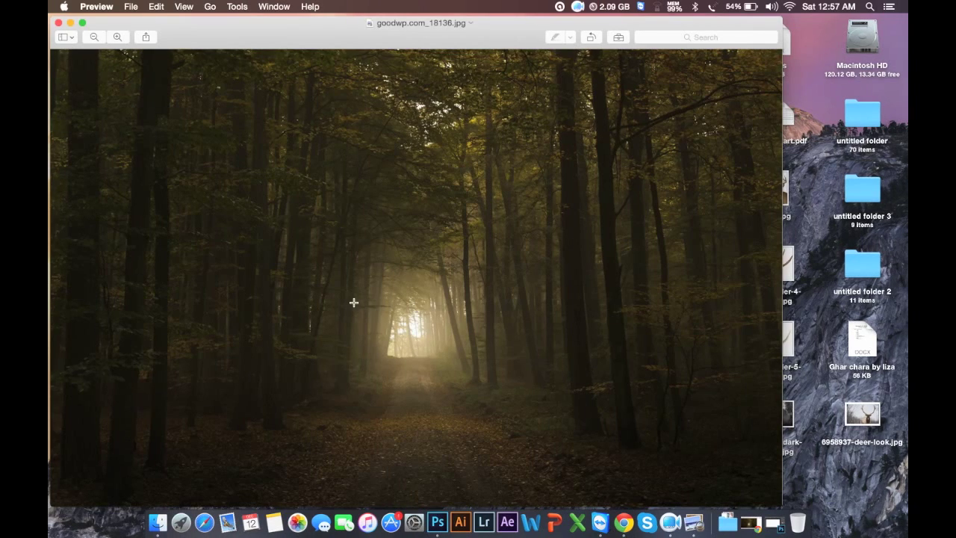
pyautogui.click(59, 22)
# - Place the forest photo into Hunter Man, scale it to cover the canvas, nudge it, then switch to _MG_0051.psd
pyautogui.moveTo(690, 189)
pyautogui.mouseDown()
pyautogui.moveTo(732, 479)
pyautogui.moveTo(764, 514)
pyautogui.moveTo(433, 302)
pyautogui.mouseUp()
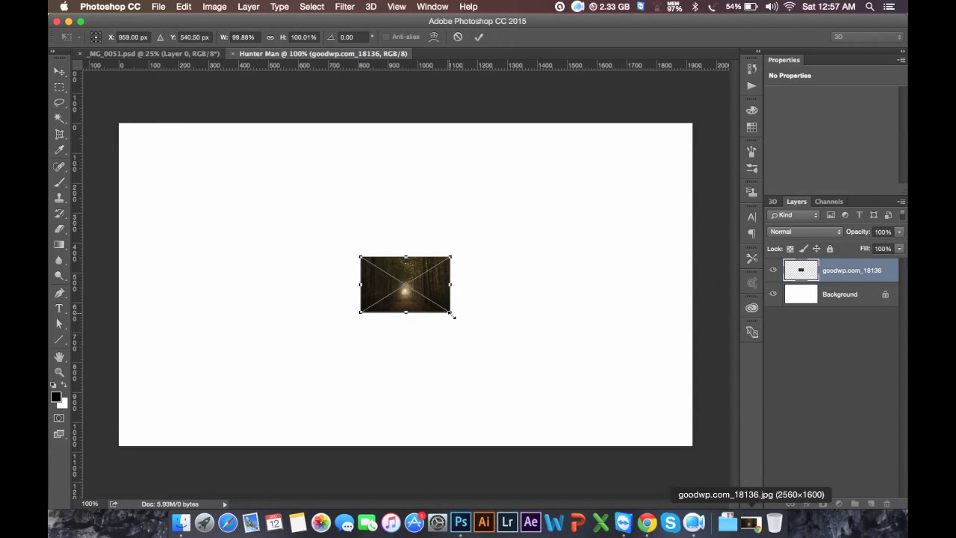
pyautogui.moveTo(451, 315); pyautogui.dragTo(702, 448)
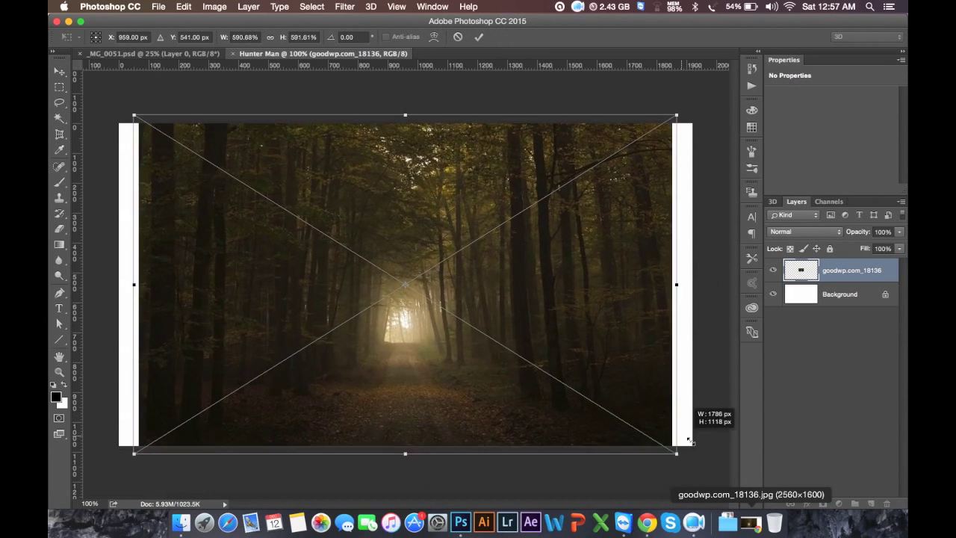
pyautogui.moveTo(702, 448); pyautogui.dragTo(704, 450)
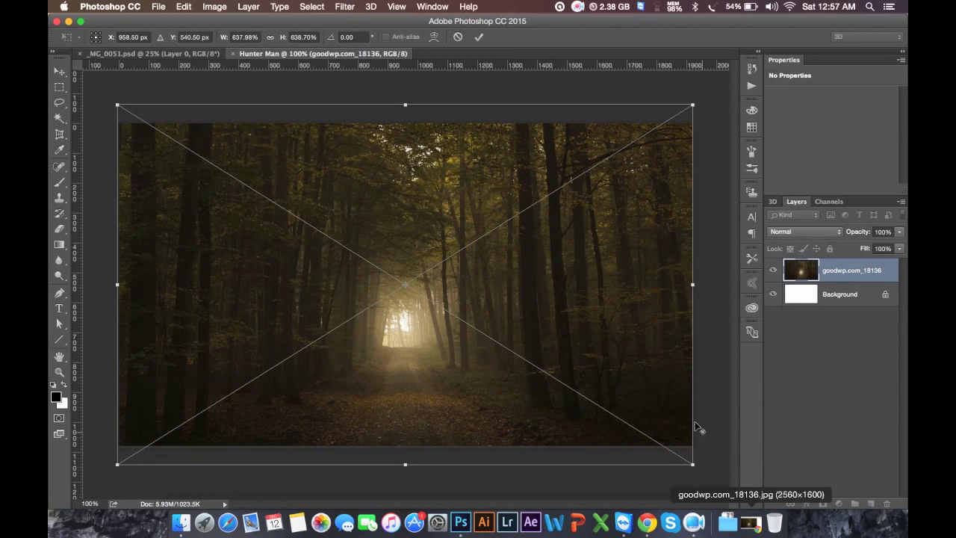
pyautogui.click(484, 38)
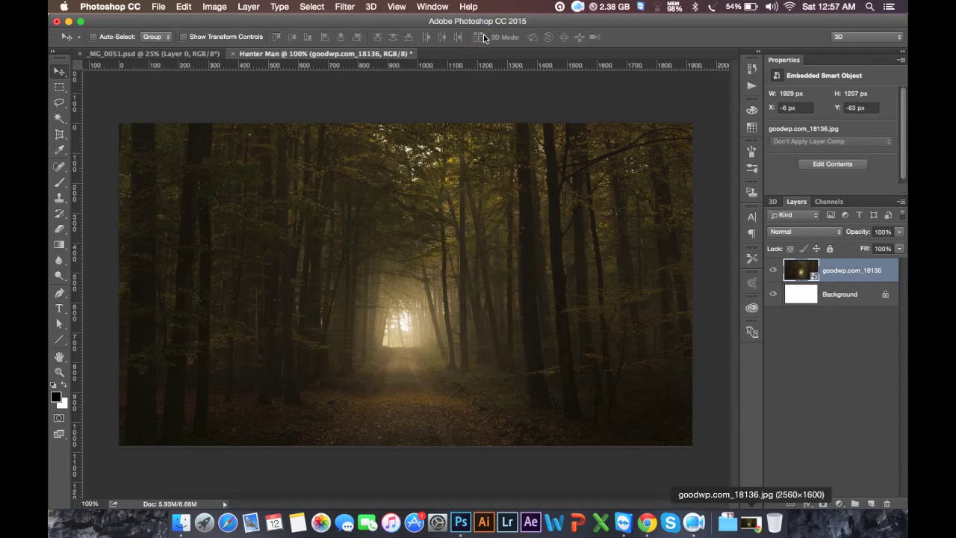
pyautogui.moveTo(523, 230); pyautogui.dragTo(525, 213)
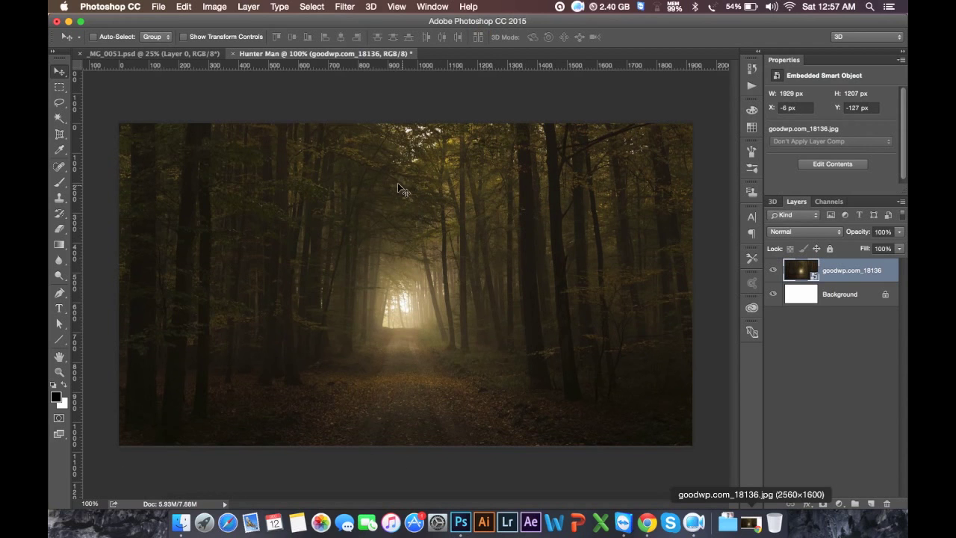
pyautogui.click(189, 56)
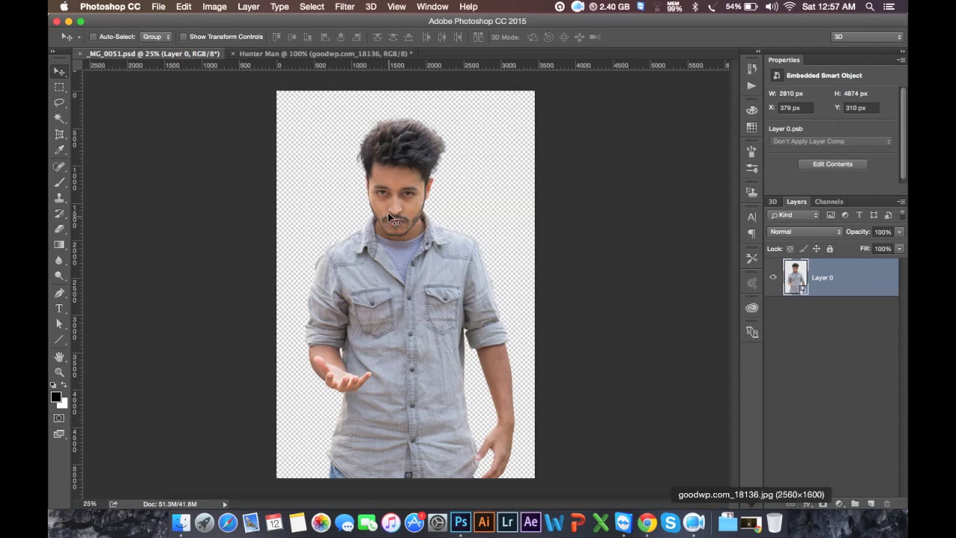
# - Bring the cut-out man into Hunter Man, scale him proportionally to about 87% and centre him
pyautogui.moveTo(398, 203)
pyautogui.mouseDown()
pyautogui.moveTo(372, 67)
pyautogui.moveTo(380, 62)
pyautogui.moveTo(406, 230)
pyautogui.mouseUp()
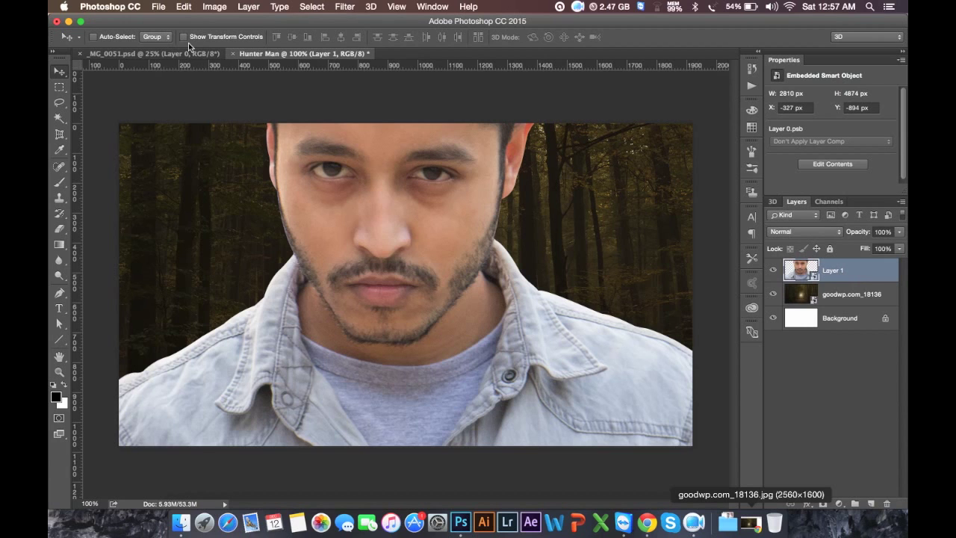
pyautogui.click(188, 7)
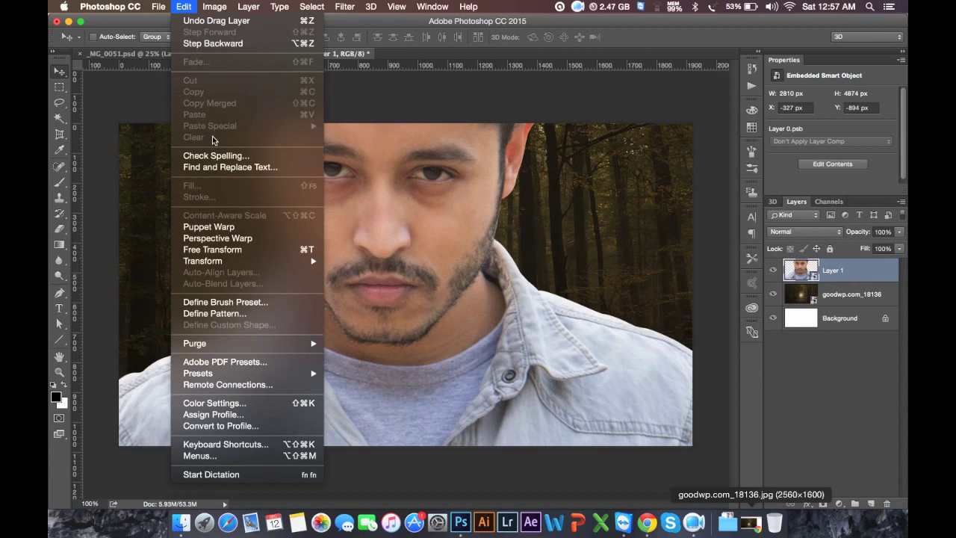
pyautogui.click(214, 252)
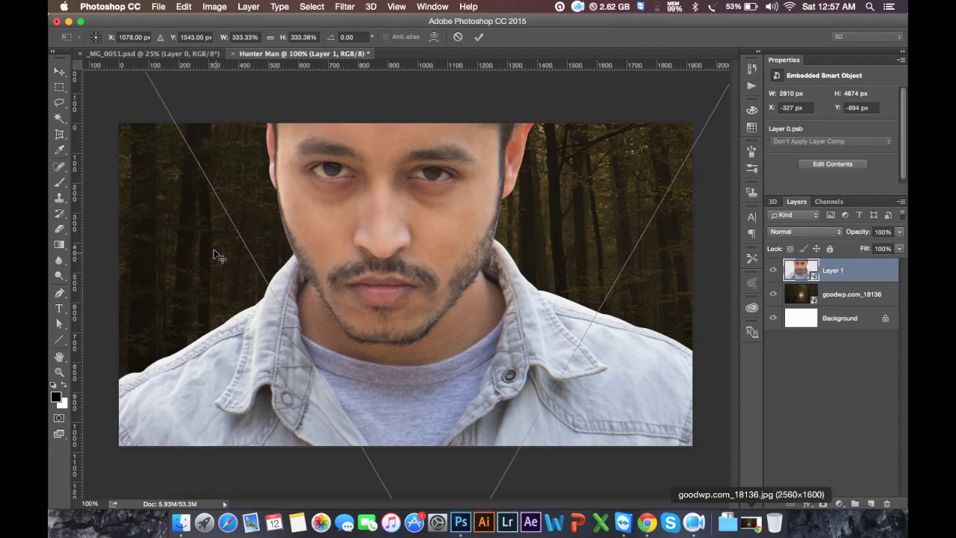
pyautogui.click(270, 36)
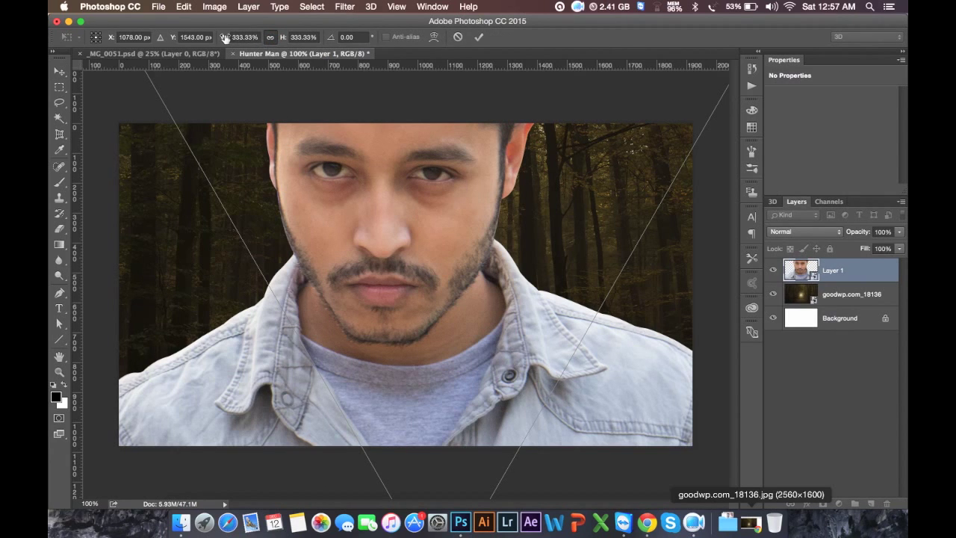
pyautogui.moveTo(224, 37)
pyautogui.mouseDown()
pyautogui.moveTo(162, 52)
pyautogui.moveTo(88, 99)
pyautogui.mouseUp()
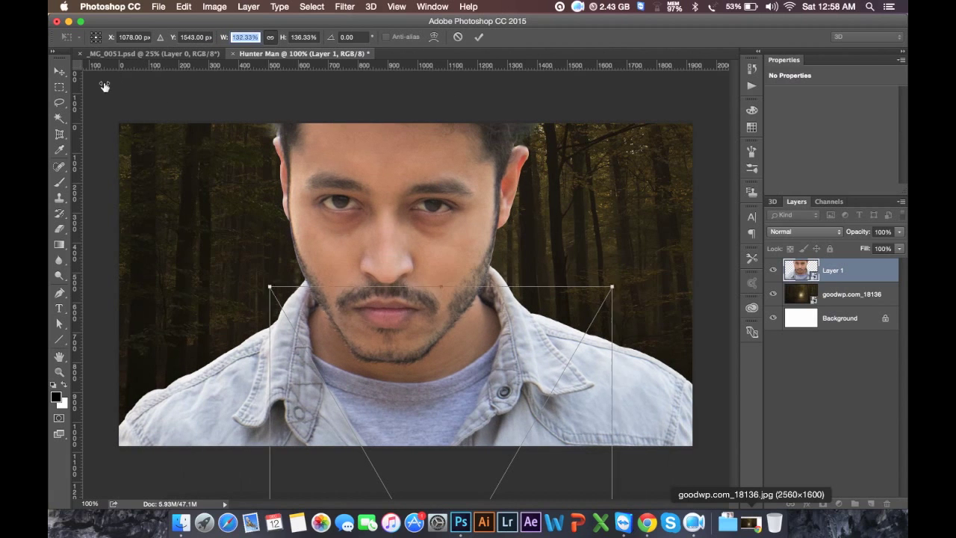
pyautogui.moveTo(456, 430); pyautogui.dragTo(441, 197)
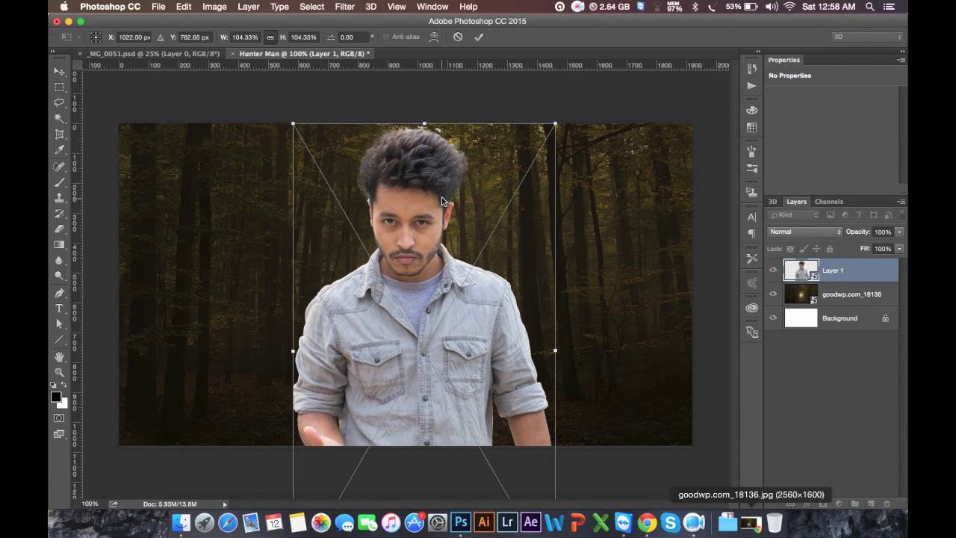
pyautogui.moveTo(554, 123); pyautogui.dragTo(535, 154)
pyautogui.moveTo(498, 197); pyautogui.dragTo(498, 176)
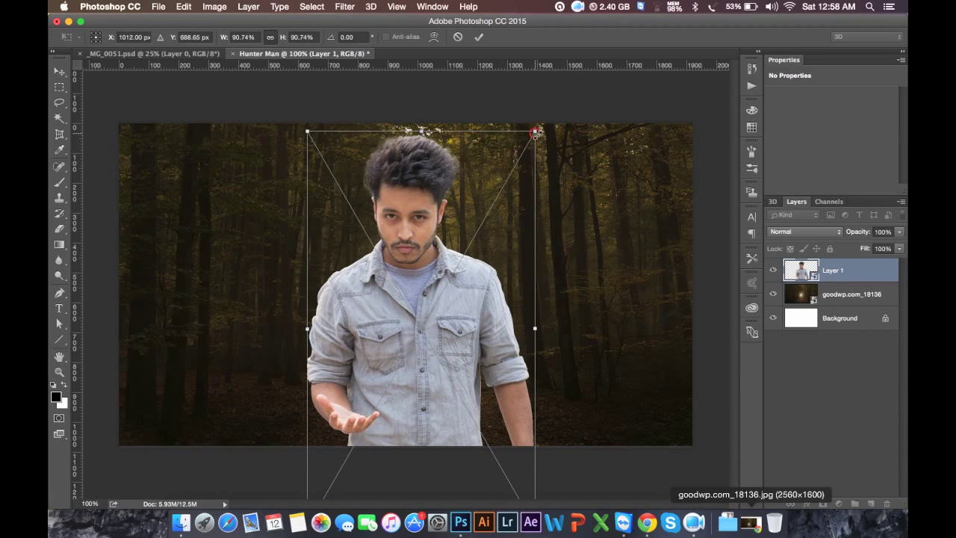
pyautogui.moveTo(534, 131); pyautogui.dragTo(526, 141)
pyautogui.moveTo(453, 202); pyautogui.dragTo(449, 196)
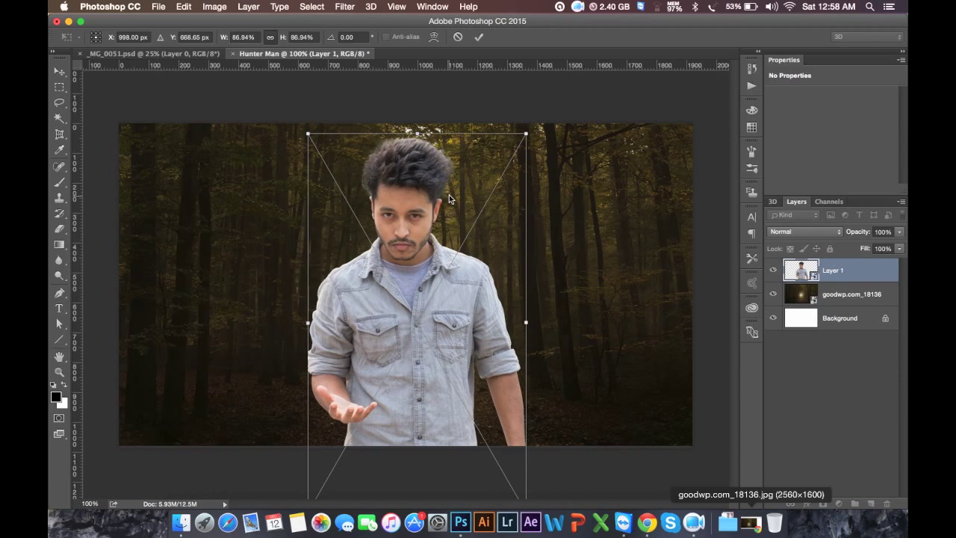
pyautogui.press('Return')
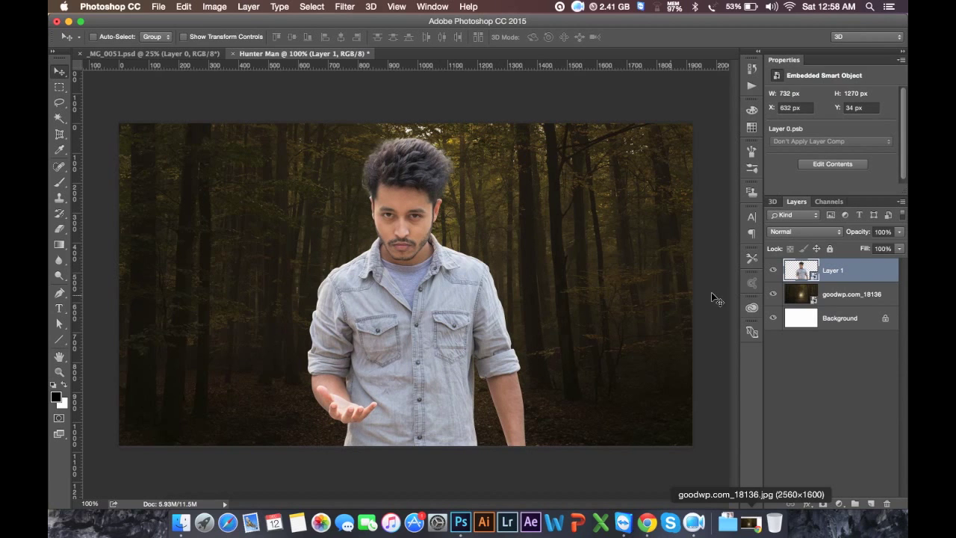
# - Rasterize the forest layer and hide the man's layer
pyautogui.click(854, 297)
pyautogui.rightClick(852, 294)
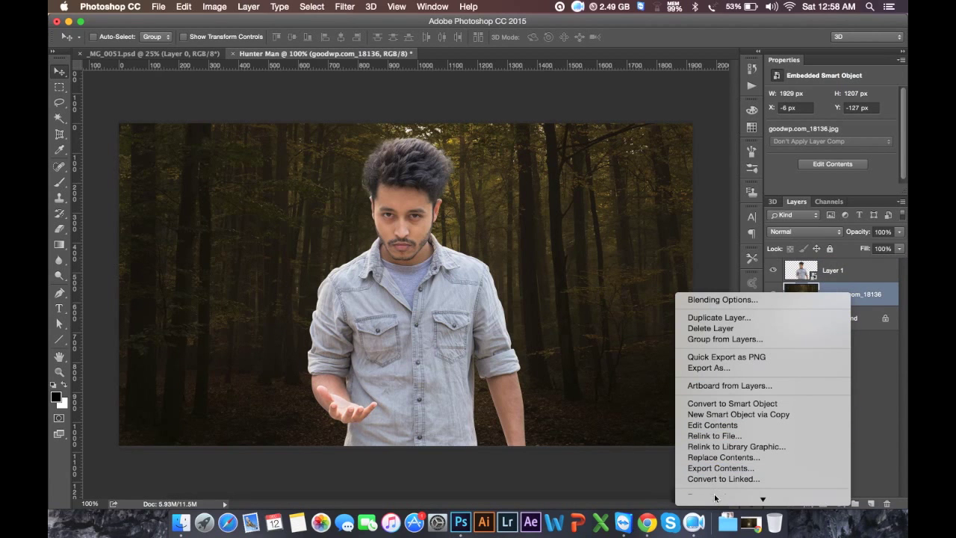
pyautogui.click(706, 368)
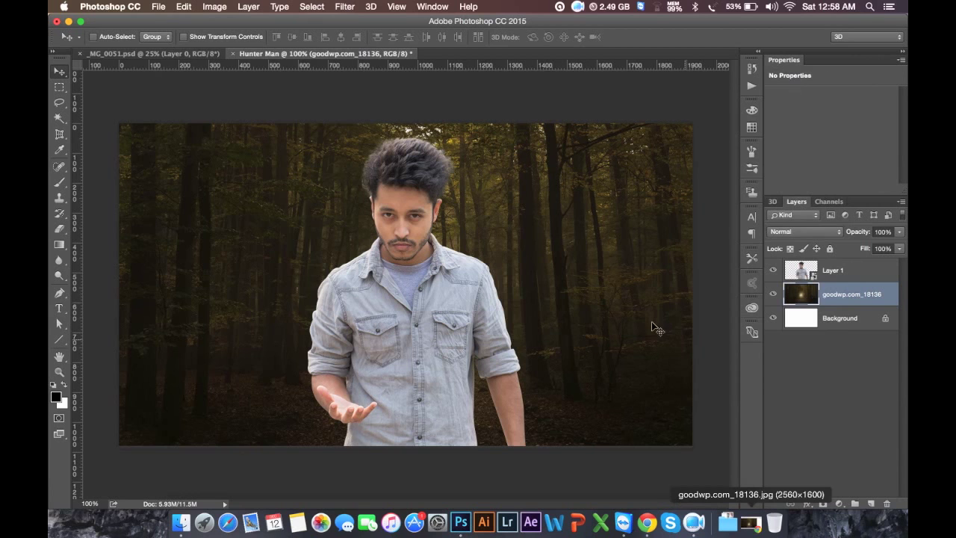
pyautogui.click(775, 271)
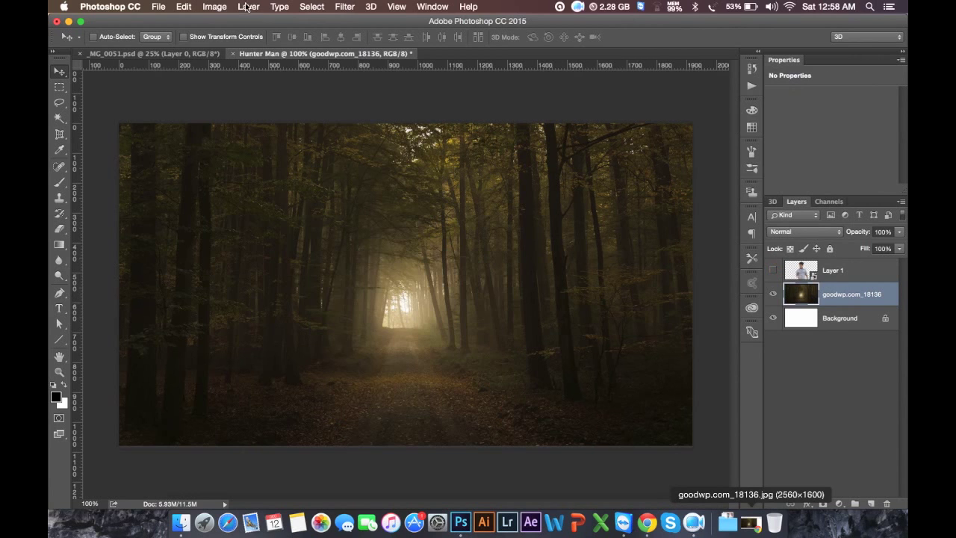
# - Apply Camera Raw to the forest: Highlights +100, Shadows +100, Whites −50, Clarity −58
pyautogui.click(344, 7)
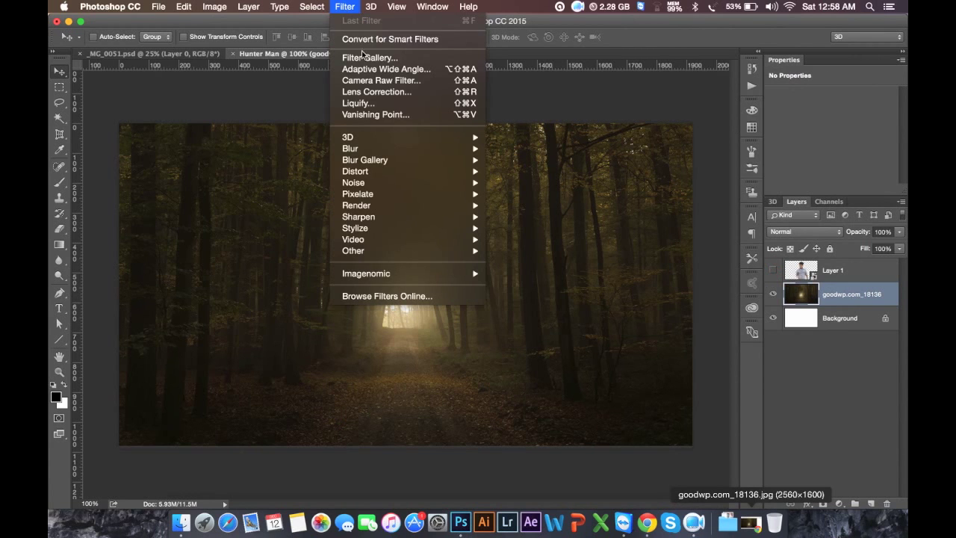
pyautogui.click(371, 79)
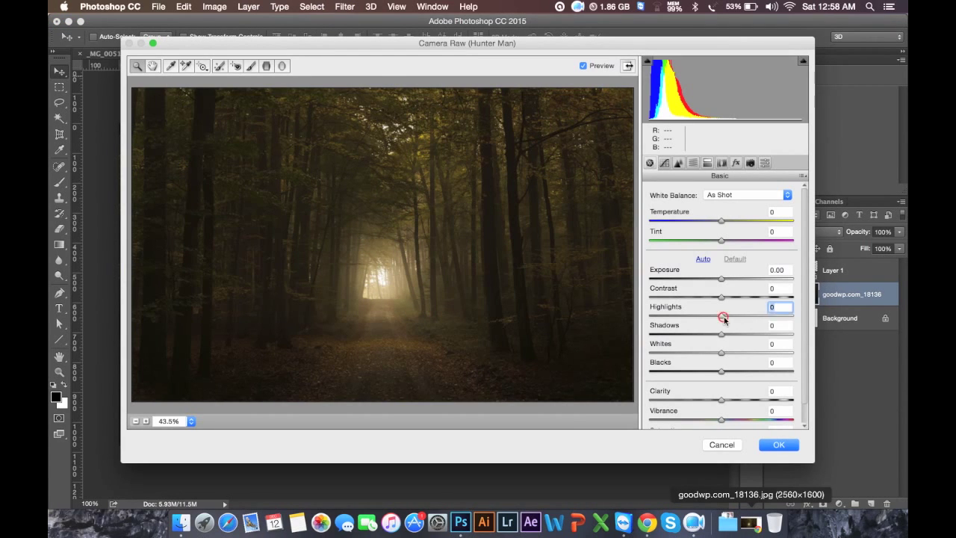
pyautogui.moveTo(721, 317); pyautogui.dragTo(793, 317)
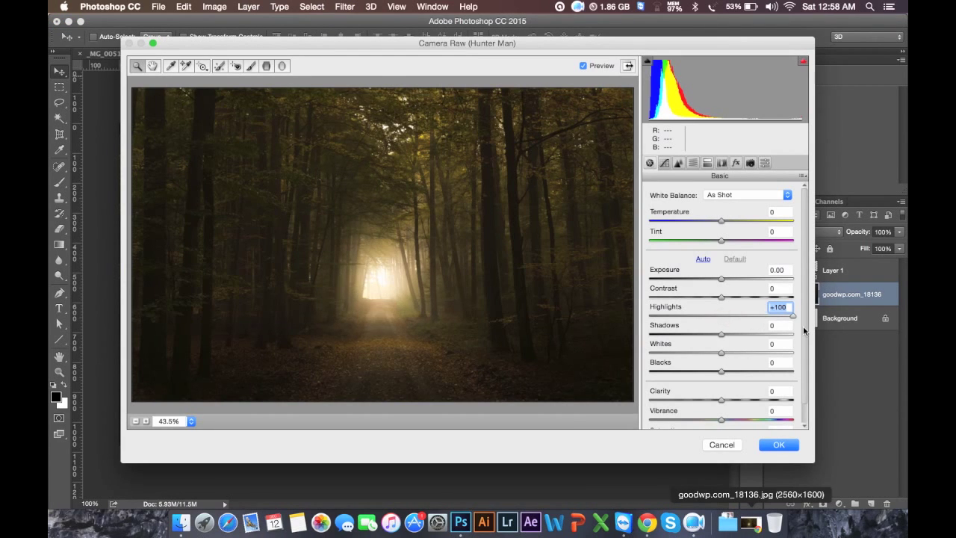
pyautogui.moveTo(722, 334)
pyautogui.mouseDown()
pyautogui.moveTo(672, 336)
pyautogui.moveTo(795, 335)
pyautogui.mouseUp()
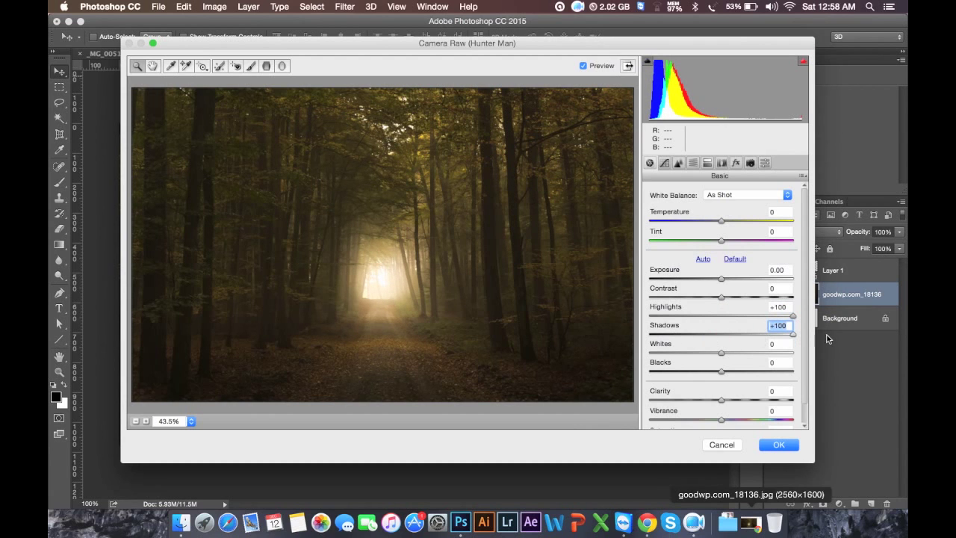
pyautogui.moveTo(721, 352)
pyautogui.mouseDown()
pyautogui.moveTo(781, 354)
pyautogui.moveTo(637, 358)
pyautogui.moveTo(685, 354)
pyautogui.mouseUp()
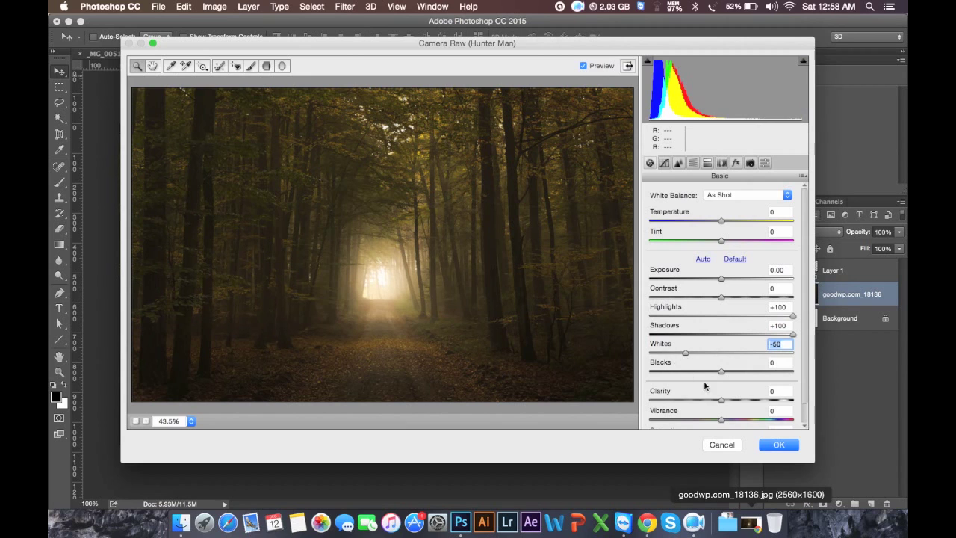
pyautogui.moveTo(721, 398)
pyautogui.mouseDown()
pyautogui.moveTo(661, 402)
pyautogui.moveTo(680, 403)
pyautogui.mouseUp()
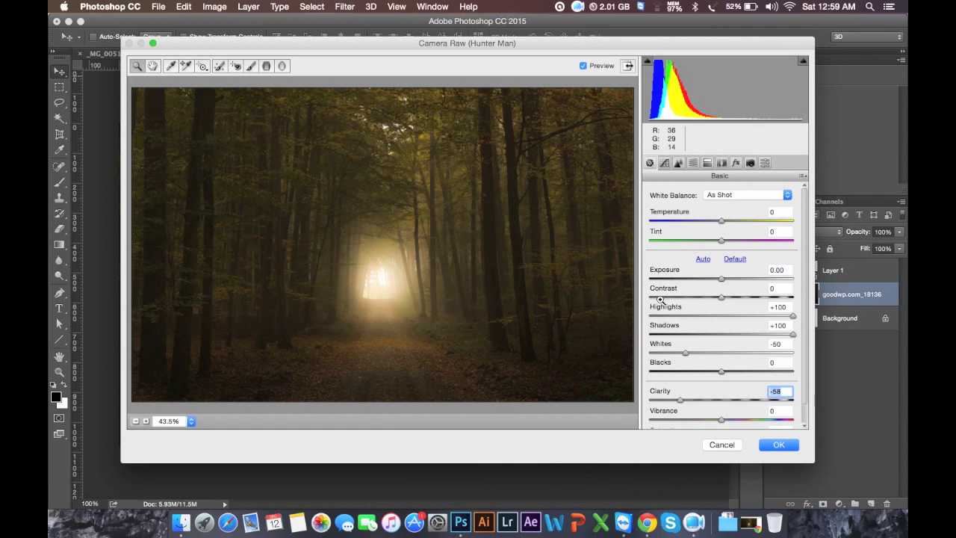
pyautogui.scroll(-1, 692, 329)
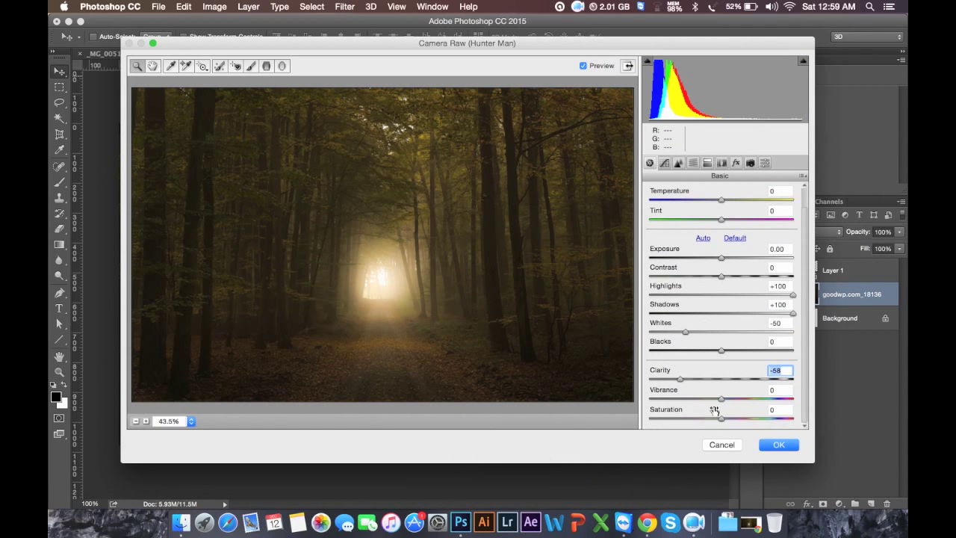
pyautogui.click(777, 445)
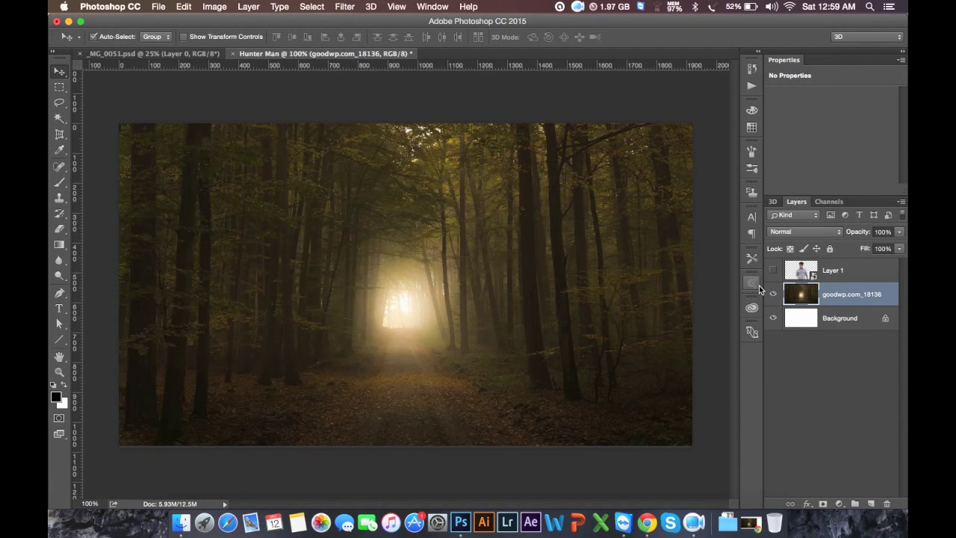
pyautogui.hotkey('ctrl', 'z')
pyautogui.hotkey('ctrl', 'z')
pyautogui.hotkey('ctrl', 'z')
pyautogui.hotkey('ctrl', 'z')
# - Show the man again and apply a Lens Blur with radius 15 to the forest layer
pyautogui.click(773, 269)
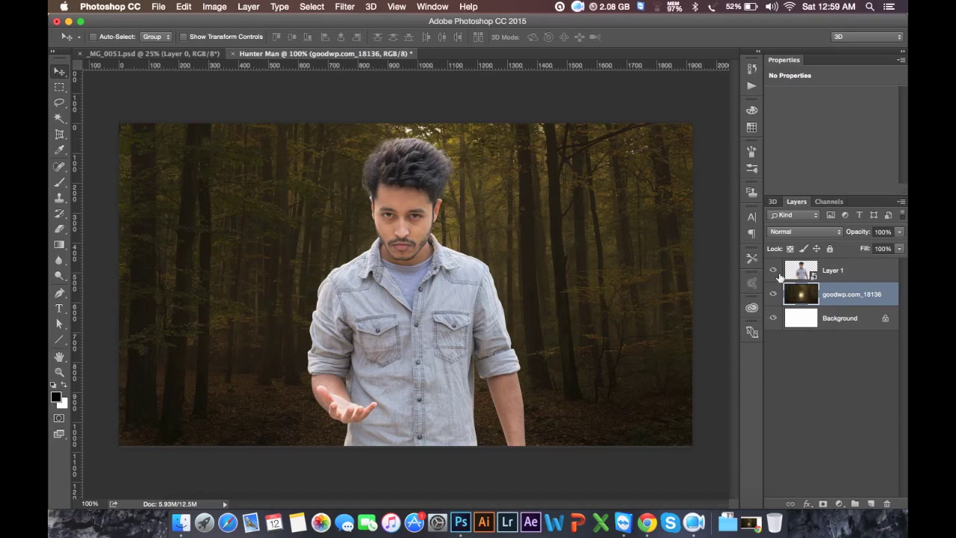
pyautogui.click(344, 7)
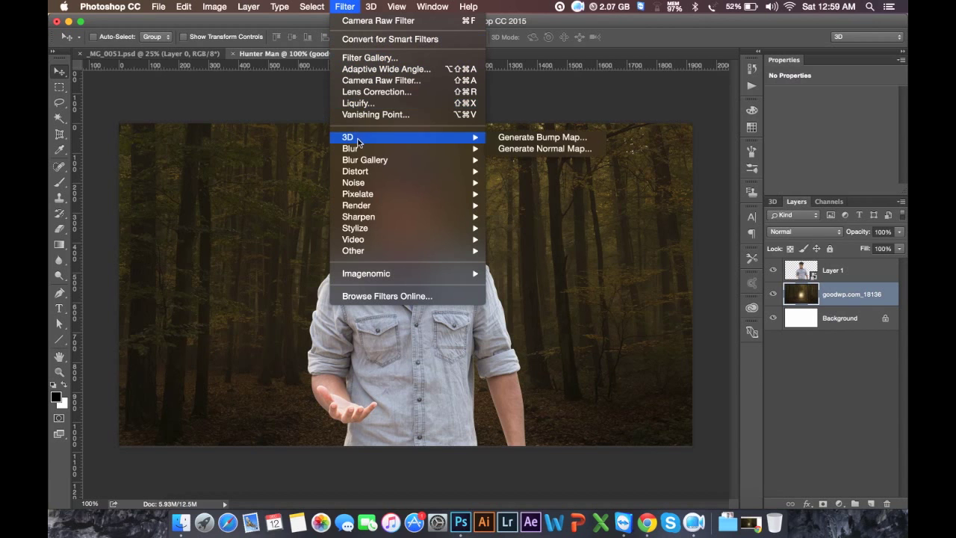
pyautogui.moveTo(350, 149)
pyautogui.click(521, 204)
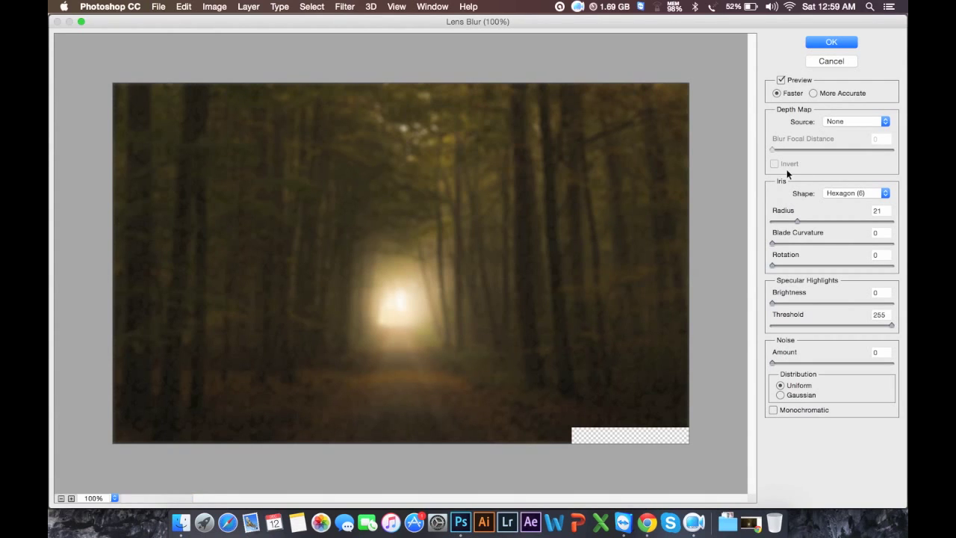
pyautogui.click(888, 214)
pyautogui.write('1')
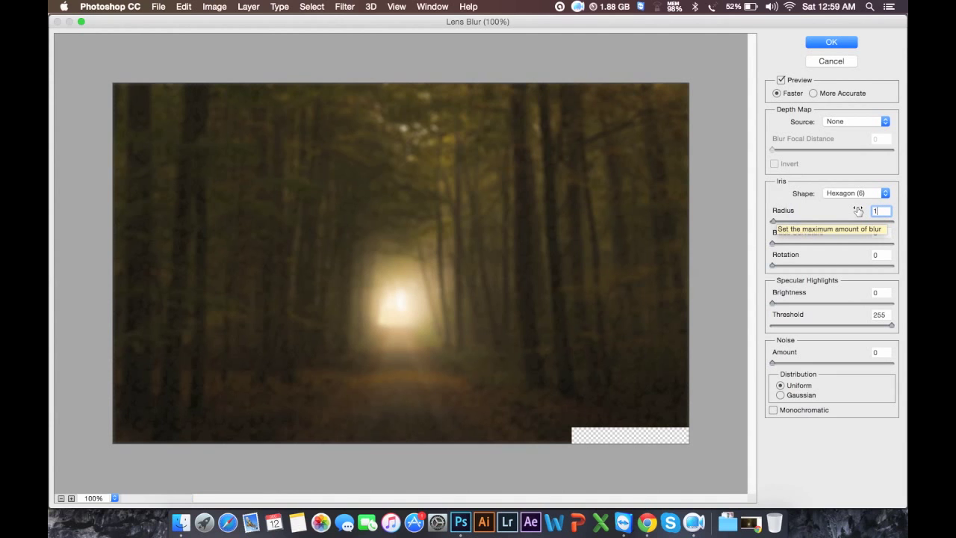
pyautogui.write('5')
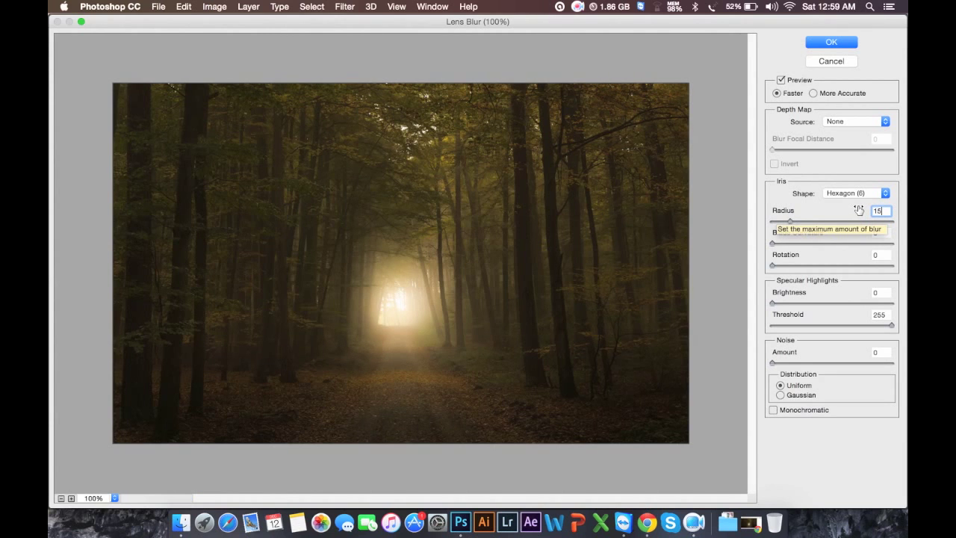
pyautogui.click(815, 274)
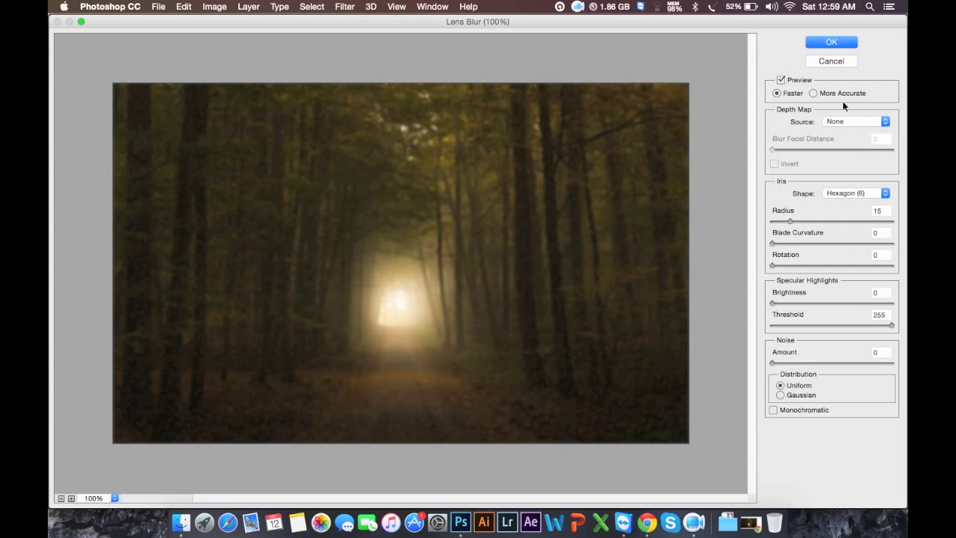
pyautogui.click(831, 42)
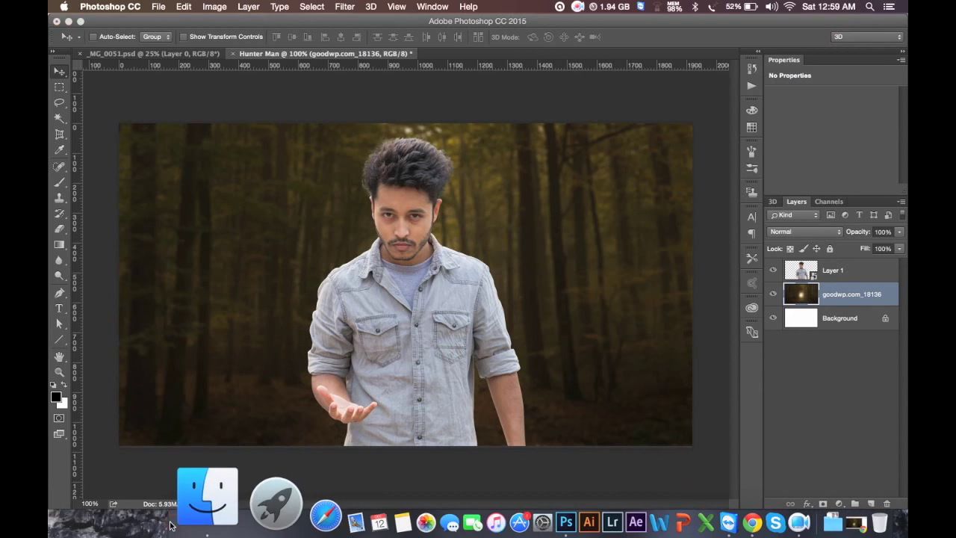
# - Place Diwali2010-RSI_19_1.JPG from the HELP FILE folder into the composition, then hide the man
pyautogui.click(198, 501)
pyautogui.click(105, 372)
pyautogui.doubleClick(496, 254)
pyautogui.moveTo(546, 195)
pyautogui.mouseDown()
pyautogui.moveTo(449, 471)
pyautogui.moveTo(461, 517)
pyautogui.mouseUp()
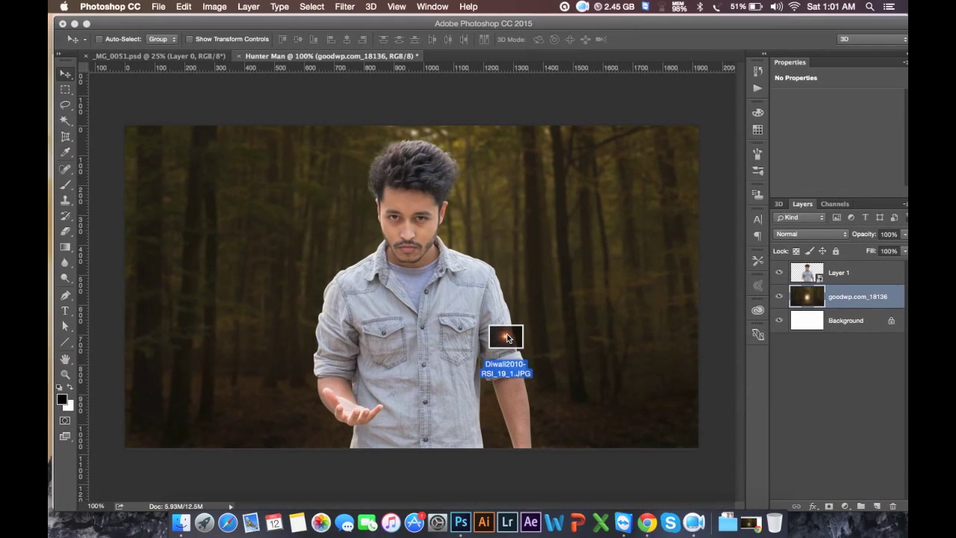
pyautogui.moveTo(505, 336); pyautogui.dragTo(454, 303)
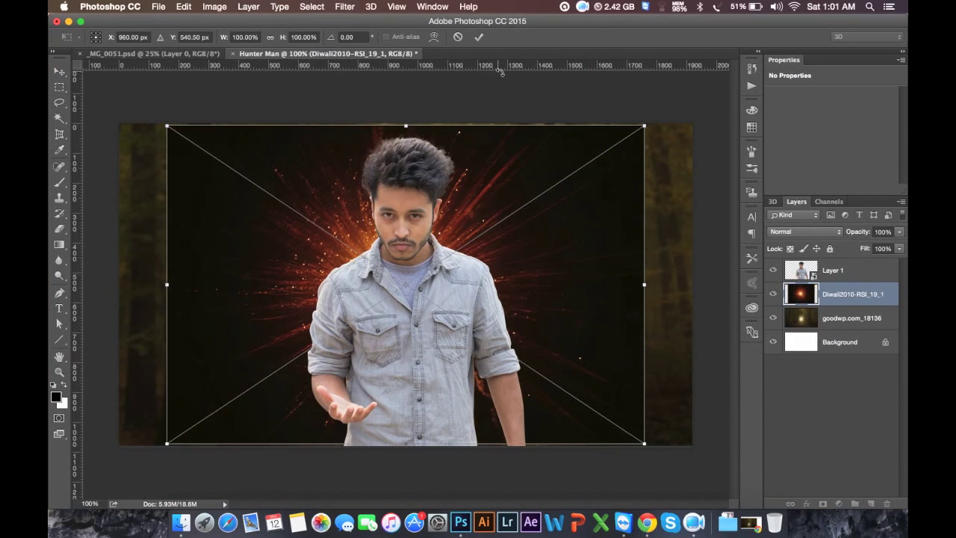
pyautogui.click(478, 37)
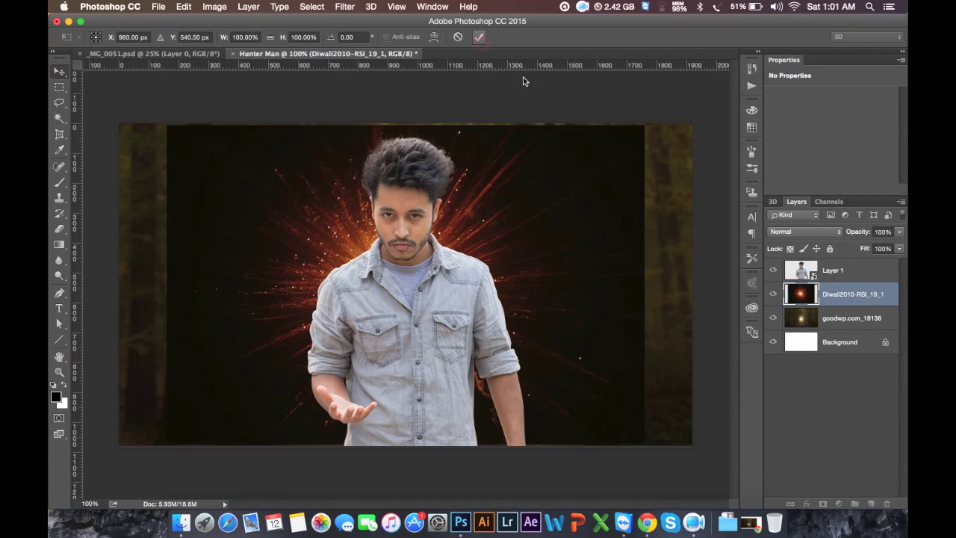
pyautogui.click(773, 270)
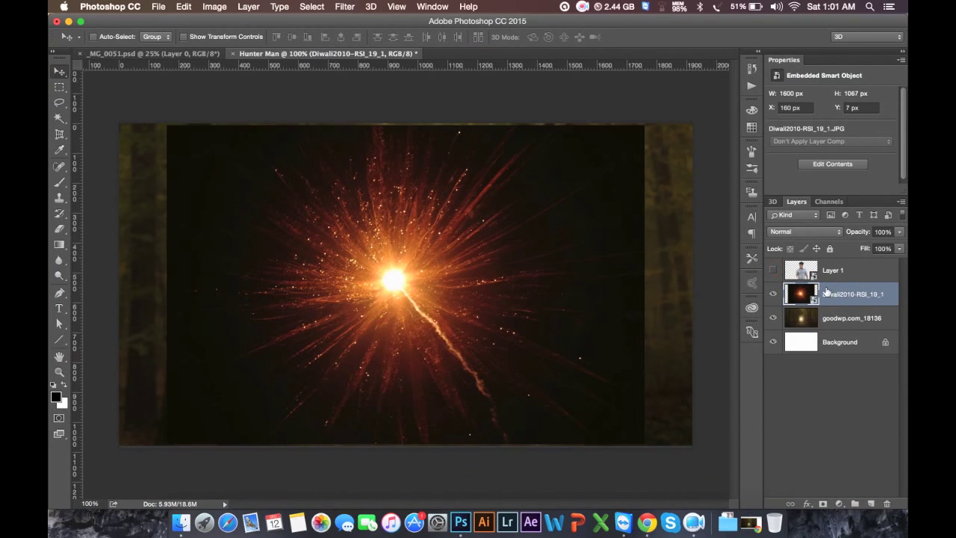
# - Give the light-burst layer a Gaussian Blur with radius 33.1
pyautogui.click(345, 7)
pyautogui.moveTo(351, 148)
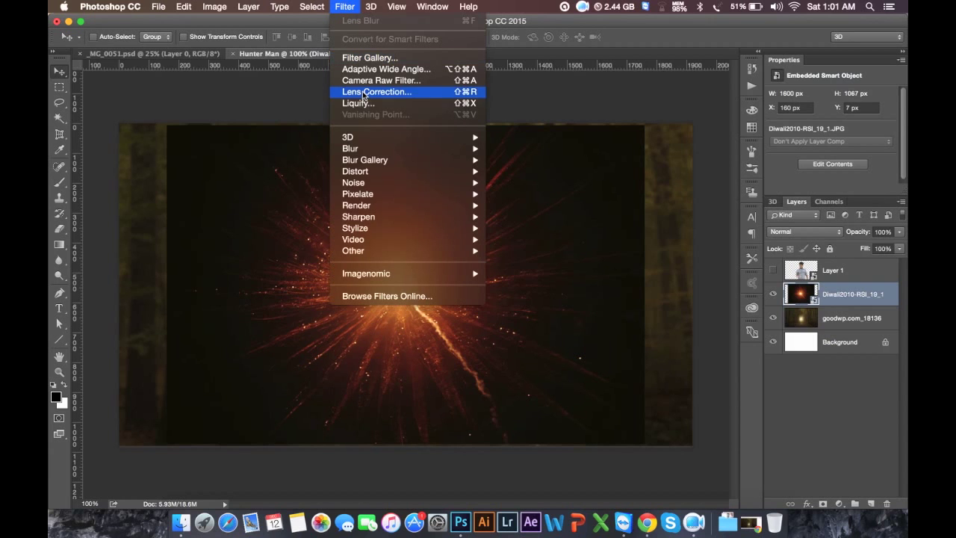
pyautogui.click(522, 194)
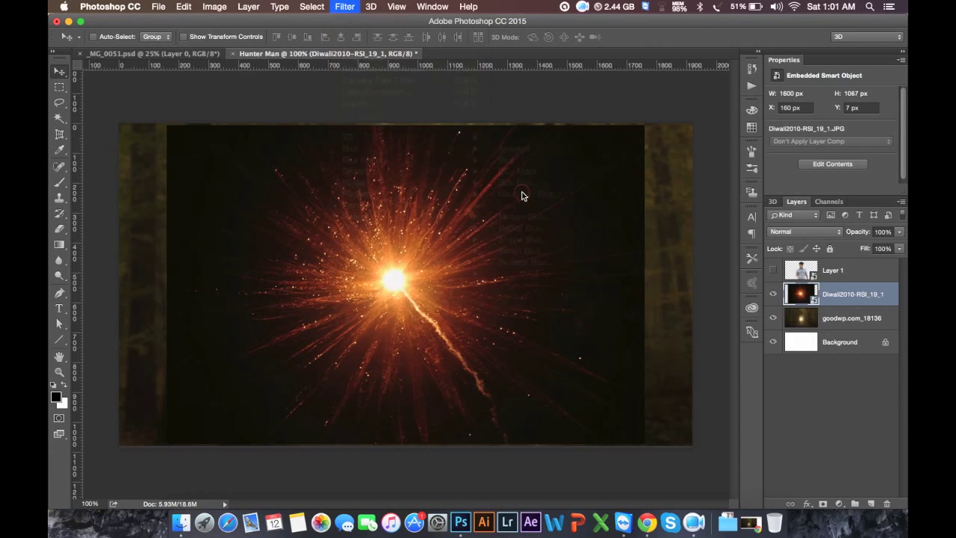
pyautogui.moveTo(597, 279); pyautogui.dragTo(601, 280)
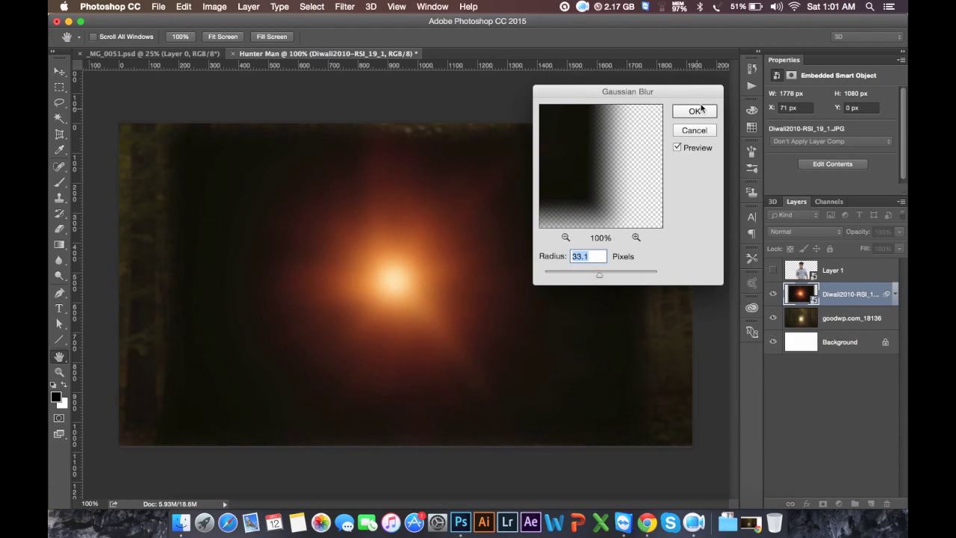
pyautogui.click(694, 112)
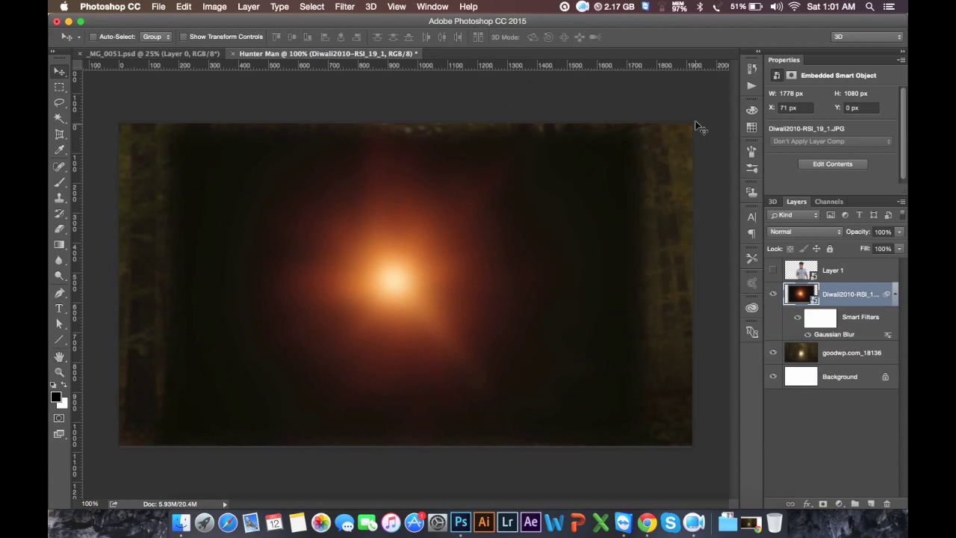
# - Set the burst layer's blend mode to Screen and check the glow with the man toggled
pyautogui.click(796, 238)
pyautogui.click(790, 315)
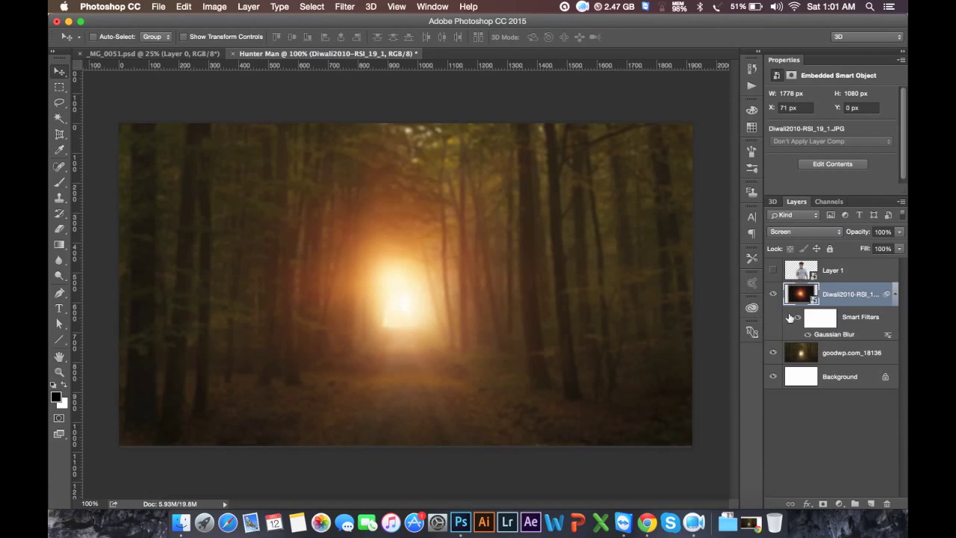
pyautogui.click(773, 270)
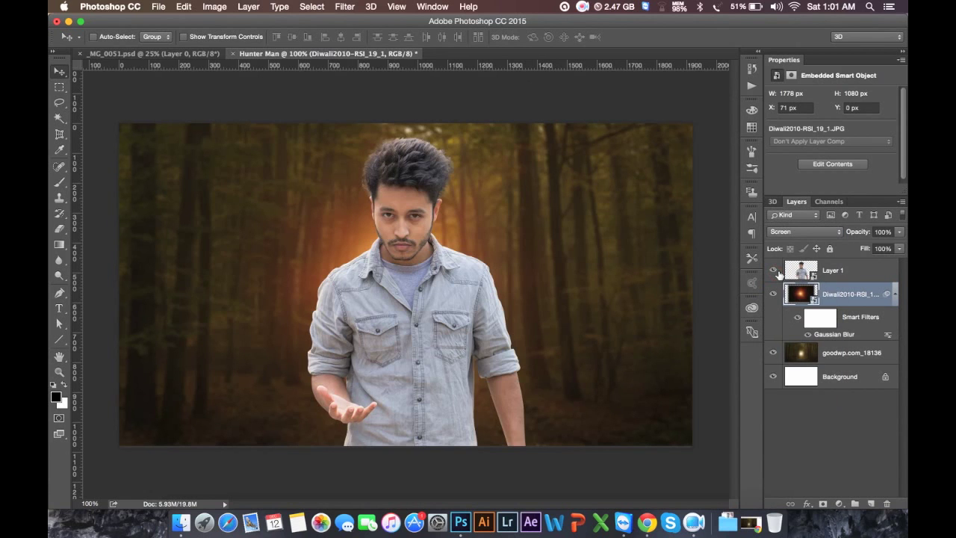
pyautogui.click(773, 270)
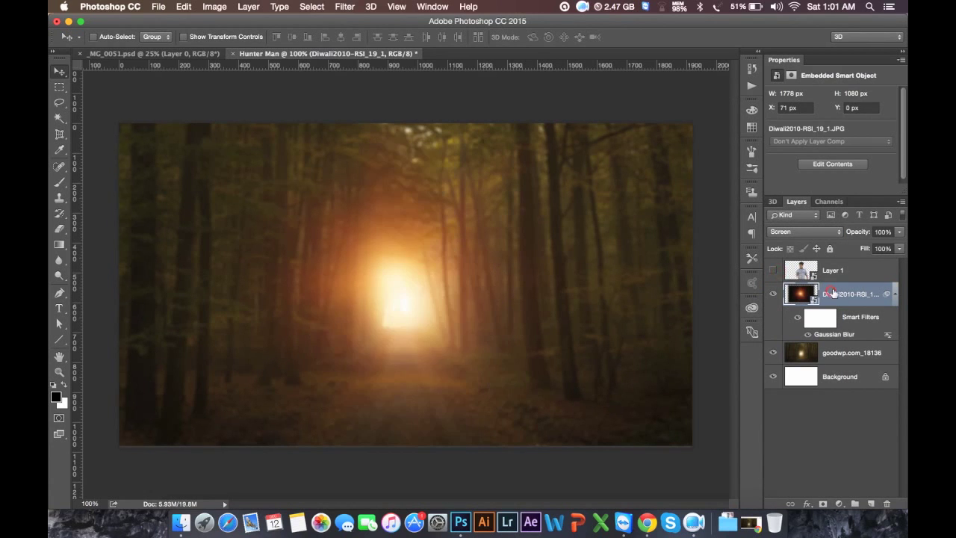
pyautogui.click(896, 294)
pyautogui.rightClick(881, 294)
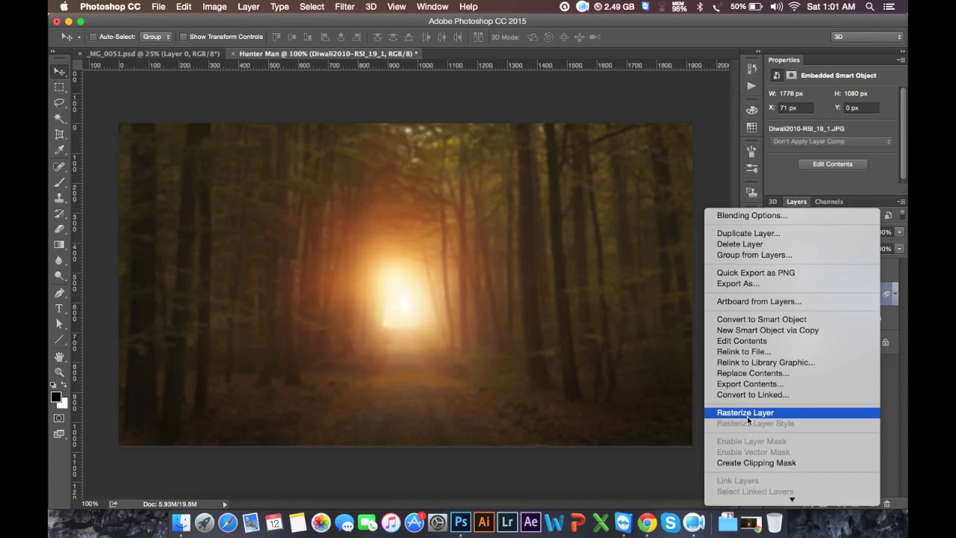
# - Rasterize the glow layer, scale it up to 130% and reposition it over the forest's light
pyautogui.click(747, 416)
pyautogui.moveTo(459, 245); pyautogui.dragTo(469, 255)
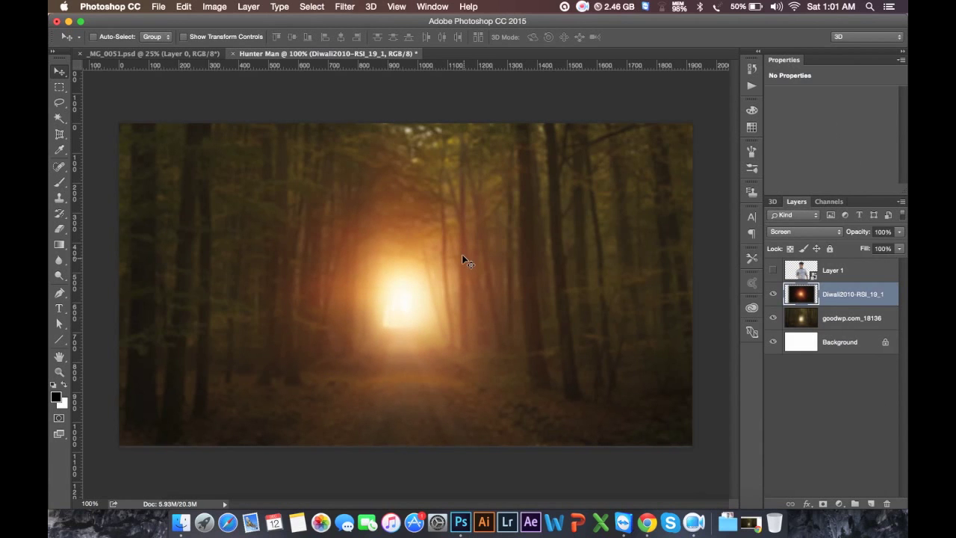
pyautogui.hotkey('ctrl', 't')
pyautogui.moveTo(678, 130); pyautogui.dragTo(757, 82)
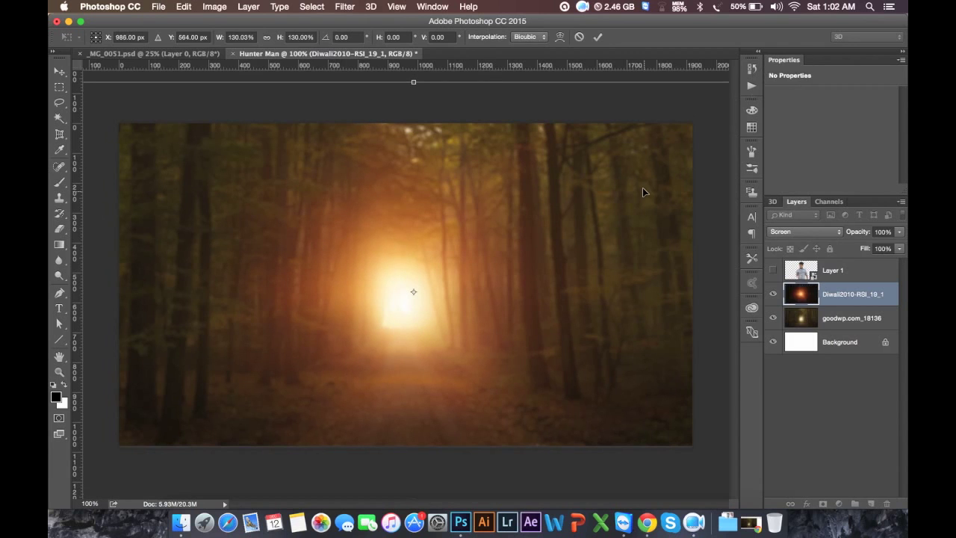
pyautogui.press('Return')
pyautogui.moveTo(454, 202); pyautogui.dragTo(461, 204)
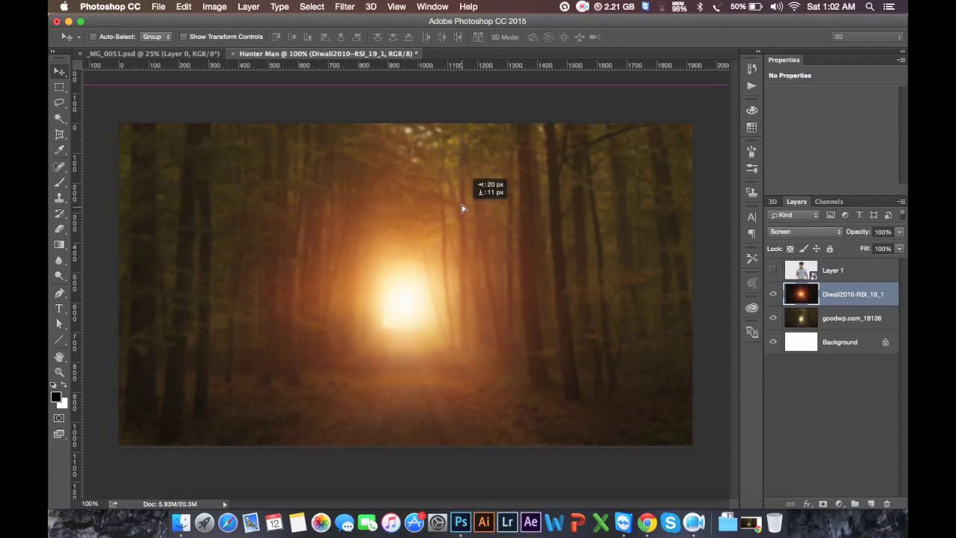
pyautogui.click(205, 7)
pyautogui.moveTo(234, 39)
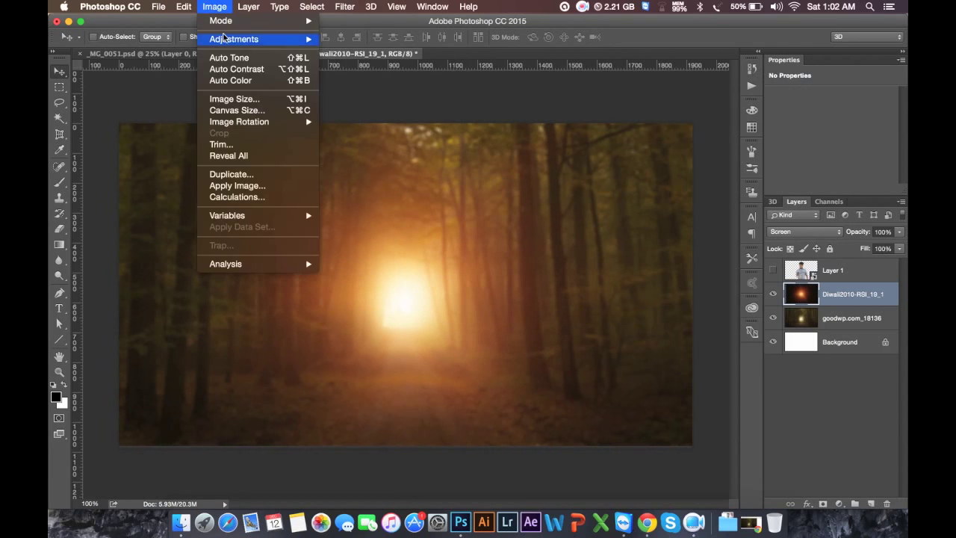
# - Mute the glow with Vibrance −26 and Saturation −21, then show the man again
pyautogui.click(351, 91)
pyautogui.moveTo(646, 257)
pyautogui.mouseDown()
pyautogui.moveTo(626, 258)
pyautogui.moveTo(635, 261)
pyautogui.mouseUp()
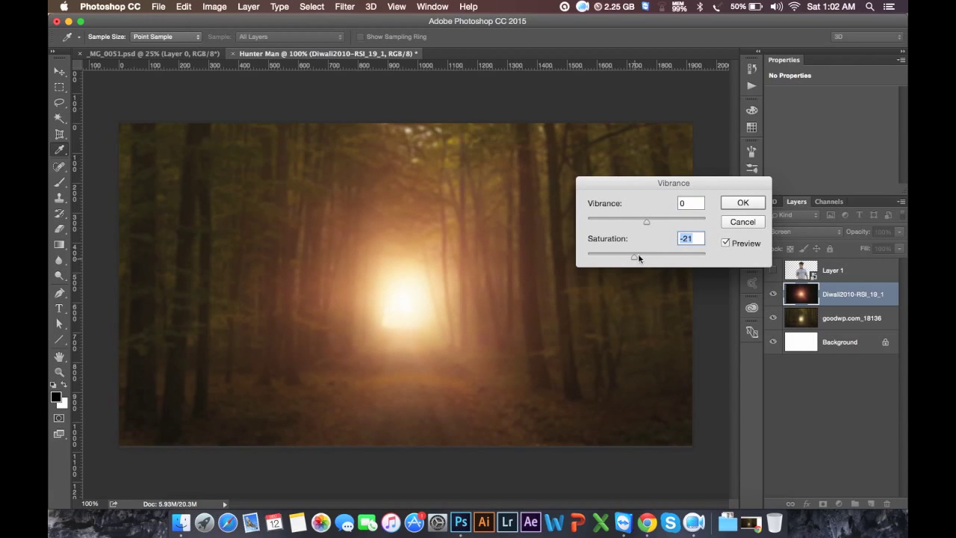
pyautogui.moveTo(648, 222)
pyautogui.mouseDown()
pyautogui.moveTo(614, 218)
pyautogui.moveTo(631, 220)
pyautogui.mouseUp()
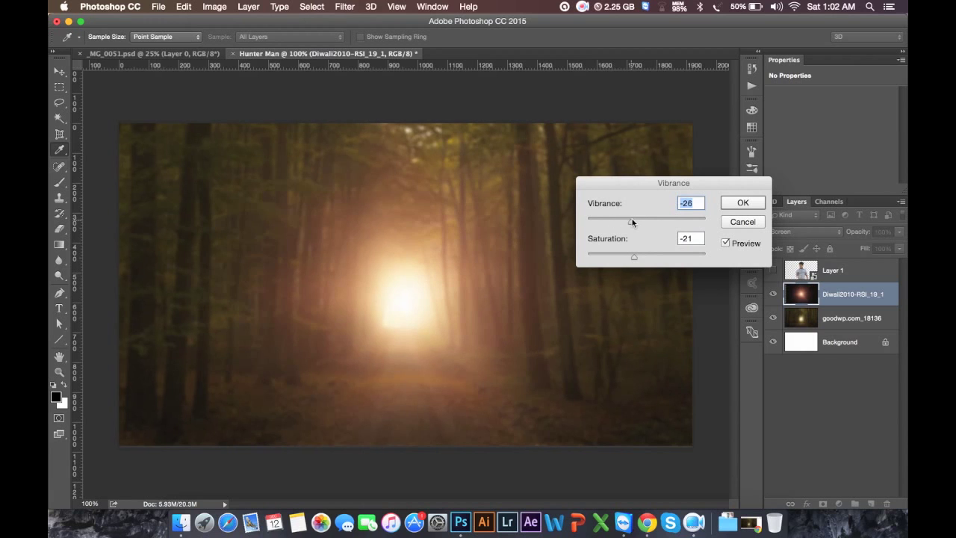
pyautogui.click(743, 202)
pyautogui.press('v')
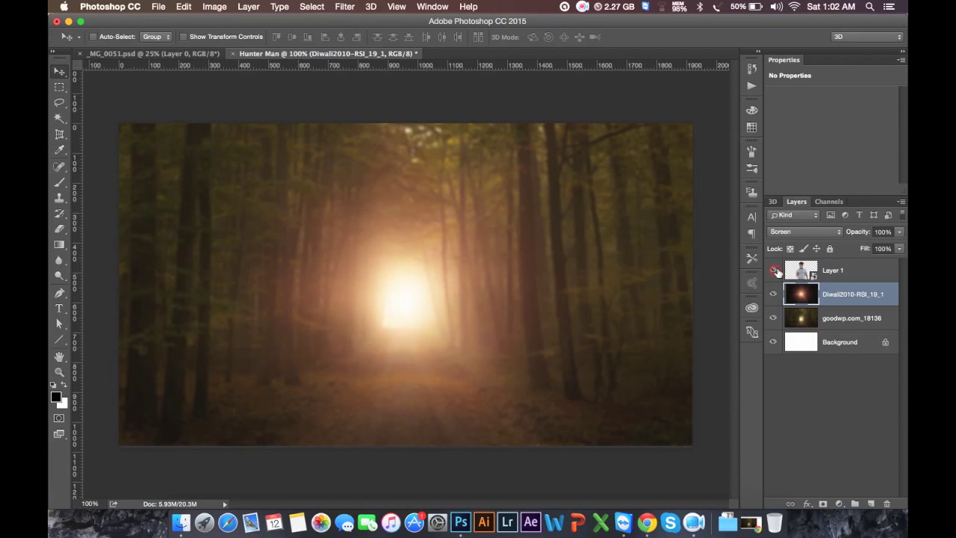
pyautogui.click(774, 271)
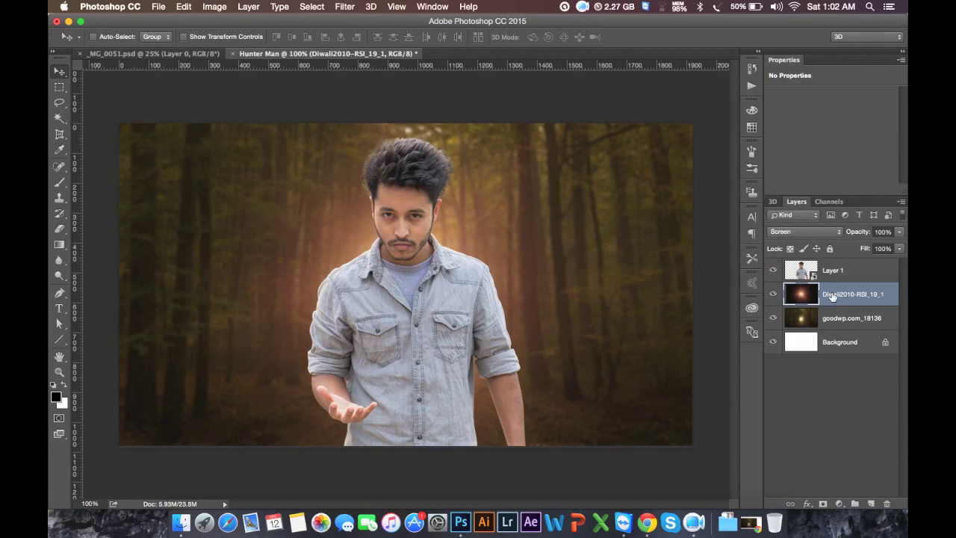
pyautogui.click(214, 6)
pyautogui.moveTo(233, 39)
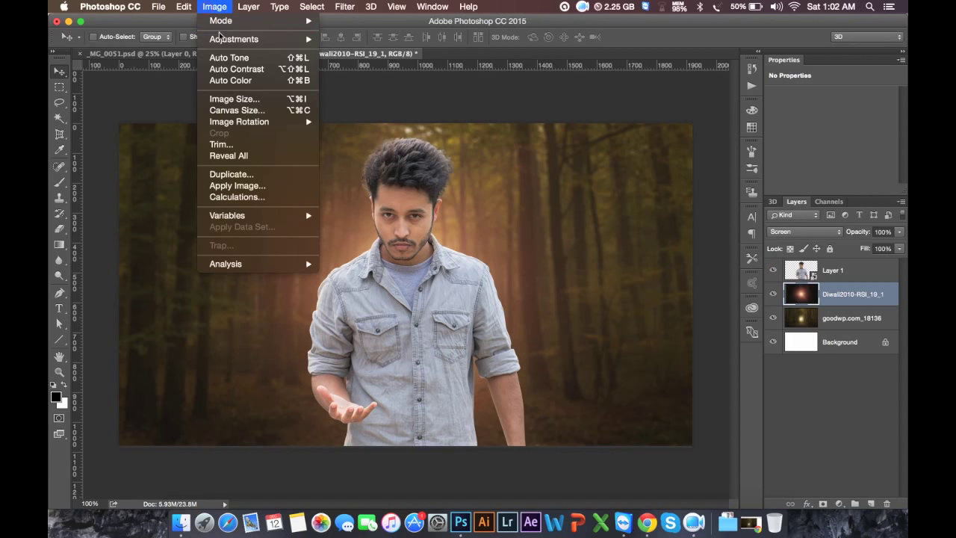
# - Shift the glow layer's hue to +14 so it turns golden yellow
pyautogui.click(365, 103)
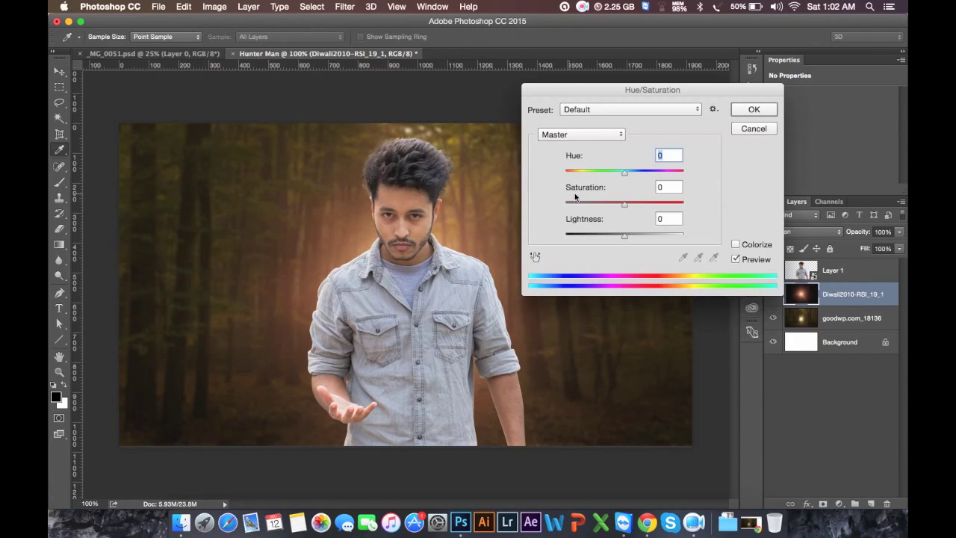
pyautogui.moveTo(624, 171); pyautogui.dragTo(633, 176)
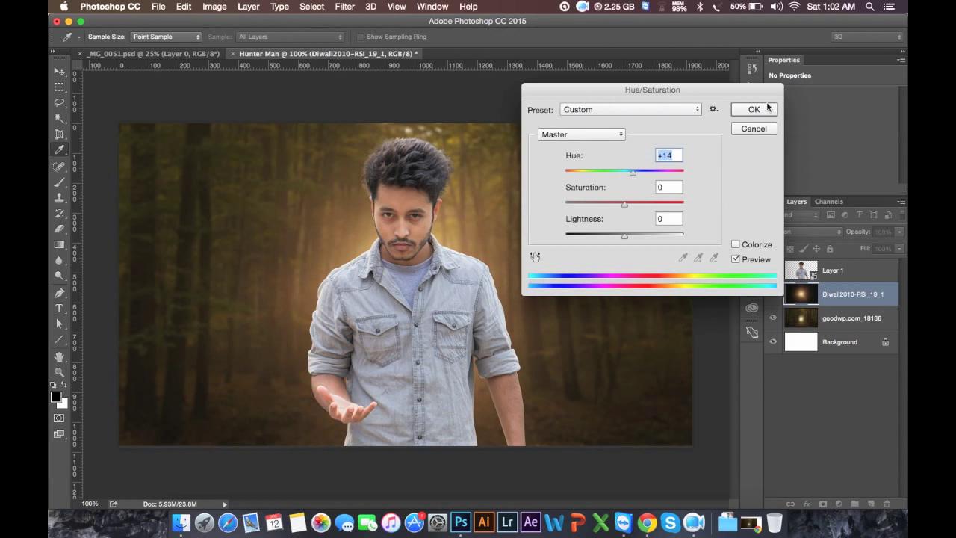
pyautogui.click(753, 109)
# - Raise the glow behind the man's head and select the man's layer with it
pyautogui.moveTo(460, 337)
pyautogui.mouseDown()
pyautogui.moveTo(469, 242)
pyautogui.moveTo(468, 272)
pyautogui.mouseUp()
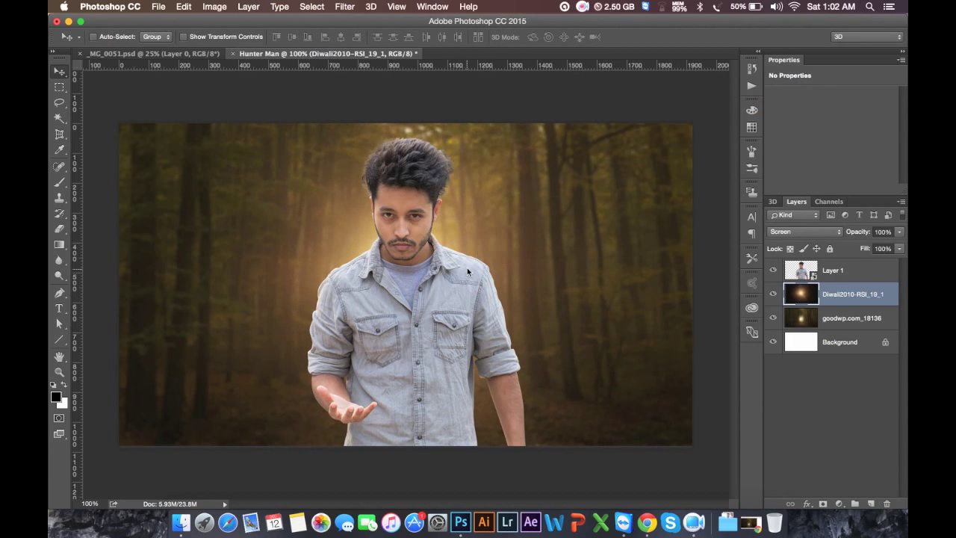
pyautogui.keyDown('shift'); pyautogui.click(834, 273); pyautogui.keyUp('shift')
pyautogui.hotkey('ctrl', 't')
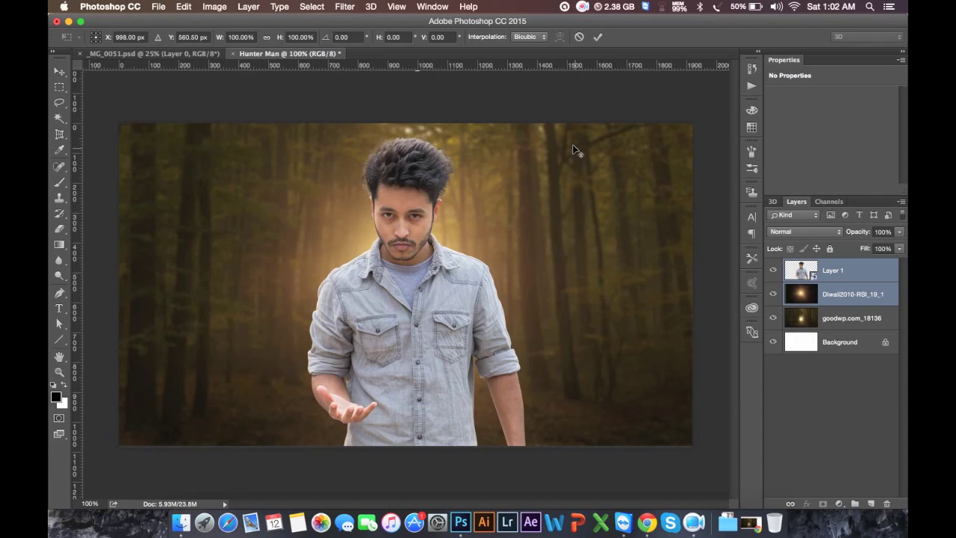
# - Scale the man and glow layers down to about 81% and commit the transform
pyautogui.scroll(-5, 575, 149)
pyautogui.scroll(-3, 575, 149)
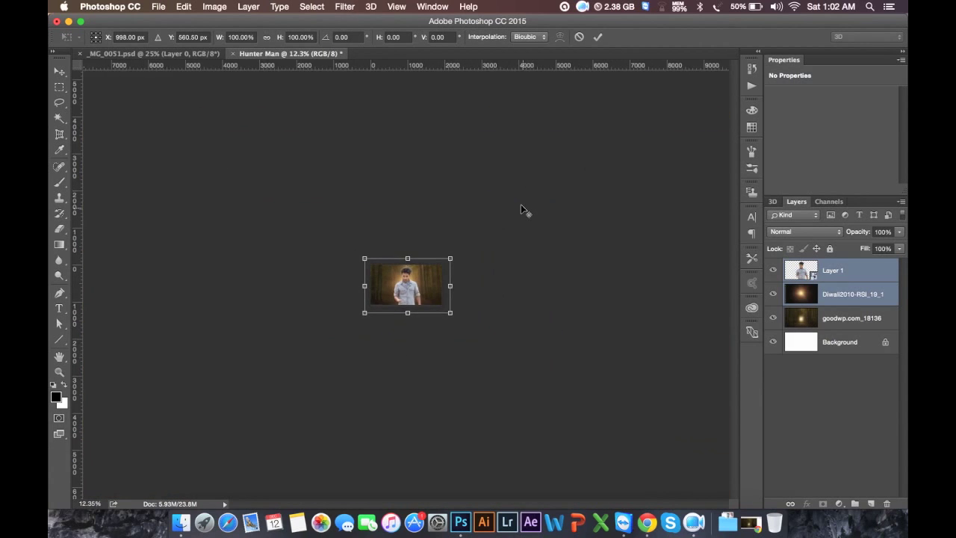
pyautogui.scroll(3, 520, 209)
pyautogui.scroll(1, 520, 209)
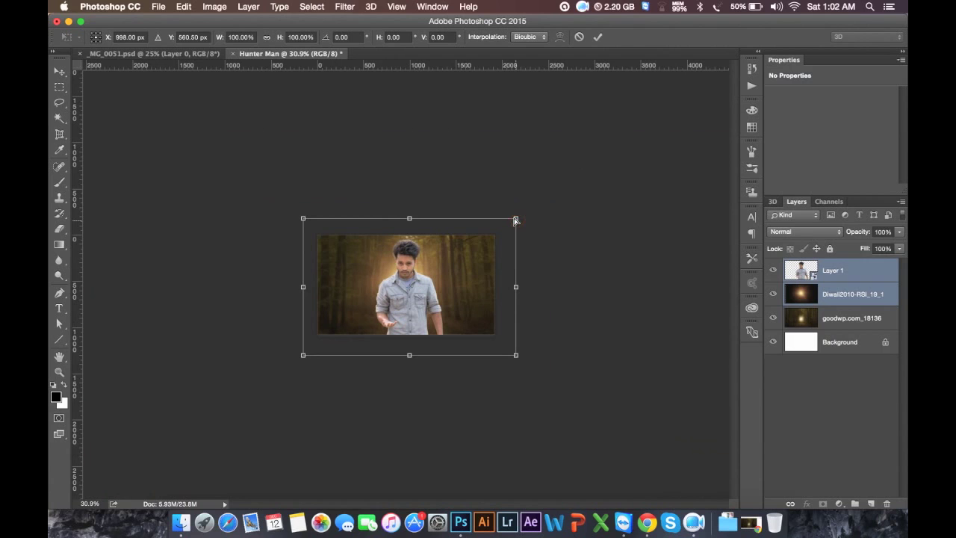
pyautogui.moveTo(516, 221); pyautogui.dragTo(502, 235)
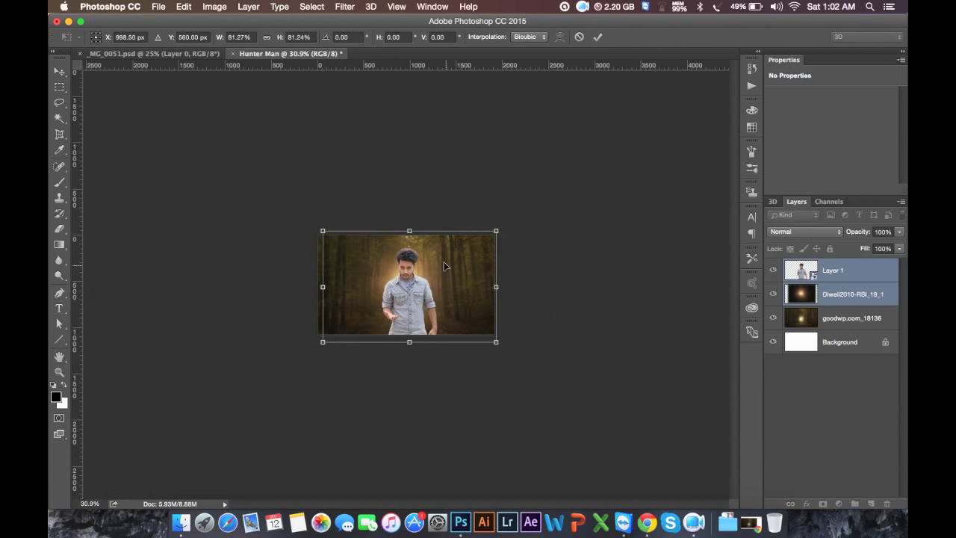
pyautogui.scroll(1, 444, 265)
pyautogui.scroll(2, 443, 266)
pyautogui.scroll(2, 443, 265)
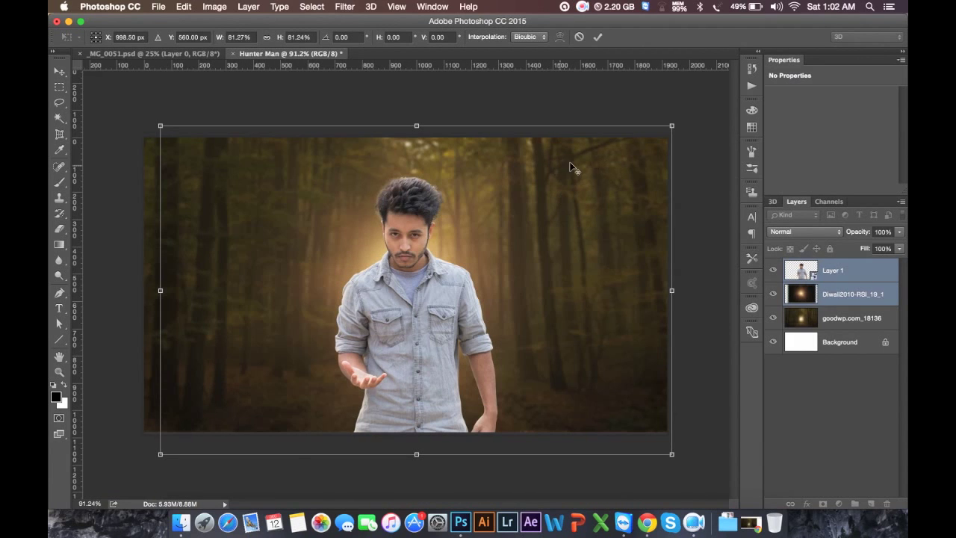
pyautogui.click(598, 37)
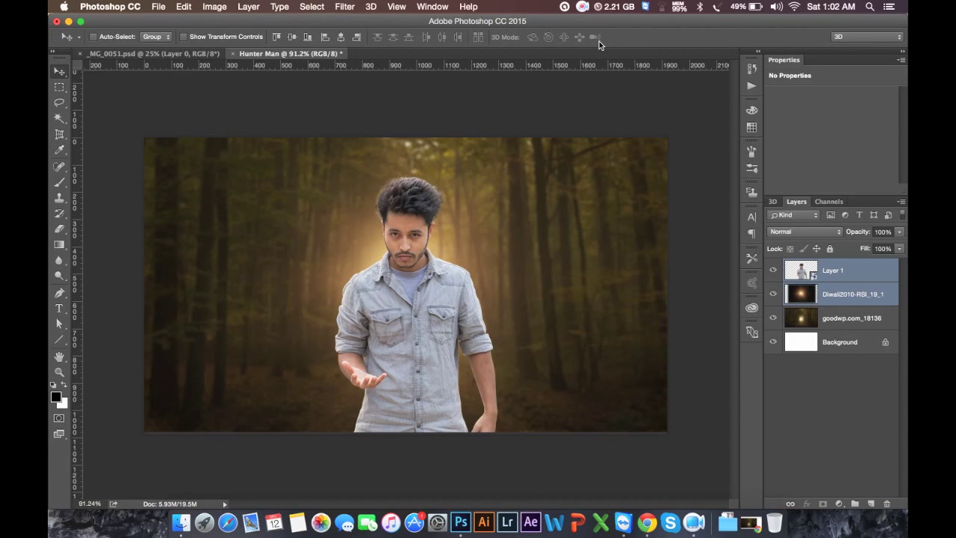
# - Nudge the man's layer alone to X 700 px, Y 133 px and check the composite
pyautogui.click(834, 271)
pyautogui.moveTo(442, 298); pyautogui.dragTo(442, 304)
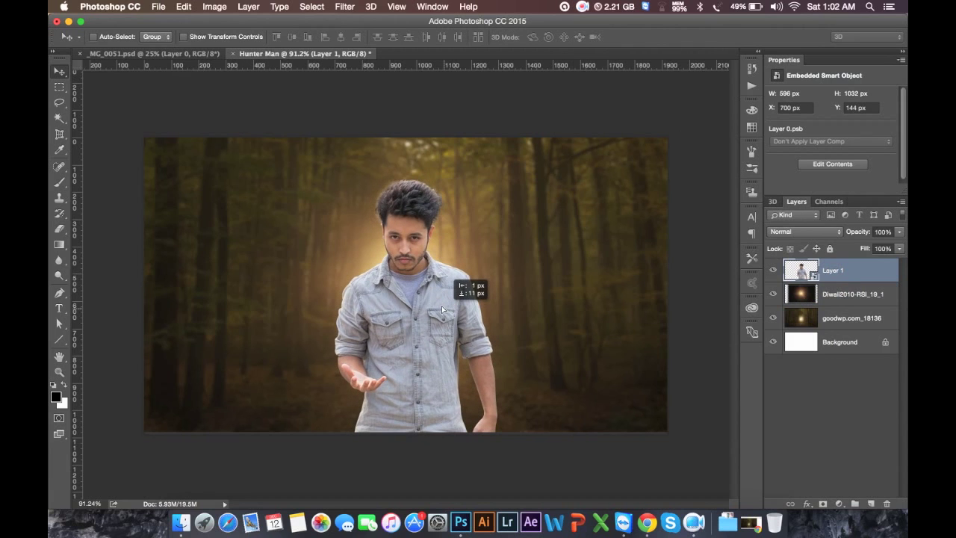
pyautogui.press('super+z')
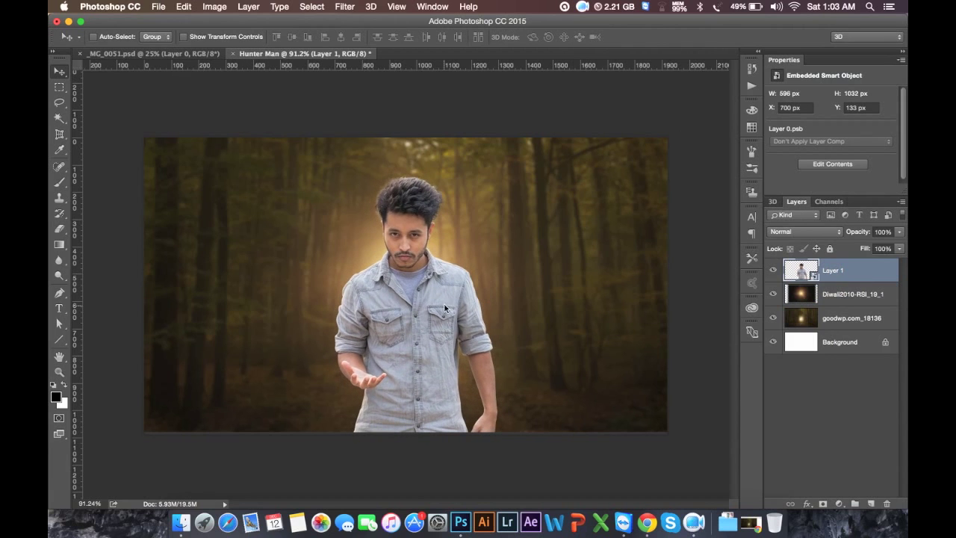
pyautogui.press('super+plus')
pyautogui.press('super+minus')
pyautogui.press('super+plus')
pyautogui.press('super+plus')
pyautogui.press('super+minus')
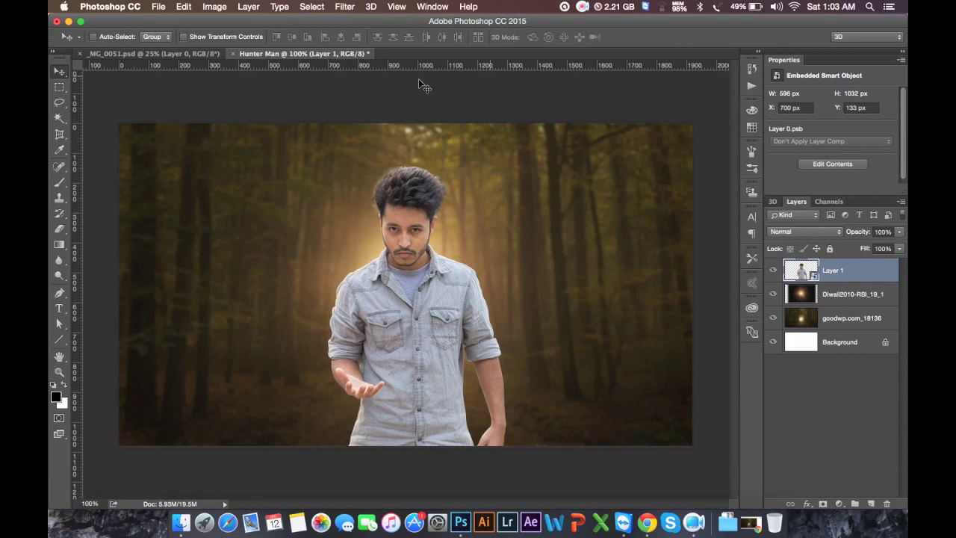
pyautogui.click(69, 21)
# - Preview deer-antler-4-point.jpg and deer-antler-5-point.jpg, closing each afterwards
pyautogui.click(59, 21)
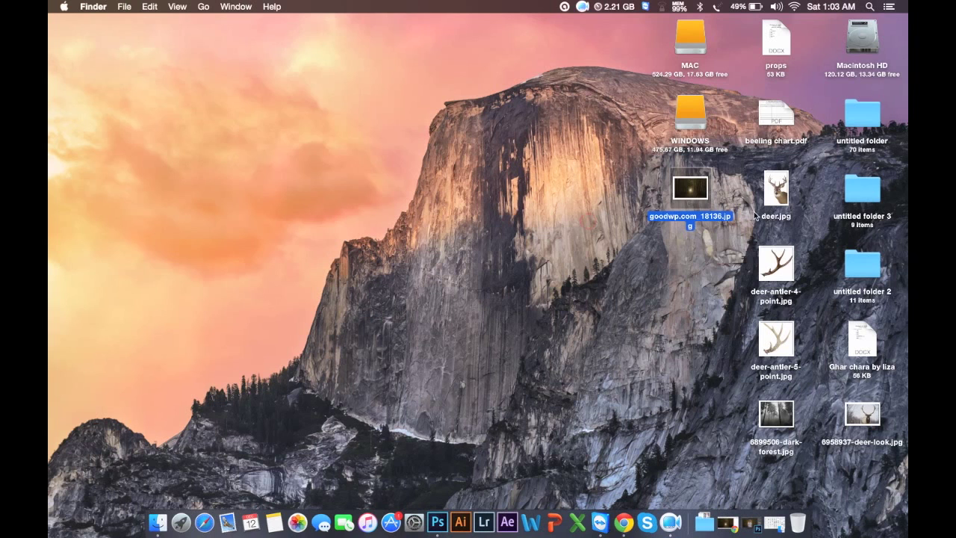
pyautogui.click(776, 265)
pyautogui.doubleClick(777, 265)
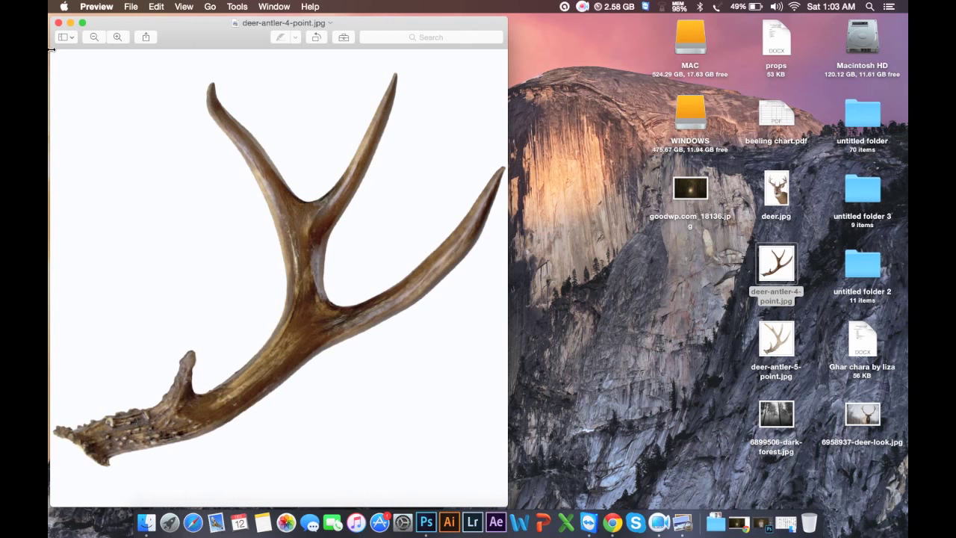
pyautogui.click(58, 23)
pyautogui.doubleClick(778, 343)
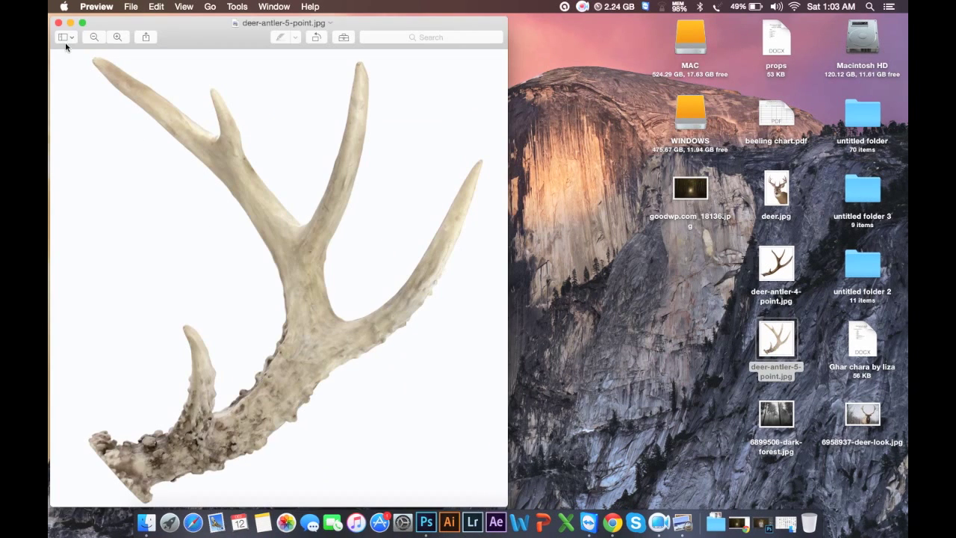
pyautogui.click(58, 23)
# - Preview deer.jpg, close it, and drag it toward Photoshop
pyautogui.click(790, 188)
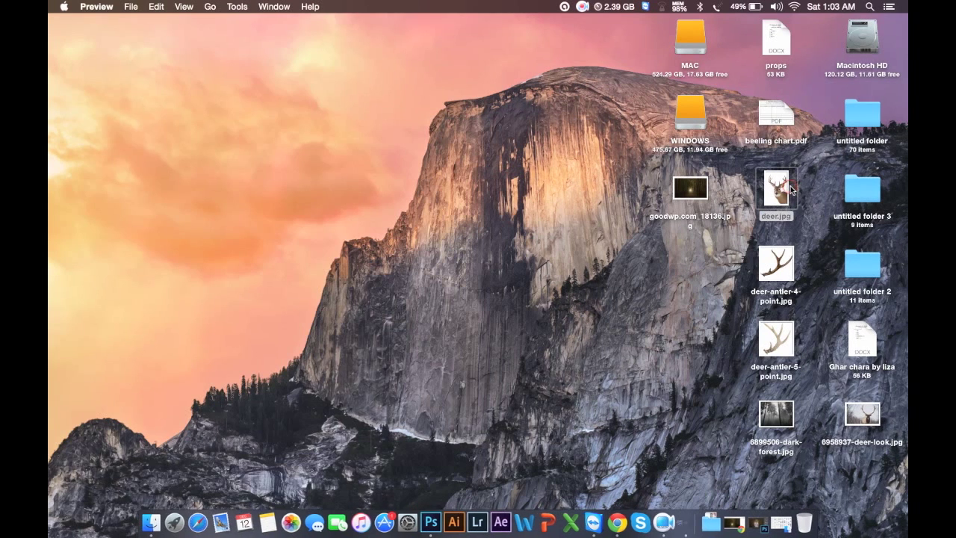
pyautogui.doubleClick(790, 188)
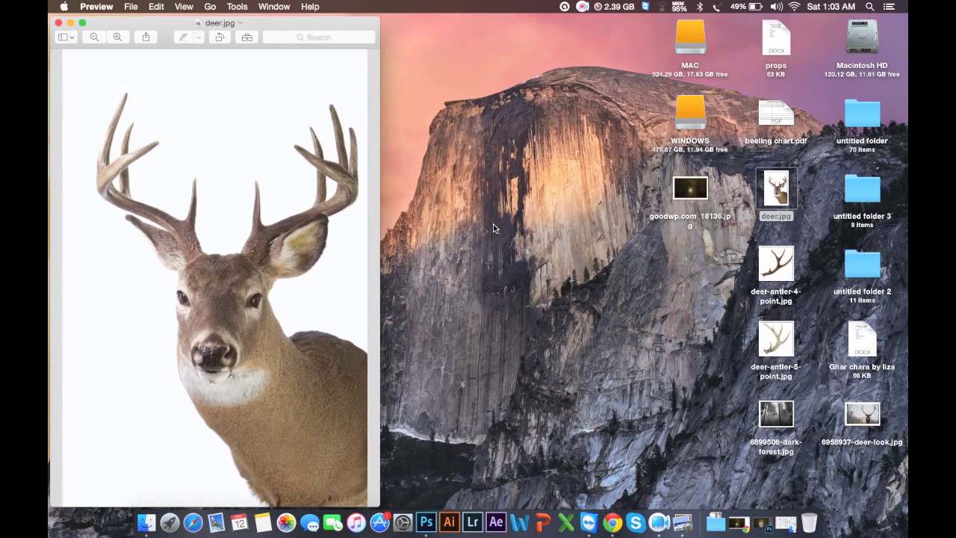
pyautogui.click(58, 25)
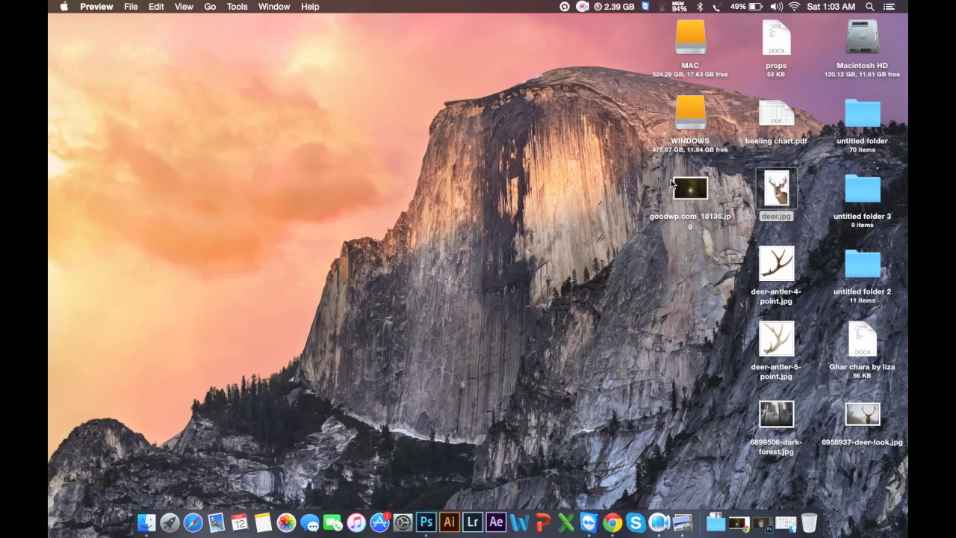
pyautogui.moveTo(776, 188)
pyautogui.mouseDown()
pyautogui.moveTo(510, 484)
pyautogui.moveTo(431, 512)
pyautogui.mouseUp()
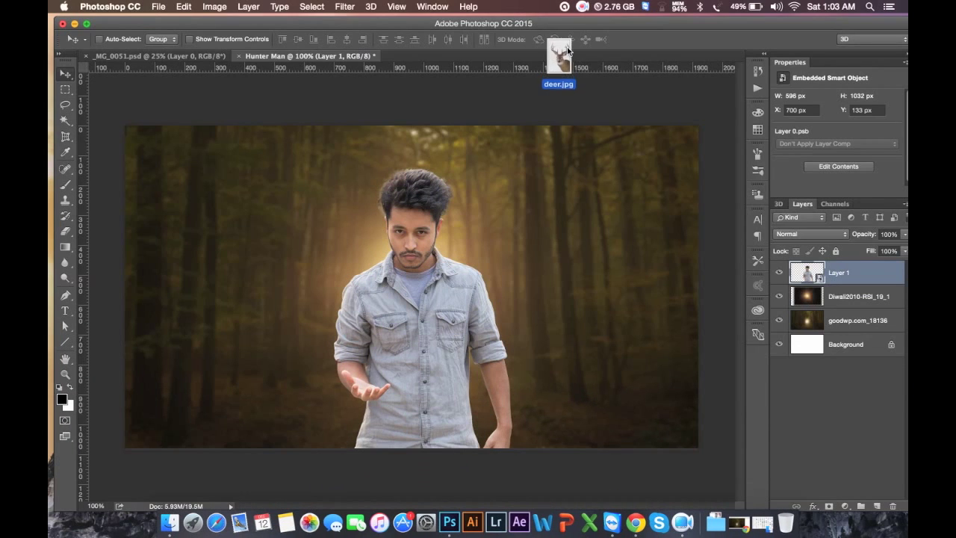
# - Open deer.jpg and use the Lasso to add the missed left antler tip to the selection
pyautogui.moveTo(432, 511); pyautogui.dragTo(567, 56)
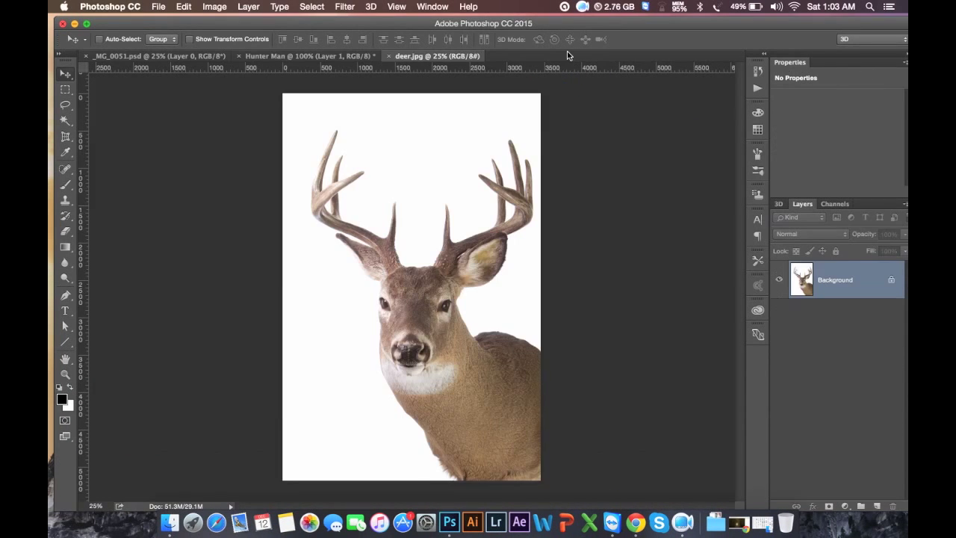
pyautogui.press('super+plus')
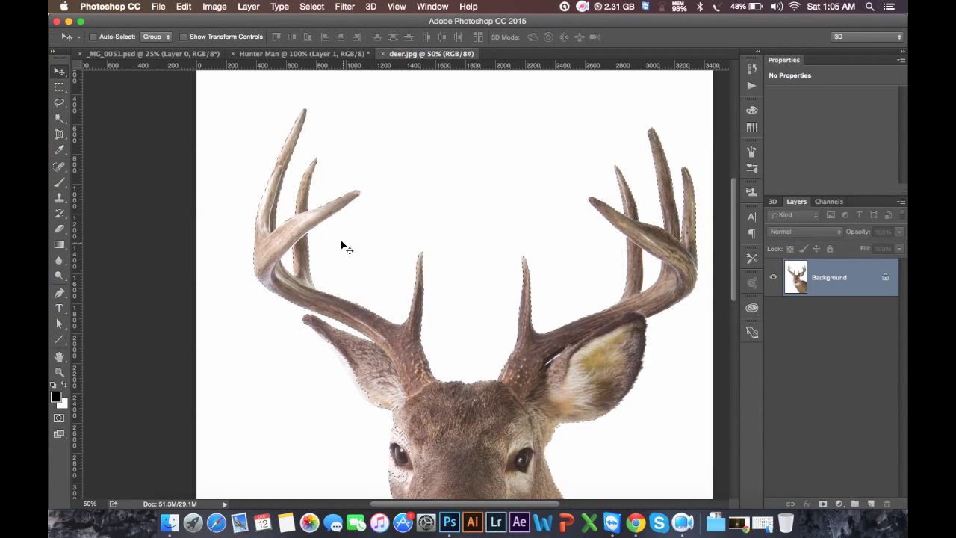
pyautogui.press('super+plus')
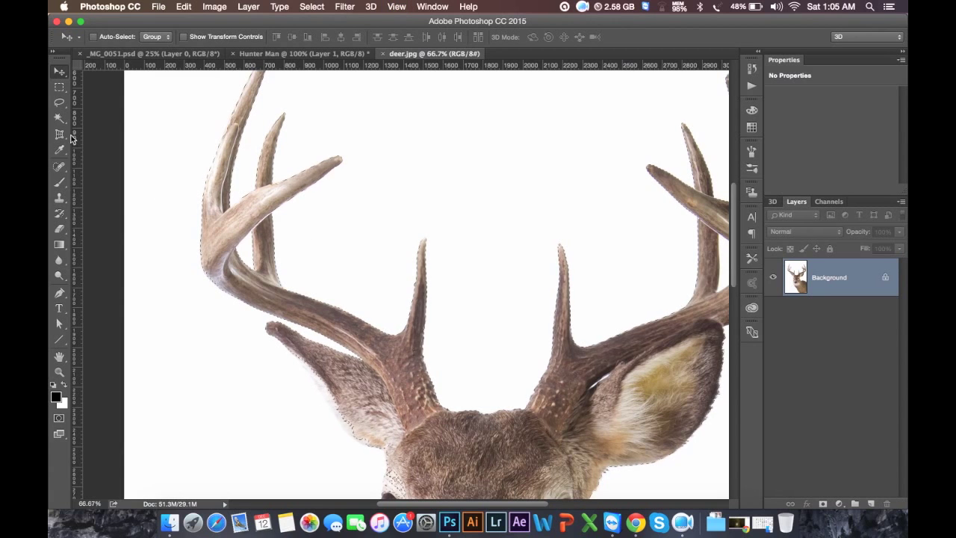
pyautogui.click(59, 103)
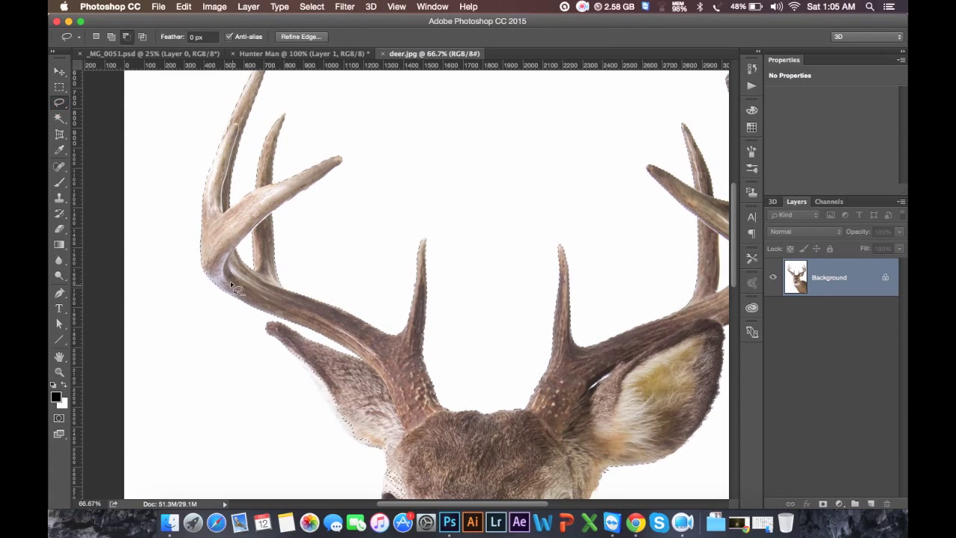
pyautogui.press('shift')
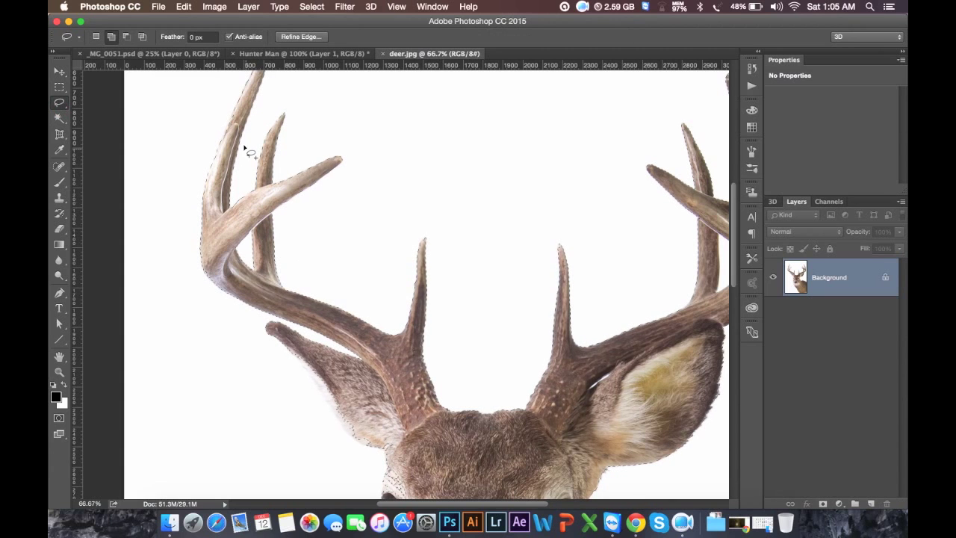
pyautogui.moveTo(238, 108); pyautogui.dragTo(234, 109)
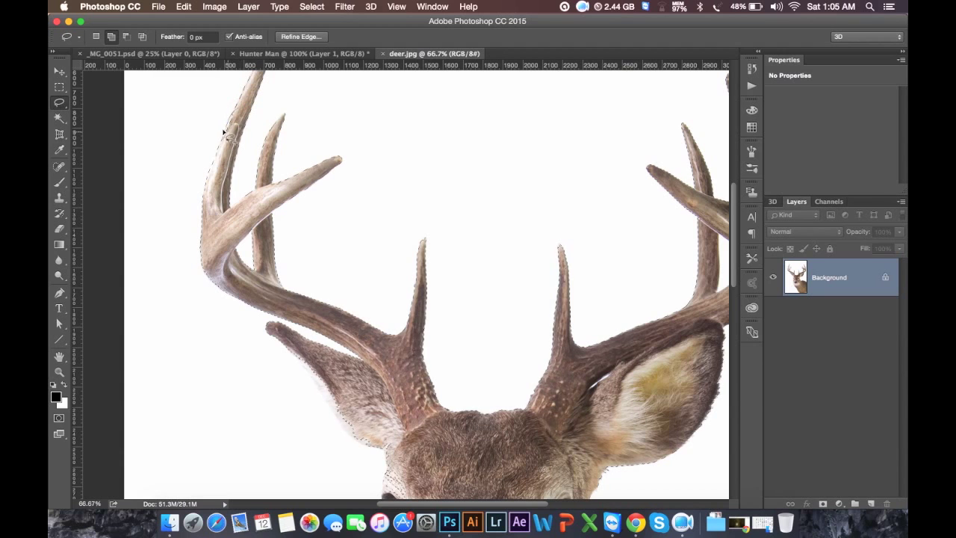
pyautogui.press('shift')
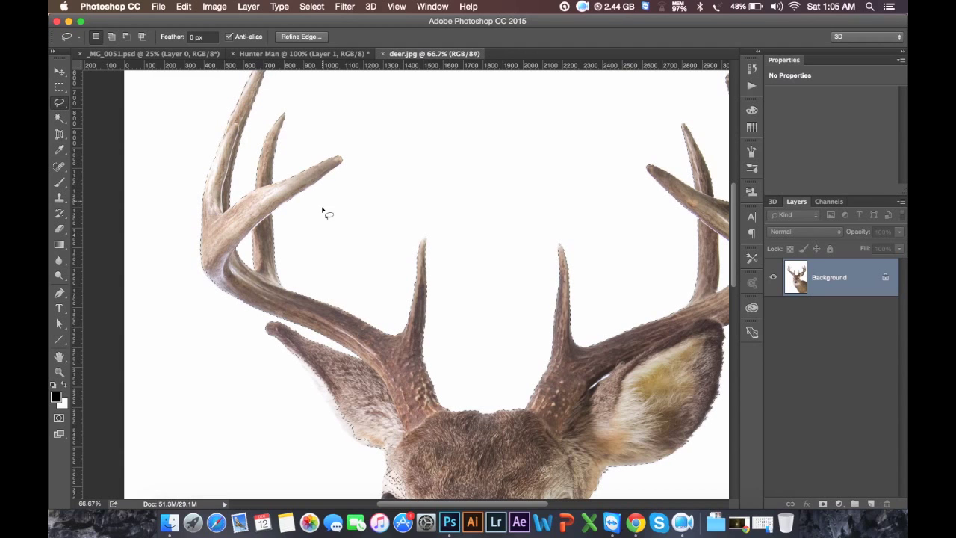
# - Add a layer mask from the selection, isolating the deer and antlers from the background
pyautogui.scroll(-1, 324, 216)
pyautogui.scroll(-1, 324, 216)
pyautogui.scroll(-1, 327, 228)
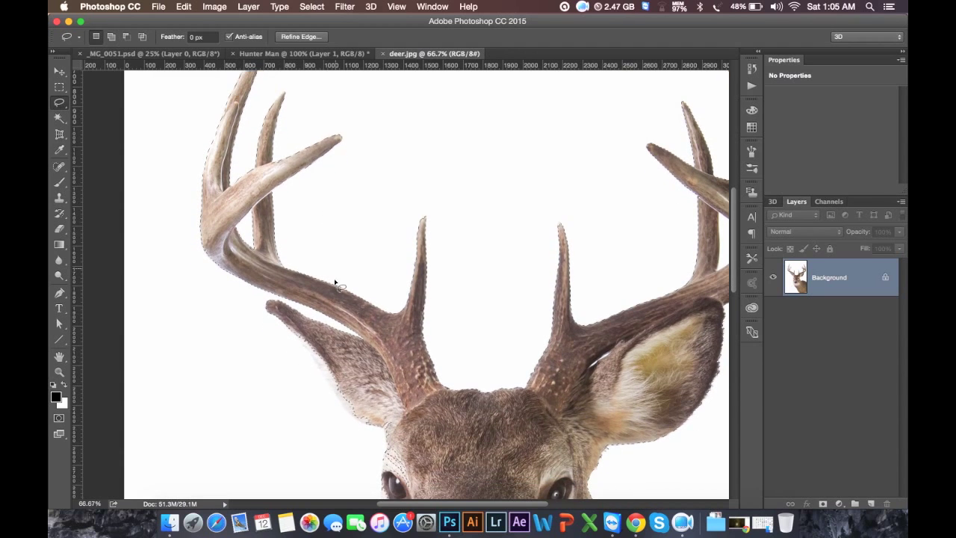
pyautogui.hscroll(5, 338, 403)
pyautogui.hscroll(5, 338, 403)
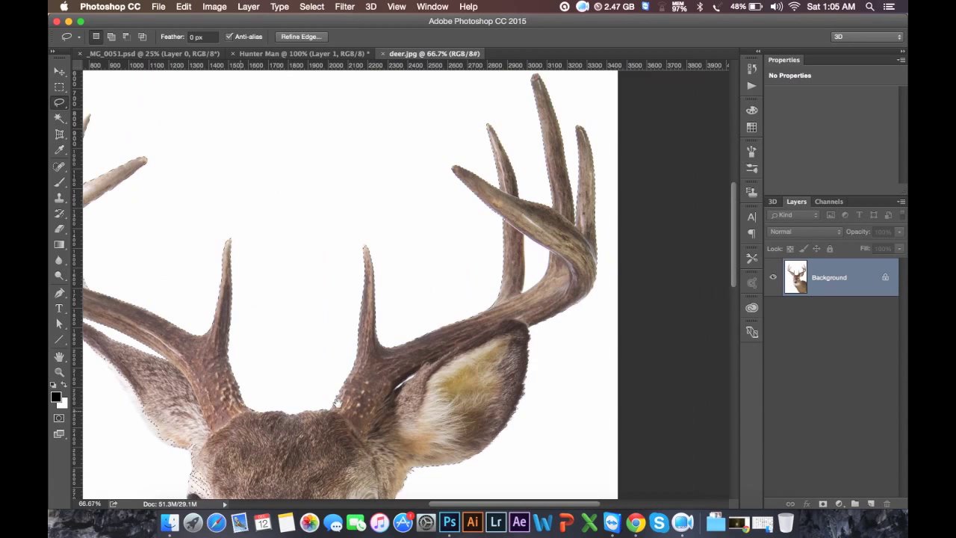
pyautogui.hscroll(-5, 338, 403)
pyautogui.hscroll(-3, 338, 403)
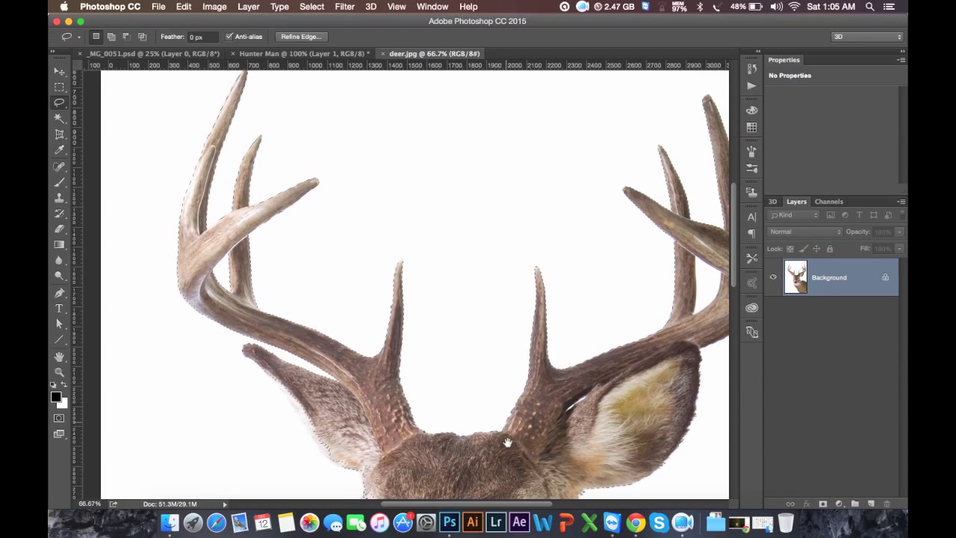
pyautogui.hscroll(-3, 338, 403)
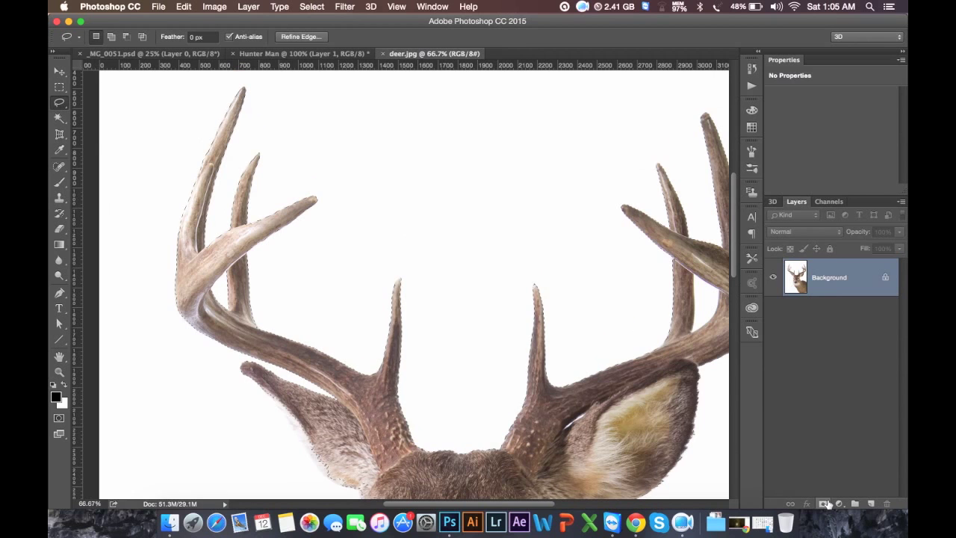
pyautogui.click(823, 504)
pyautogui.press('super+minus')
pyautogui.press('super+minus')
pyautogui.press('super+minus')
pyautogui.click(59, 71)
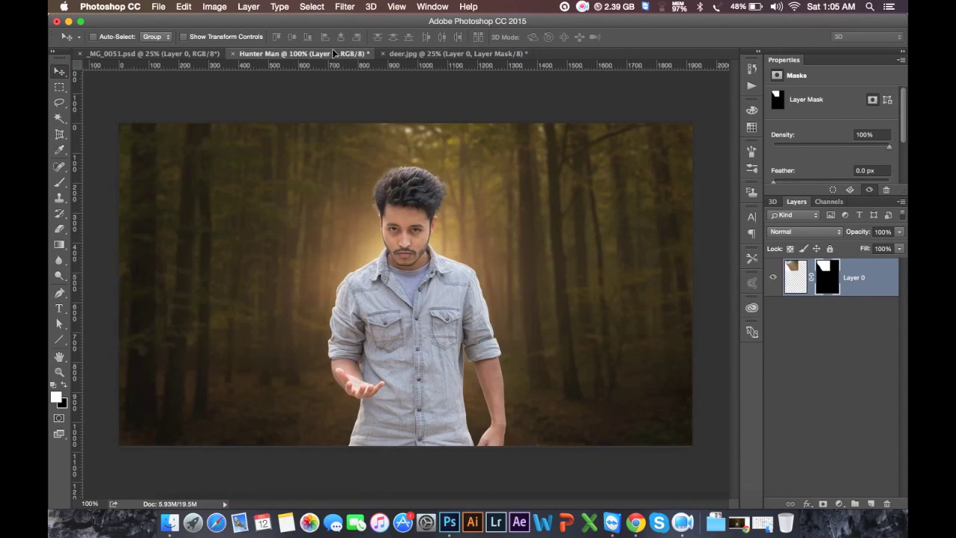
# - Drag the deer into Hunter Man as Layer 2, scale it to 21%, and frame the man's head
pyautogui.moveTo(334, 58); pyautogui.dragTo(411, 233)
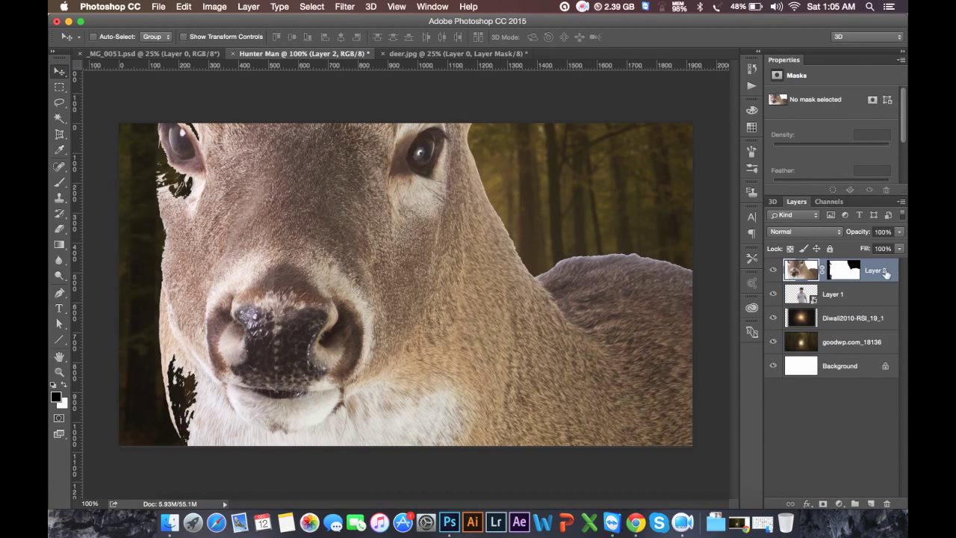
pyautogui.moveTo(407, 210); pyautogui.dragTo(427, 362)
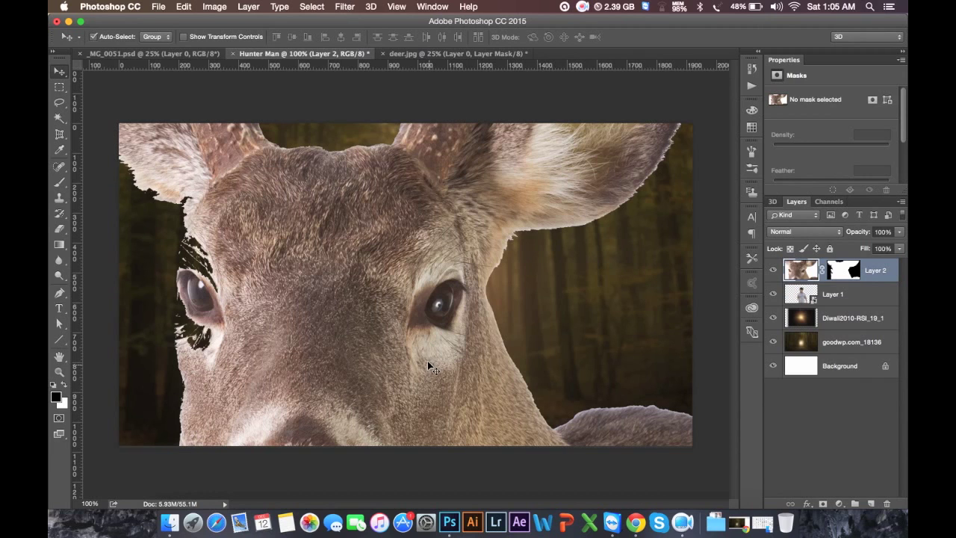
pyautogui.hotkey('ctrl', 't')
pyautogui.moveTo(230, 36); pyautogui.dragTo(190, 51)
pyautogui.press('Up')
pyautogui.press('Up')
pyautogui.press('Up')
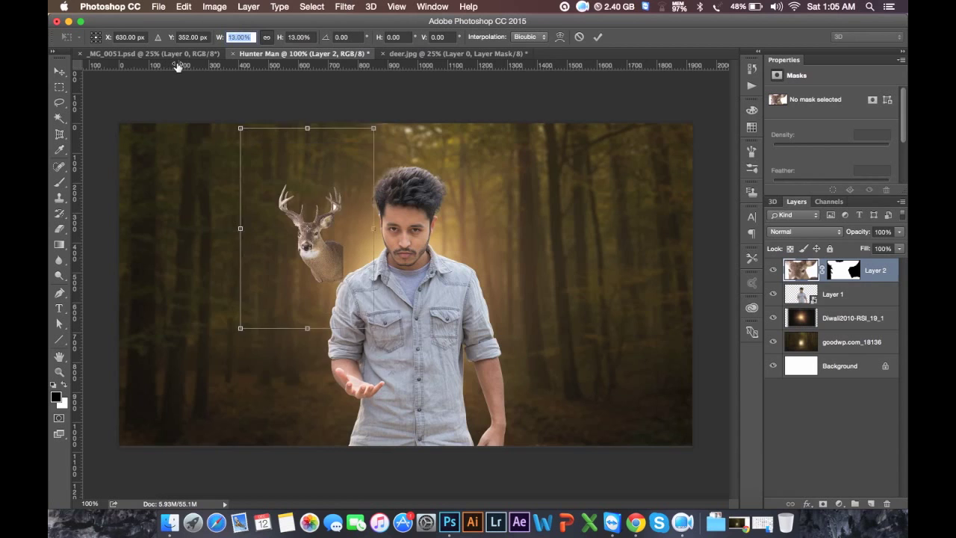
pyautogui.press('Up')
pyautogui.press('Up')
pyautogui.press('Up')
pyautogui.press('Up')
pyautogui.press('Up')
pyautogui.click(290, 200)
pyautogui.moveTo(289, 200); pyautogui.dragTo(372, 244)
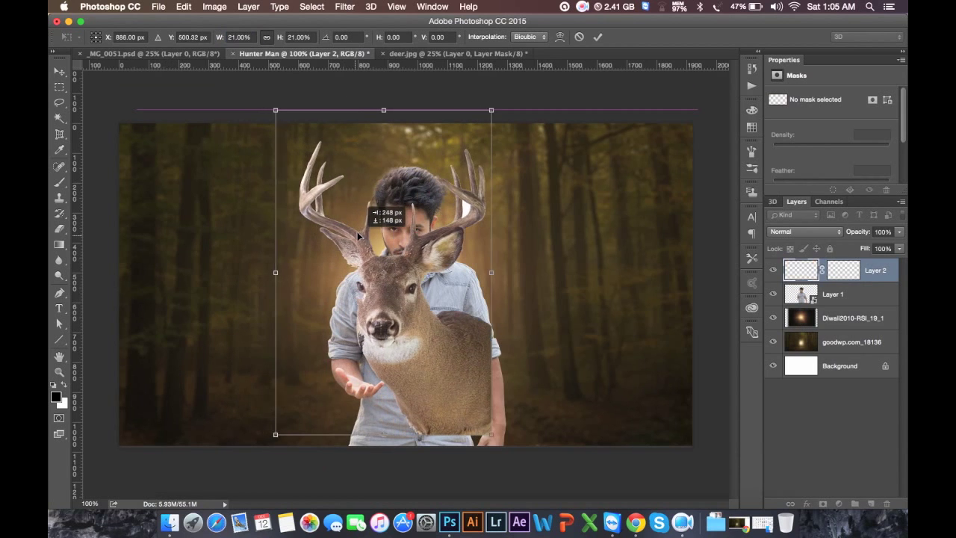
pyautogui.click(598, 36)
pyautogui.press('super+plus')
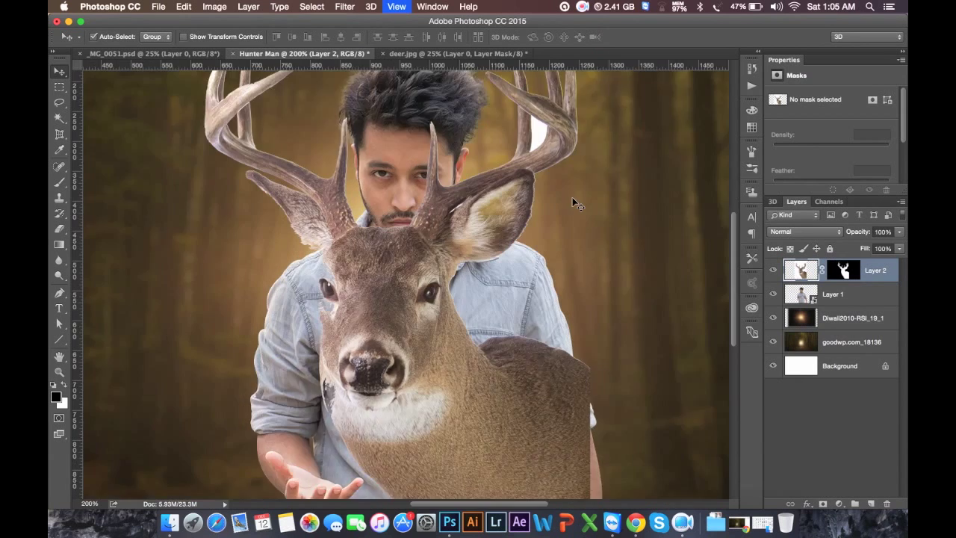
# - Zoom in on the antlers and Magic Wand-select the white gap between them
pyautogui.press('super+plus')
pyautogui.moveTo(572, 197); pyautogui.dragTo(448, 445)
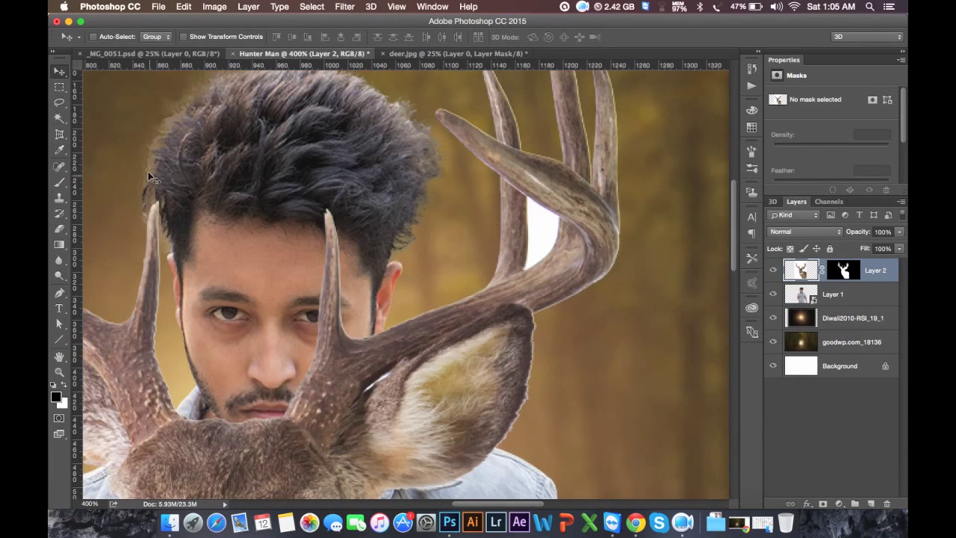
pyautogui.click(60, 119)
pyautogui.click(548, 235)
# - Paint the selected gap black on Layer 2's mask, then deselect and zoom out
pyautogui.click(857, 270)
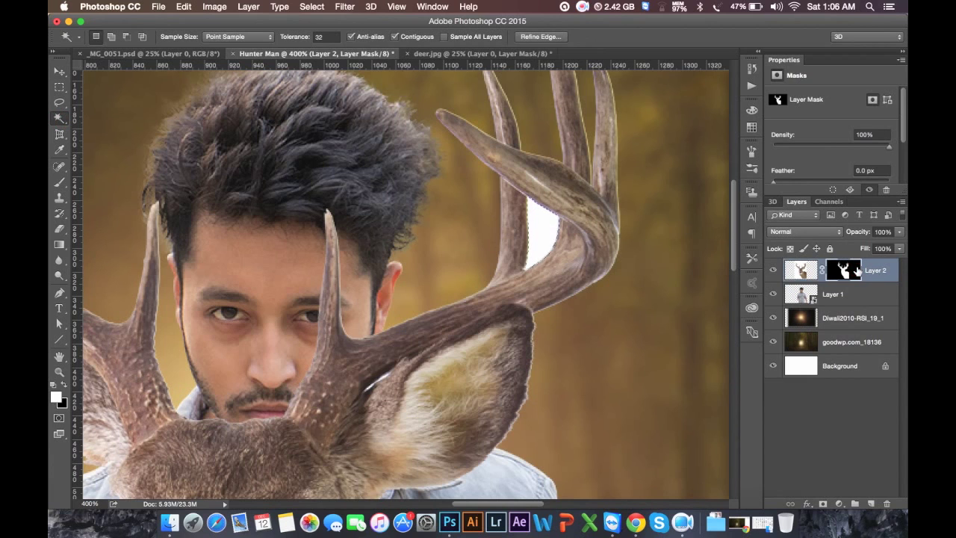
pyautogui.click(60, 182)
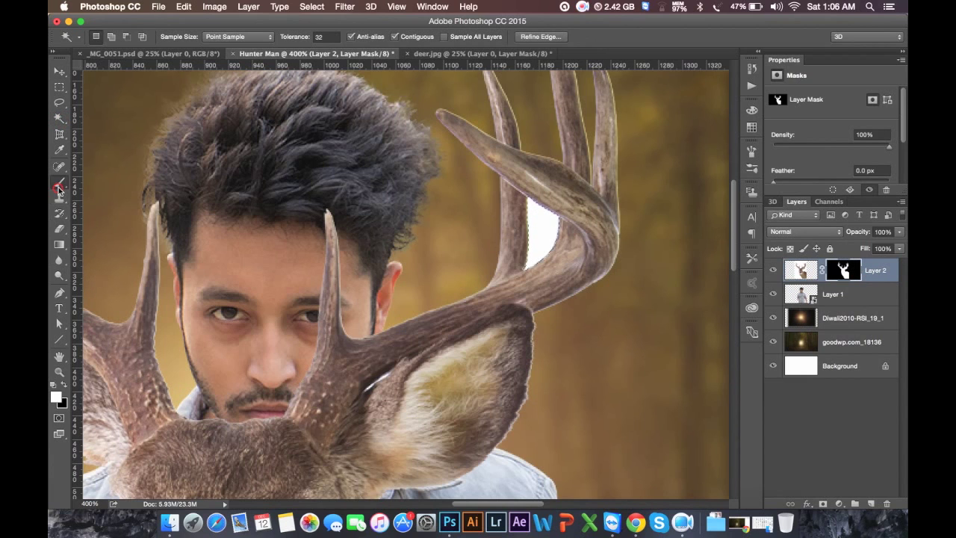
pyautogui.press('x')
pyautogui.moveTo(549, 203); pyautogui.dragTo(529, 256)
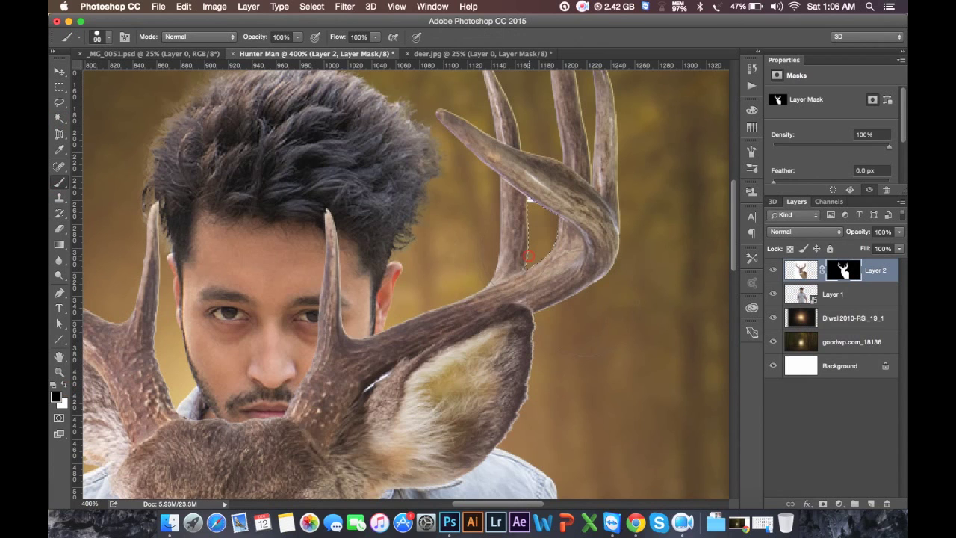
pyautogui.hotkey('ctrl', 'd')
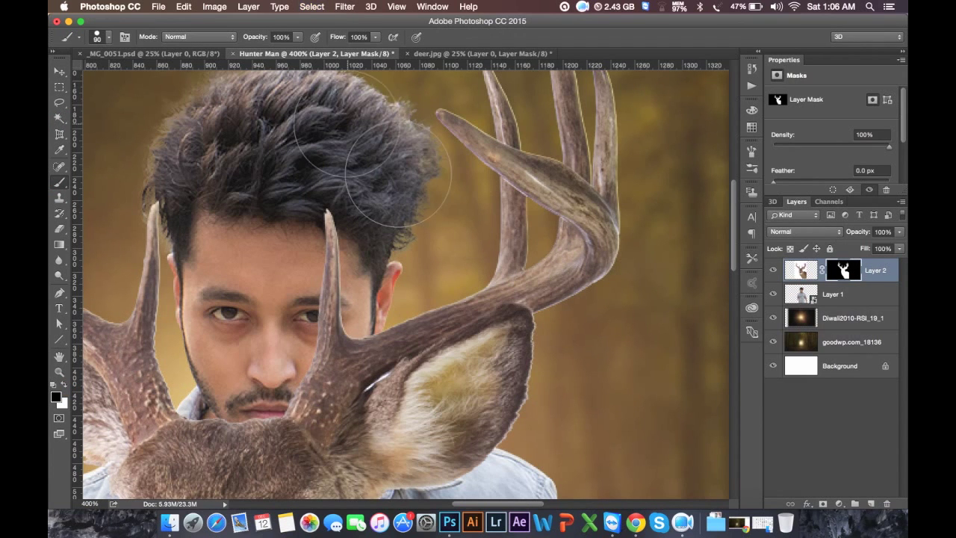
pyautogui.hotkey('ctrl', '-')
pyautogui.hotkey('ctrl', '-')
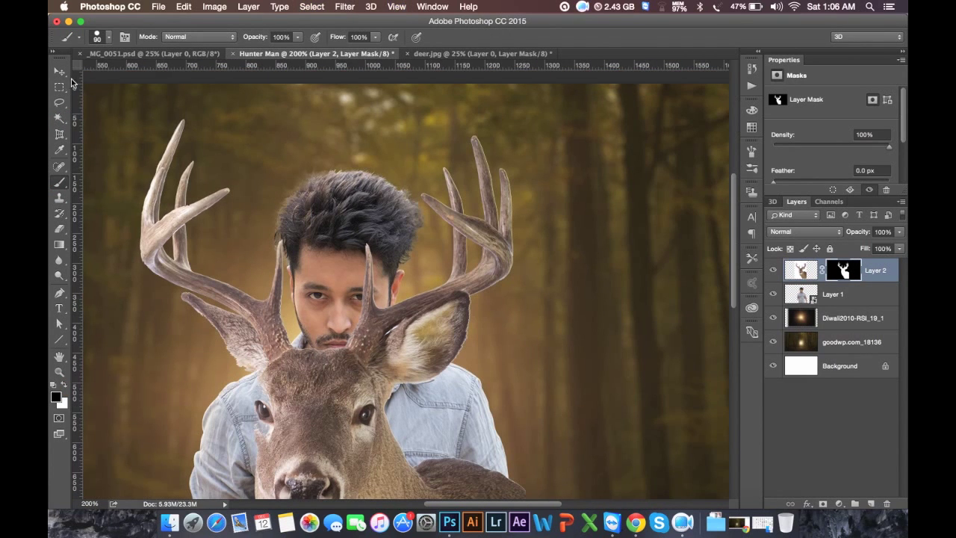
pyautogui.click(59, 72)
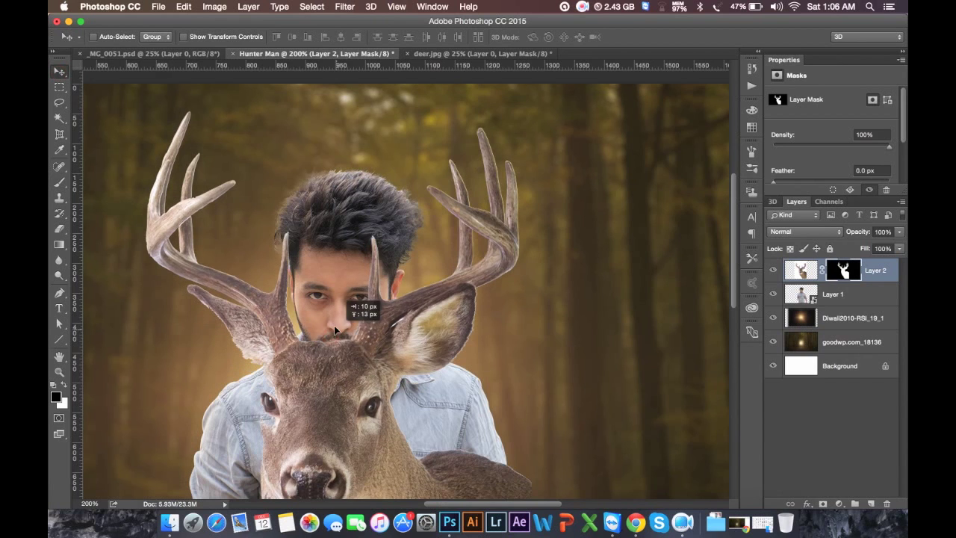
# - Shift the antlers slightly up and right on the man's head
pyautogui.moveTo(327, 333); pyautogui.dragTo(360, 275)
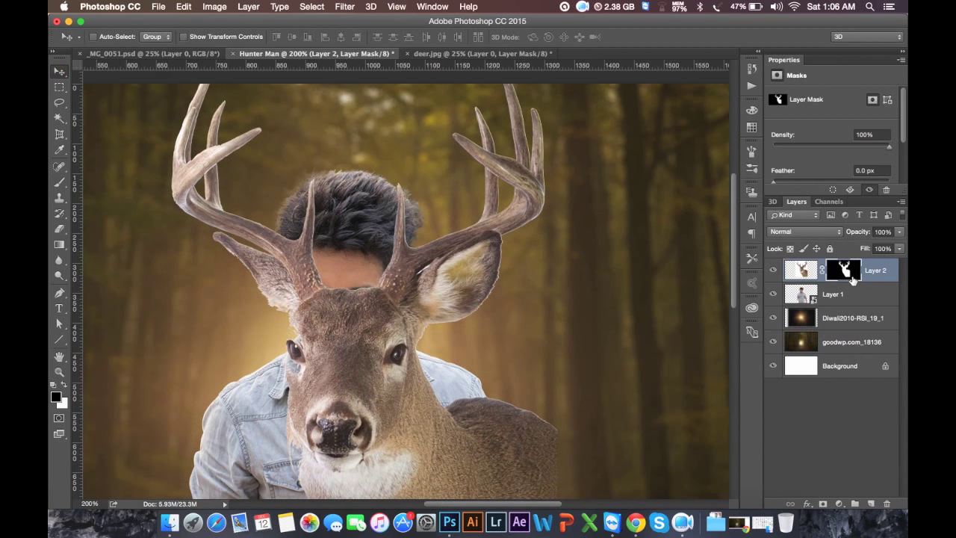
pyautogui.moveTo(874, 273); pyautogui.dragTo(873, 309)
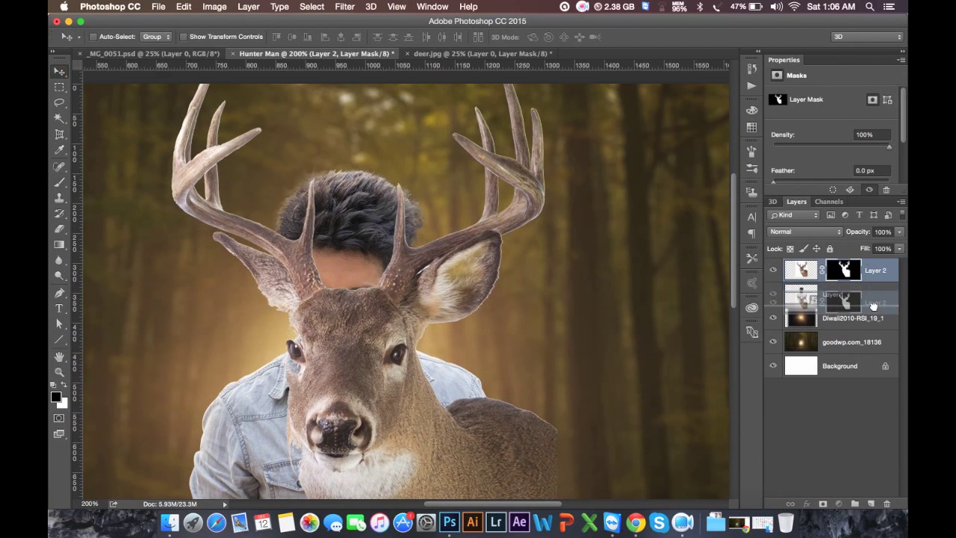
pyautogui.moveTo(873, 309); pyautogui.dragTo(874, 273)
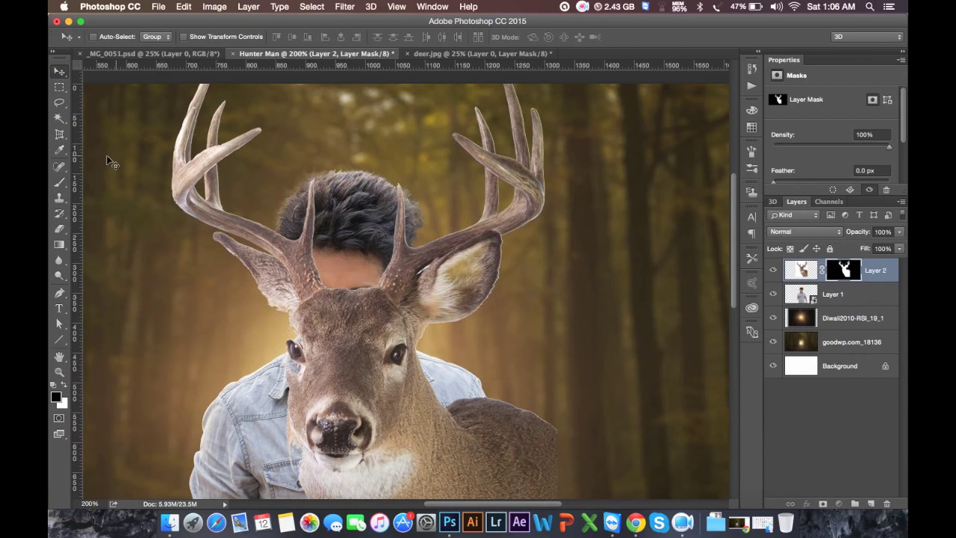
# - Paint black on Layer 2's mask to hide the deer's neck and chest fur
pyautogui.click(60, 182)
pyautogui.moveTo(317, 345)
pyautogui.mouseDown()
pyautogui.moveTo(262, 353)
pyautogui.moveTo(403, 355)
pyautogui.moveTo(299, 389)
pyautogui.moveTo(553, 426)
pyautogui.moveTo(314, 471)
pyautogui.moveTo(602, 423)
pyautogui.mouseUp()
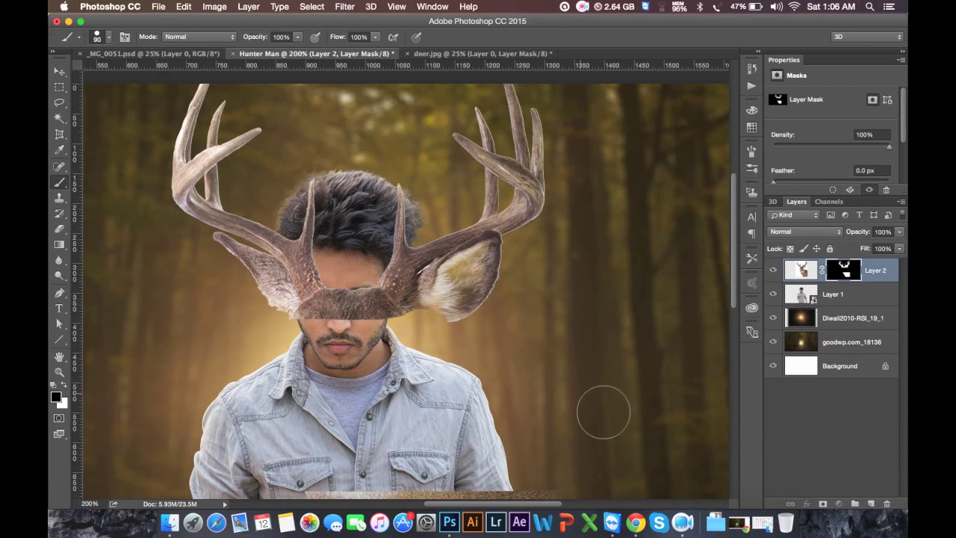
pyautogui.scroll(3, 602, 403)
pyautogui.scroll(-5, 602, 387)
pyautogui.scroll(-3, 603, 387)
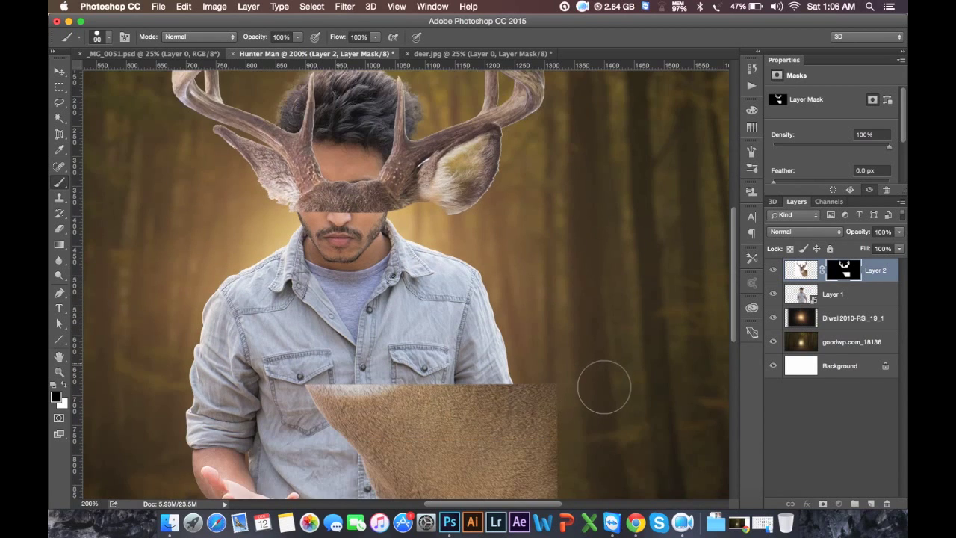
pyautogui.scroll(-4, 647, 405)
pyautogui.scroll(-4, 589, 418)
pyautogui.moveTo(580, 363)
pyautogui.mouseDown()
pyautogui.moveTo(520, 363)
pyautogui.moveTo(466, 231)
pyautogui.moveTo(418, 298)
pyautogui.moveTo(314, 265)
pyautogui.mouseUp()
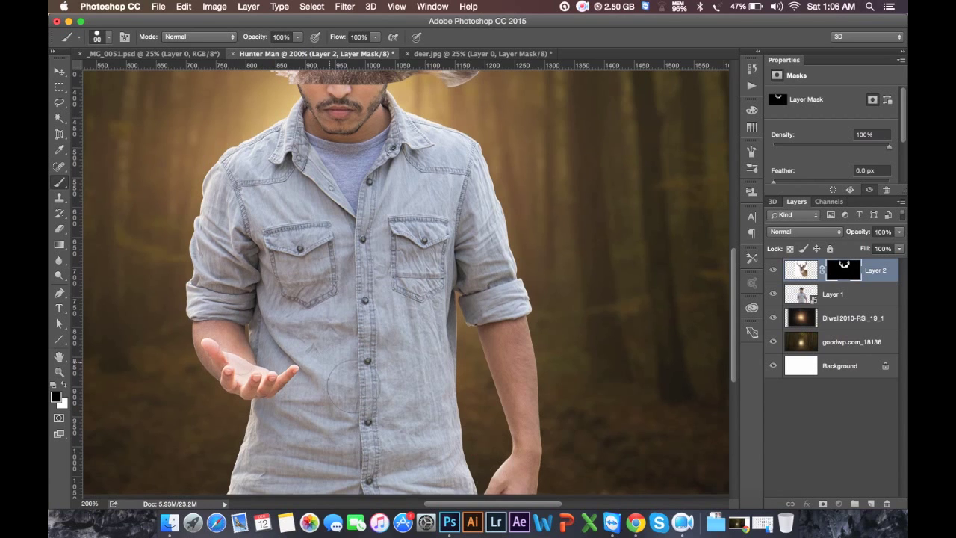
pyautogui.scroll(3, 340, 377)
pyautogui.scroll(6, 314, 321)
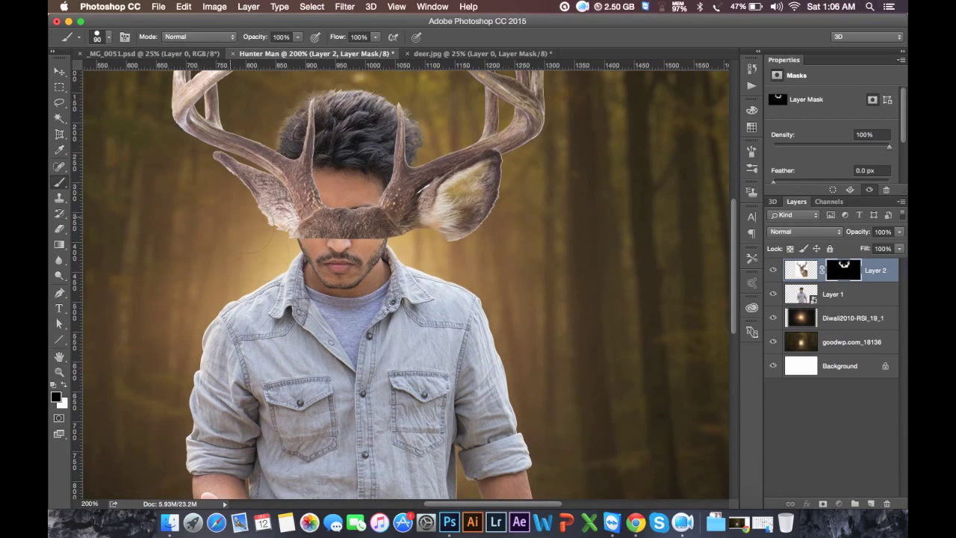
# - Mask out both of the deer's ears, including the thin sliver beside the antler
pyautogui.moveTo(236, 200)
pyautogui.mouseDown()
pyautogui.moveTo(270, 217)
pyautogui.moveTo(262, 199)
pyautogui.moveTo(306, 252)
pyautogui.mouseUp()
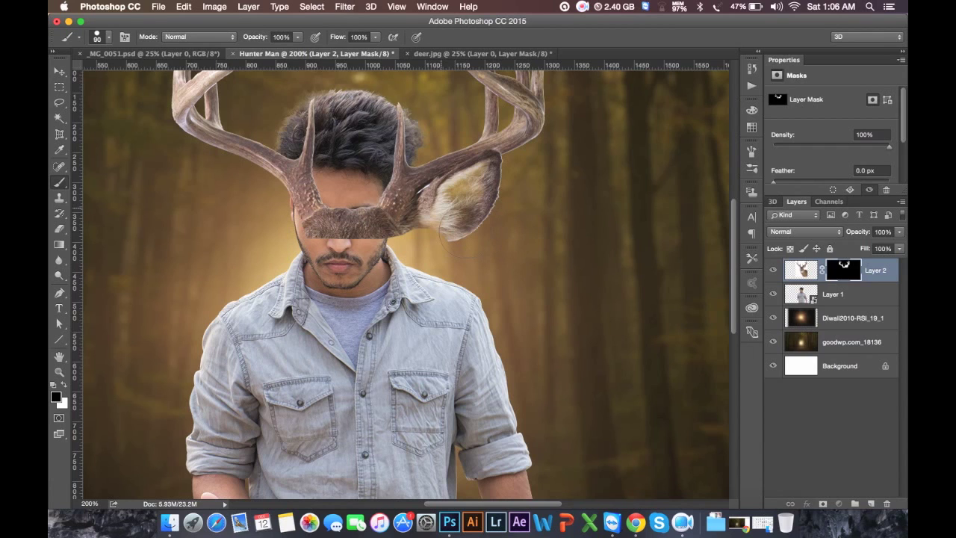
pyautogui.click(439, 209)
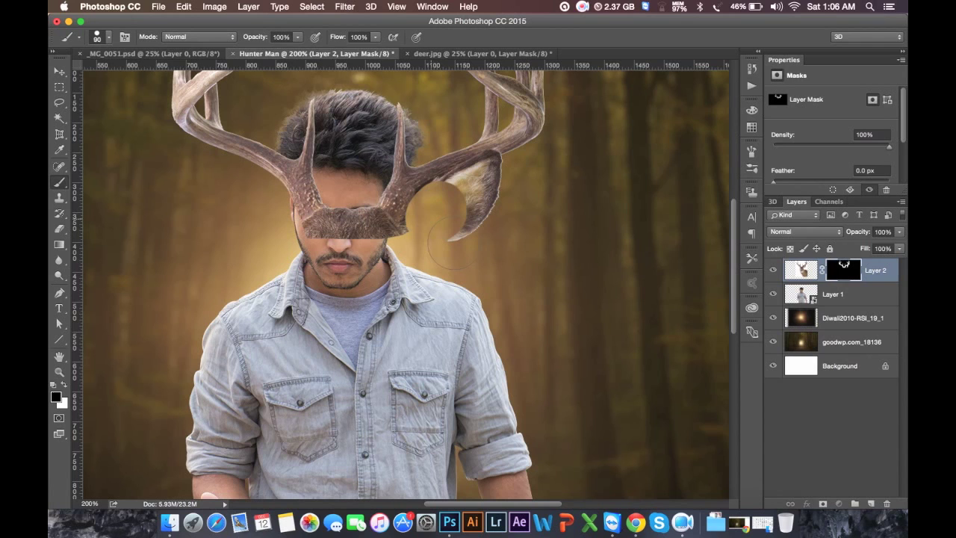
pyautogui.moveTo(470, 224)
pyautogui.mouseDown()
pyautogui.moveTo(466, 190)
pyautogui.moveTo(481, 190)
pyautogui.mouseUp()
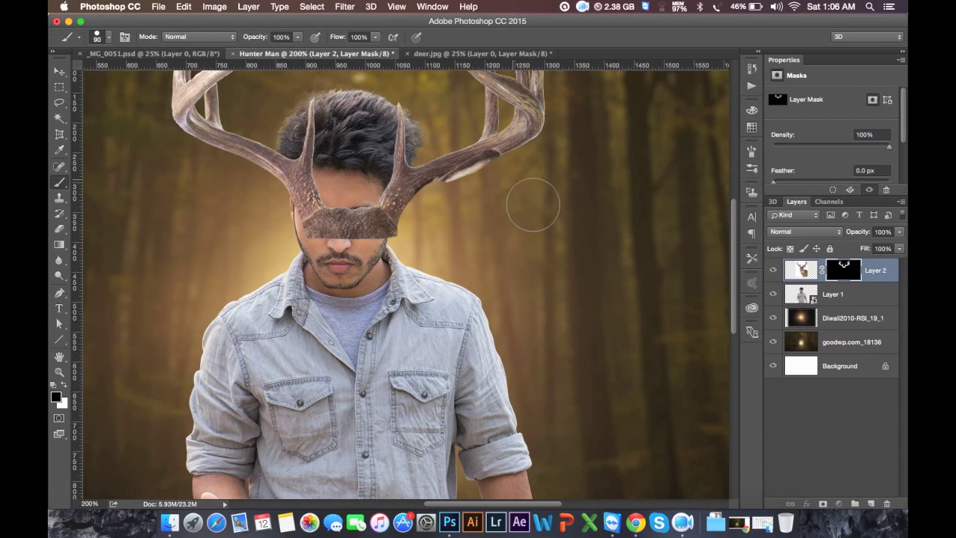
pyautogui.moveTo(508, 216); pyautogui.dragTo(463, 190)
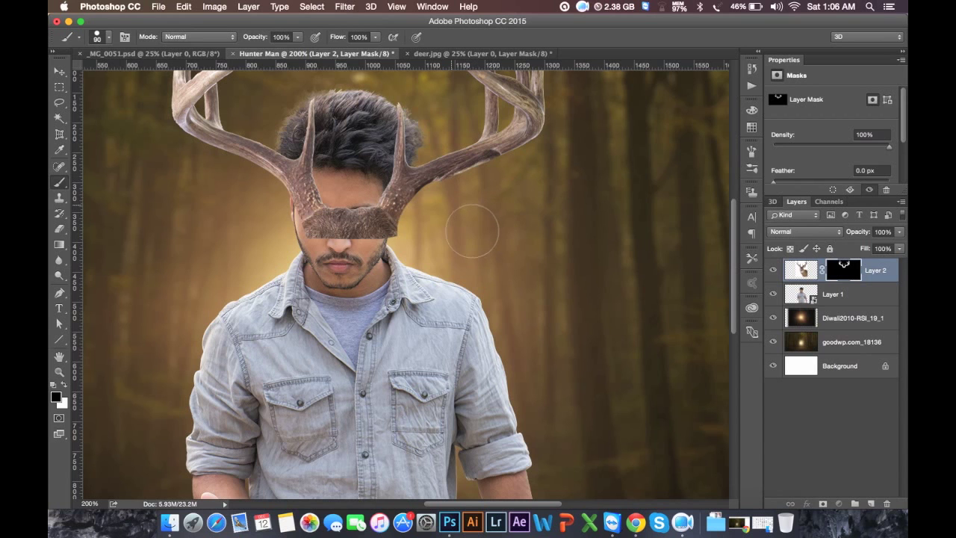
pyautogui.scroll(2, 550, 203)
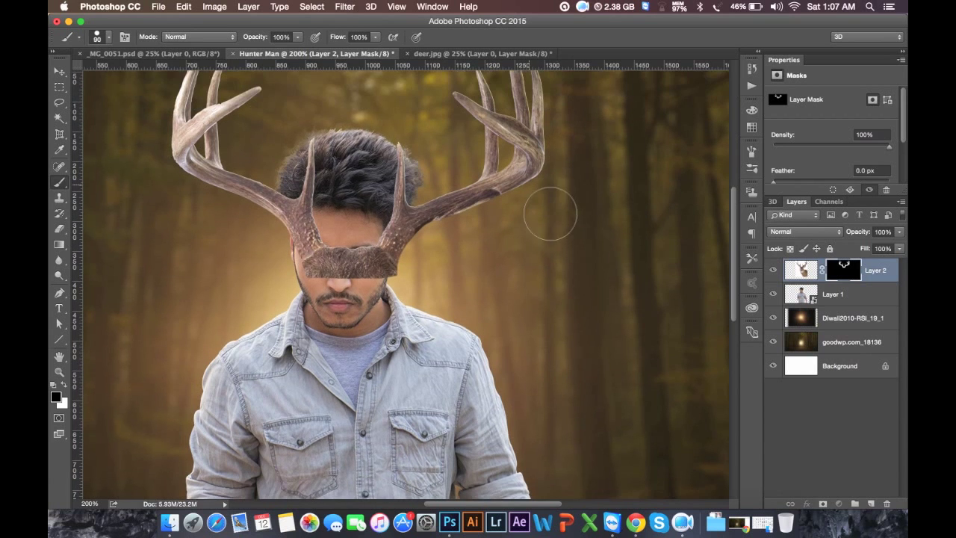
pyautogui.scroll(2, 523, 213)
pyautogui.scroll(2, 495, 226)
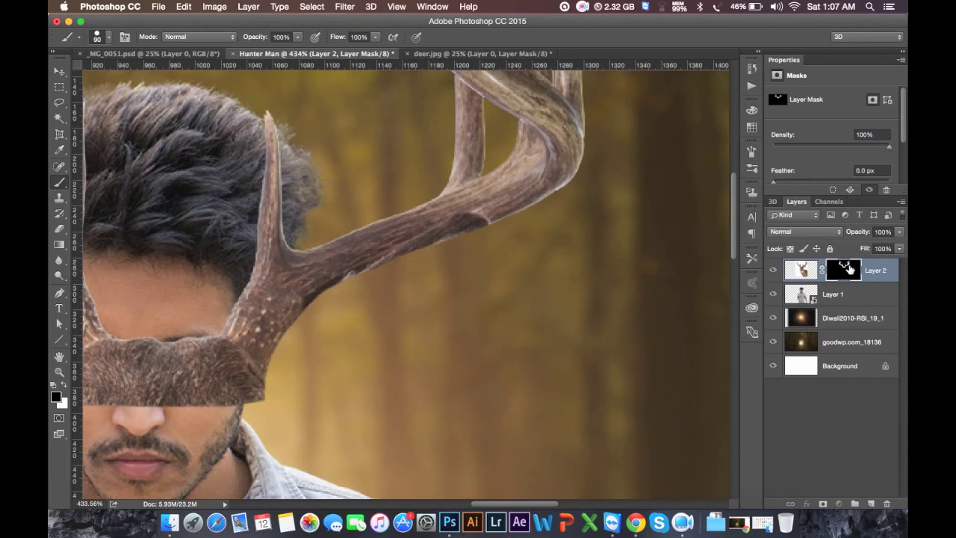
# - Load Layer 2's mask as a selection and set the Clone Stamp to 27 px
pyautogui.keyDown('alt'); pyautogui.click(846, 269); pyautogui.keyUp('alt')
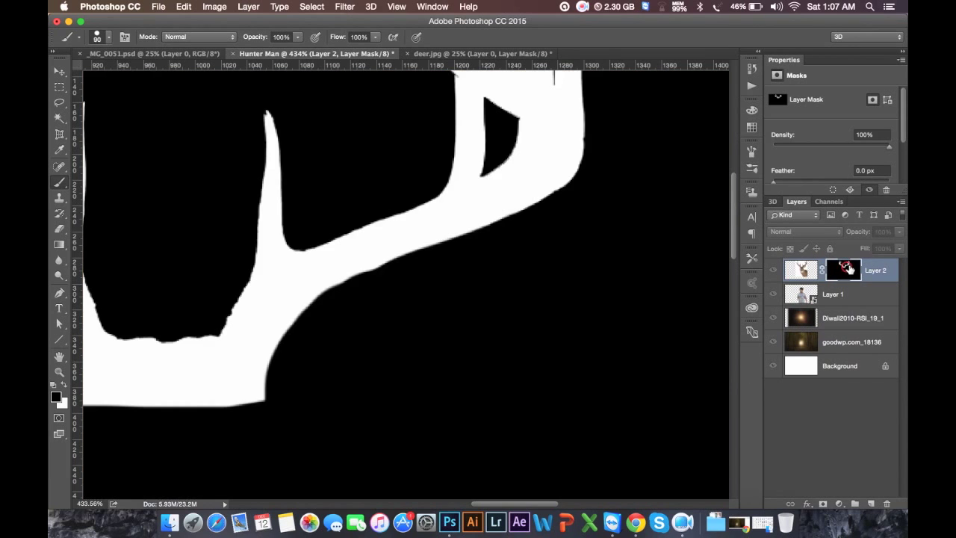
pyautogui.keyDown('alt'); pyautogui.click(849, 269); pyautogui.keyUp('alt')
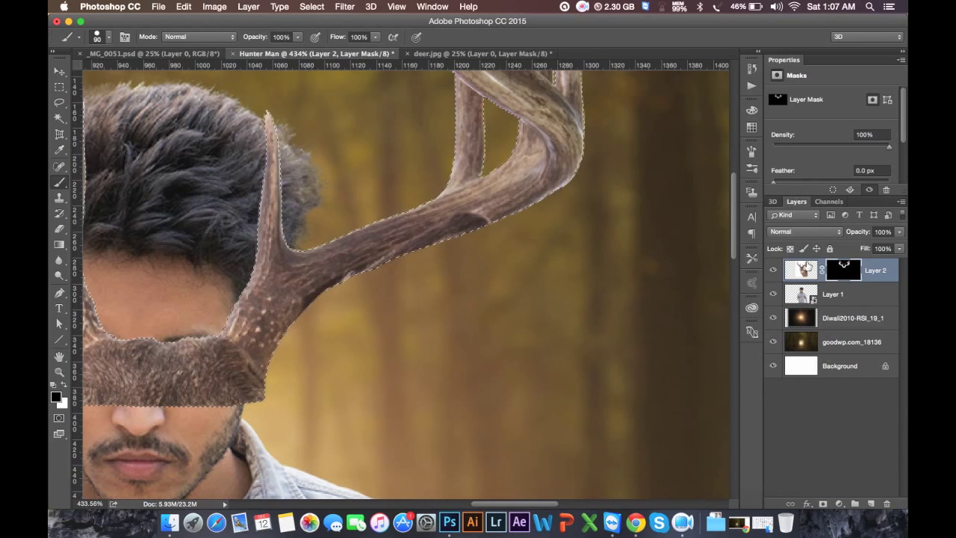
pyautogui.keyDown('ctrl'); pyautogui.click(803, 266); pyautogui.keyUp('ctrl')
pyautogui.click(59, 197)
pyautogui.rightClick(339, 229)
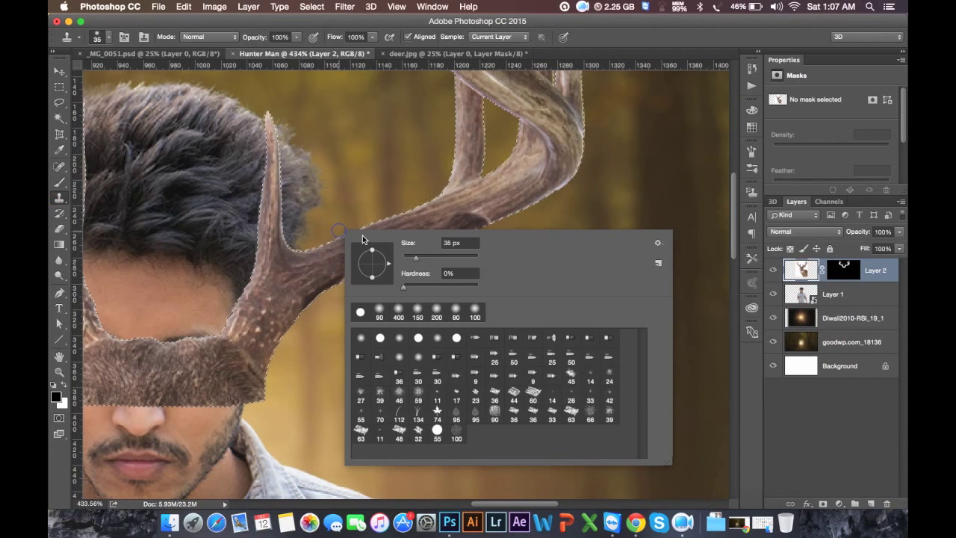
pyautogui.moveTo(415, 261); pyautogui.dragTo(413, 261)
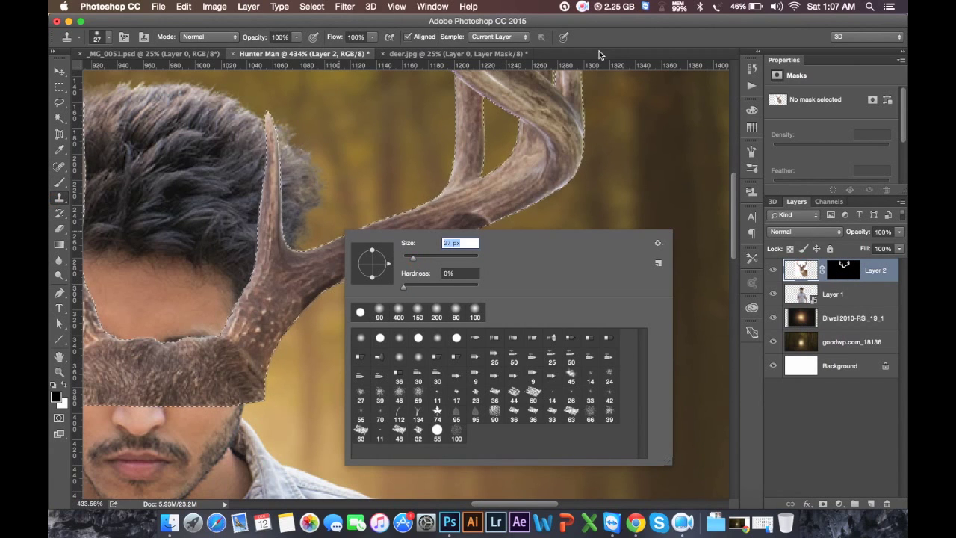
pyautogui.click(623, 41)
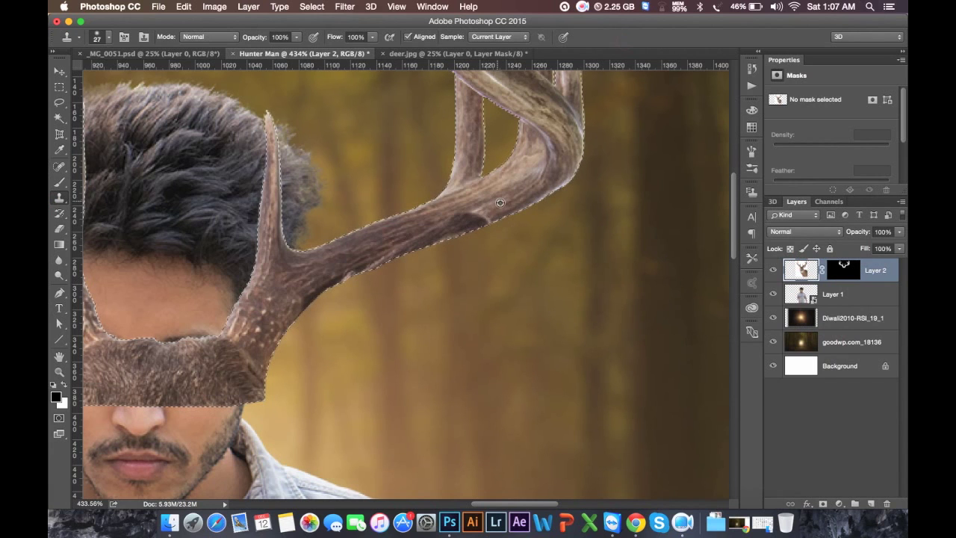
# - Clone antler texture over the notch along the right antler's lower edge, then deselect
pyautogui.moveTo(501, 219)
pyautogui.mouseDown()
pyautogui.moveTo(482, 229)
pyautogui.moveTo(451, 218)
pyautogui.moveTo(443, 241)
pyautogui.moveTo(416, 252)
pyautogui.mouseUp()
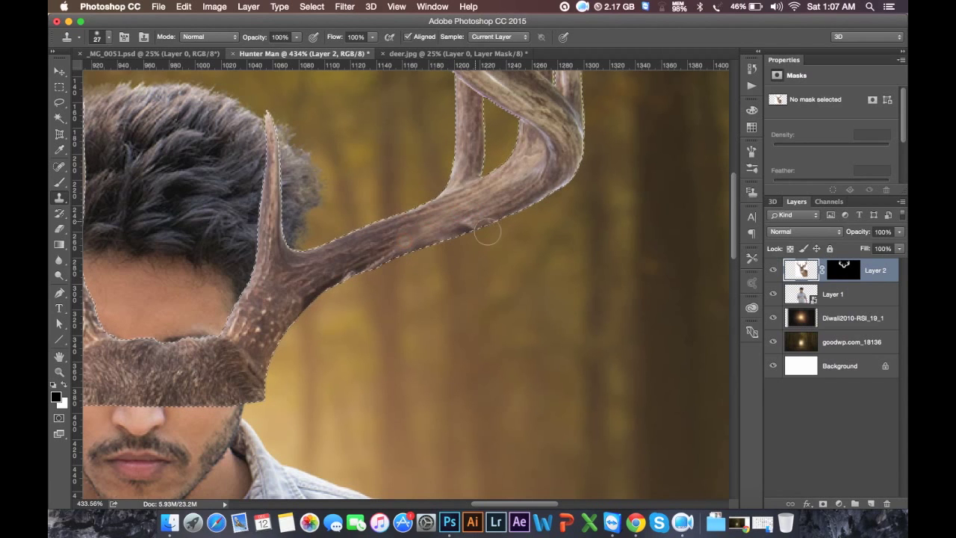
pyautogui.keyDown('alt'); pyautogui.click(378, 251); pyautogui.keyUp('alt')
pyautogui.moveTo(400, 263)
pyautogui.mouseDown()
pyautogui.moveTo(394, 256)
pyautogui.moveTo(377, 274)
pyautogui.mouseUp()
pyautogui.moveTo(504, 235); pyautogui.dragTo(480, 236)
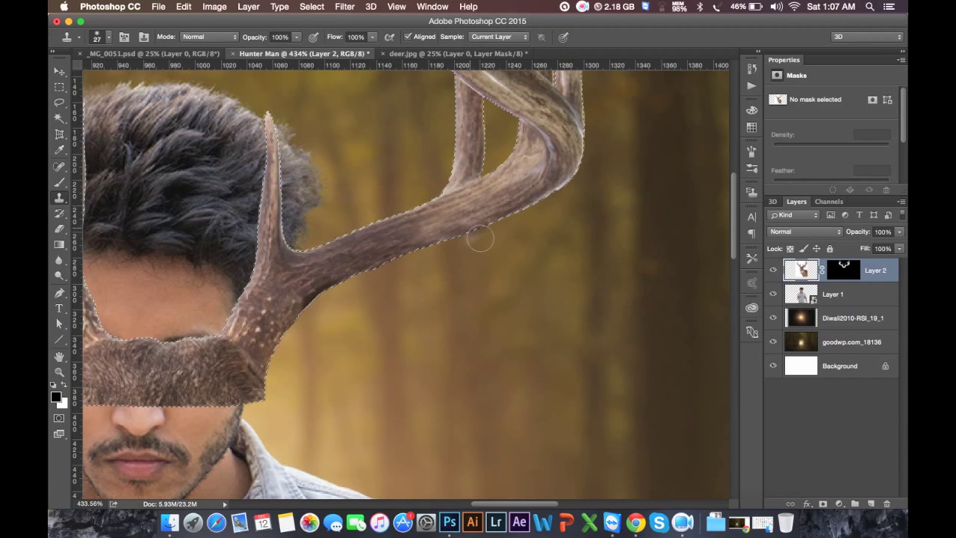
pyautogui.hotkey('ctrl', 'd')
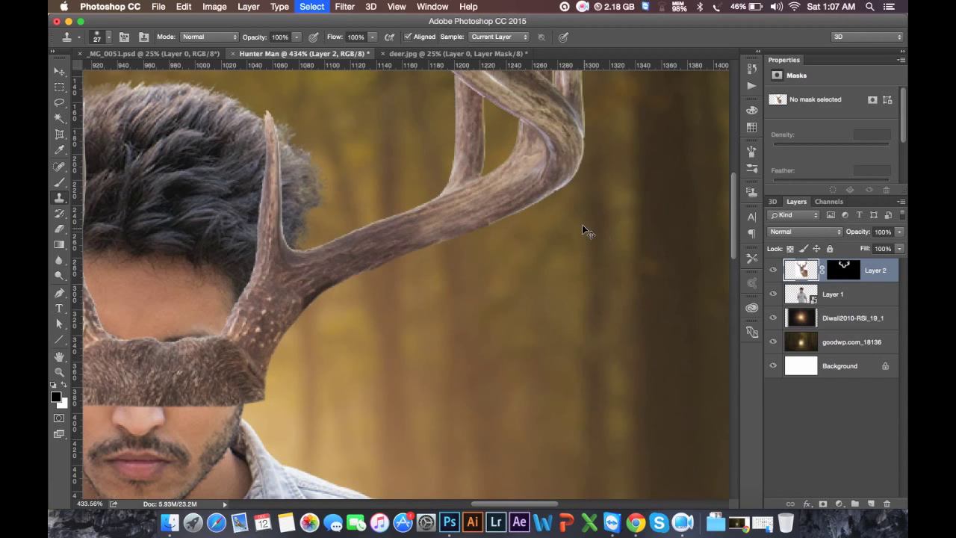
# - Put the antlers layer beneath the man's layer and raise the antlers higher
pyautogui.hotkey('ctrl', '0')
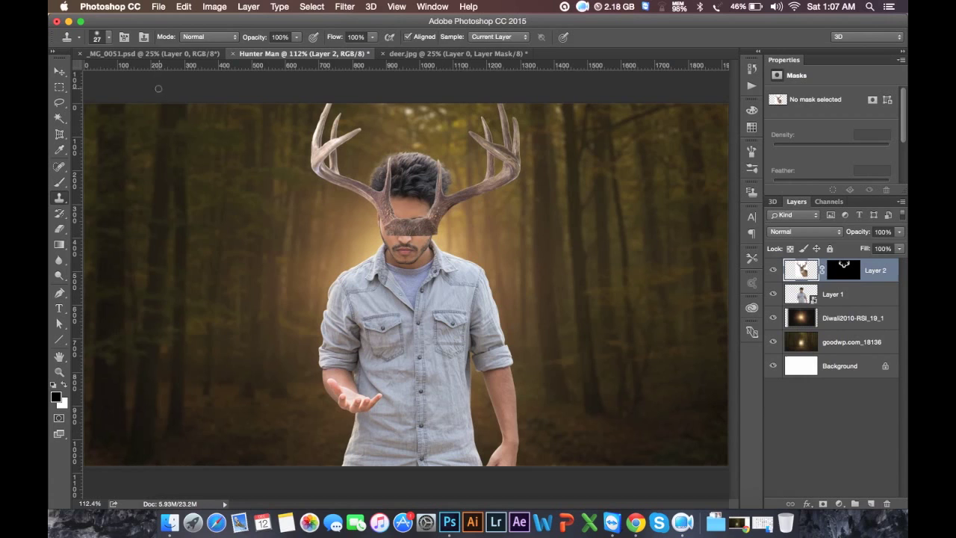
pyautogui.click(59, 73)
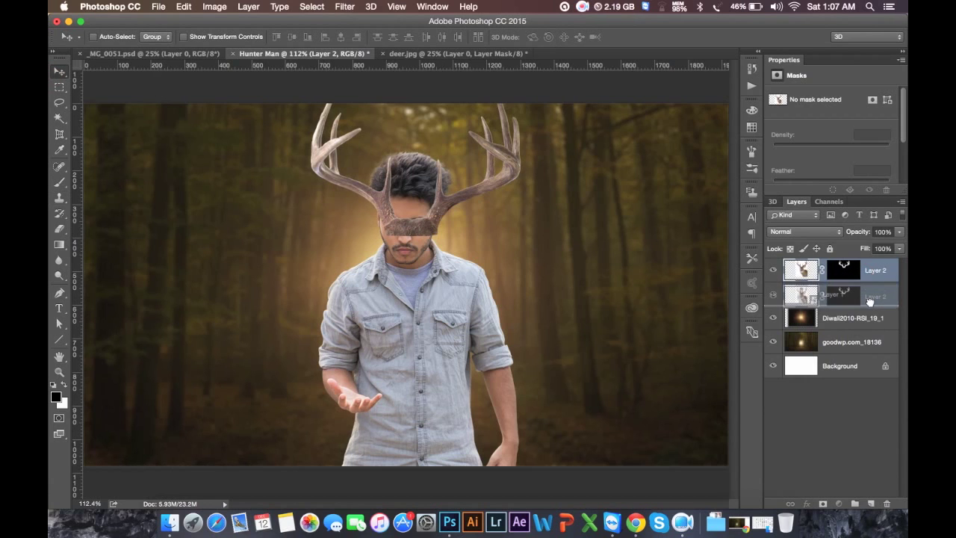
pyautogui.moveTo(870, 280); pyautogui.dragTo(869, 301)
pyautogui.moveTo(587, 262); pyautogui.dragTo(578, 221)
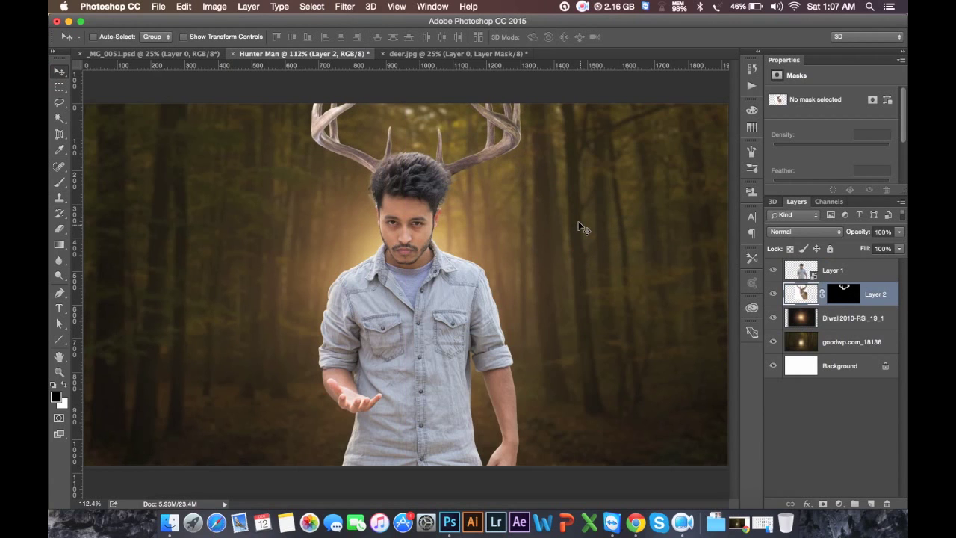
# - View at 100% and move the man and antlers down together
pyautogui.hotkey('ctrl', '1')
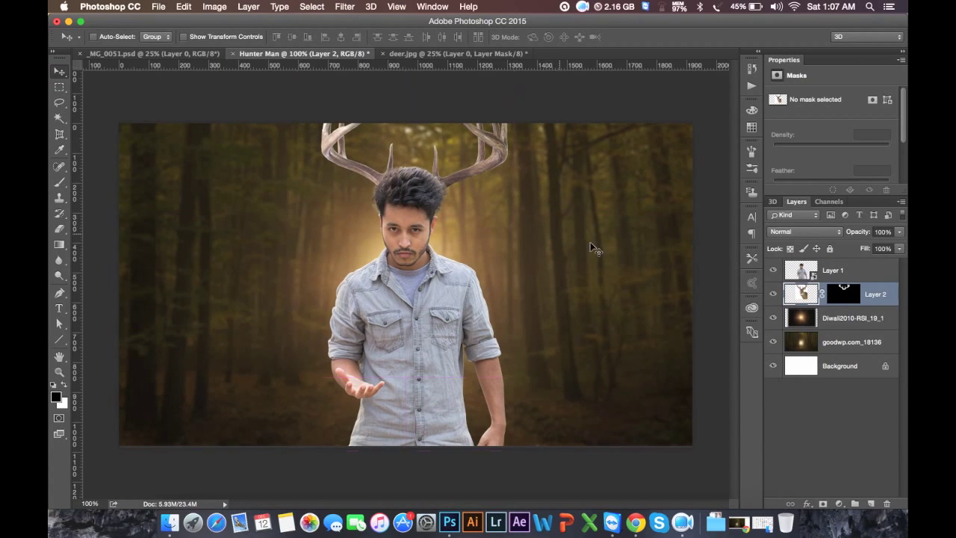
pyautogui.keyDown('shift'); pyautogui.click(858, 273); pyautogui.keyUp('shift')
pyautogui.moveTo(560, 277); pyautogui.dragTo(519, 294)
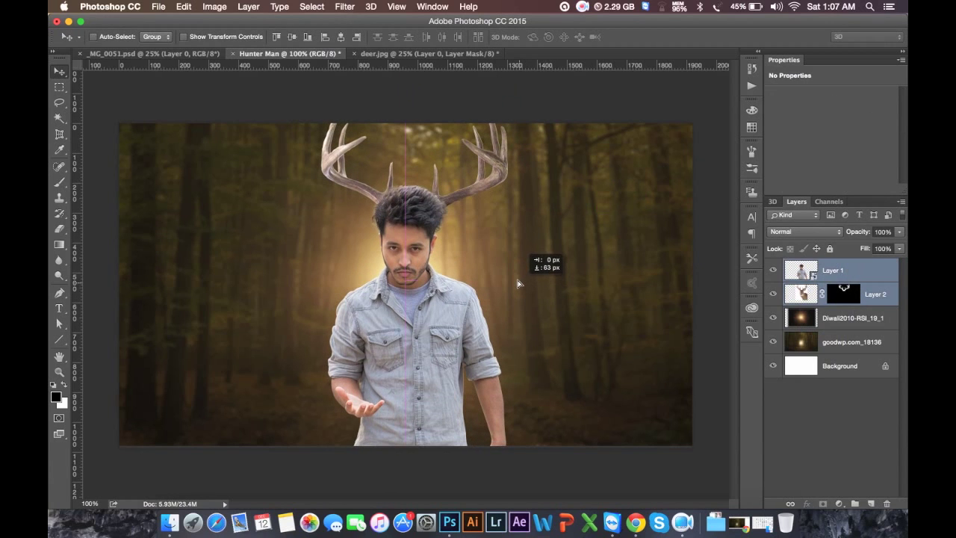
# - Lower the man and antlers further, then try the Crop tool and dismiss its error
pyautogui.moveTo(519, 295)
pyautogui.mouseDown()
pyautogui.moveTo(519, 303)
pyautogui.moveTo(519, 292)
pyautogui.mouseUp()
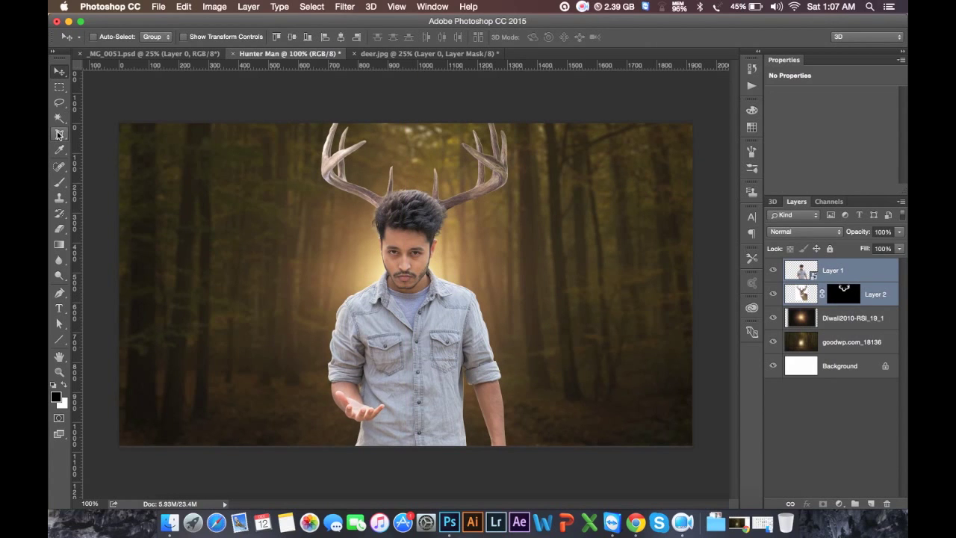
pyautogui.moveTo(60, 135); pyautogui.dragTo(82, 135)
pyautogui.click(396, 452)
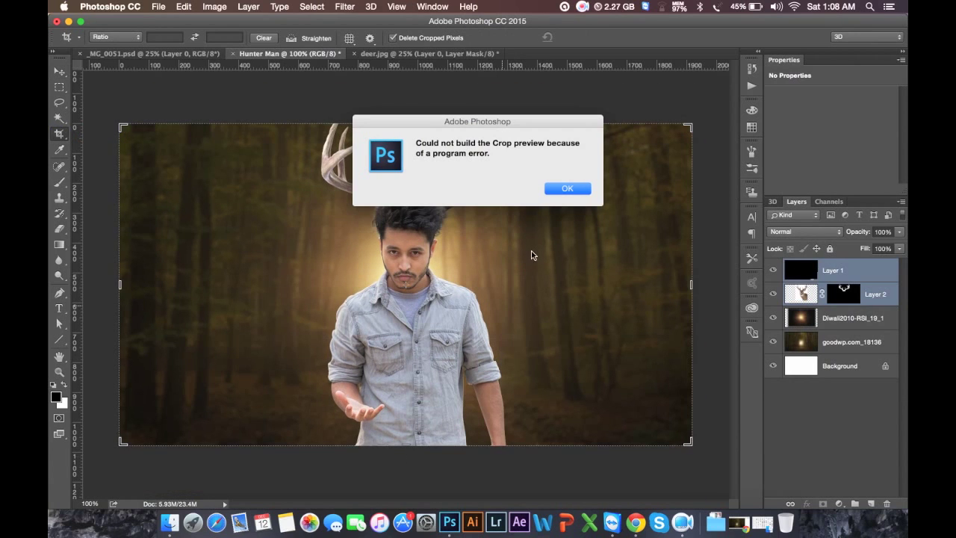
pyautogui.click(567, 189)
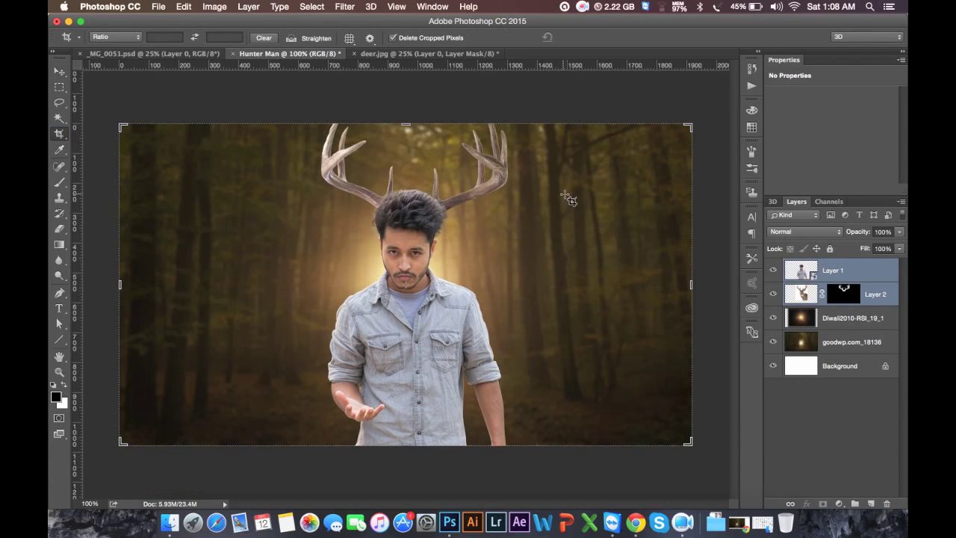
pyautogui.click(59, 71)
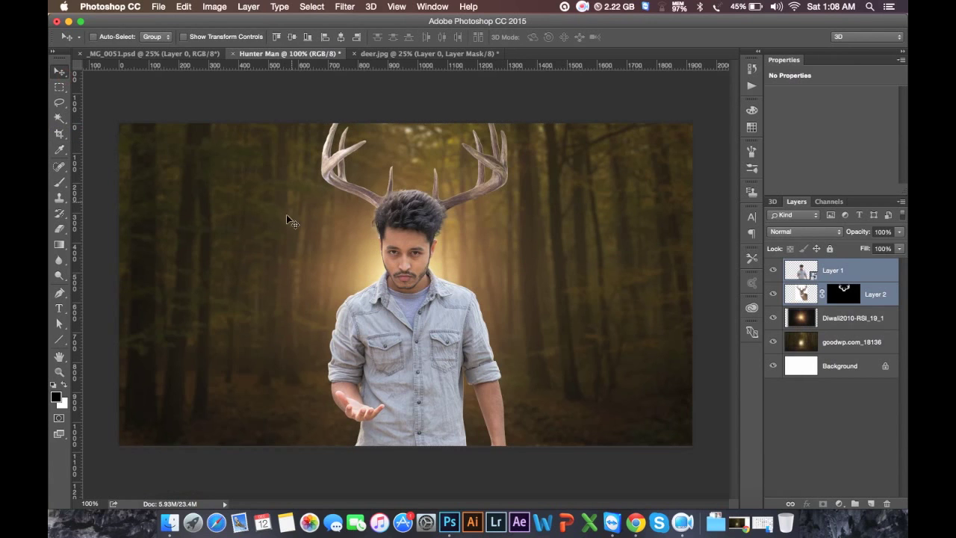
pyautogui.click(158, 6)
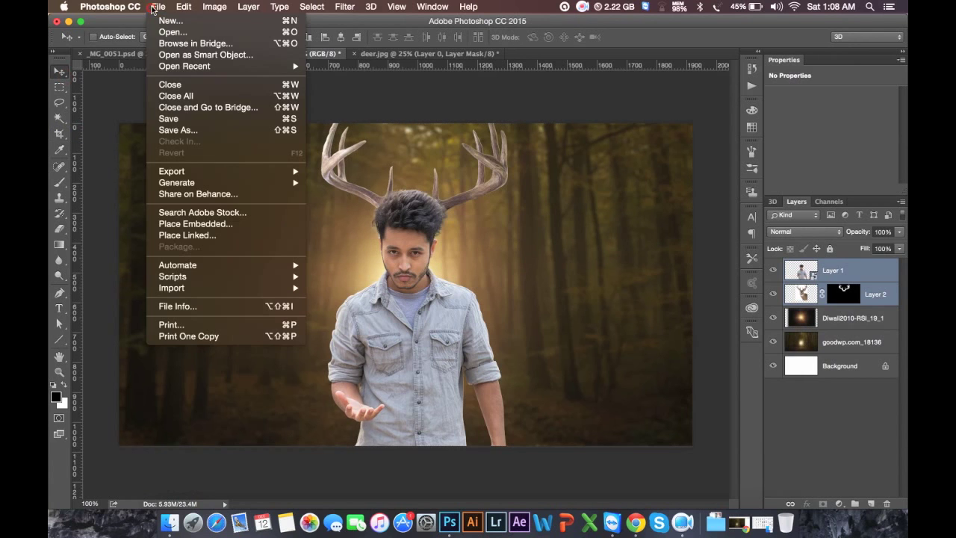
# - Save the composite as Hunter Man.psd in Downloads and select the Background layer
pyautogui.click(186, 130)
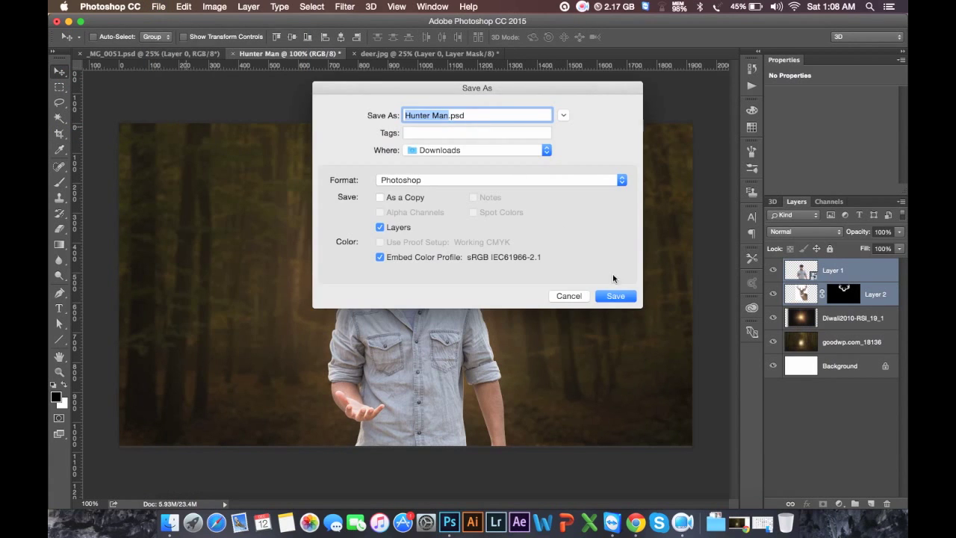
pyautogui.click(617, 295)
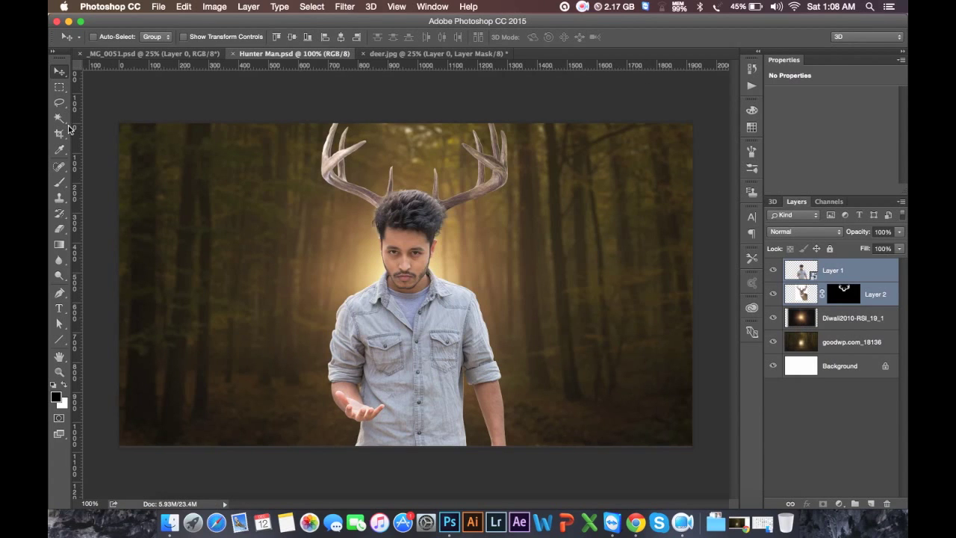
pyautogui.click(831, 366)
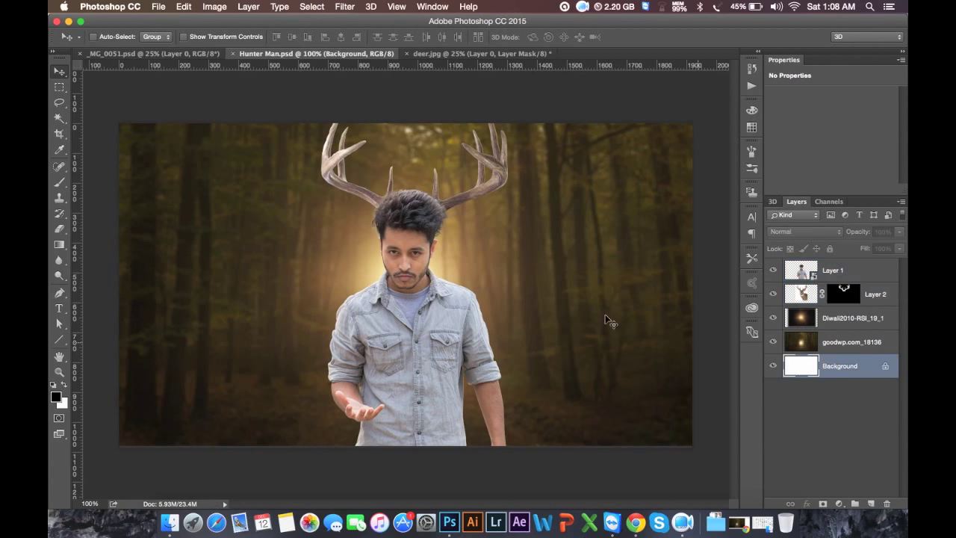
# - Crop the canvas, raising the top edge above the antlers and adjusting the bottom edge
pyautogui.click(59, 87)
pyautogui.click(59, 133)
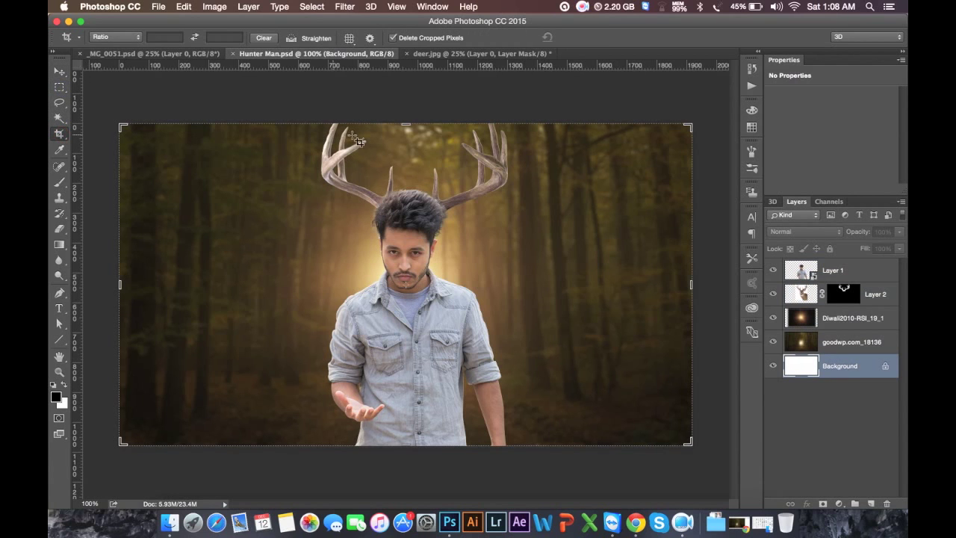
pyautogui.moveTo(407, 121); pyautogui.dragTo(409, 104)
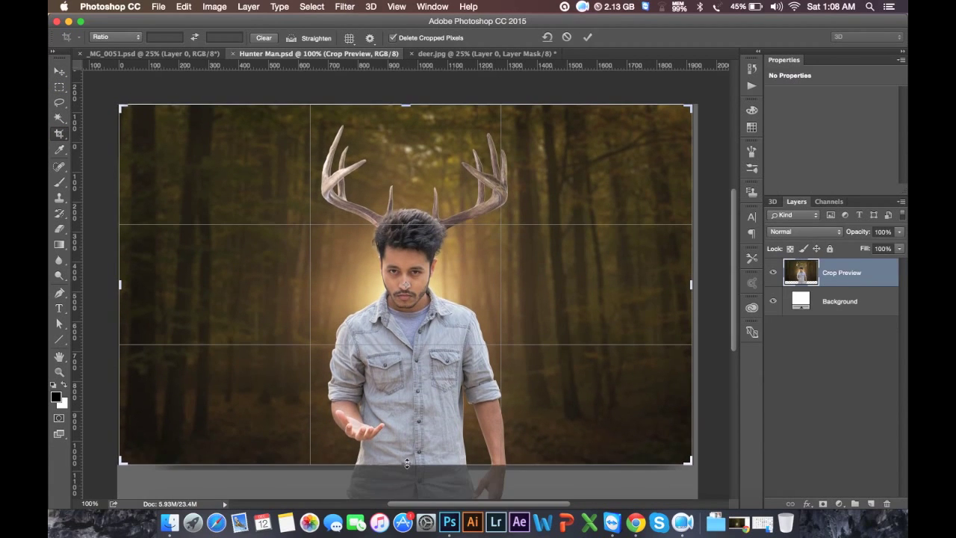
pyautogui.moveTo(405, 464); pyautogui.dragTo(408, 468)
pyautogui.click(587, 37)
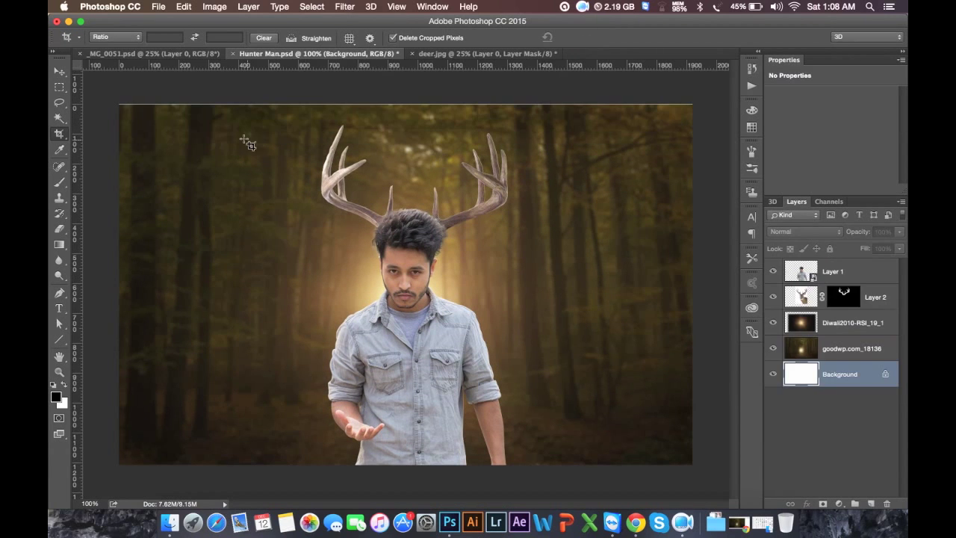
pyautogui.click(60, 72)
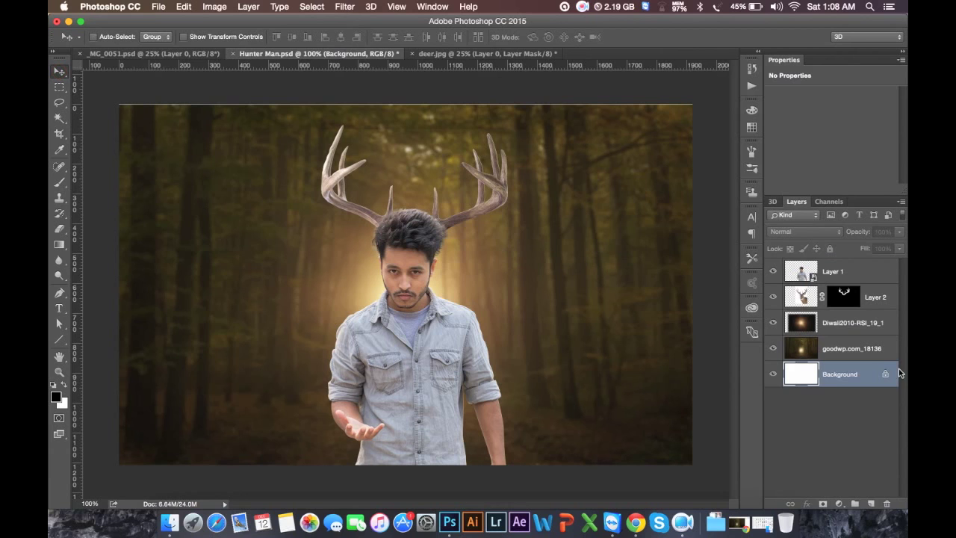
pyautogui.click(862, 327)
# - Enlarge the Diwali2010 glow layer to about 108% and shift it right and down
pyautogui.hotkey('ctrl', 't')
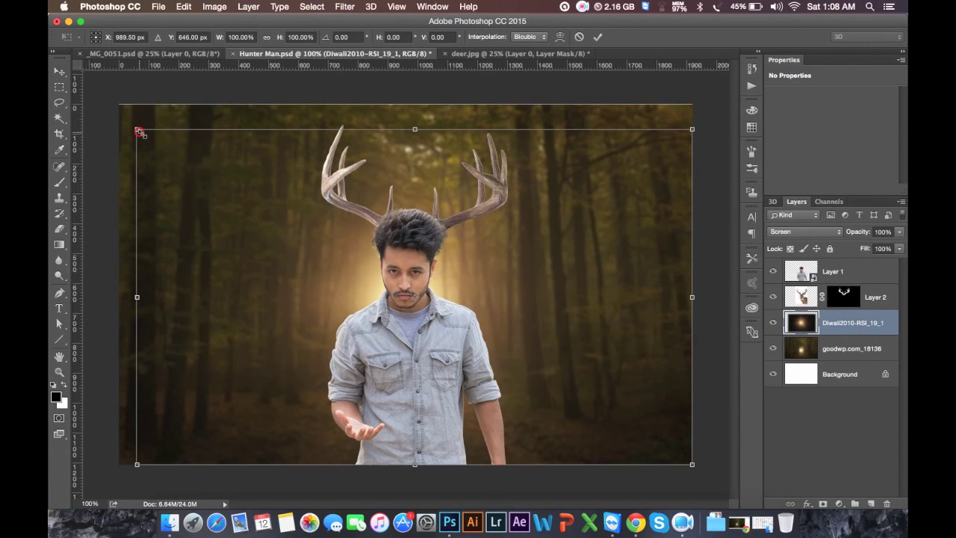
pyautogui.moveTo(138, 131); pyautogui.dragTo(120, 62)
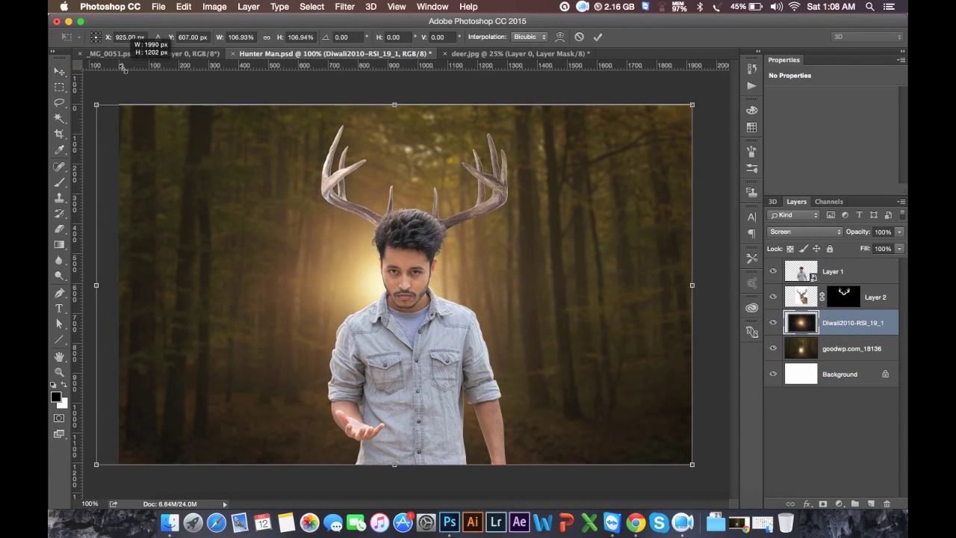
pyautogui.moveTo(401, 288)
pyautogui.mouseDown()
pyautogui.moveTo(421, 297)
pyautogui.moveTo(422, 312)
pyautogui.mouseUp()
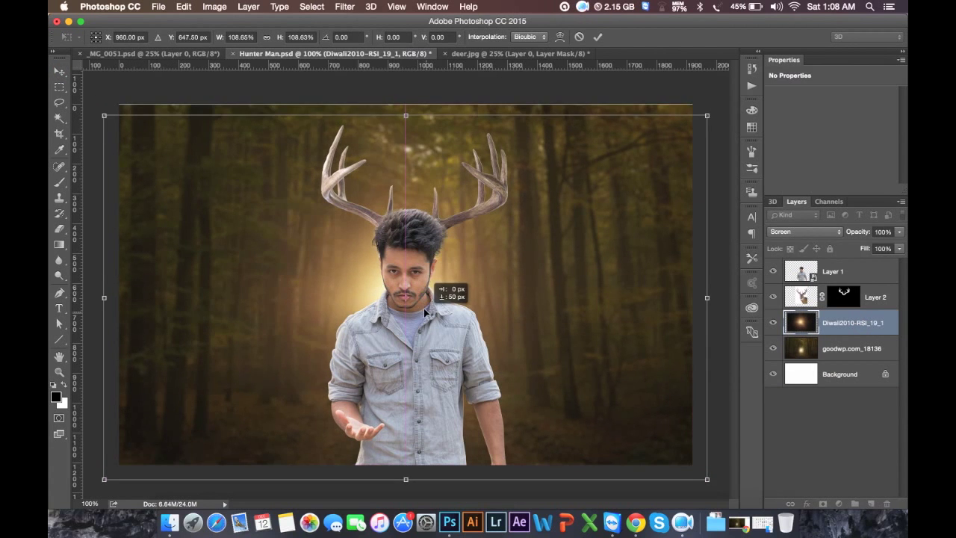
pyautogui.moveTo(424, 312); pyautogui.dragTo(430, 317)
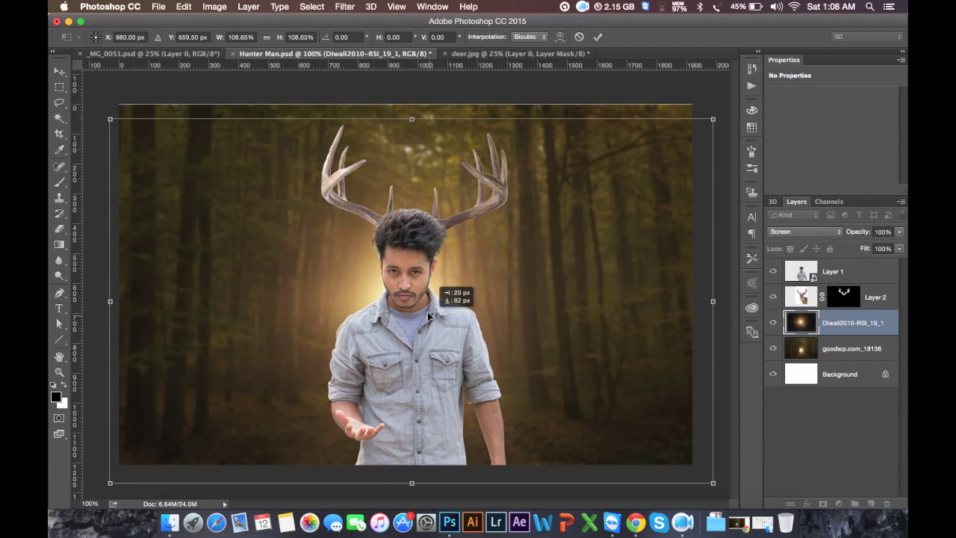
pyautogui.click(597, 37)
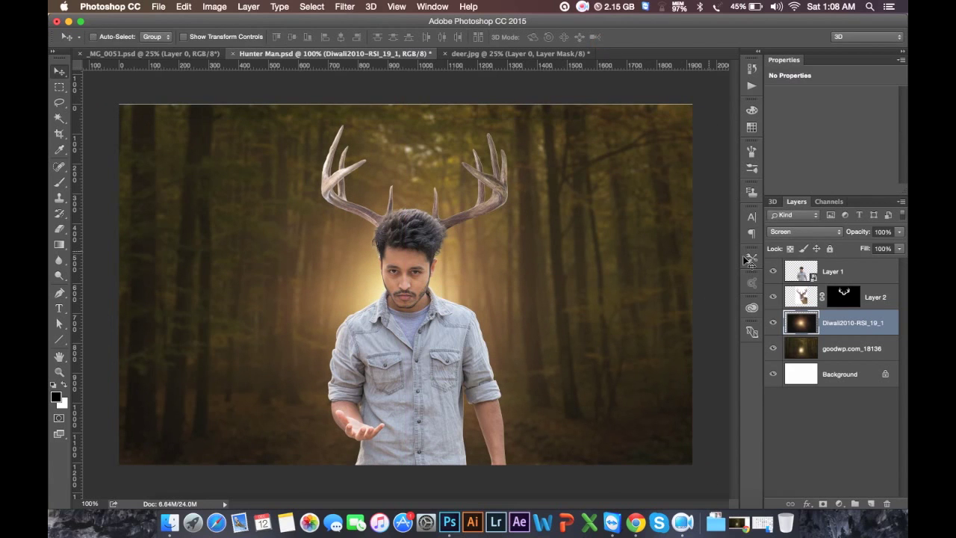
# - Move the man and antler layers together up by 26 px
pyautogui.click(870, 277)
pyautogui.keyDown('shift'); pyautogui.click(866, 299); pyautogui.keyUp('shift')
pyautogui.moveTo(351, 269); pyautogui.dragTo(348, 246)
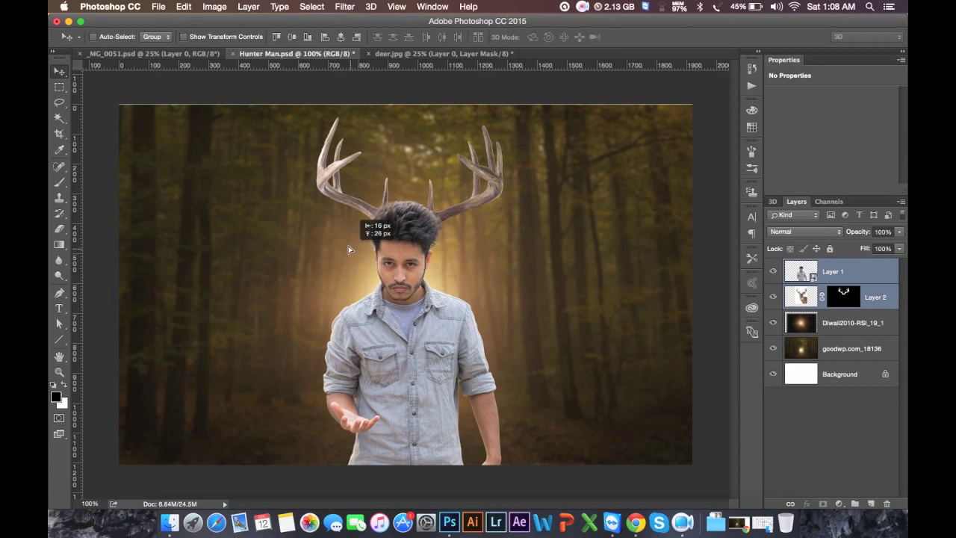
# - Reposition the glow behind the head and enlarge it to about 115.7%
pyautogui.click(877, 317)
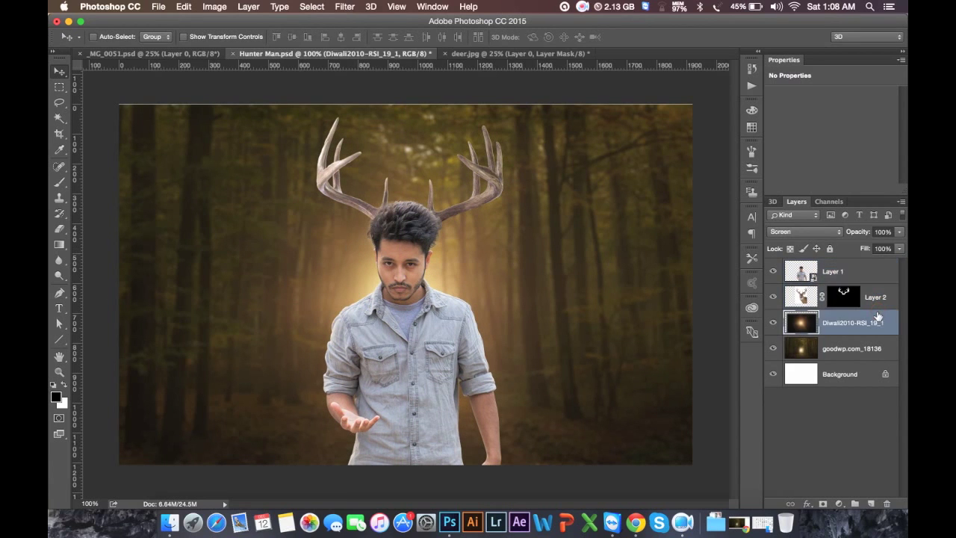
pyautogui.hotkey('ctrl', 't')
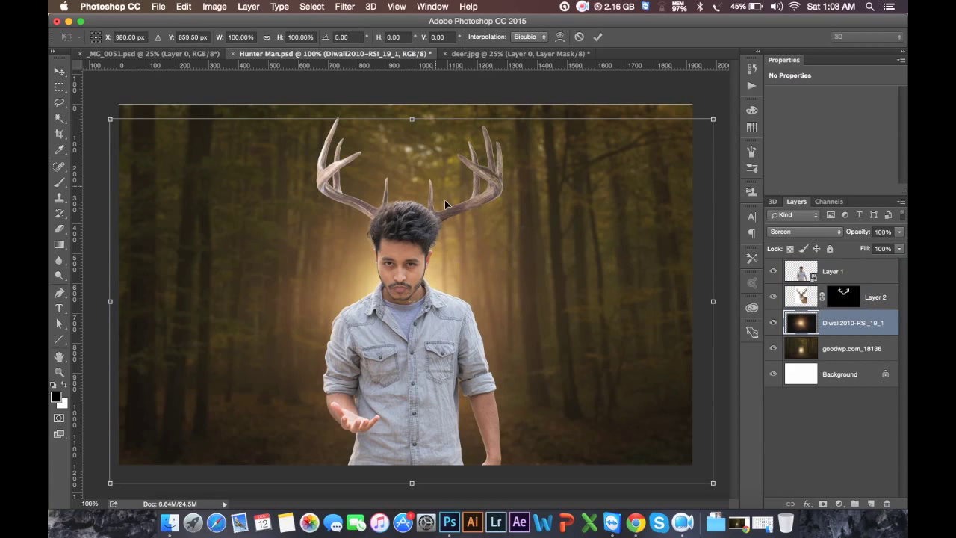
pyautogui.moveTo(444, 200); pyautogui.dragTo(447, 187)
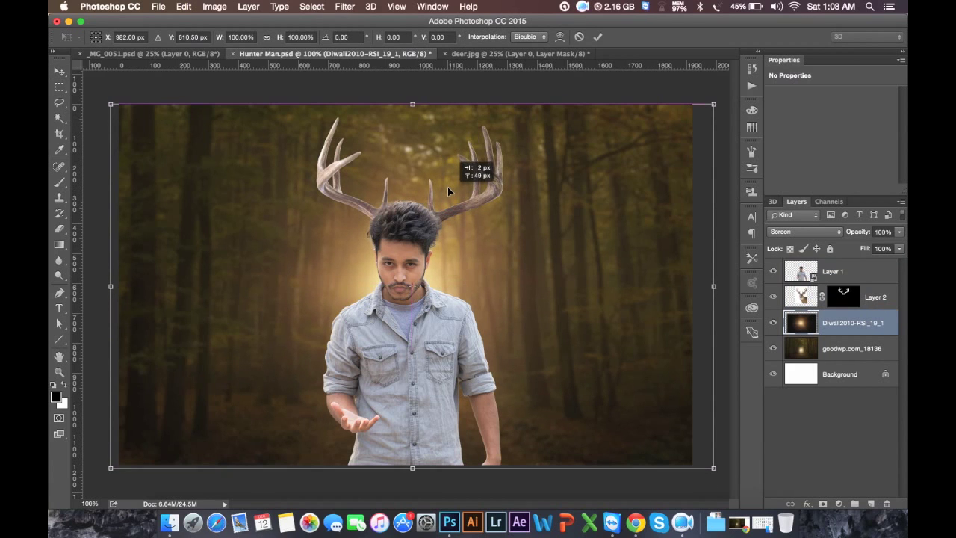
pyautogui.moveTo(447, 186); pyautogui.dragTo(447, 189)
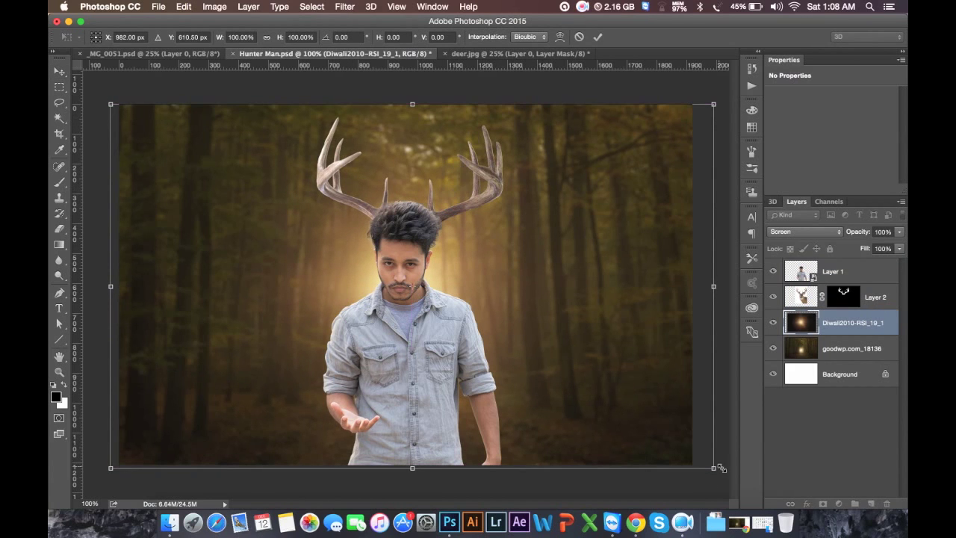
pyautogui.moveTo(717, 468); pyautogui.dragTo(760, 496)
pyautogui.moveTo(572, 358); pyautogui.dragTo(590, 366)
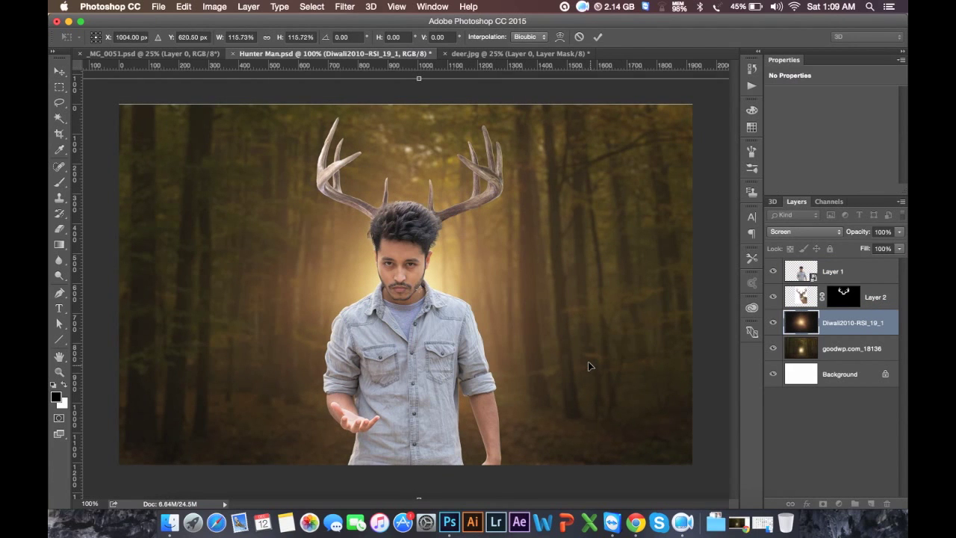
pyautogui.press('Return')
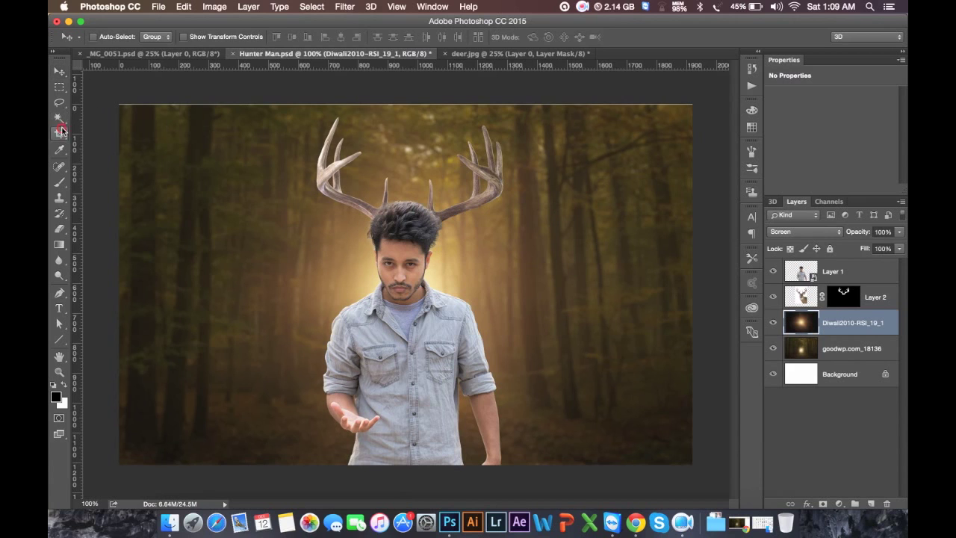
# - Adjust the top edge of the canvas crop
pyautogui.click(59, 132)
pyautogui.moveTo(407, 104); pyautogui.dragTo(418, 106)
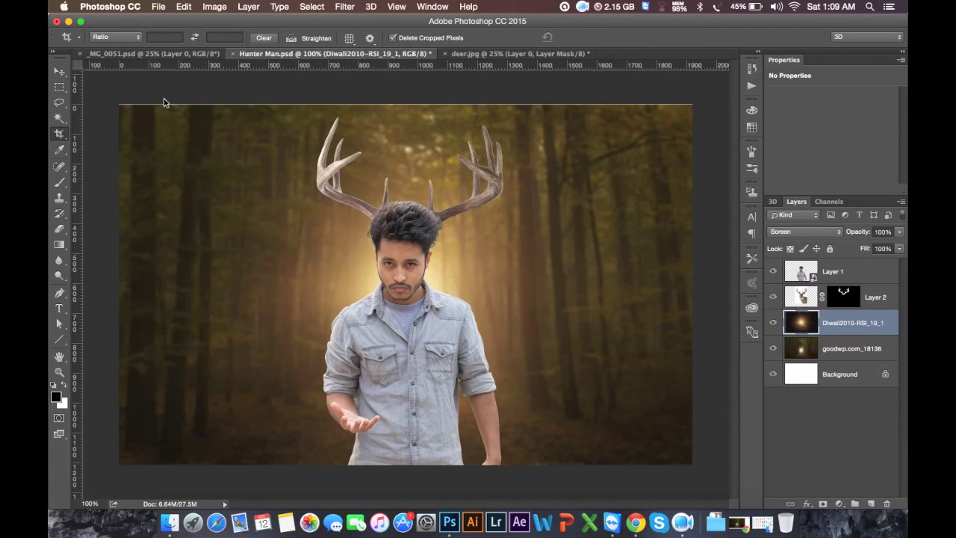
pyautogui.click(59, 72)
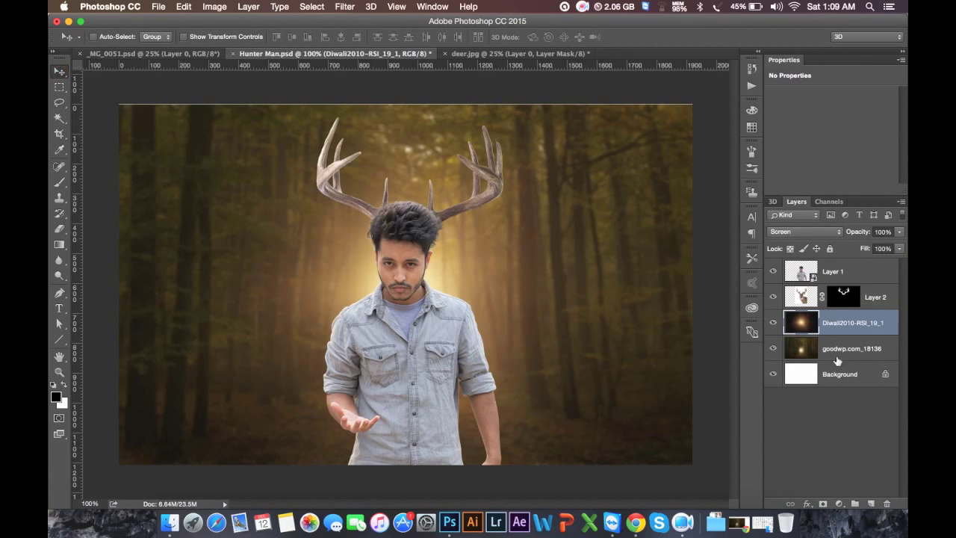
# - Stretch the goodwp.com_18136 forest layer down to the canvas bottom and save the document
pyautogui.click(844, 348)
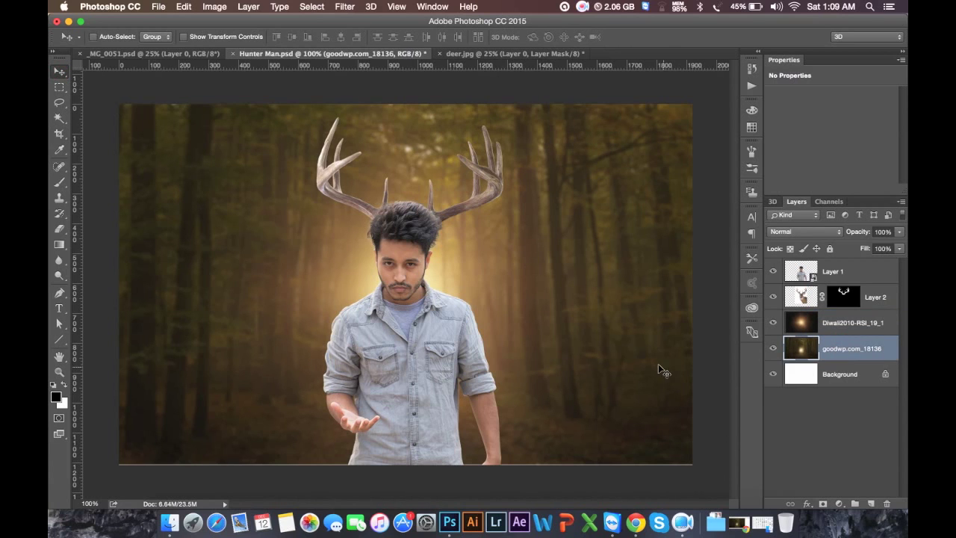
pyautogui.hotkey('ctrl', 't')
pyautogui.moveTo(547, 468); pyautogui.dragTo(544, 471)
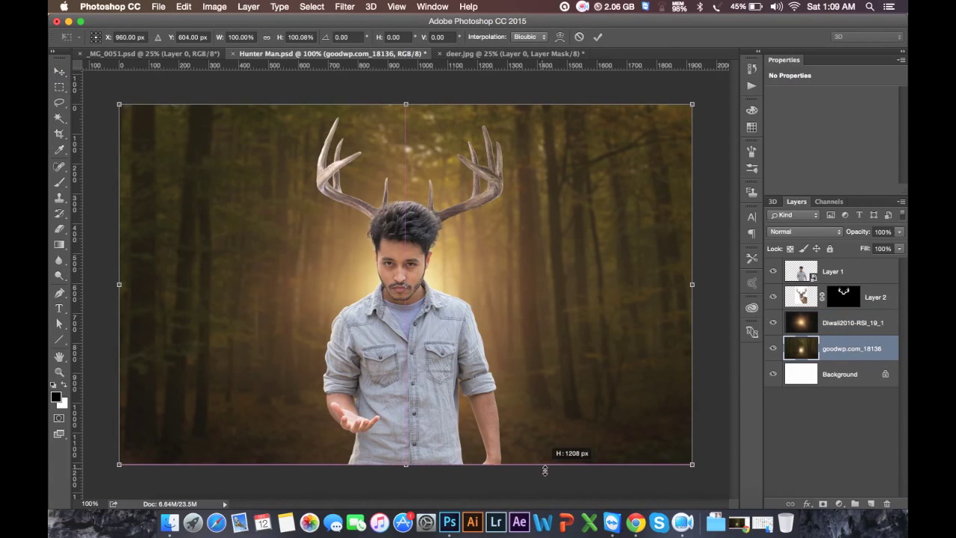
pyautogui.press('Return')
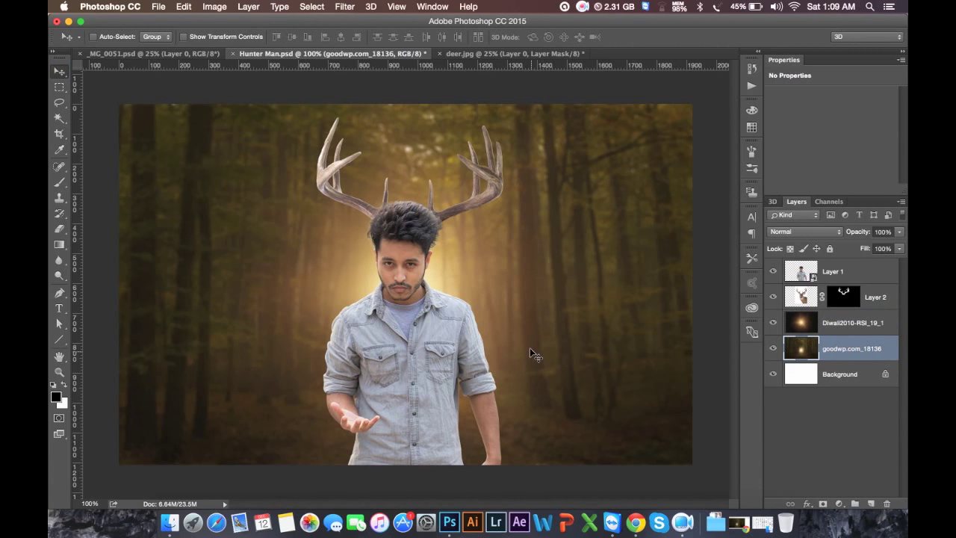
pyautogui.hotkey('ctrl', 's')
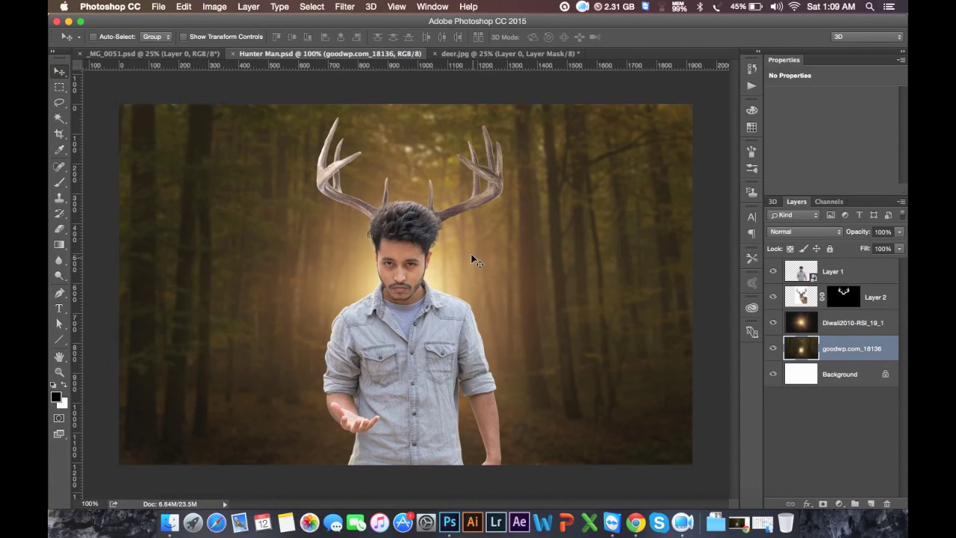
pyautogui.hotkey('ctrl', '+')
pyautogui.hotkey('ctrl', '+')
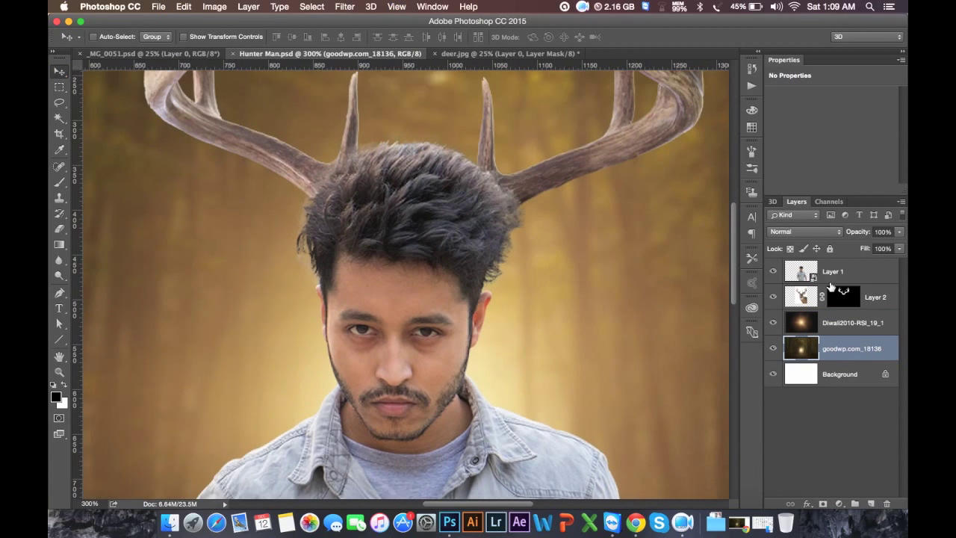
# - Place the antler layer above the man and target its mask with a 59 px brush
pyautogui.moveTo(859, 296); pyautogui.dragTo(864, 270)
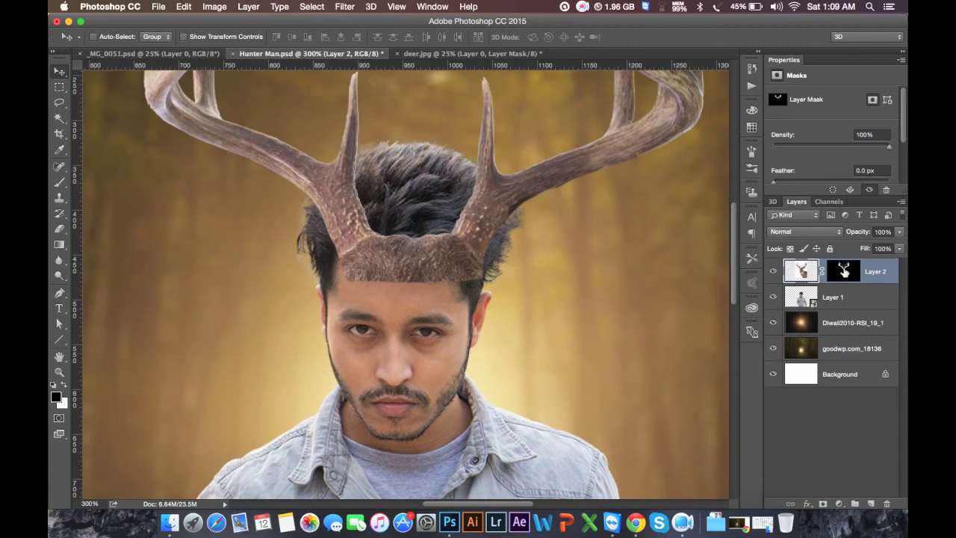
pyautogui.click(843, 270)
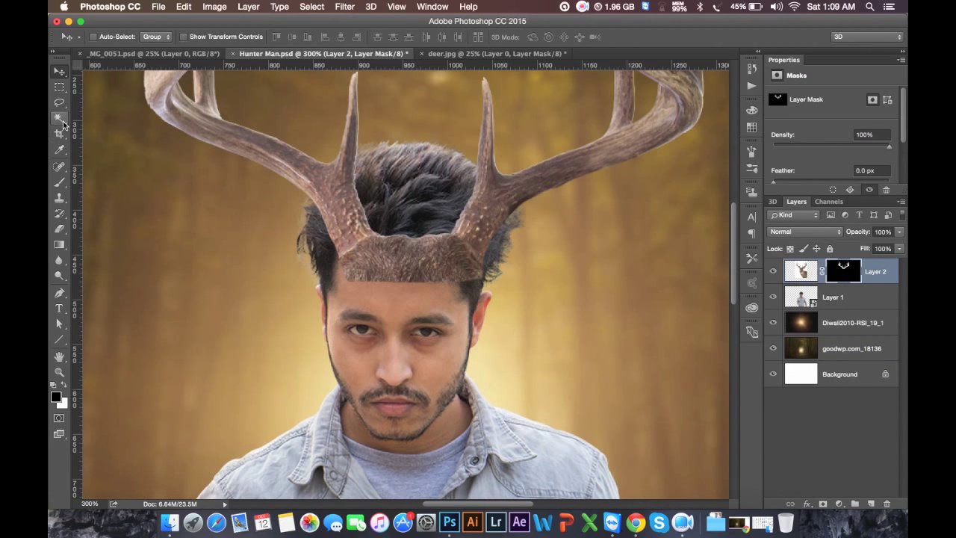
pyautogui.click(61, 183)
pyautogui.click(109, 179)
pyautogui.rightClick(276, 257)
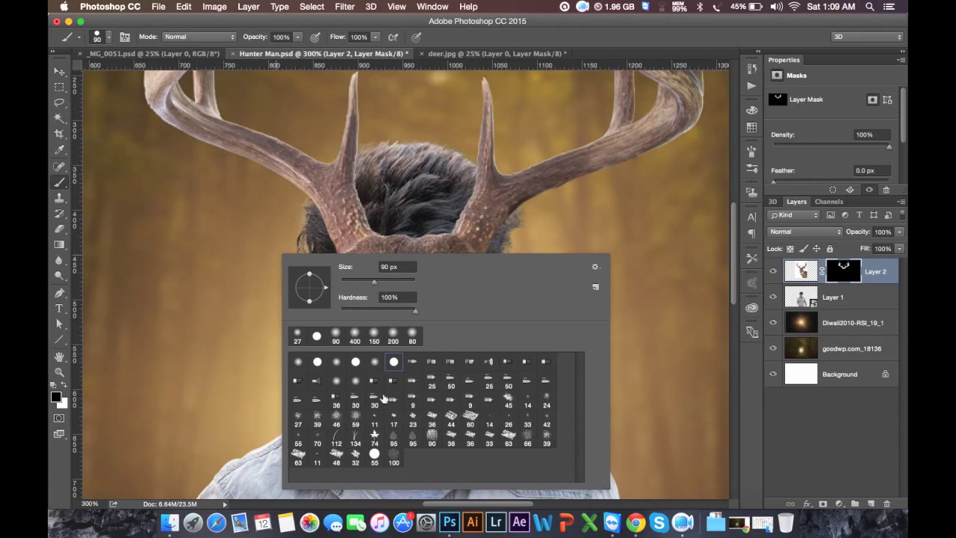
pyautogui.click(354, 415)
pyautogui.click(269, 303)
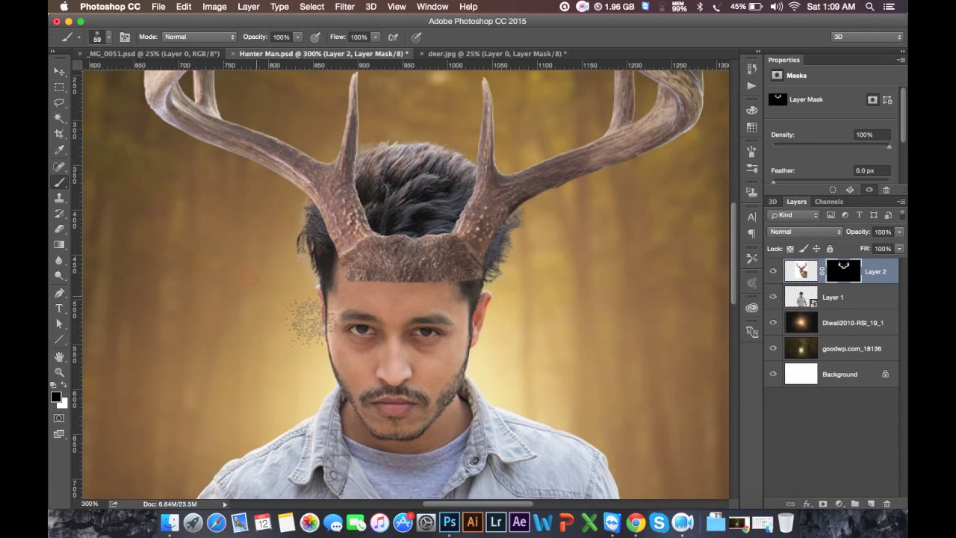
# - Paint black on the mask to hide the flat antler base and blend it into the hair
pyautogui.moveTo(373, 262)
pyautogui.mouseDown()
pyautogui.moveTo(382, 298)
pyautogui.moveTo(365, 246)
pyautogui.moveTo(359, 310)
pyautogui.moveTo(360, 284)
pyautogui.moveTo(334, 239)
pyautogui.moveTo(407, 238)
pyautogui.moveTo(441, 254)
pyautogui.moveTo(471, 299)
pyautogui.moveTo(482, 269)
pyautogui.moveTo(469, 207)
pyautogui.moveTo(508, 269)
pyautogui.mouseUp()
pyautogui.press('[')
pyautogui.press('[')
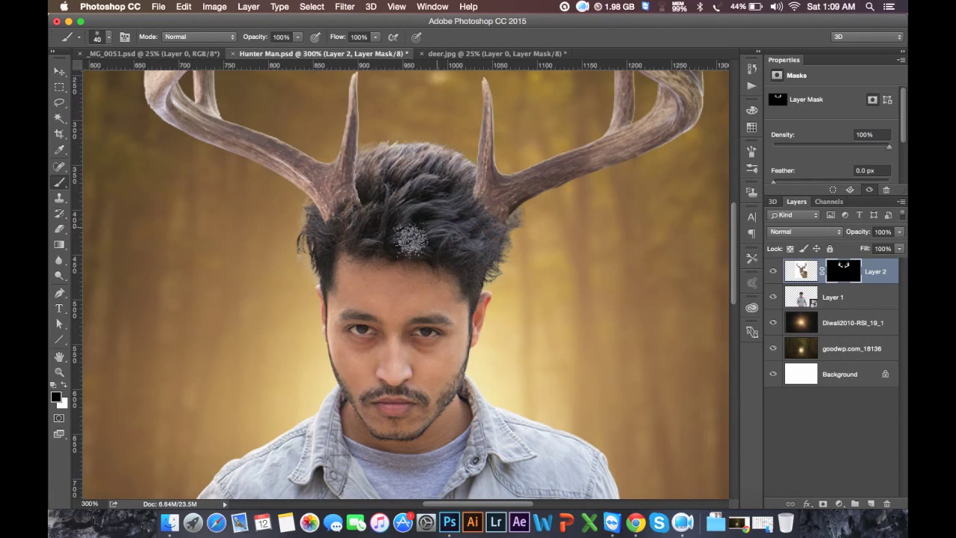
pyautogui.moveTo(363, 224)
pyautogui.mouseDown()
pyautogui.moveTo(347, 204)
pyautogui.moveTo(336, 228)
pyautogui.moveTo(344, 239)
pyautogui.moveTo(369, 235)
pyautogui.moveTo(373, 213)
pyautogui.moveTo(404, 254)
pyautogui.moveTo(384, 197)
pyautogui.moveTo(382, 212)
pyautogui.moveTo(410, 254)
pyautogui.mouseUp()
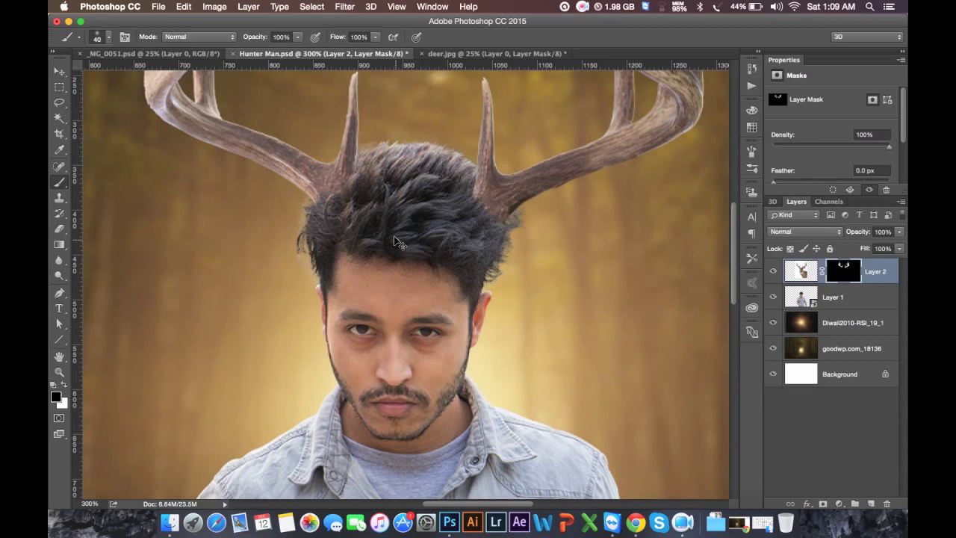
pyautogui.hotkey('ctrl', '1')
pyautogui.hotkey('ctrl', '+')
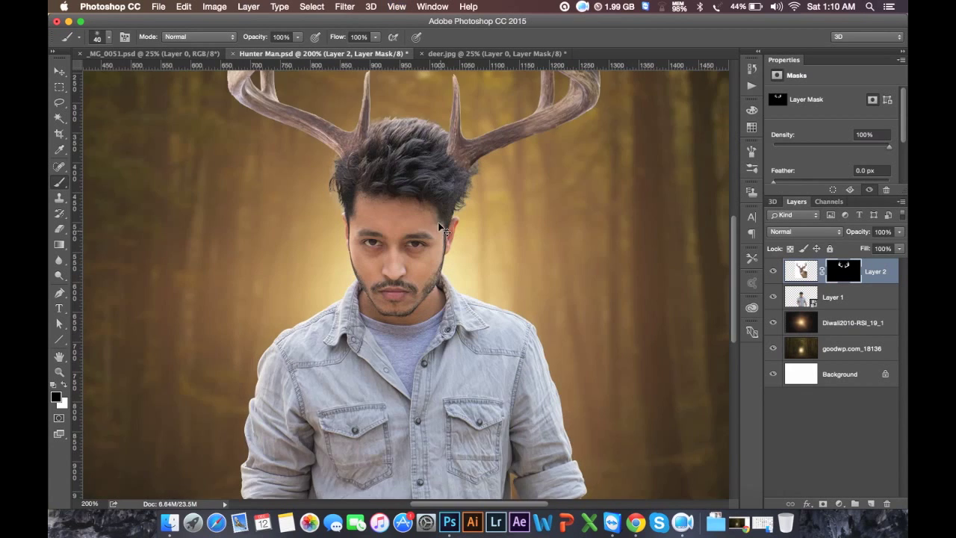
pyautogui.hotkey('ctrl', '+')
pyautogui.scroll(2, 477, 213)
pyautogui.press(']')
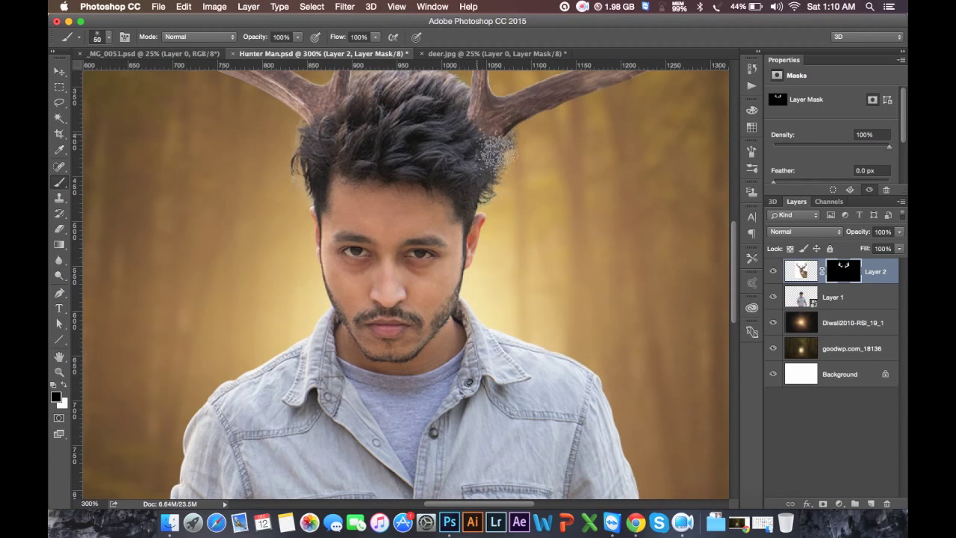
pyautogui.hotkey('ctrl', '-')
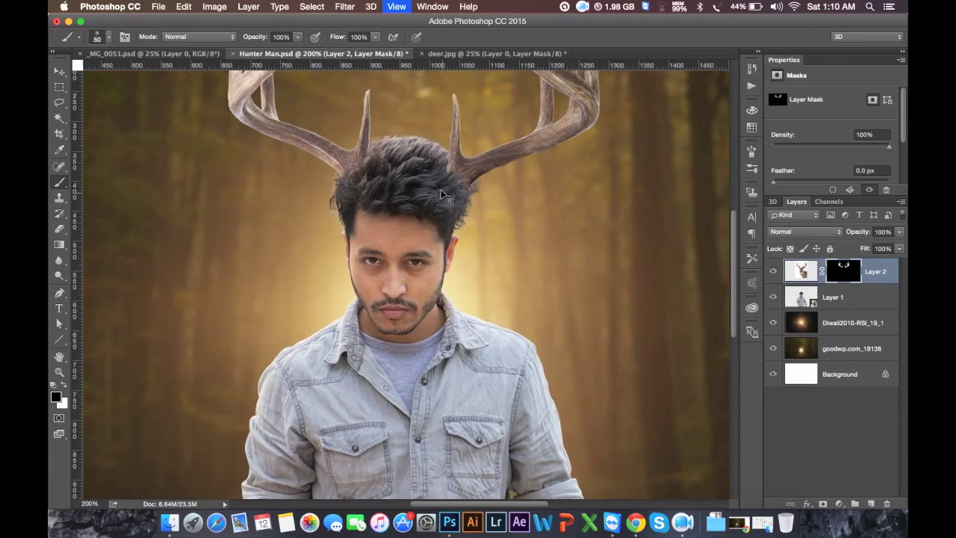
pyautogui.hotkey('ctrl', '-')
pyautogui.hotkey('ctrl', '-')
pyautogui.hotkey('ctrl', '+')
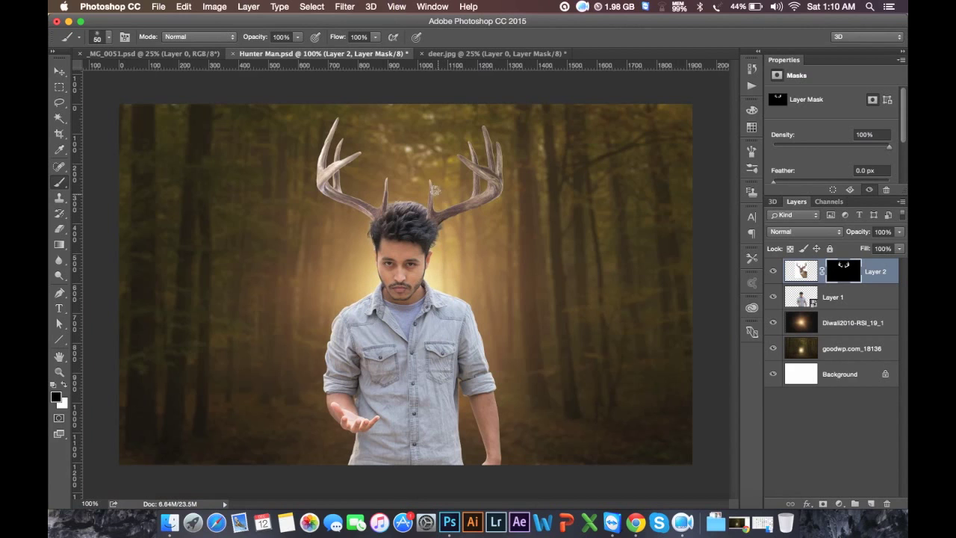
pyautogui.click(59, 71)
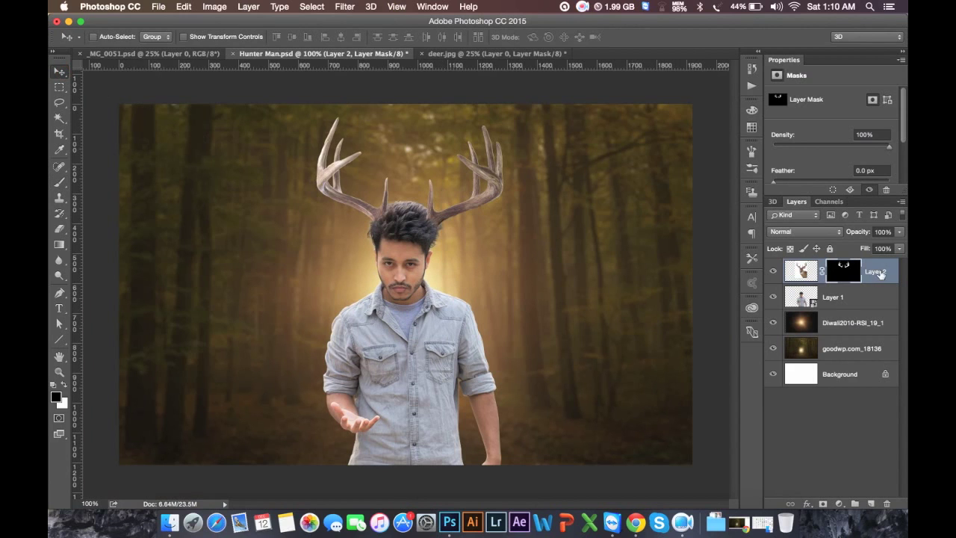
# - Convert Layer 2 (antlers) to a smart object and open its Layer Style dialog
pyautogui.rightClick(888, 263)
pyautogui.click(777, 142)
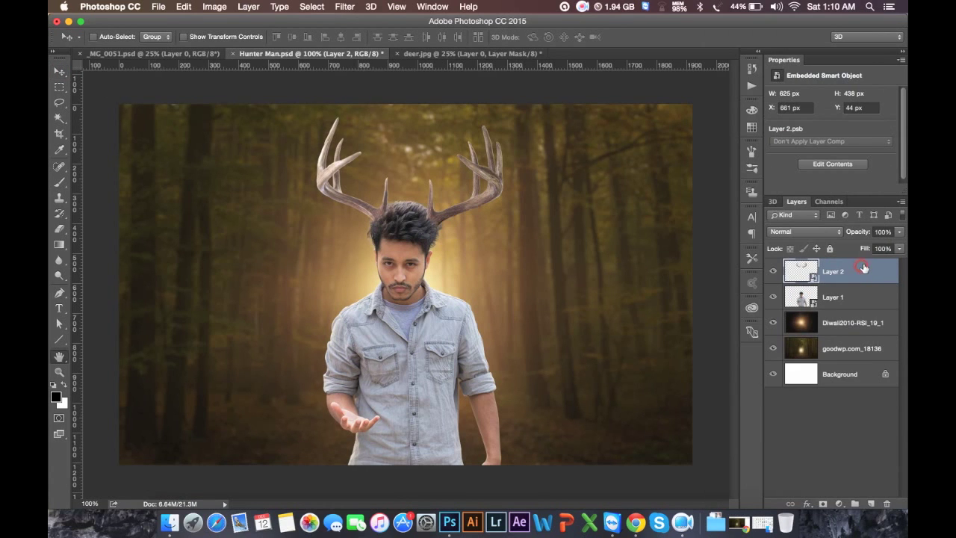
pyautogui.doubleClick(863, 267)
pyautogui.moveTo(494, 65); pyautogui.dragTo(598, 74)
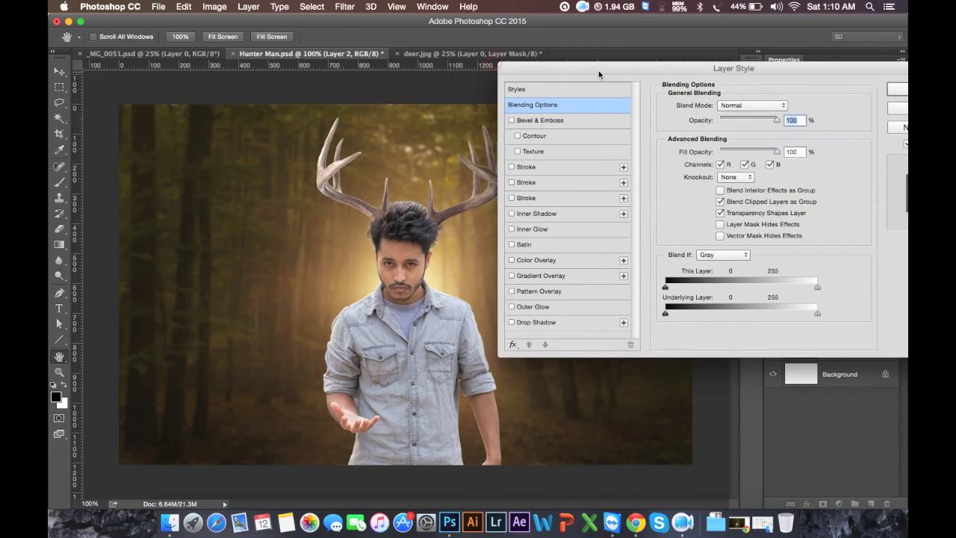
# - Add a light-orange (ffd893) Inner Glow to the antlers, size 13 px, choke 11%
pyautogui.click(532, 228)
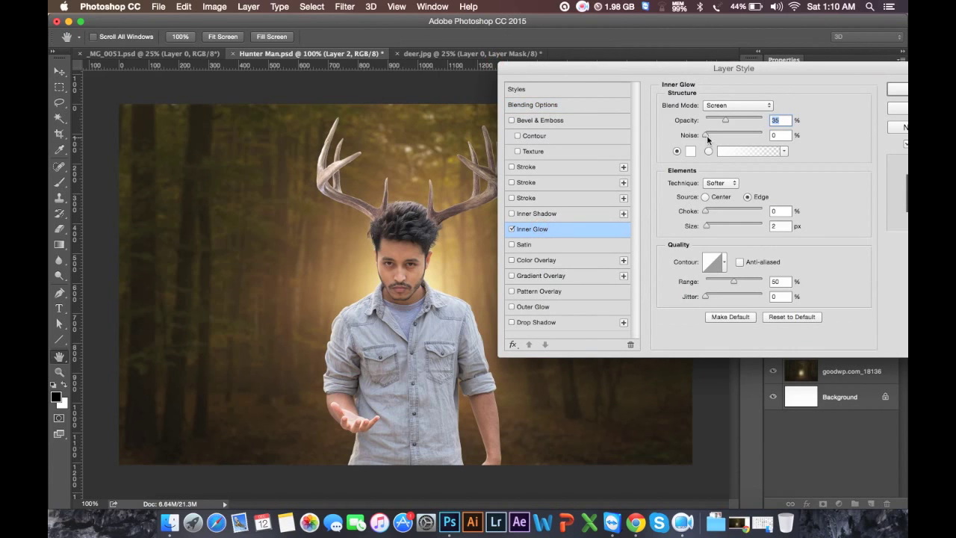
pyautogui.click(690, 151)
pyautogui.click(362, 273)
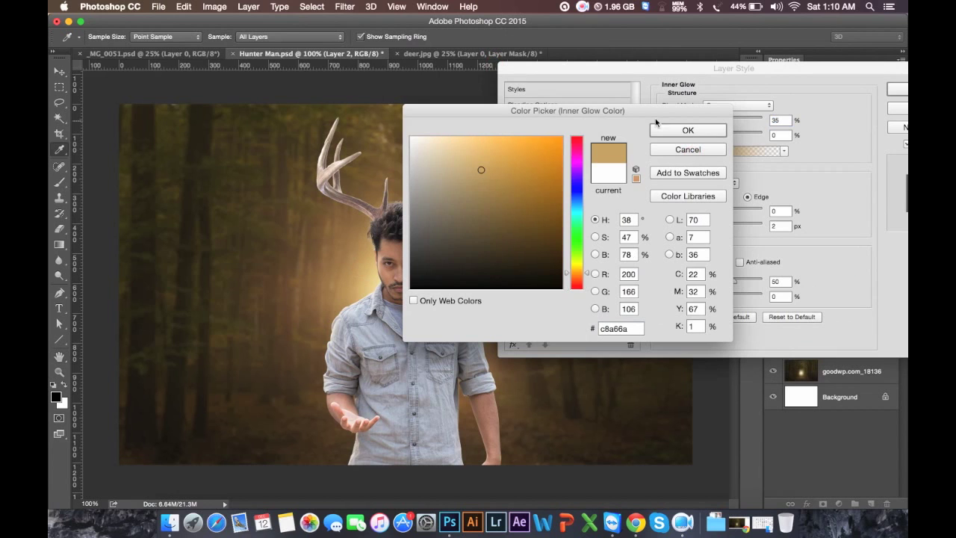
pyautogui.moveTo(483, 159); pyautogui.dragTo(475, 133)
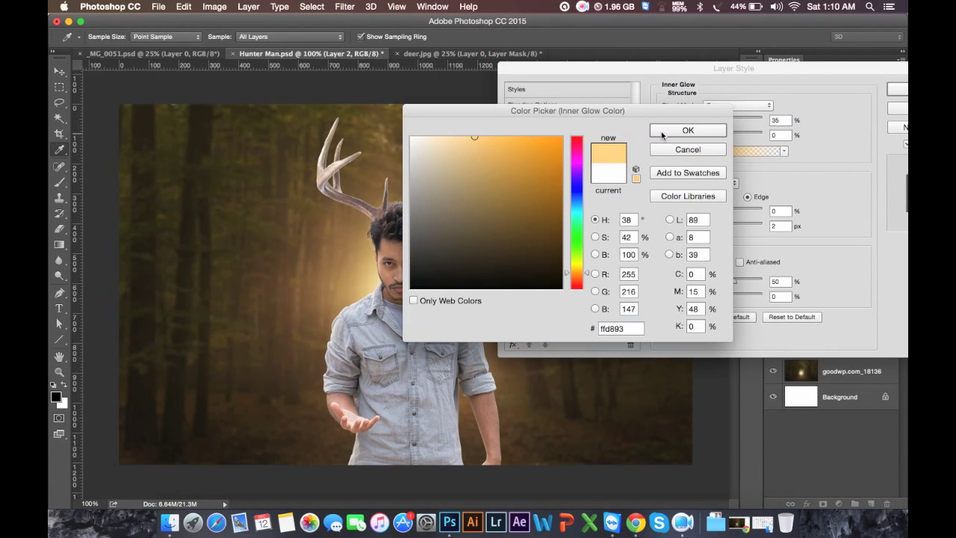
pyautogui.click(687, 131)
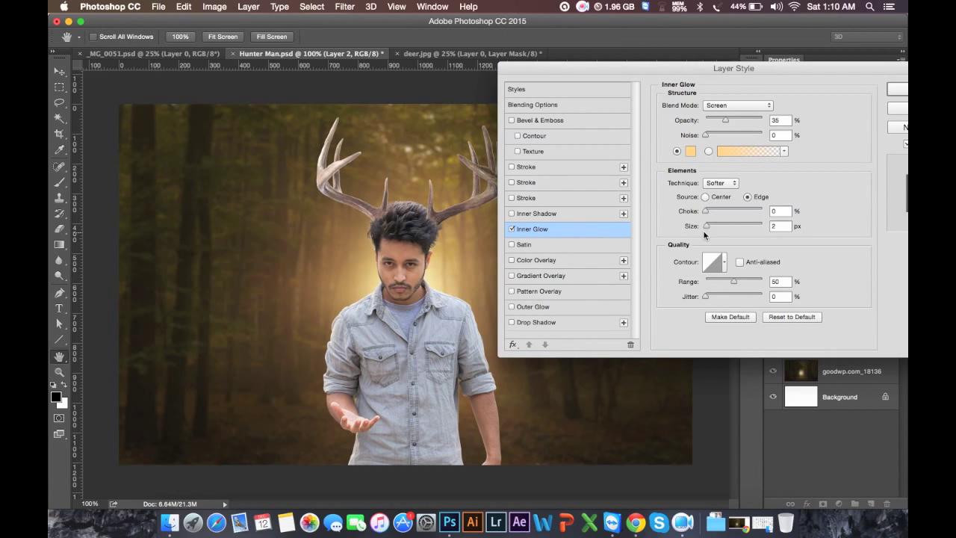
pyautogui.moveTo(708, 227); pyautogui.dragTo(712, 228)
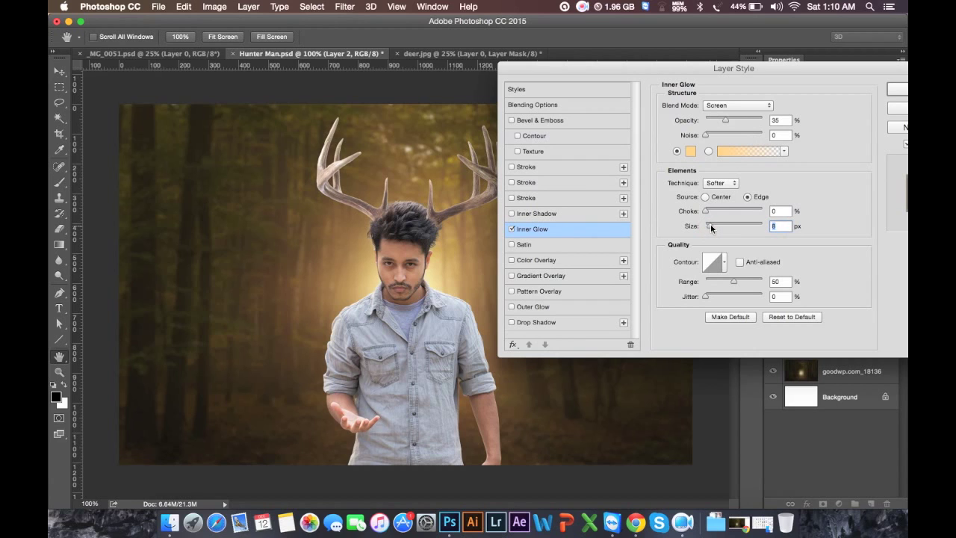
pyautogui.moveTo(705, 212); pyautogui.dragTo(713, 214)
pyautogui.click(885, 91)
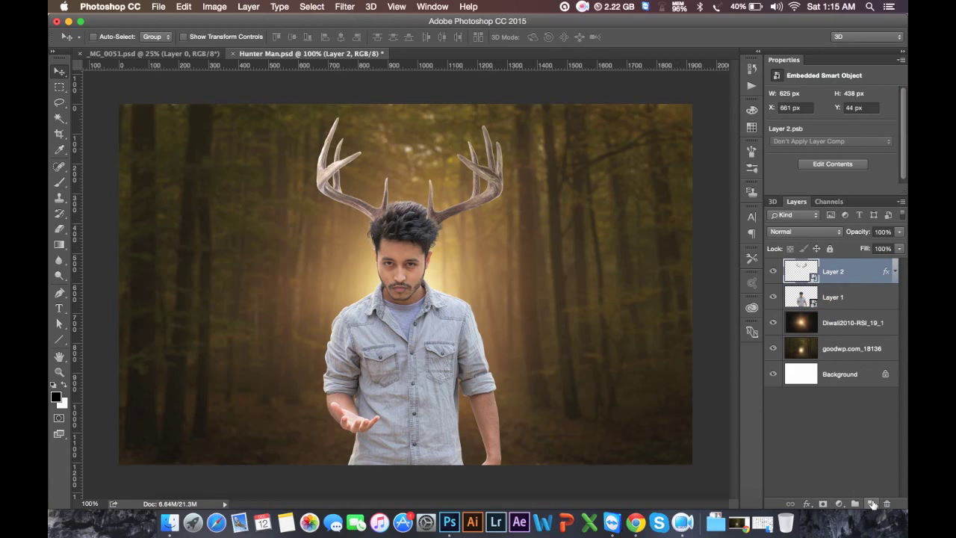
# - Add a new empty layer, choose a soft 175 px brush, and sample light yellow from the glow
pyautogui.click(872, 504)
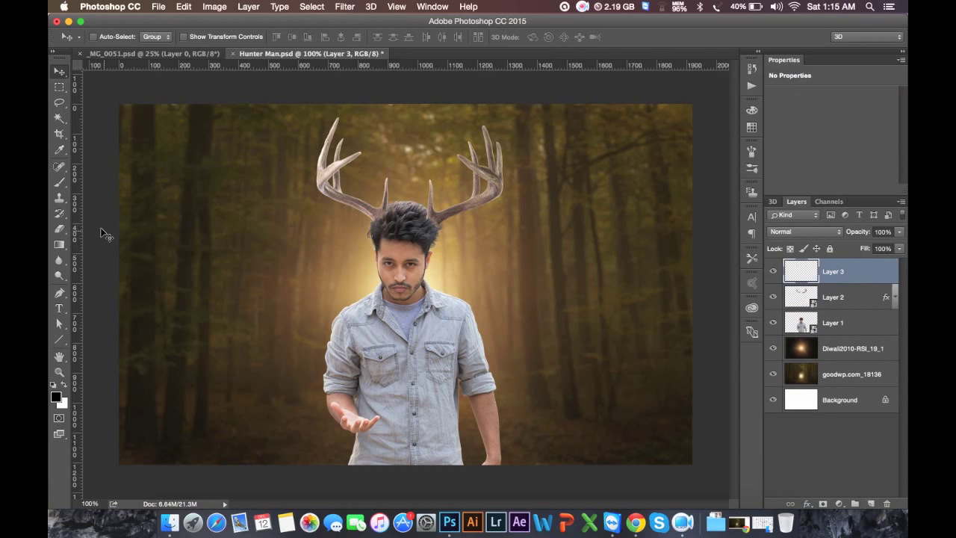
pyautogui.click(59, 183)
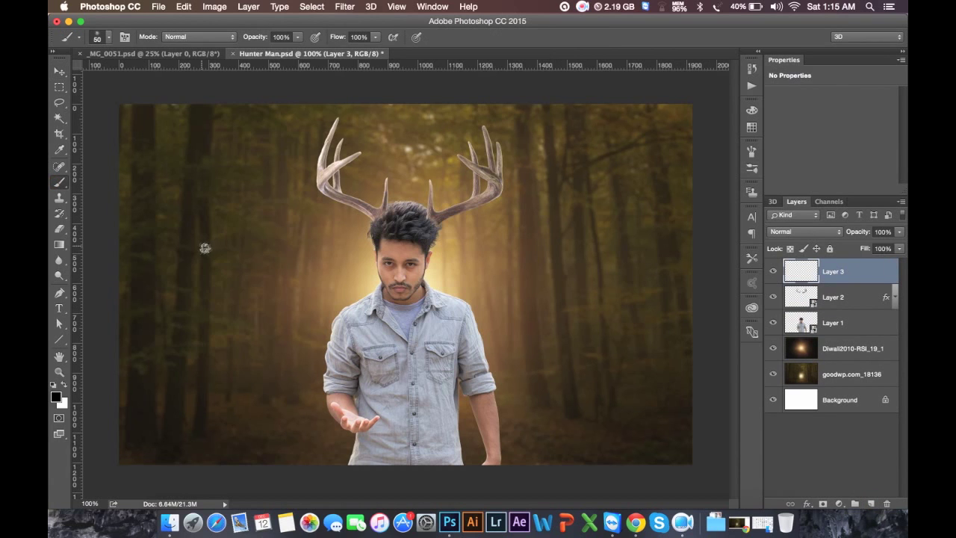
pyautogui.rightClick(208, 255)
pyautogui.click(244, 334)
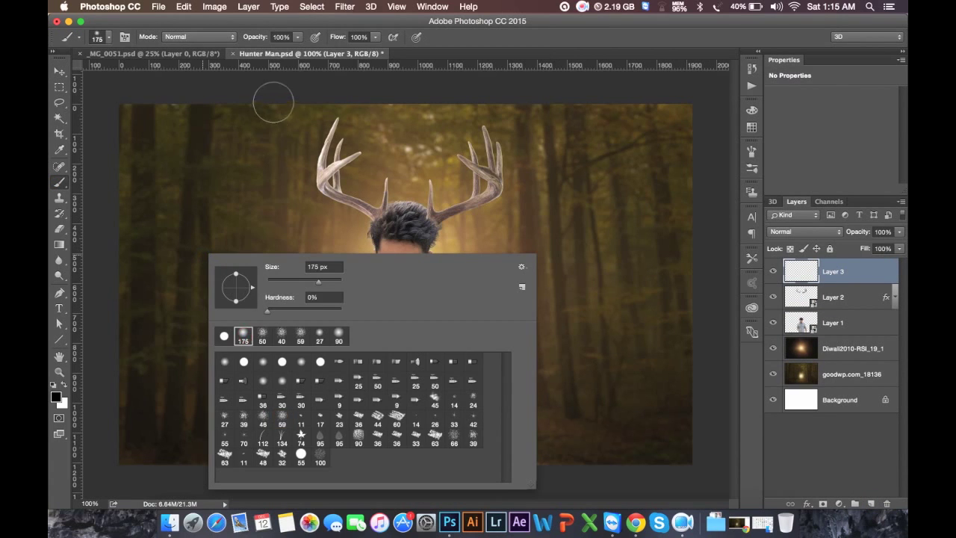
pyautogui.click(449, 51)
pyautogui.click(60, 151)
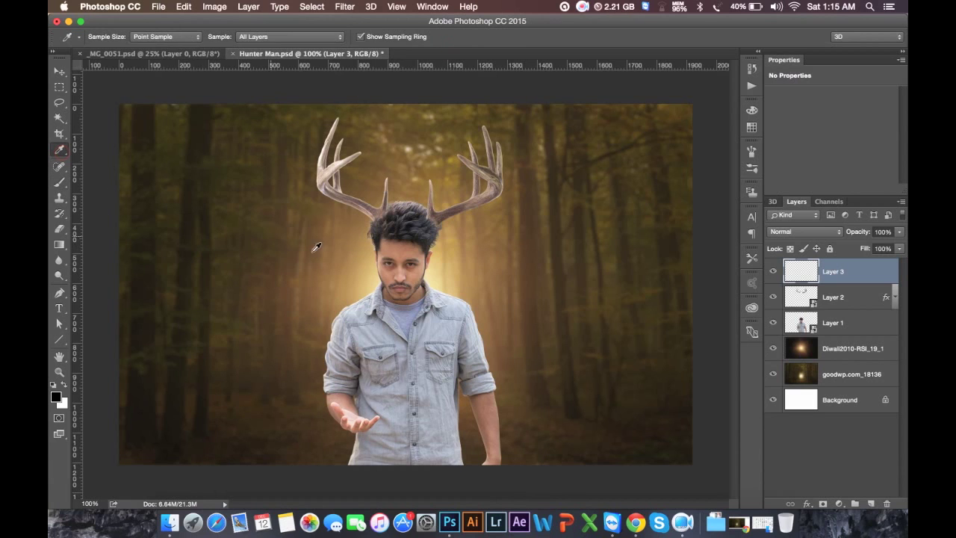
pyautogui.click(374, 280)
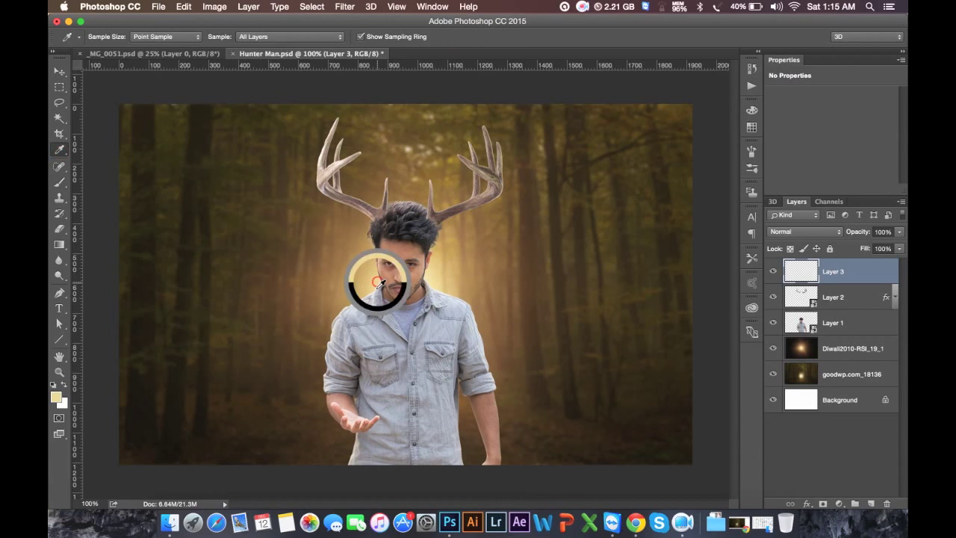
# - Duplicate the Diwali2010 glow layer to the top of the stack and move it behind the antlers
pyautogui.click(59, 71)
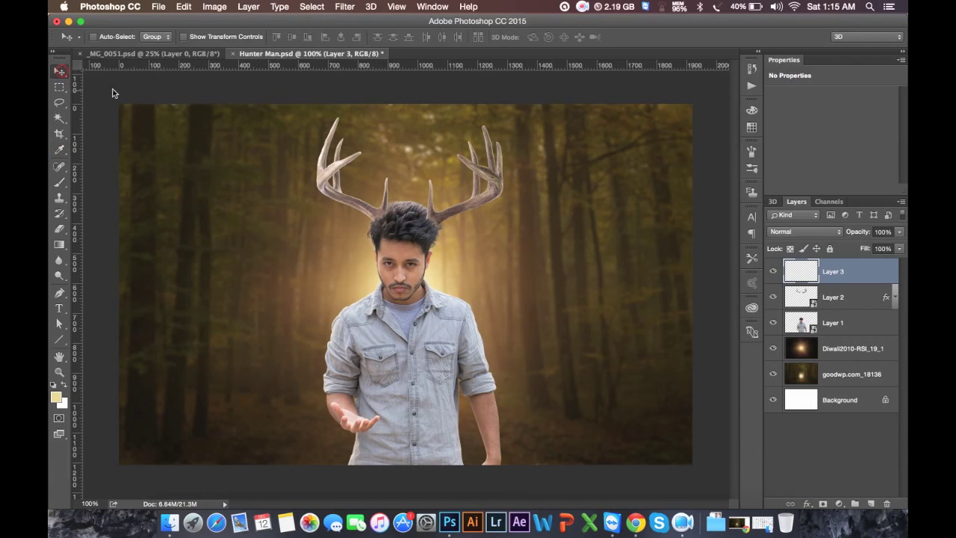
pyautogui.click(838, 348)
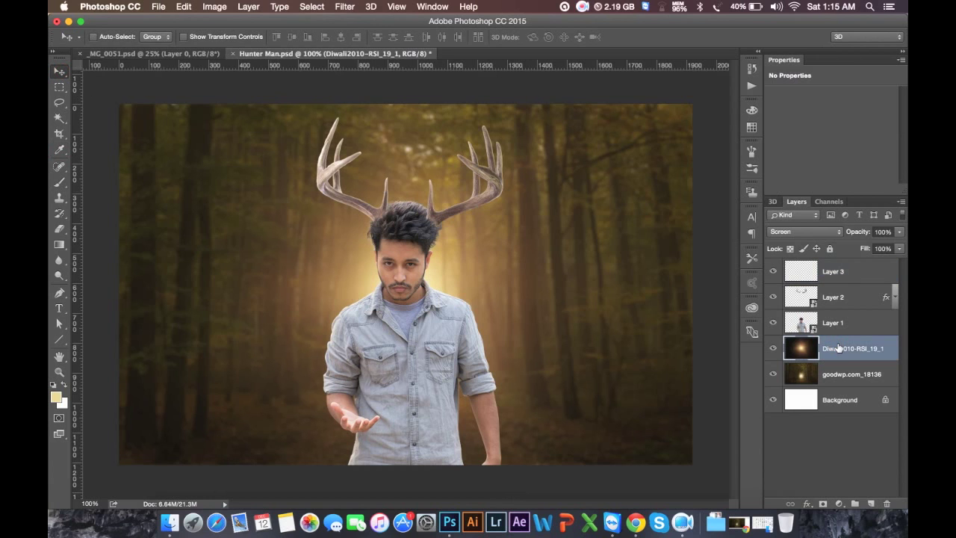
pyautogui.moveTo(838, 348); pyautogui.dragTo(831, 332)
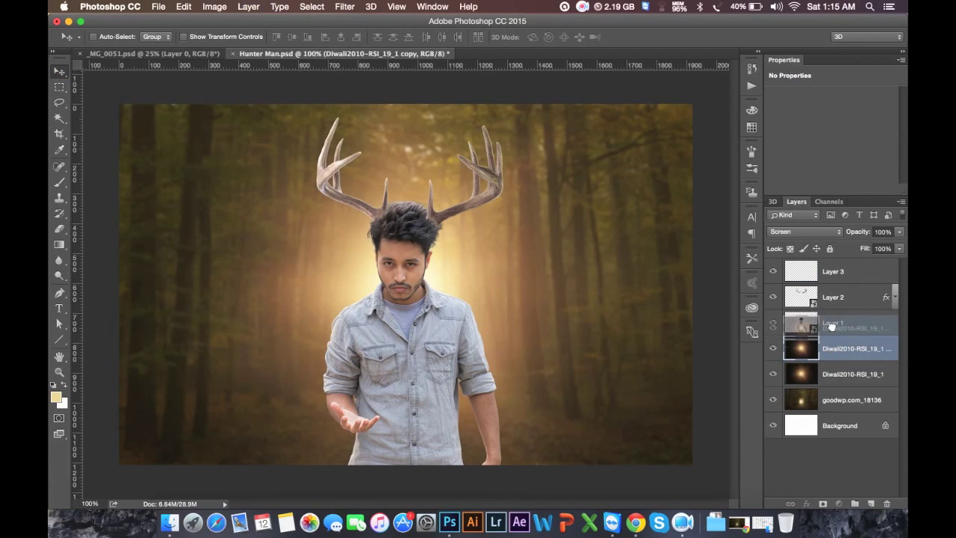
pyautogui.moveTo(831, 333); pyautogui.dragTo(828, 269)
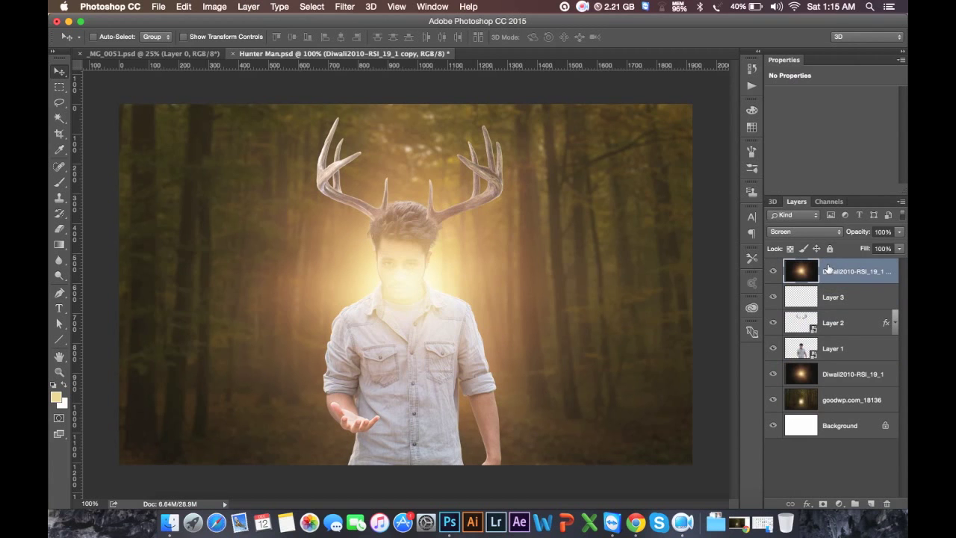
pyautogui.moveTo(396, 227); pyautogui.dragTo(457, 195)
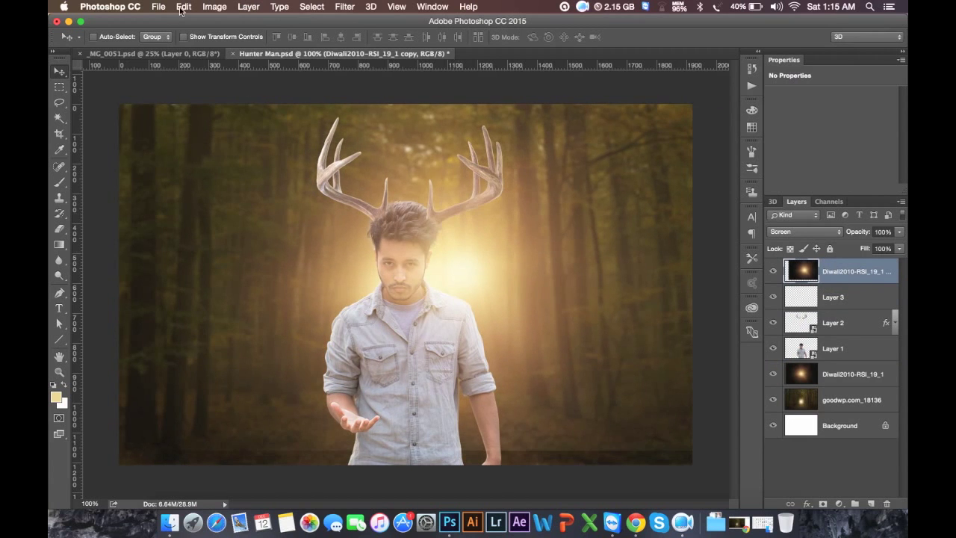
pyautogui.click(214, 7)
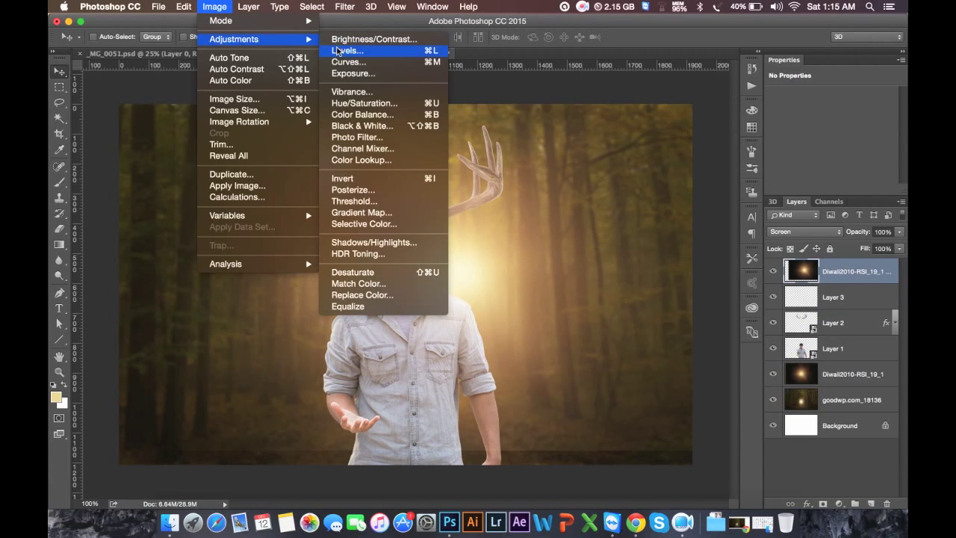
# - Apply Levels with shadows at 29 to the glow copy, reposition it, and set opacity to 70%
pyautogui.click(338, 50)
pyautogui.moveTo(629, 169); pyautogui.dragTo(657, 172)
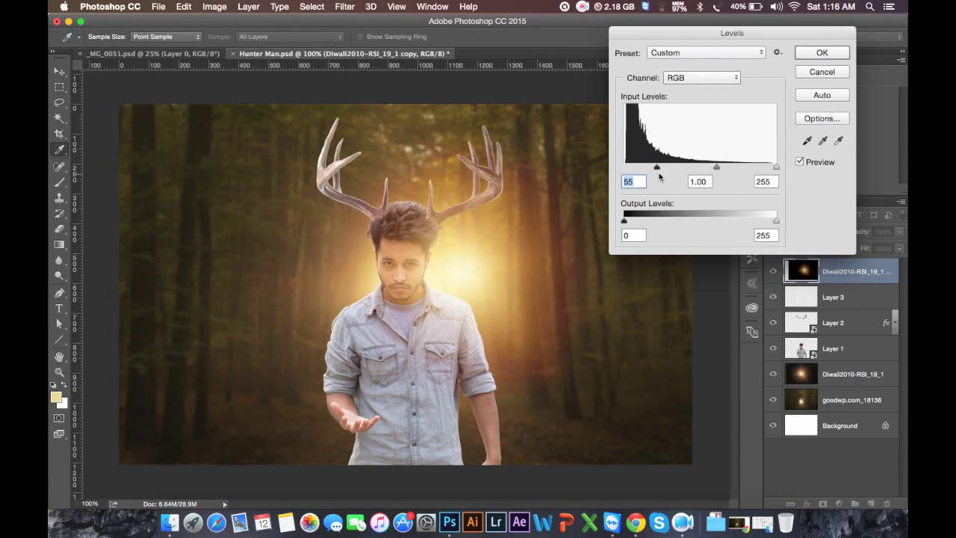
pyautogui.moveTo(656, 167); pyautogui.dragTo(641, 167)
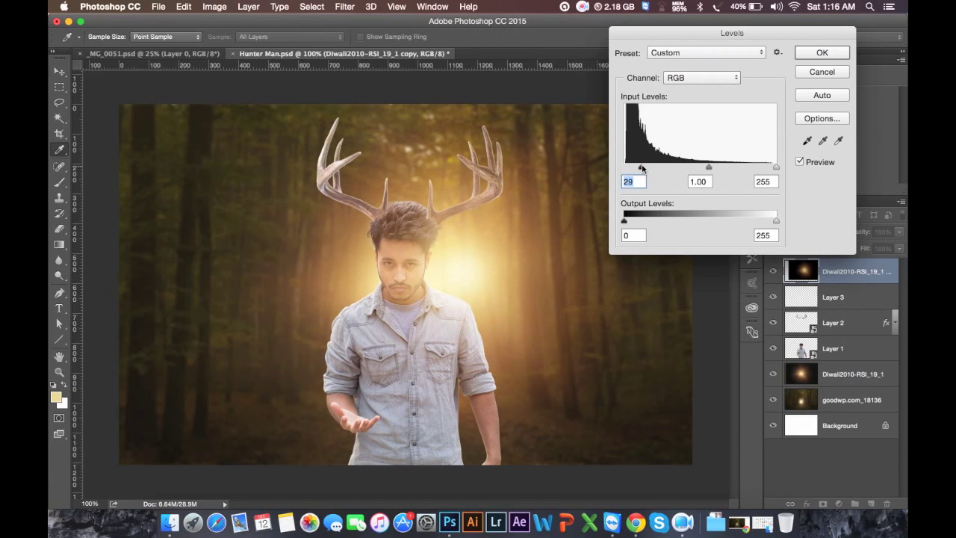
pyautogui.click(820, 51)
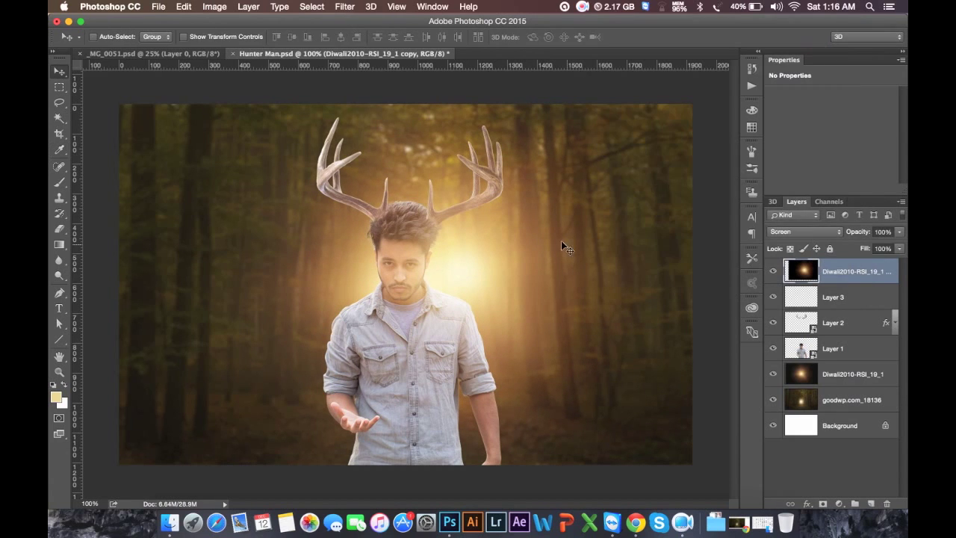
pyautogui.moveTo(443, 285); pyautogui.dragTo(451, 283)
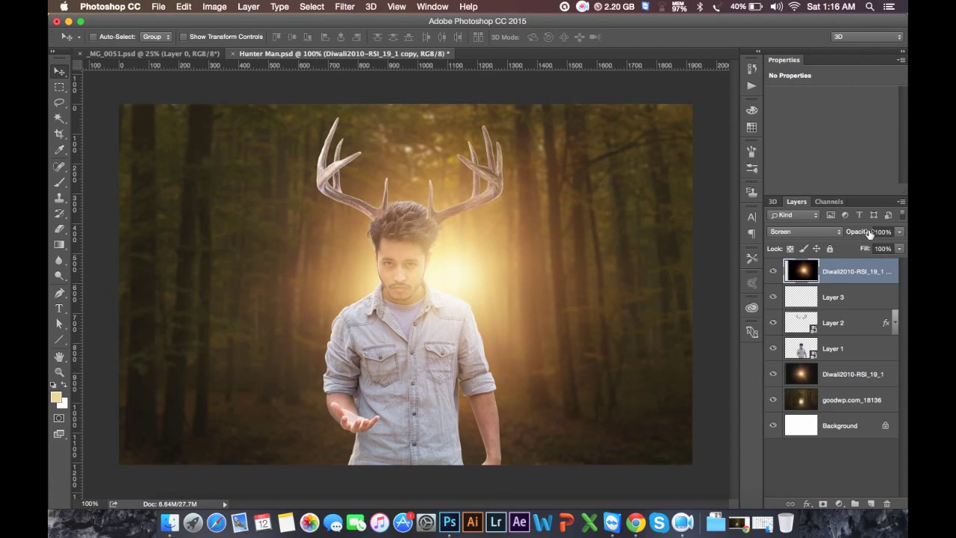
pyautogui.press('4')
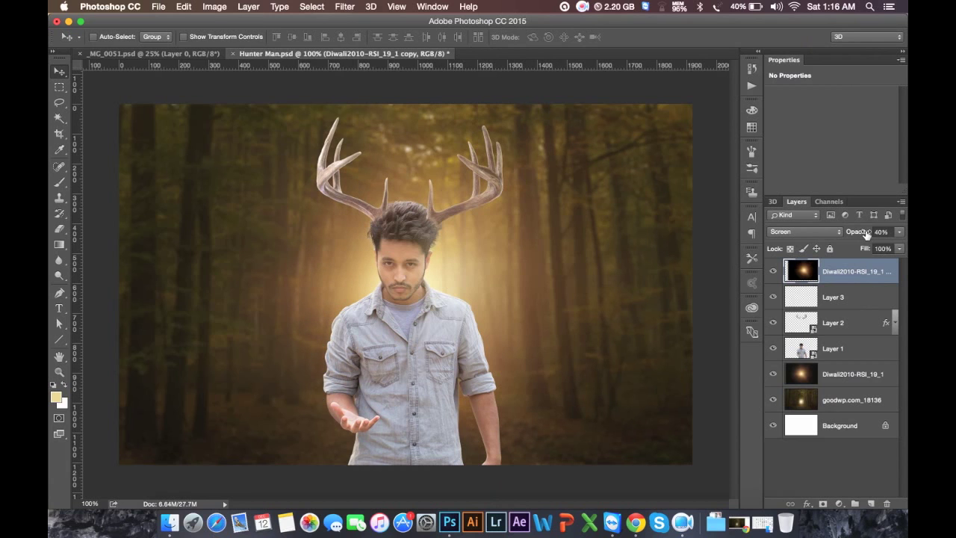
pyautogui.press('7')
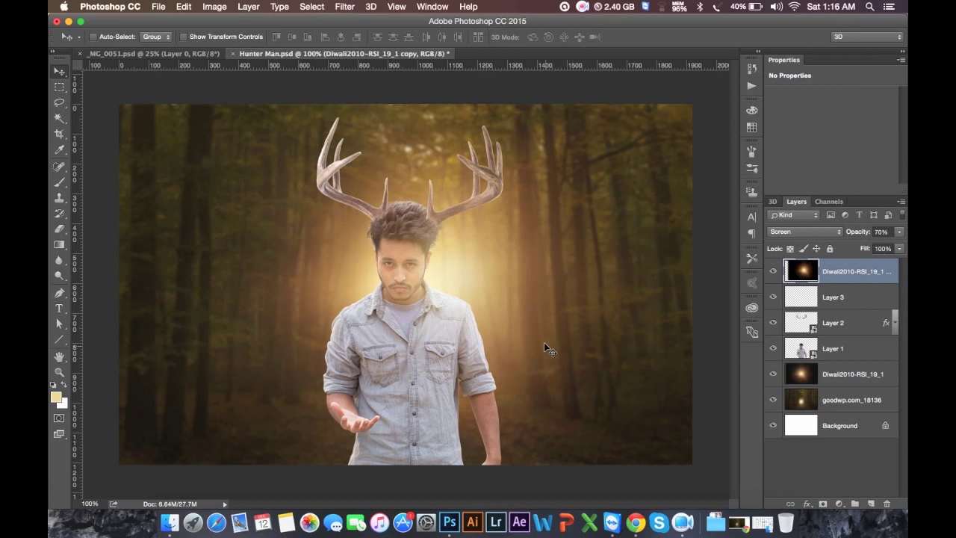
pyautogui.hotkey('ctrl', 'j')
# - Shrink a glow copy onto the man's open palm and raise it to 100% opacity
pyautogui.moveTo(541, 316)
pyautogui.mouseDown()
pyautogui.moveTo(388, 397)
pyautogui.moveTo(412, 411)
pyautogui.mouseUp()
pyautogui.hotkey('ctrl', 't')
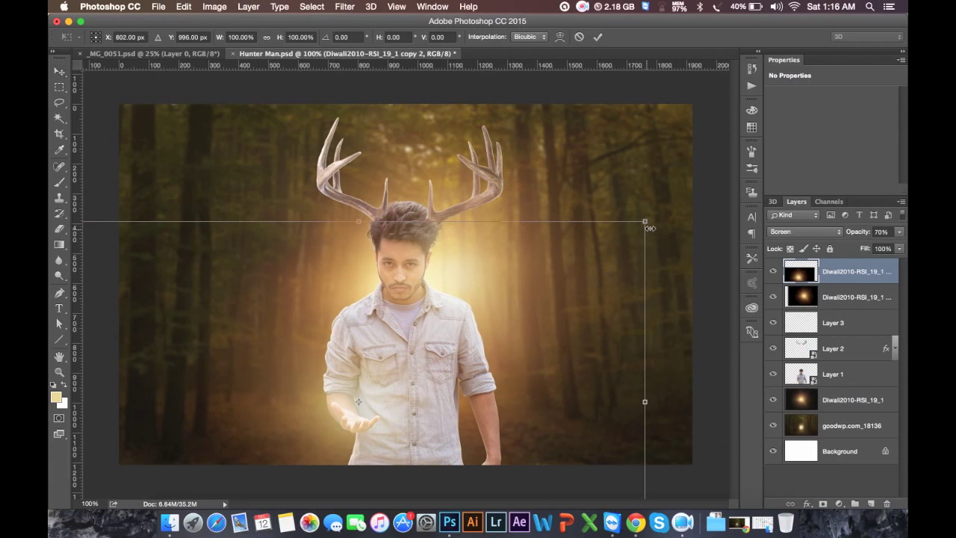
pyautogui.moveTo(649, 223); pyautogui.dragTo(457, 386)
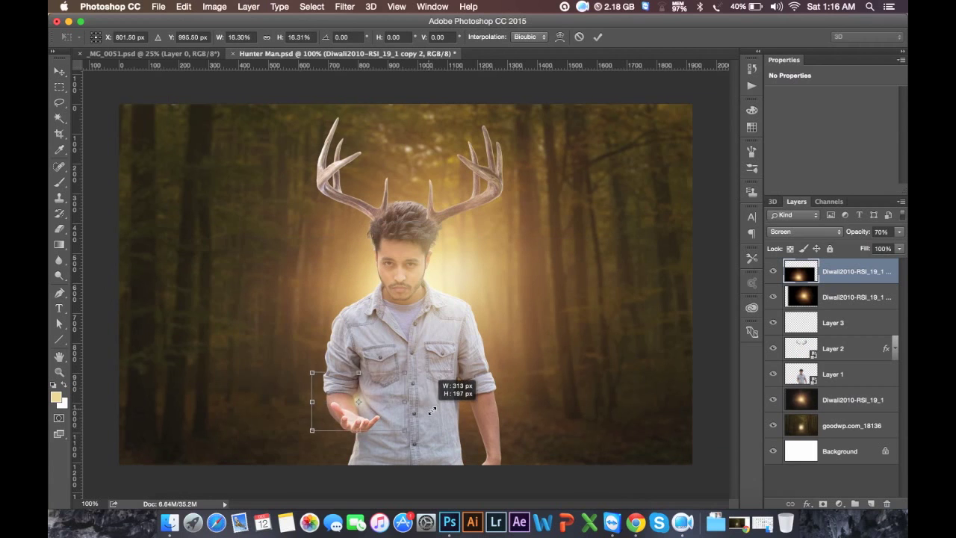
pyautogui.moveTo(386, 398); pyautogui.dragTo(390, 407)
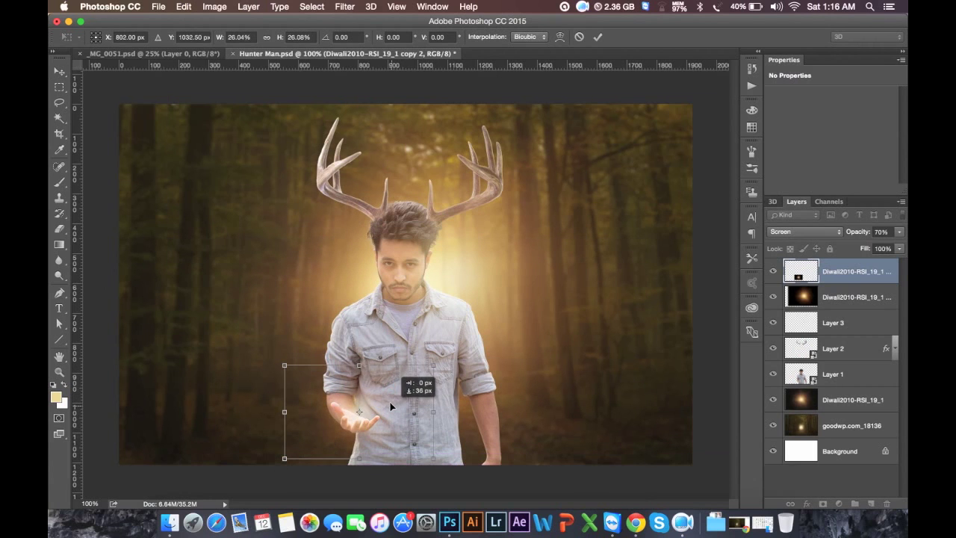
pyautogui.press('Return')
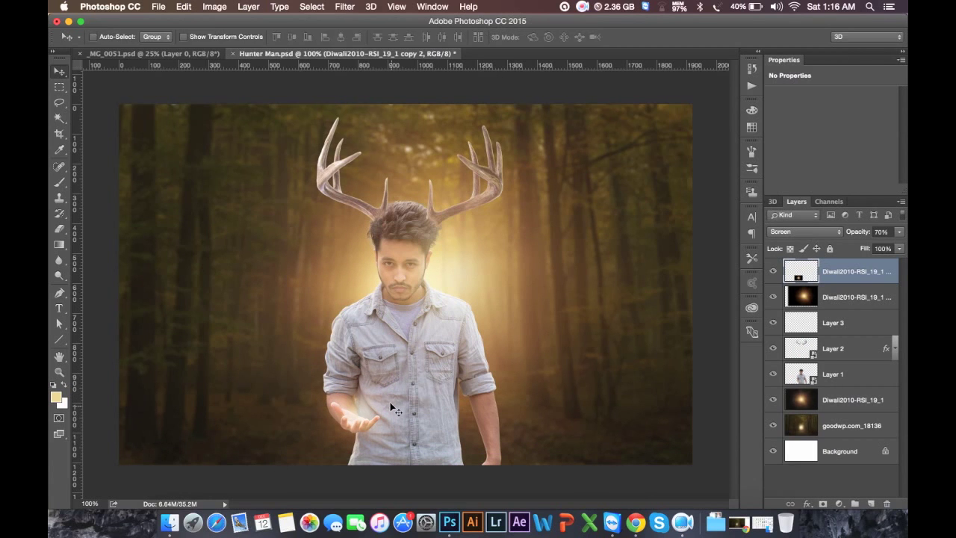
pyautogui.press('super+equal')
pyautogui.press('super+equal')
pyautogui.moveTo(384, 410)
pyautogui.mouseDown()
pyautogui.moveTo(529, 132)
pyautogui.moveTo(424, 334)
pyautogui.mouseUp()
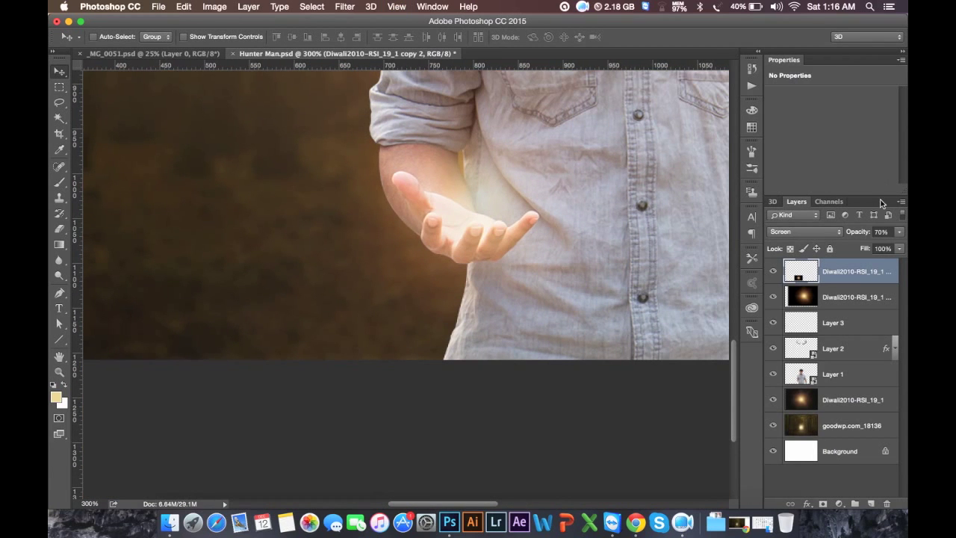
pyautogui.moveTo(857, 234); pyautogui.dragTo(885, 234)
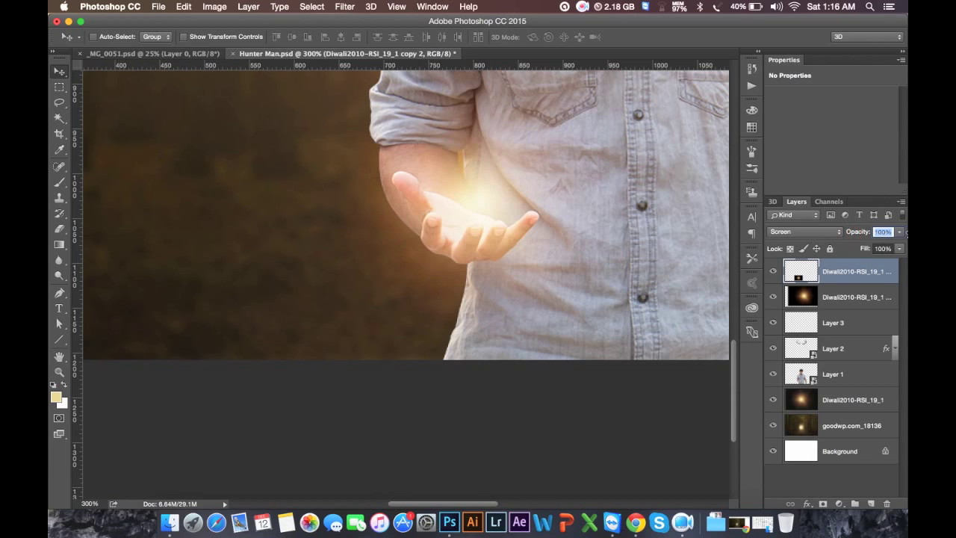
pyautogui.moveTo(544, 186)
pyautogui.mouseDown()
pyautogui.moveTo(517, 182)
pyautogui.moveTo(525, 195)
pyautogui.moveTo(521, 184)
pyautogui.mouseUp()
pyautogui.press('super+minus')
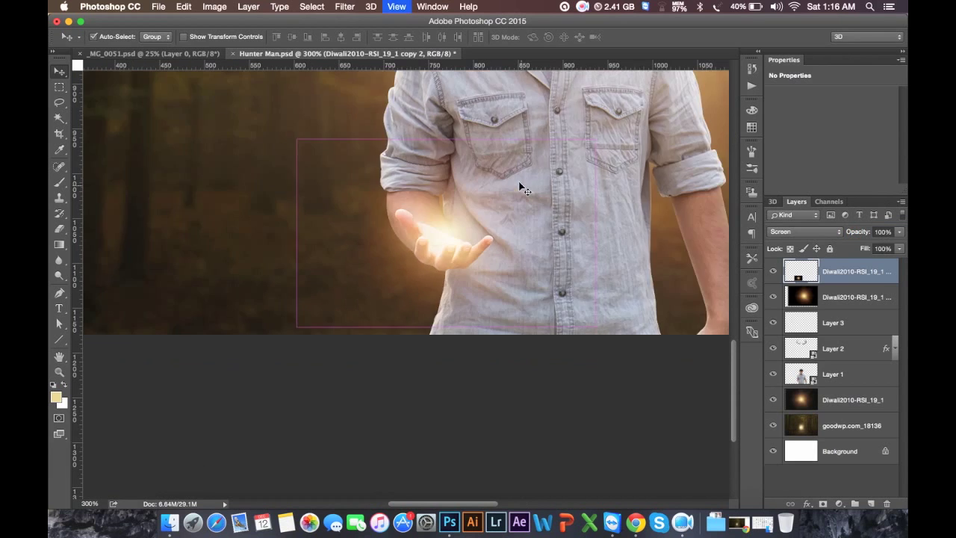
pyautogui.press('super+minus')
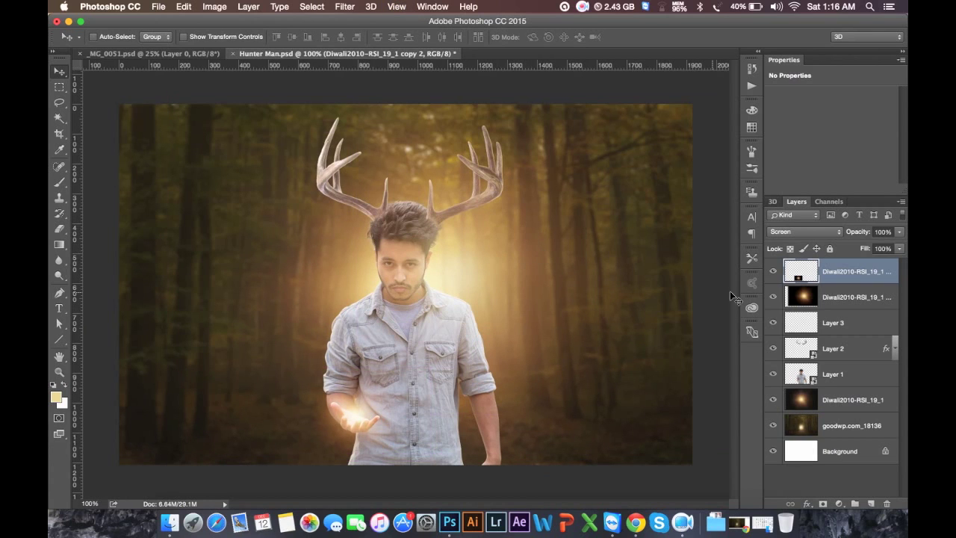
# - Apply Hue/Saturation with Hue +55 and Saturation +21 to tint the palm glow green
pyautogui.click(214, 7)
pyautogui.moveTo(234, 39)
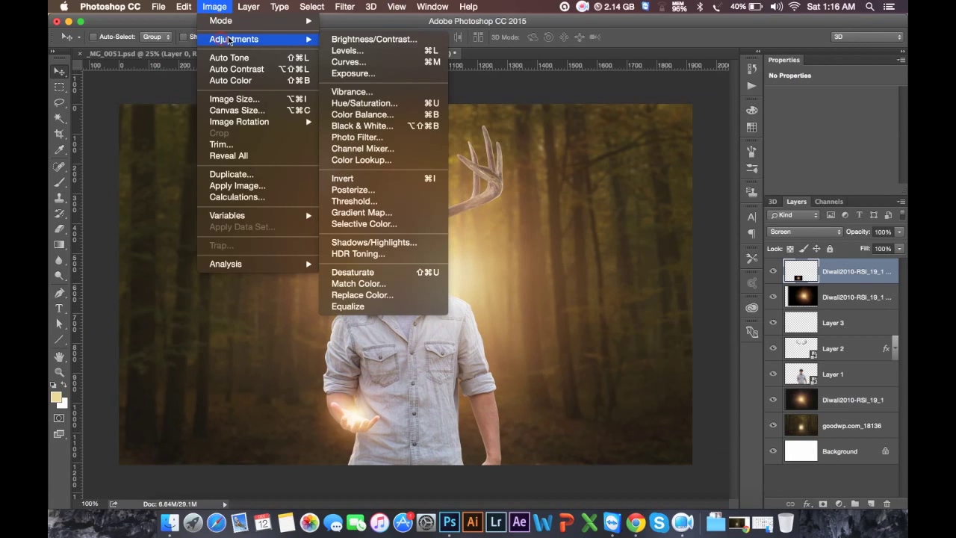
pyautogui.click(351, 104)
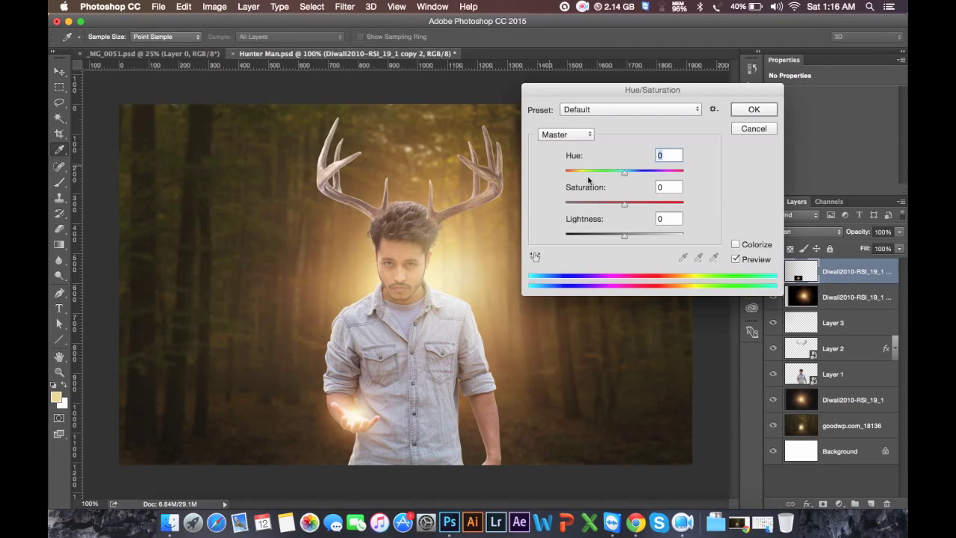
pyautogui.moveTo(623, 171)
pyautogui.mouseDown()
pyautogui.moveTo(559, 163)
pyautogui.moveTo(575, 176)
pyautogui.moveTo(670, 188)
pyautogui.moveTo(654, 179)
pyautogui.moveTo(635, 207)
pyautogui.moveTo(650, 203)
pyautogui.mouseUp()
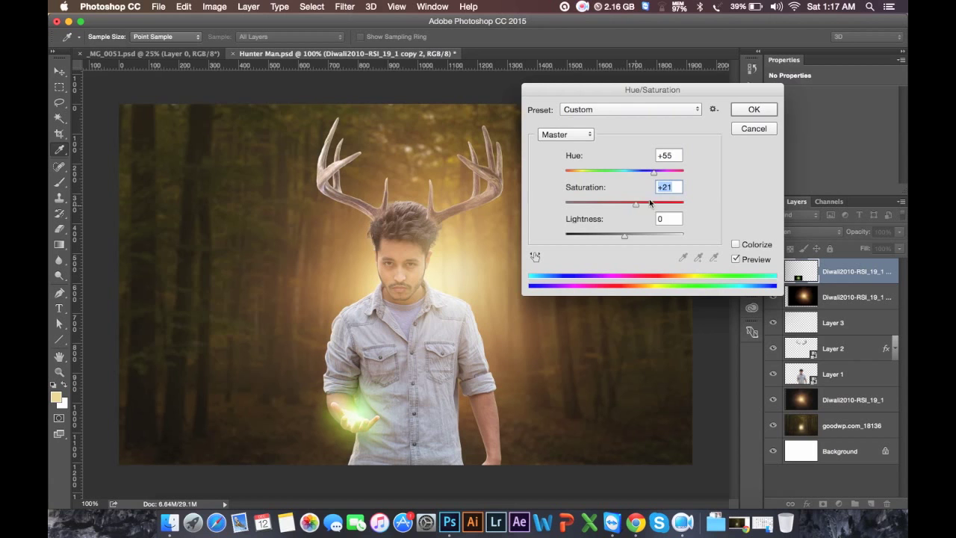
pyautogui.click(749, 109)
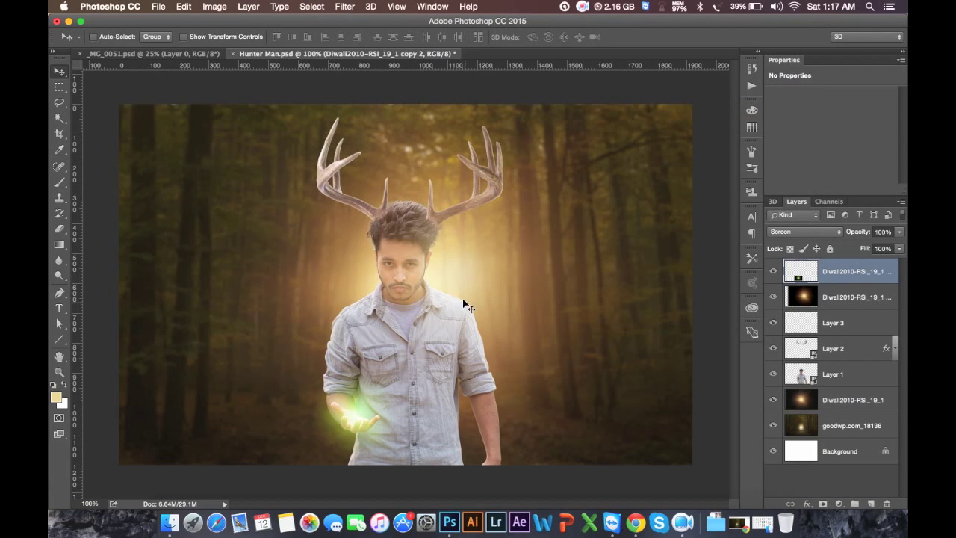
# - Duplicate the green palm glow, raise the copy above the hand, and narrow it toward the palm
pyautogui.scroll(3, 448, 315)
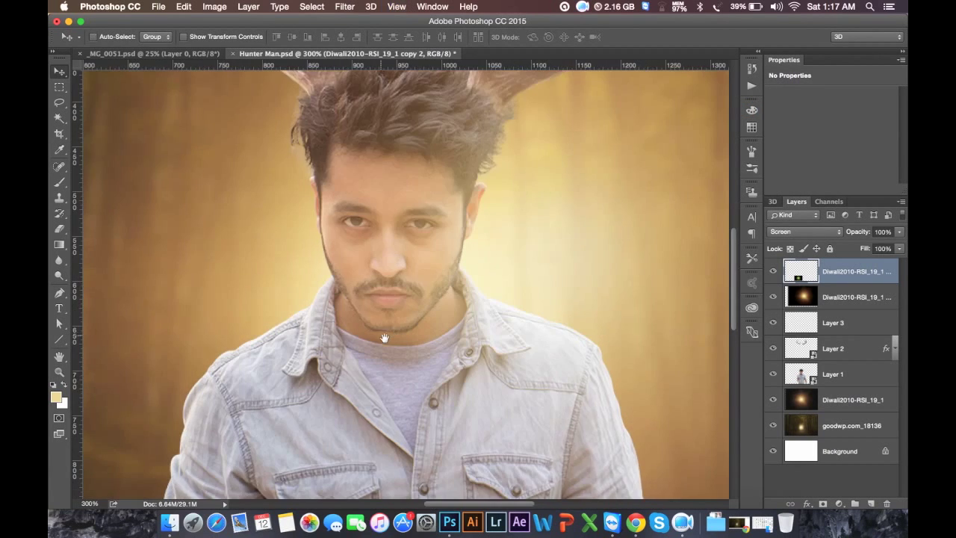
pyautogui.scroll(-5, 382, 335)
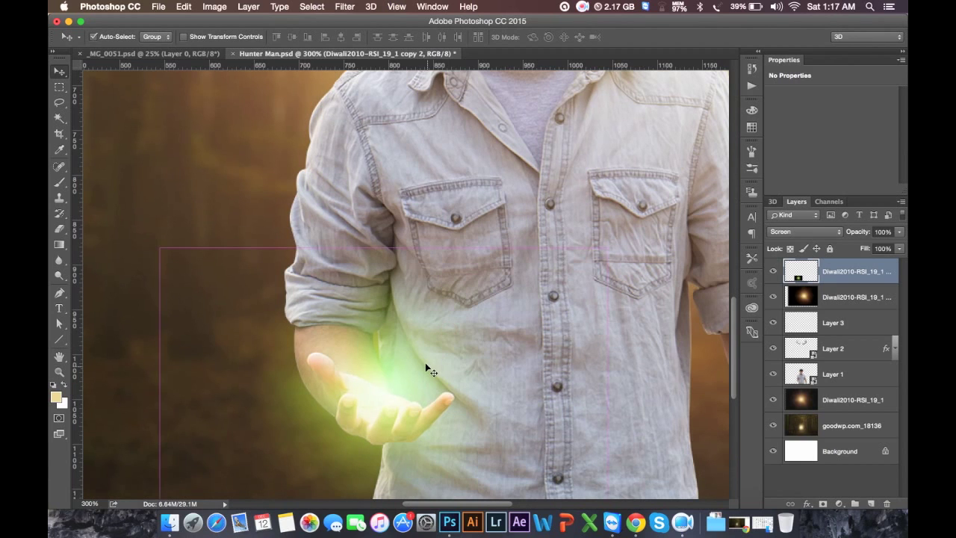
pyautogui.press('super+j')
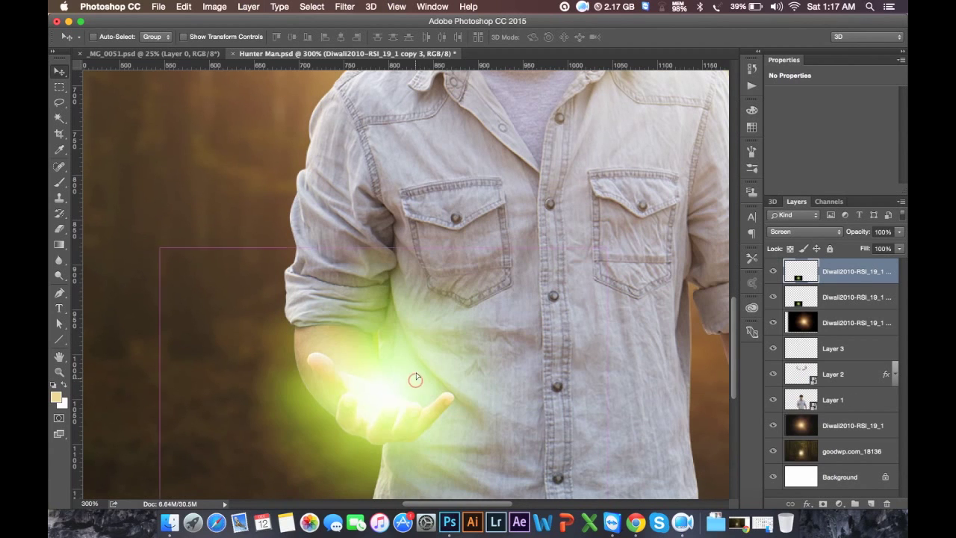
pyautogui.moveTo(414, 381); pyautogui.dragTo(440, 336)
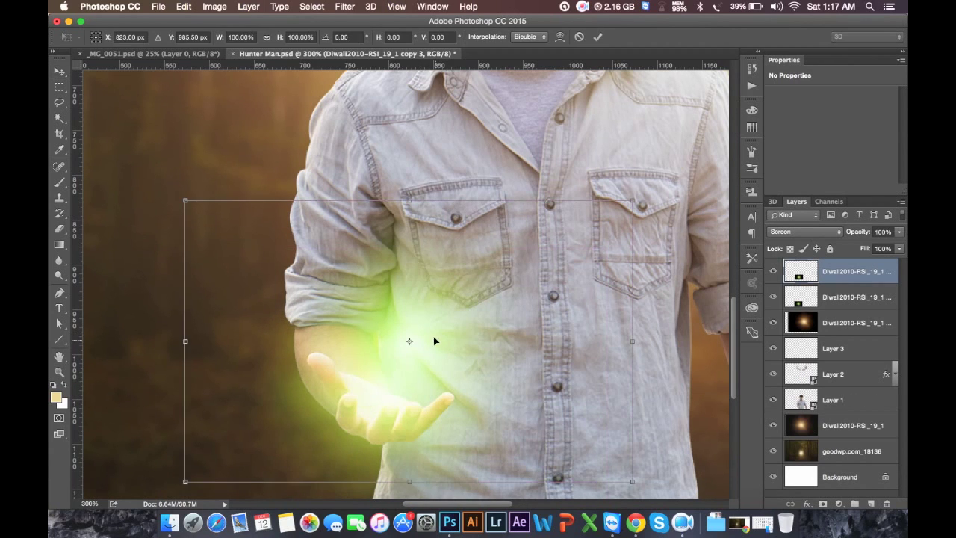
pyautogui.moveTo(558, 279); pyautogui.dragTo(566, 165)
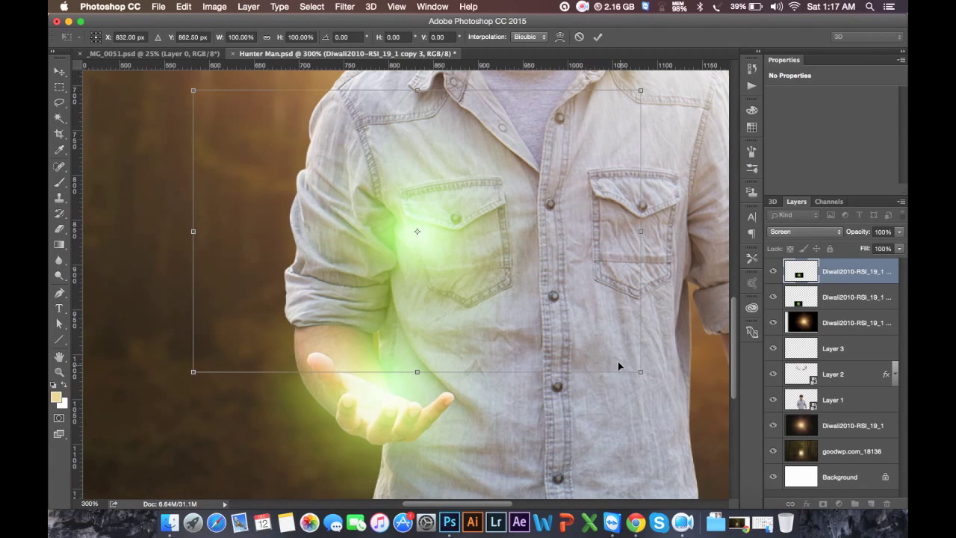
pyautogui.moveTo(640, 371); pyautogui.dragTo(433, 359)
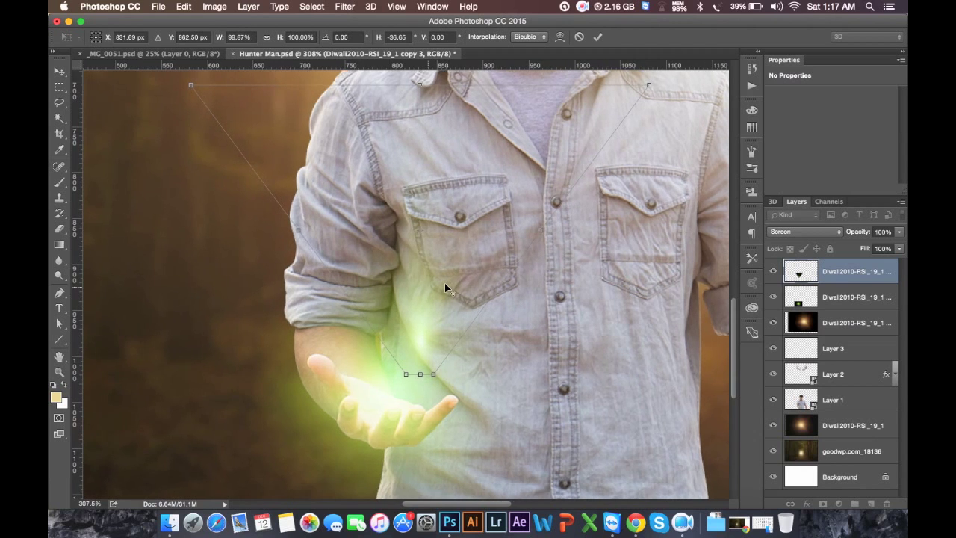
pyautogui.scroll(-2, 445, 283)
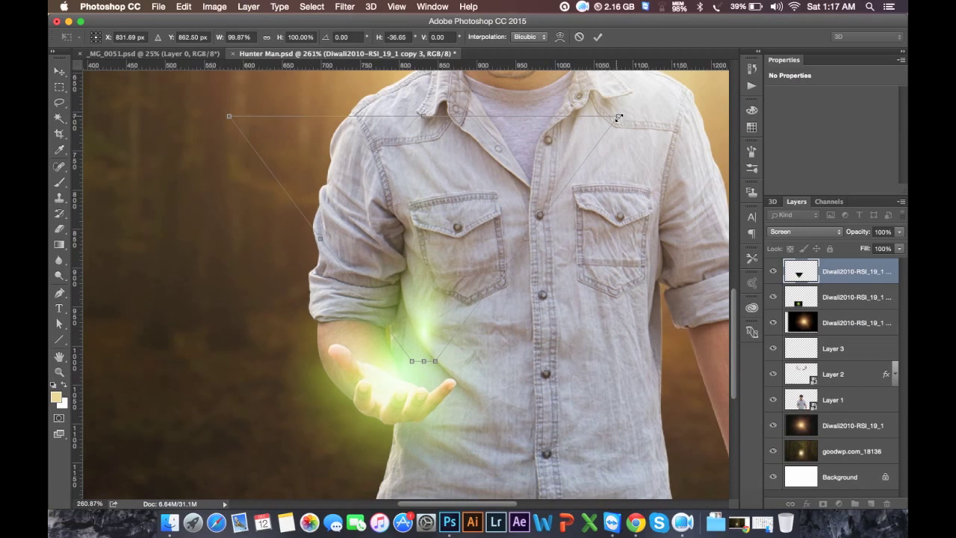
pyautogui.moveTo(616, 117); pyautogui.dragTo(341, 118)
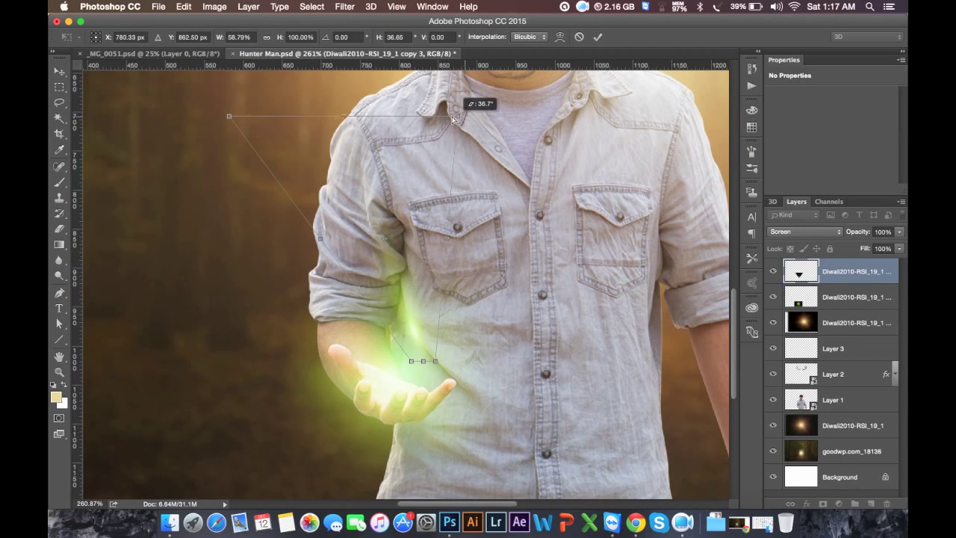
# - Distort the glow copy into a ray fanning wider at the top, stretch it upward, and set it over the palm
pyautogui.rightClick(230, 116)
pyautogui.click(263, 121)
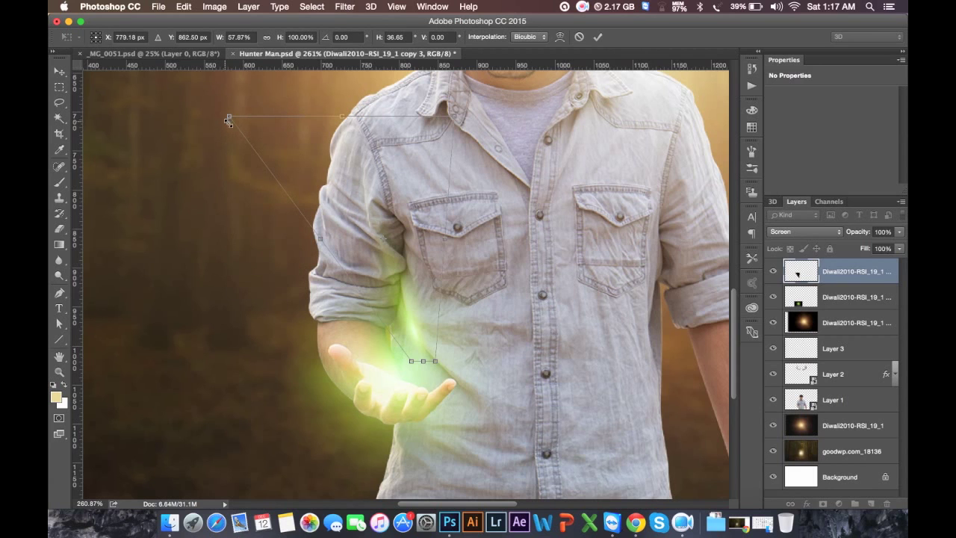
pyautogui.moveTo(230, 115)
pyautogui.mouseDown()
pyautogui.moveTo(309, 112)
pyautogui.moveTo(284, 113)
pyautogui.mouseUp()
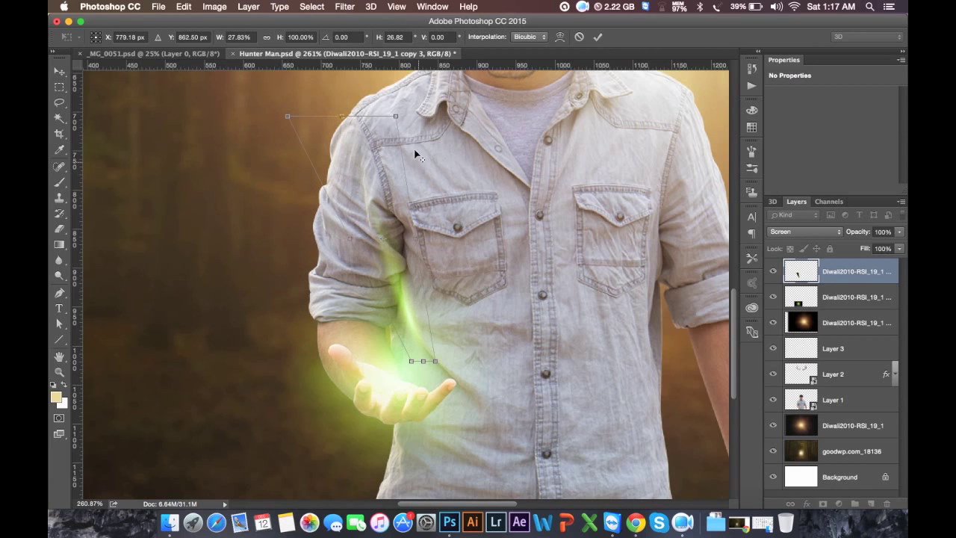
pyautogui.moveTo(394, 119); pyautogui.dragTo(457, 117)
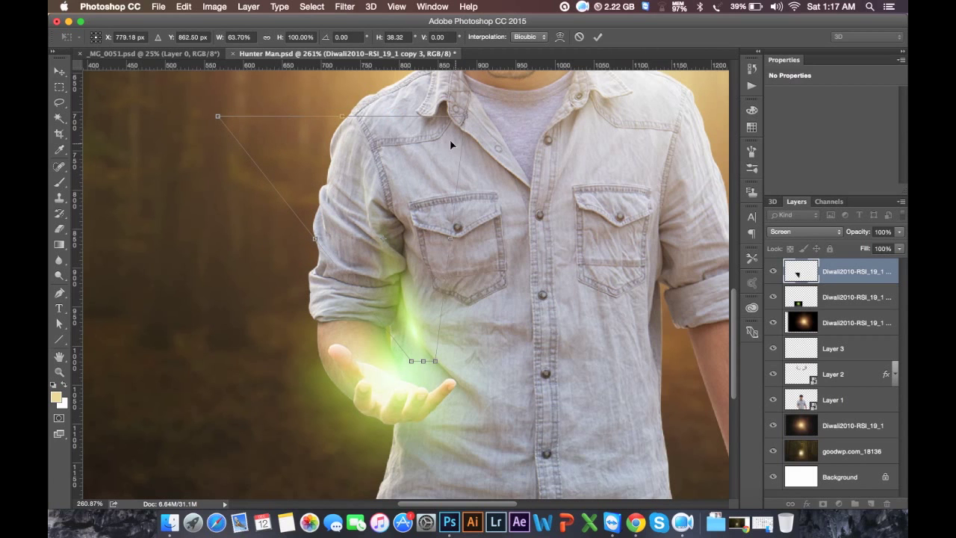
pyautogui.scroll(-3, 446, 147)
pyautogui.scroll(-3, 445, 149)
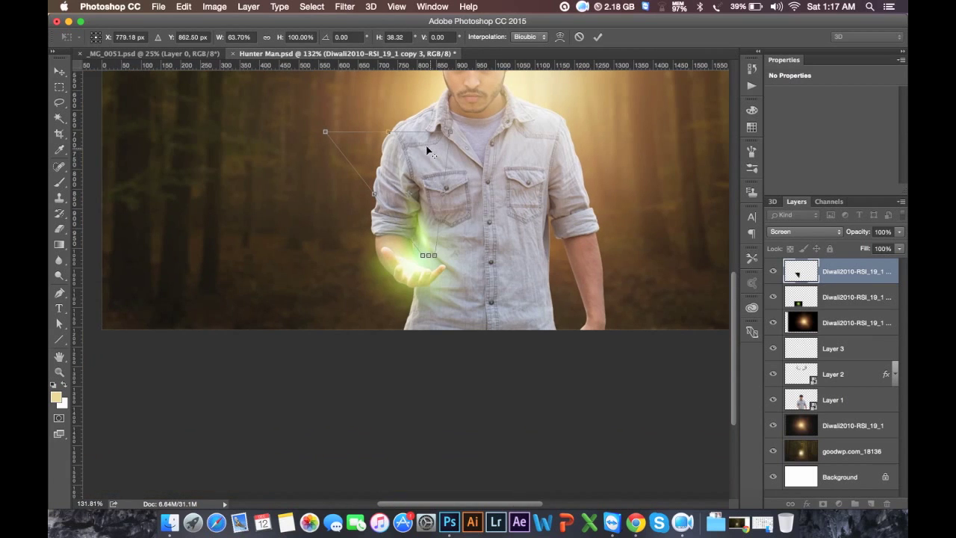
pyautogui.moveTo(391, 133); pyautogui.dragTo(404, 92)
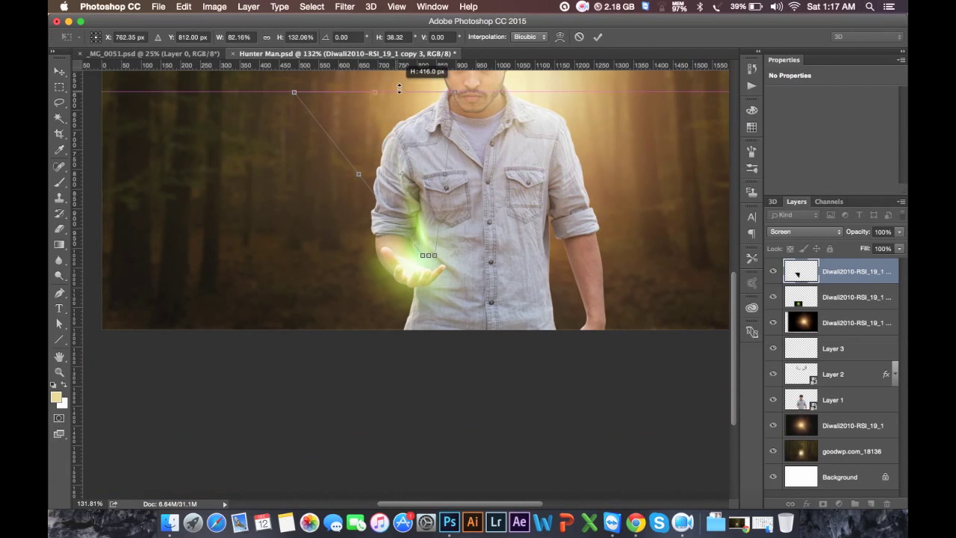
pyautogui.click(597, 36)
pyautogui.moveTo(420, 193); pyautogui.dragTo(448, 241)
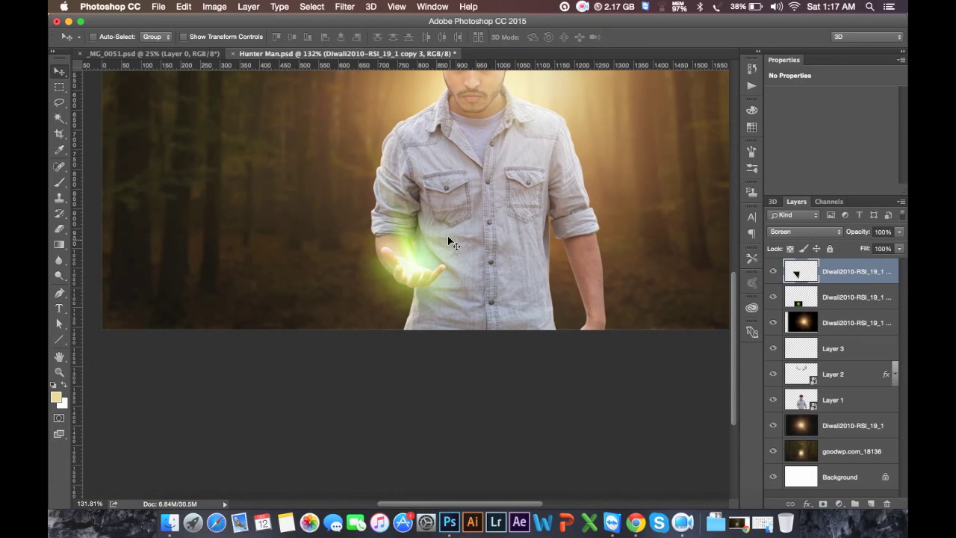
# - Duplicate the light ray, pivot it at the palm, rotate it outward and lengthen it
pyautogui.hotkey('ctrl', 'j')
pyautogui.hotkey('ctrl', 't')
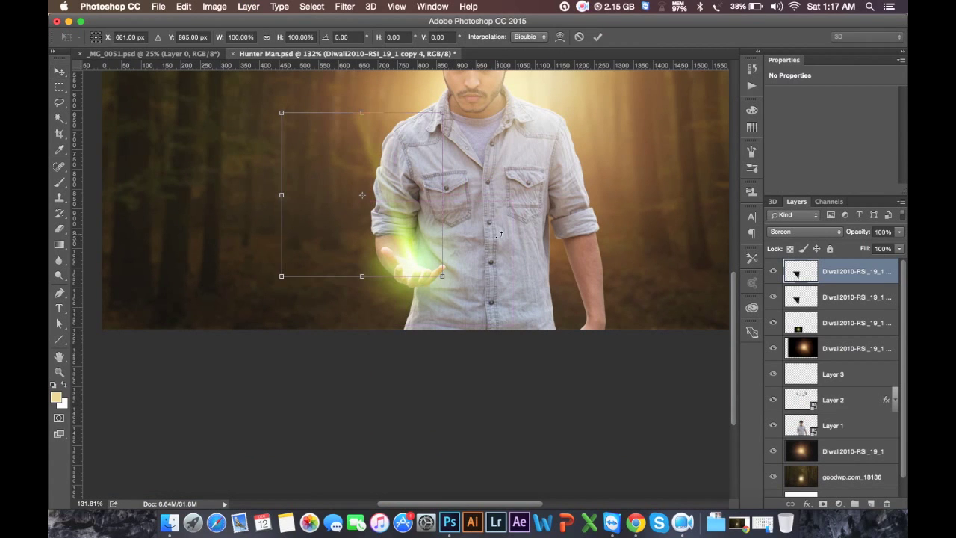
pyautogui.moveTo(361, 194); pyautogui.dragTo(413, 263)
pyautogui.moveTo(561, 203); pyautogui.dragTo(566, 254)
pyautogui.moveTo(419, 104); pyautogui.dragTo(472, 61)
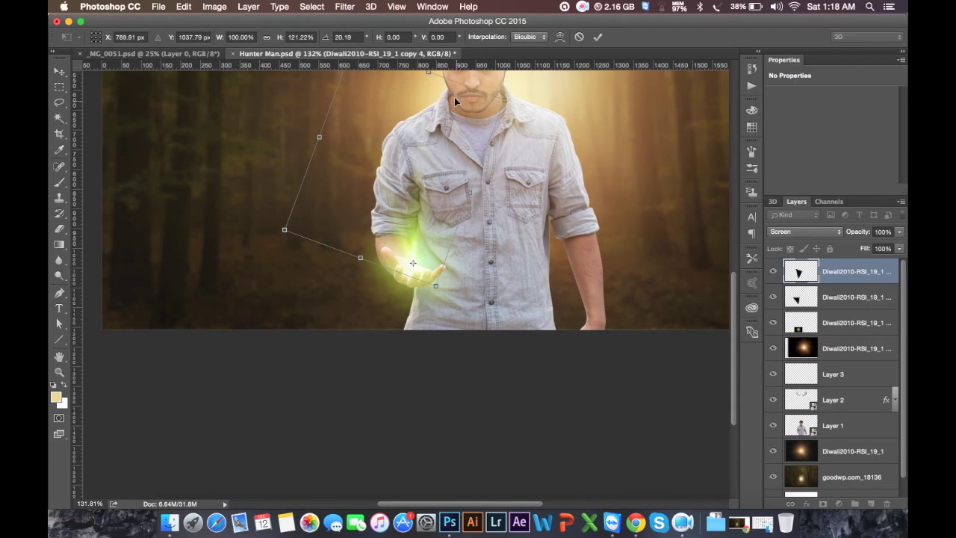
pyautogui.press('Return')
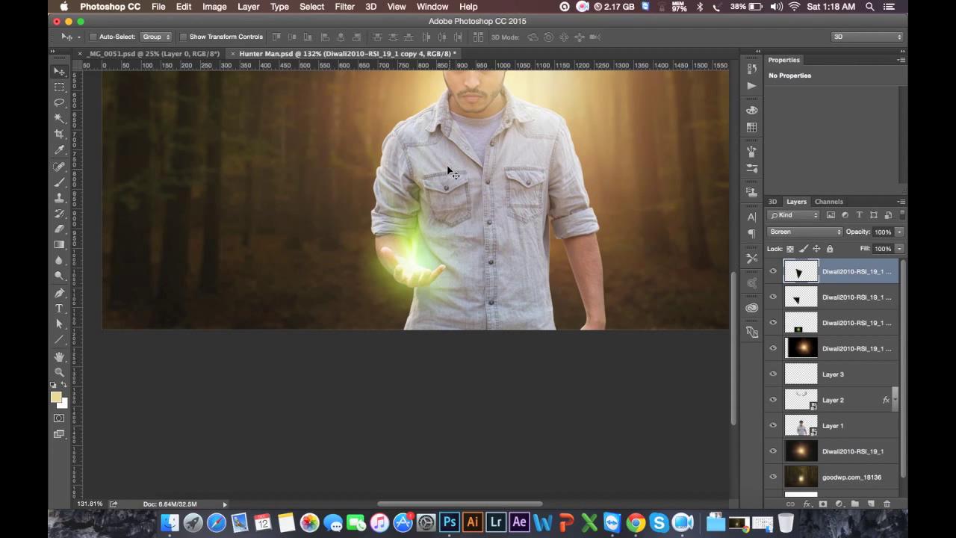
# - Add two more ray copies rotated around the palm, shrinking the second toward the hand
pyautogui.hotkey('ctrl', 'j')
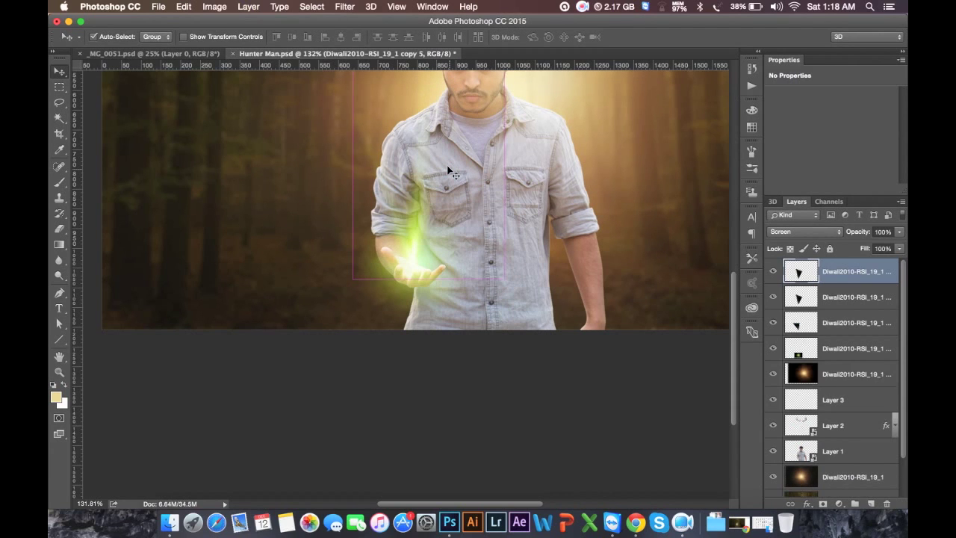
pyautogui.hotkey('ctrl', 'j')
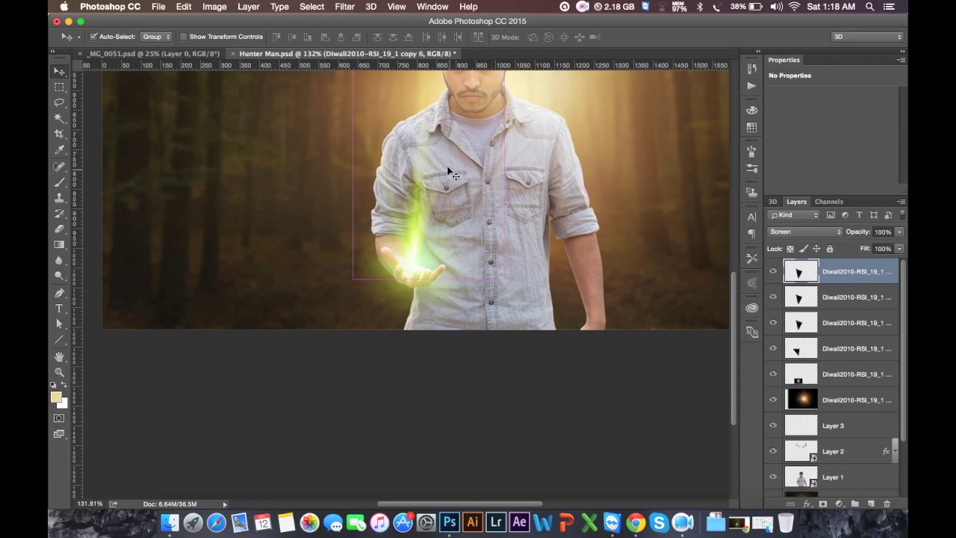
pyautogui.hotkey('ctrl', 'j')
pyautogui.hotkey('ctrl', 't')
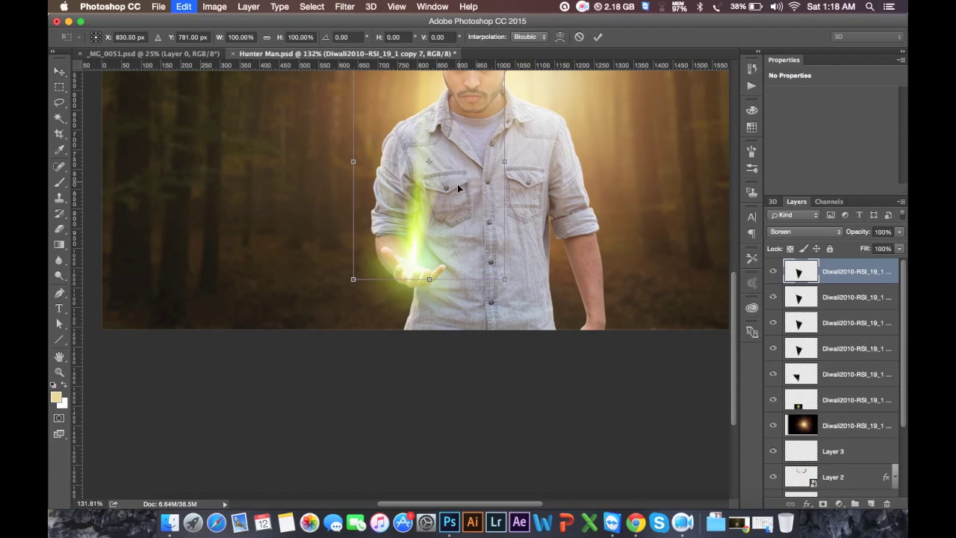
pyautogui.moveTo(429, 162); pyautogui.dragTo(408, 267)
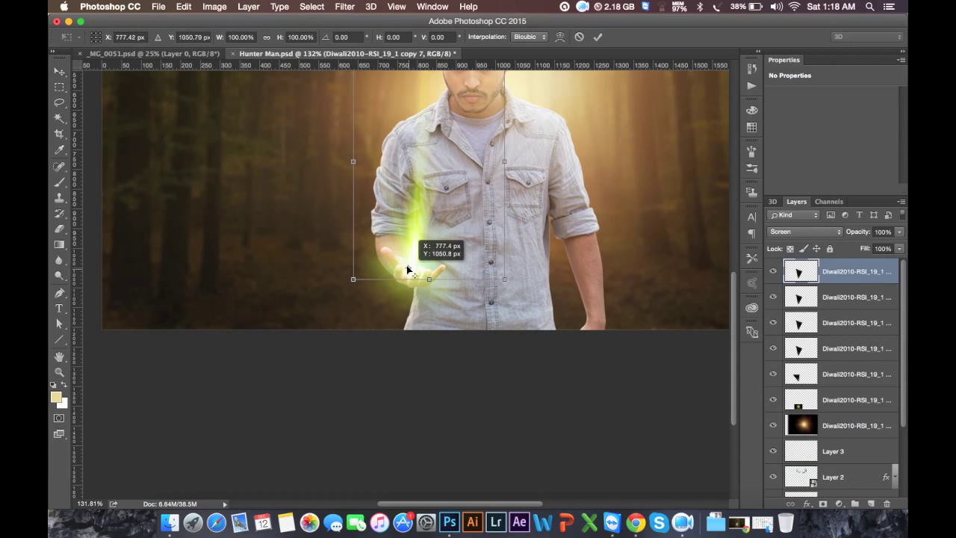
pyautogui.moveTo(633, 235)
pyautogui.mouseDown()
pyautogui.moveTo(598, 179)
pyautogui.moveTo(603, 199)
pyautogui.moveTo(580, 134)
pyautogui.moveTo(551, 121)
pyautogui.mouseUp()
pyautogui.press('Return')
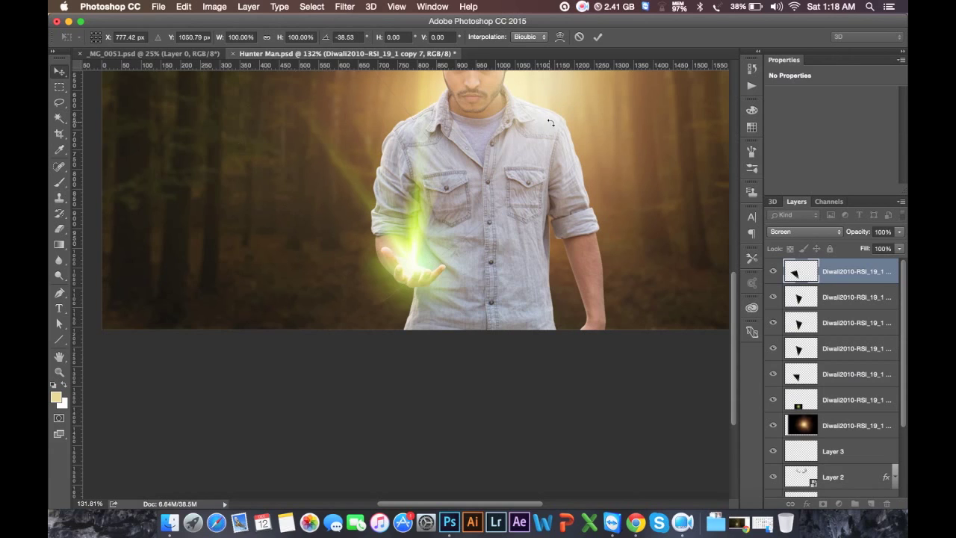
pyautogui.hotkey('ctrl', 'j')
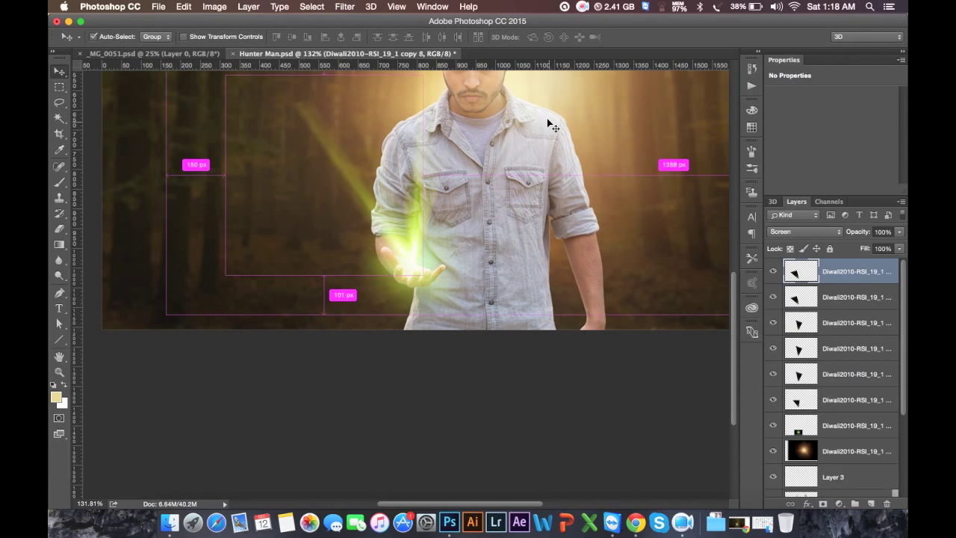
pyautogui.hotkey('ctrl', 'j')
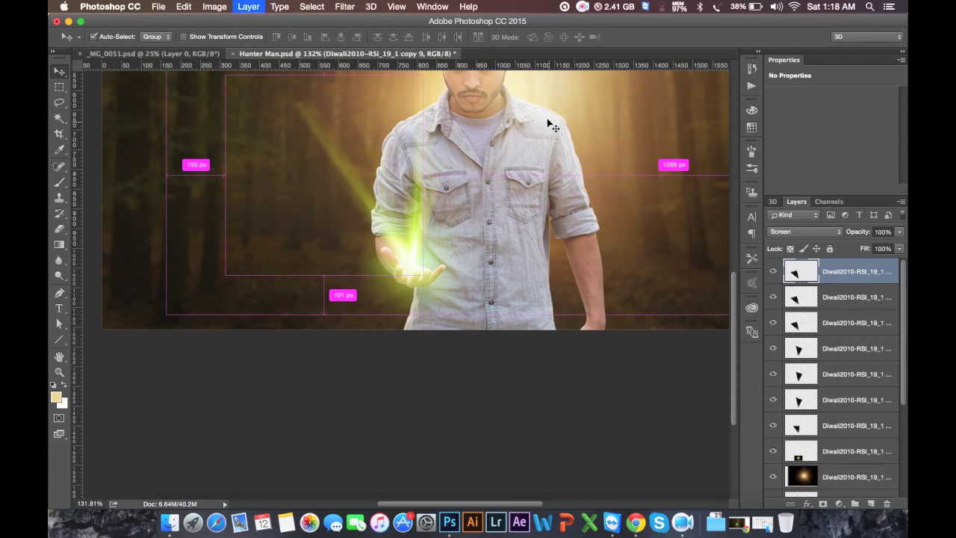
pyautogui.hotkey('ctrl', 't')
pyautogui.moveTo(324, 174); pyautogui.dragTo(413, 264)
pyautogui.moveTo(439, 215)
pyautogui.mouseDown()
pyautogui.moveTo(465, 238)
pyautogui.moveTo(449, 282)
pyautogui.moveTo(477, 278)
pyautogui.mouseUp()
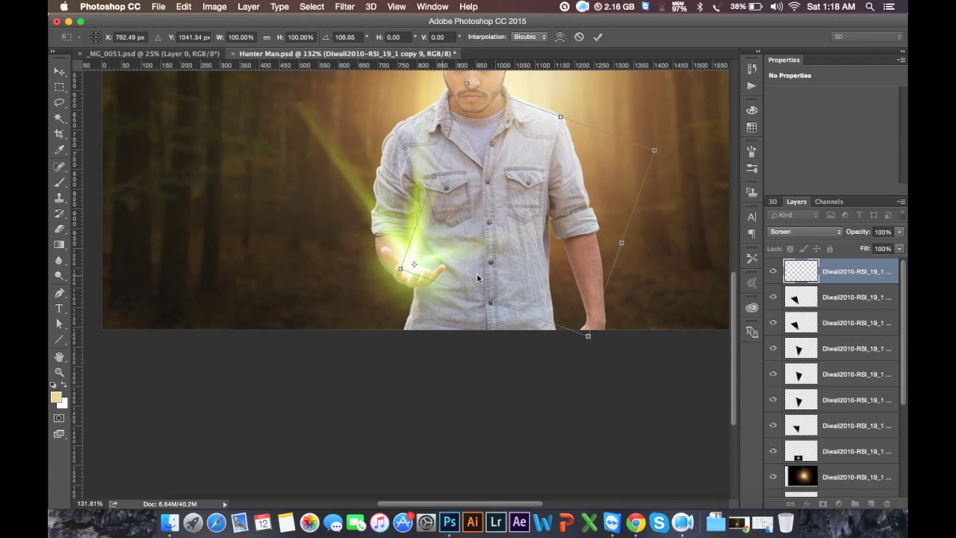
pyautogui.moveTo(654, 150); pyautogui.dragTo(598, 178)
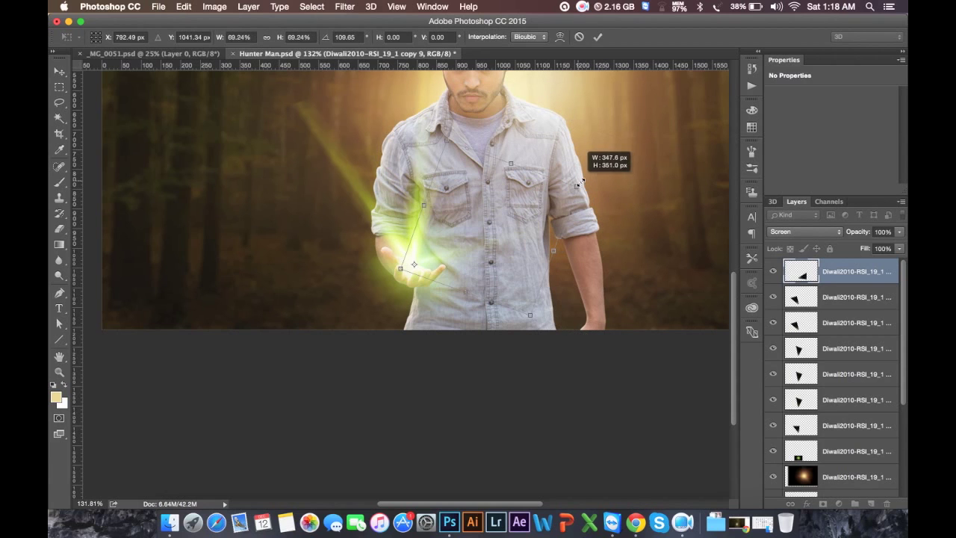
pyautogui.press('Return')
# - Add two further ray copies tilted around the palm, enlarging the last one
pyautogui.press('super+j')
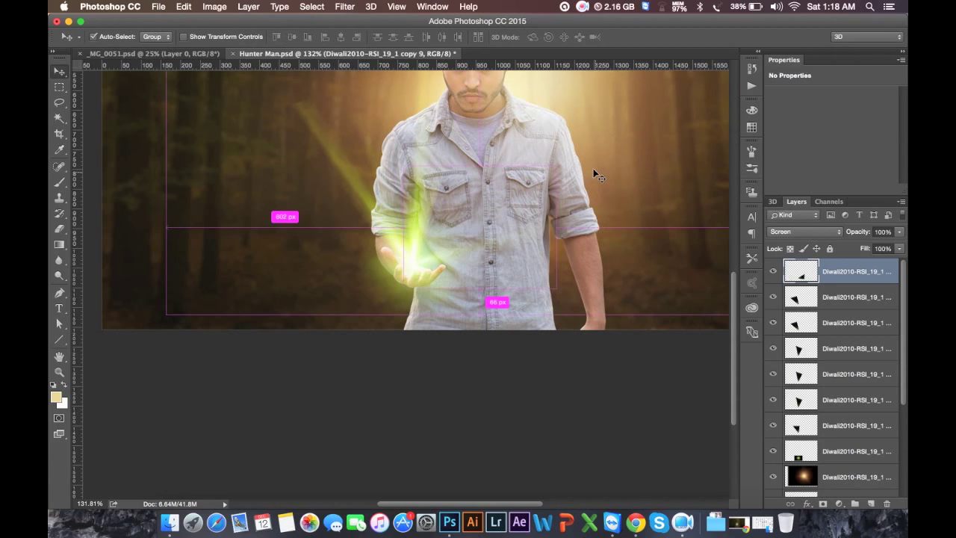
pyautogui.press('super+t')
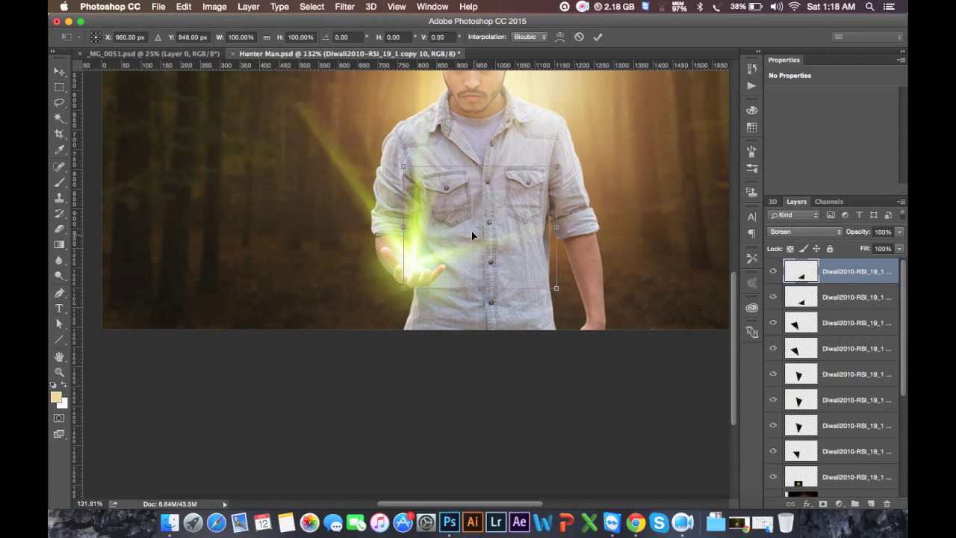
pyautogui.moveTo(478, 226); pyautogui.dragTo(413, 267)
pyautogui.moveTo(611, 238); pyautogui.dragTo(602, 168)
pyautogui.press('Return')
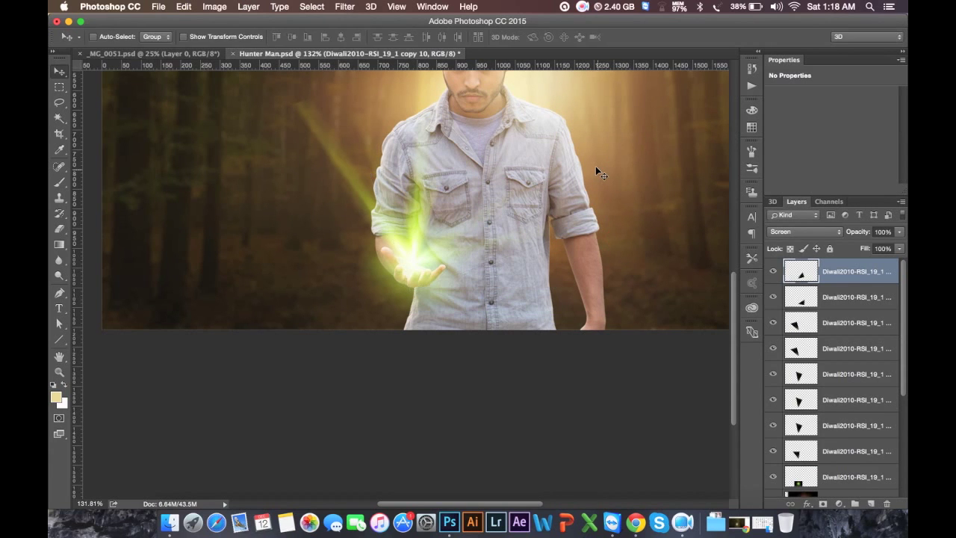
pyautogui.press('super+j')
pyautogui.press('super+t')
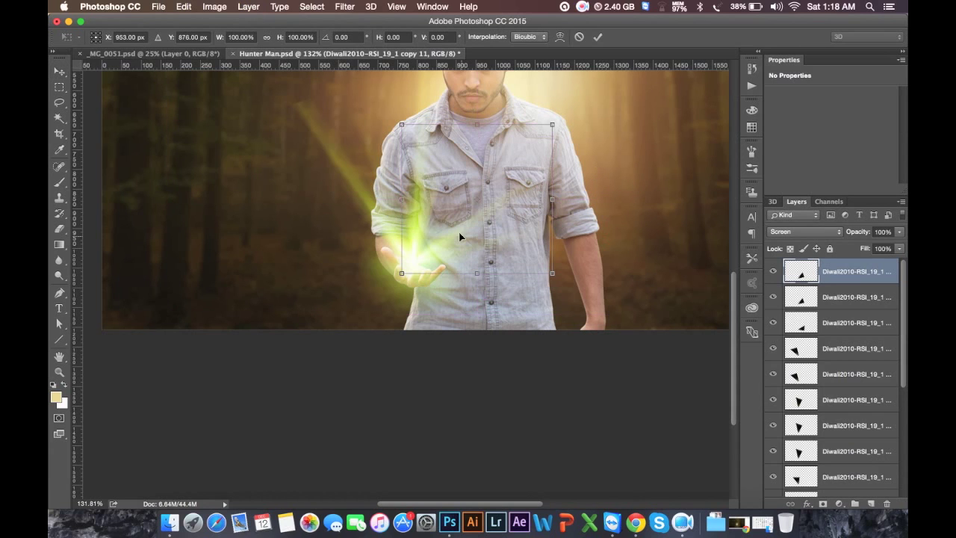
pyautogui.moveTo(477, 199); pyautogui.dragTo(413, 261)
pyautogui.moveTo(621, 252); pyautogui.dragTo(612, 164)
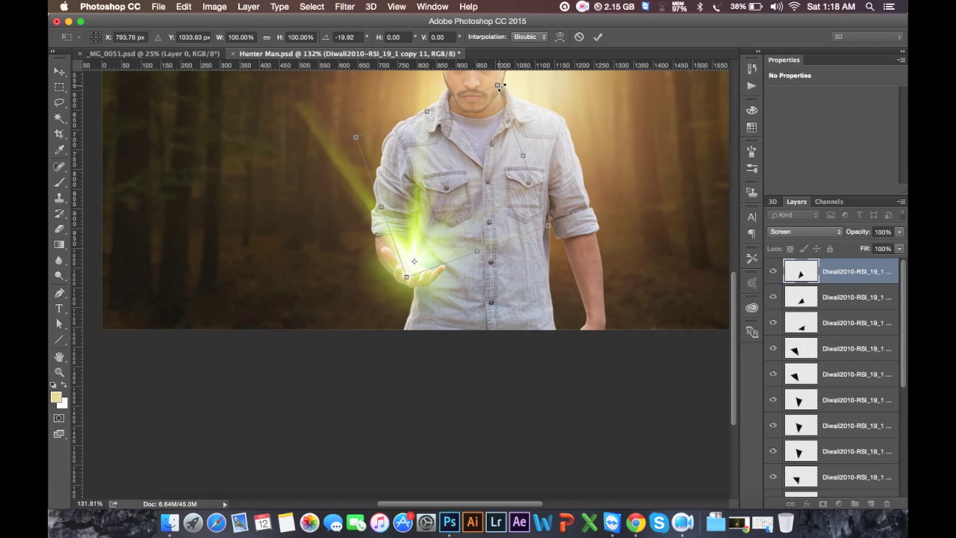
pyautogui.moveTo(499, 86); pyautogui.dragTo(513, 132)
pyautogui.press('Return')
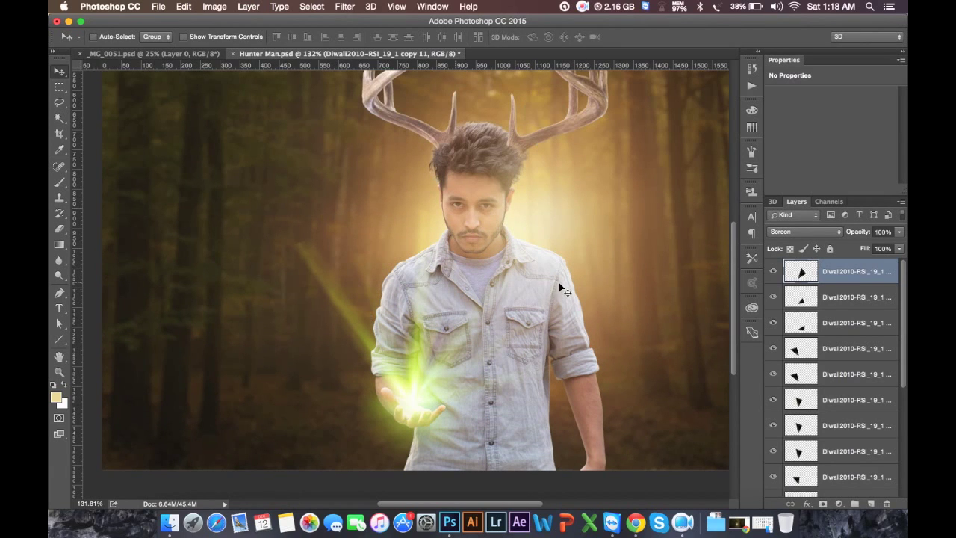
# - Merge all the light ray layers into one and set its blend mode to Screen
pyautogui.scroll(-2, 844, 383)
pyautogui.scroll(-1, 844, 385)
pyautogui.keyDown('shift'); pyautogui.click(834, 464); pyautogui.keyUp('shift')
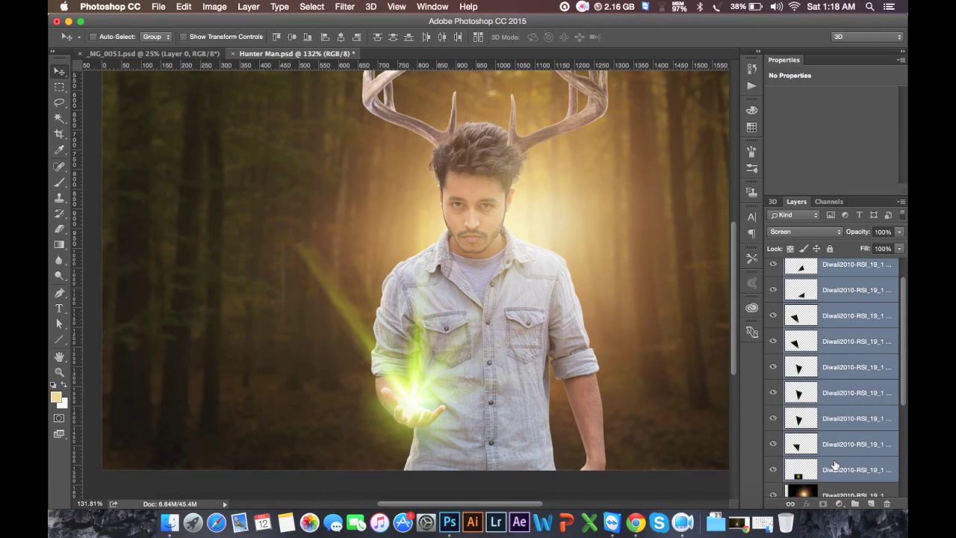
pyautogui.hotkey('ctrl', 'e')
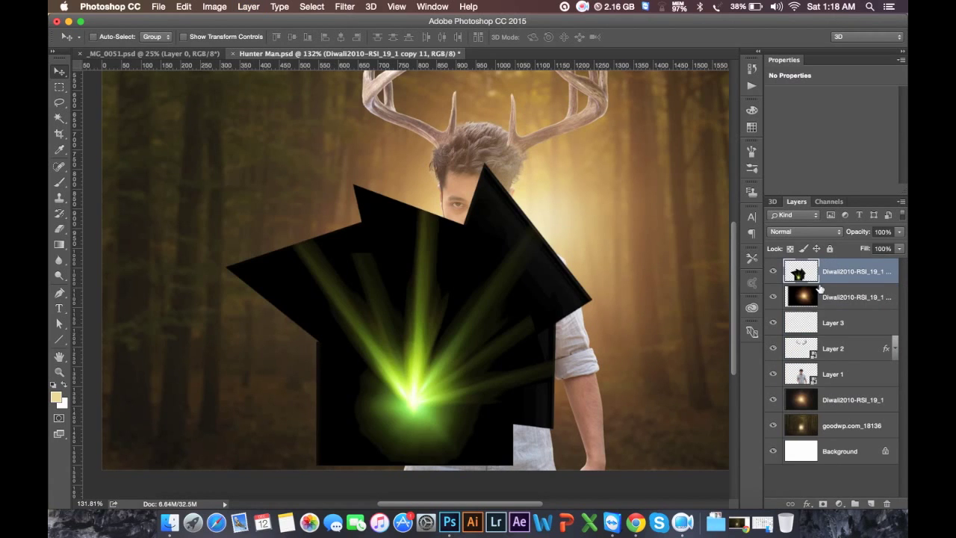
pyautogui.click(823, 234)
pyautogui.click(784, 316)
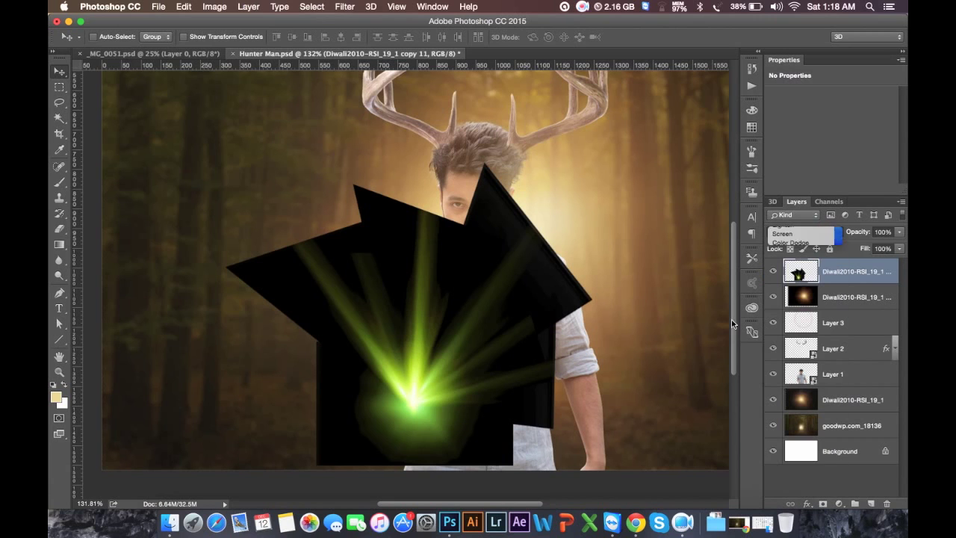
# - Erase the upper part of the long left ray with a soft 198 px eraser at 0% hardness
pyautogui.click(59, 229)
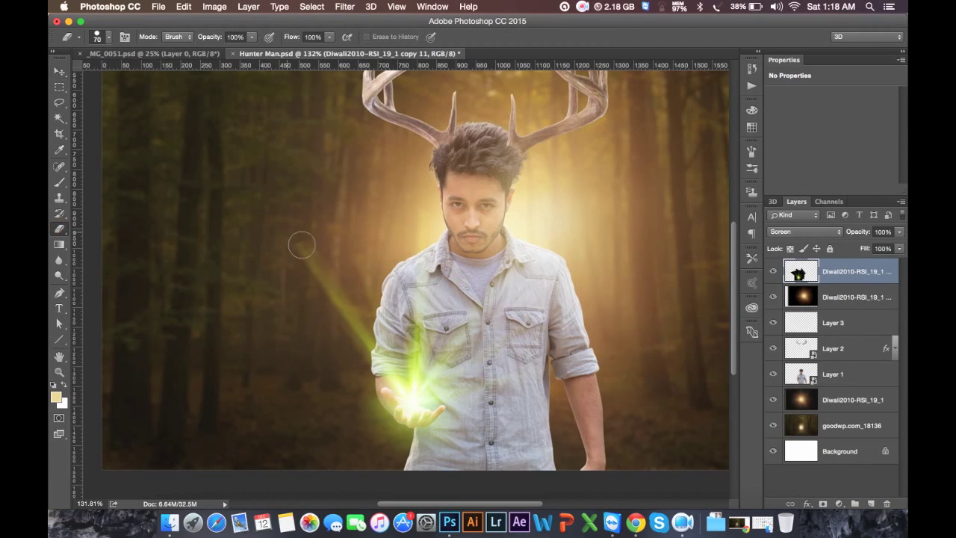
pyautogui.rightClick(338, 228)
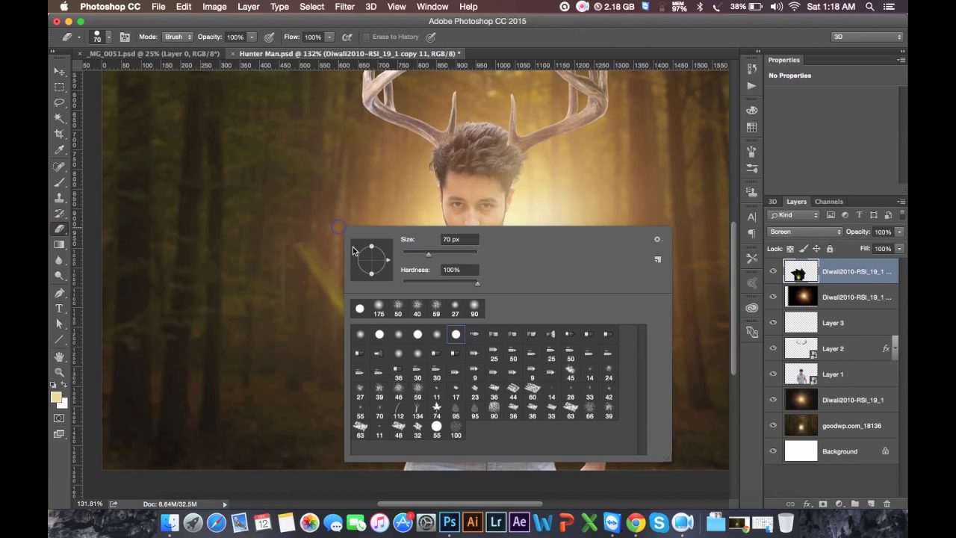
pyautogui.moveTo(477, 283); pyautogui.dragTo(403, 283)
pyautogui.moveTo(442, 251); pyautogui.dragTo(459, 253)
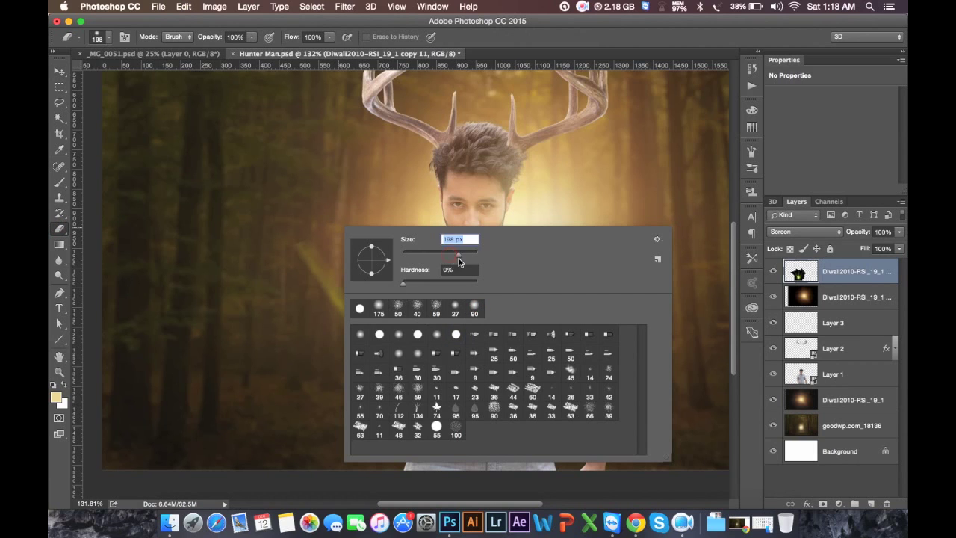
pyautogui.press('Return')
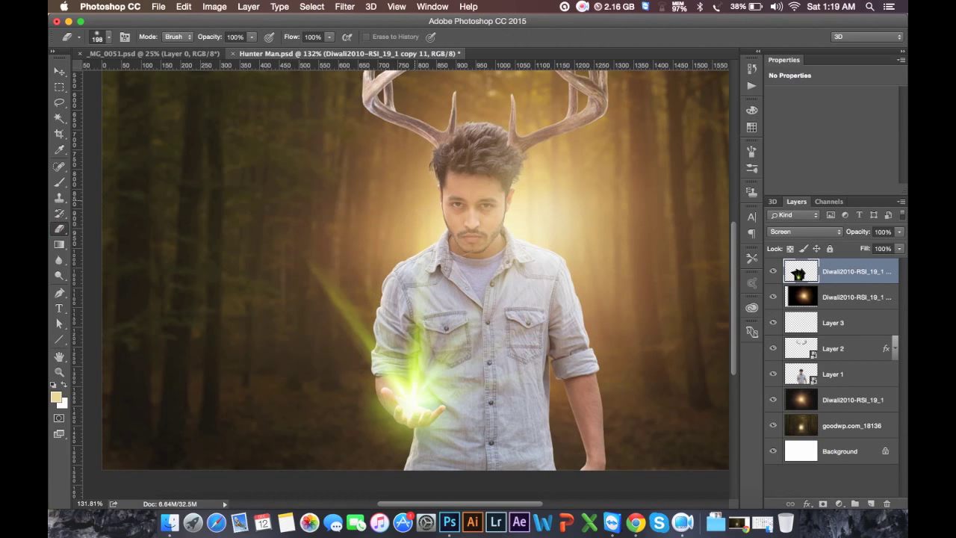
pyautogui.moveTo(328, 272); pyautogui.dragTo(345, 271)
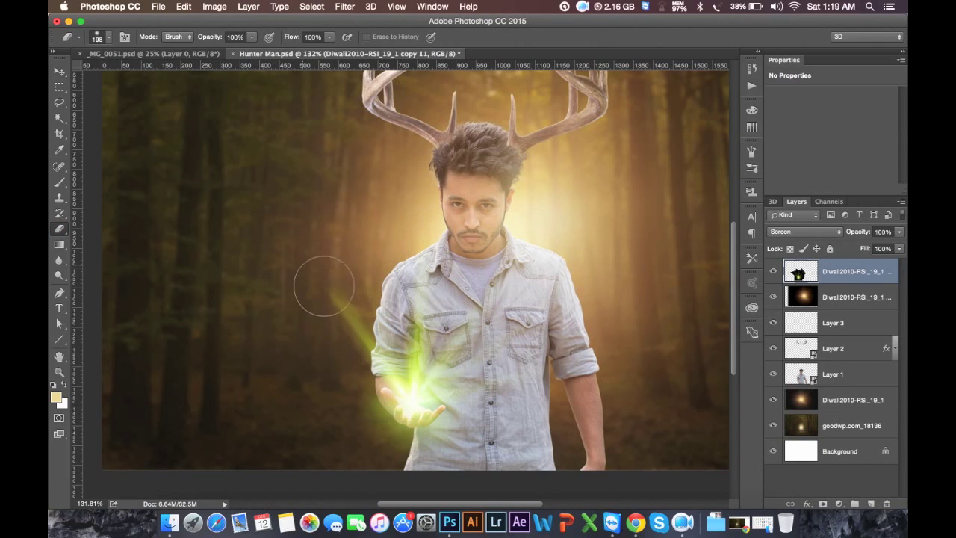
pyautogui.press(']')
pyautogui.press(']')
pyautogui.press(']')
pyautogui.press(']')
pyautogui.press(']')
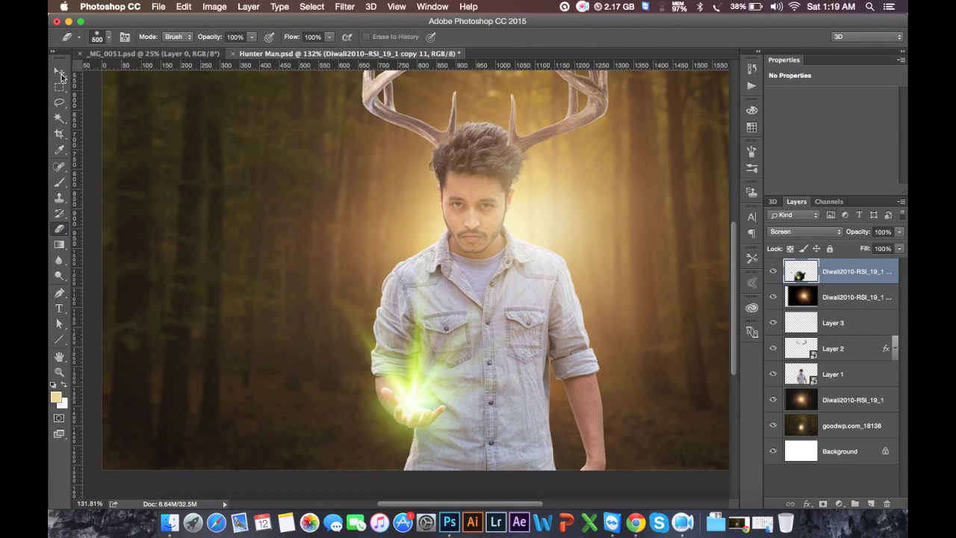
# - Nudge the merged ray glow slightly up and right with the Move tool
pyautogui.press('v')
pyautogui.moveTo(452, 365); pyautogui.dragTo(454, 359)
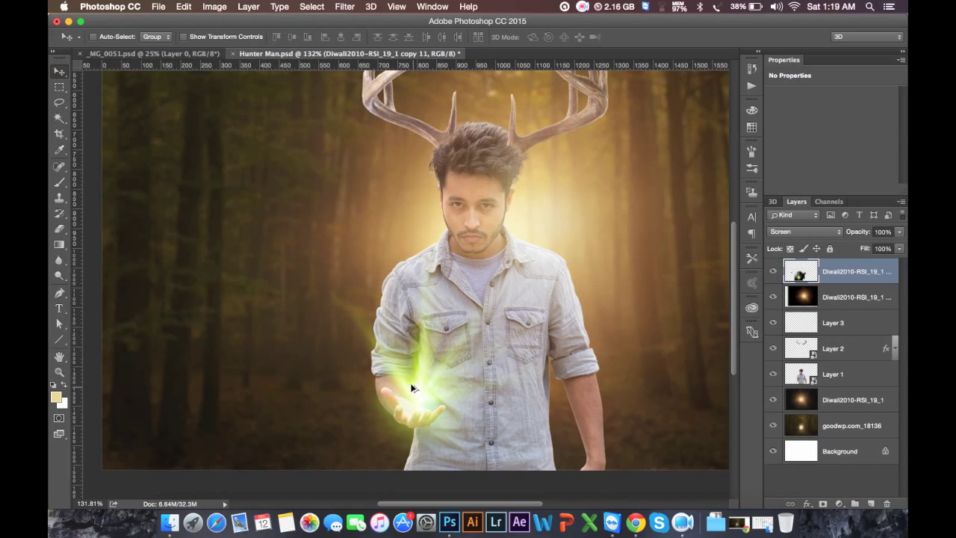
pyautogui.scroll(1, 415, 390)
# - Zoom in and set up a small Eraser at 30% opacity
pyautogui.scroll(1, 416, 390)
pyautogui.scroll(2, 425, 359)
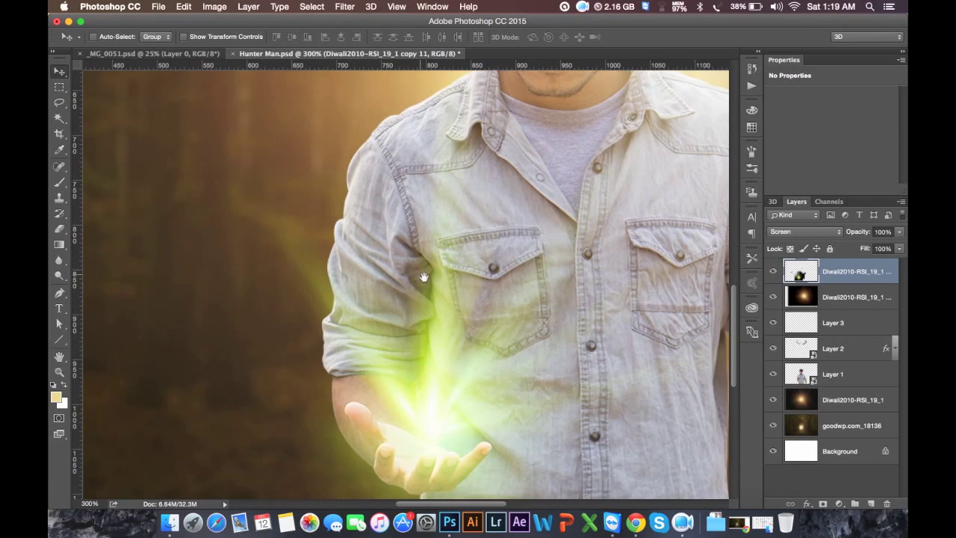
pyautogui.scroll(1, 448, 314)
pyautogui.click(59, 182)
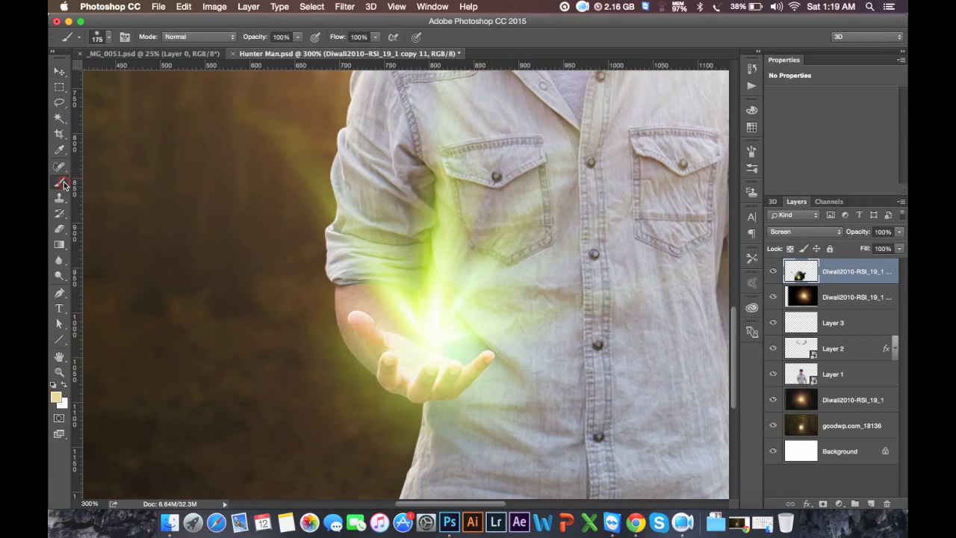
pyautogui.click(59, 228)
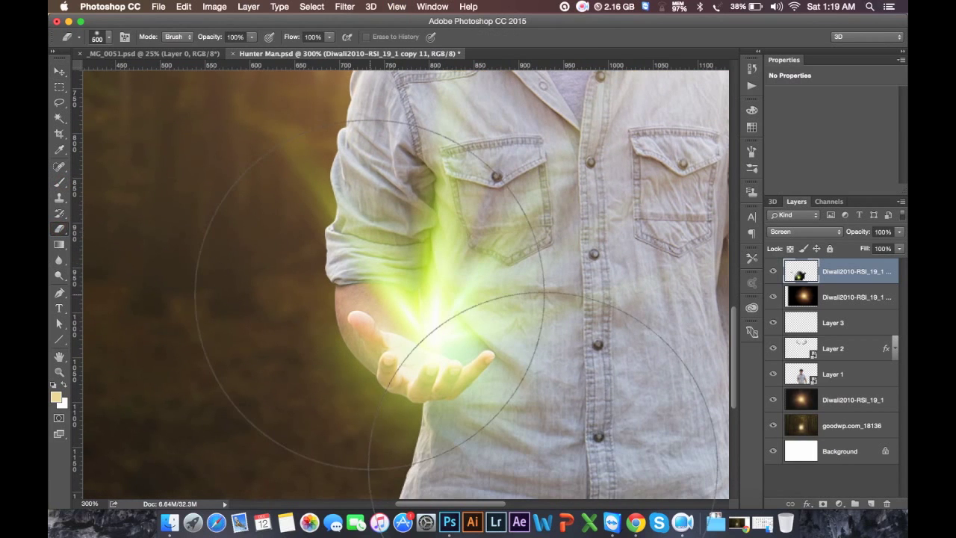
pyautogui.press('[')
pyautogui.press('[')
pyautogui.press('[')
pyautogui.press('[')
pyautogui.press('[')
pyautogui.press('[')
pyautogui.press('[')
pyautogui.press('[')
pyautogui.press('[')
pyautogui.press('[')
pyautogui.press('[')
pyautogui.press('[')
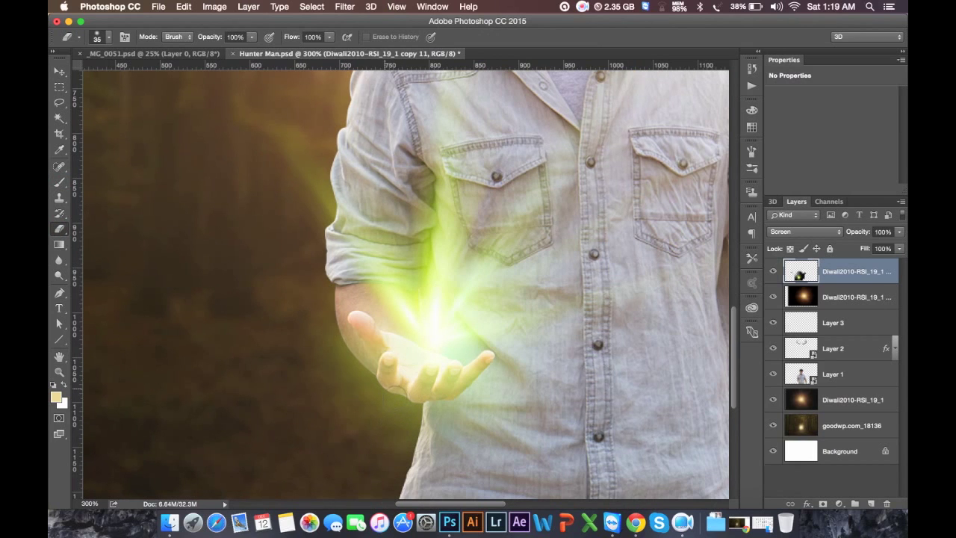
pyautogui.click(234, 38)
pyautogui.write('30')
pyautogui.press('Return')
pyautogui.press('9')
# - Lightly erase the glow over the fingers, keeping eraser opacity at 30%
pyautogui.moveTo(390, 385); pyautogui.dragTo(389, 366)
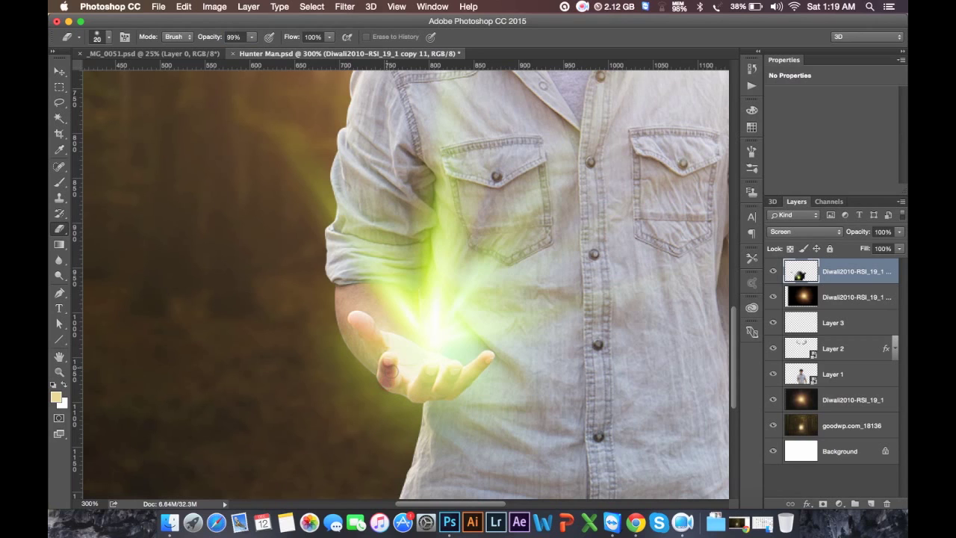
pyautogui.click(235, 37)
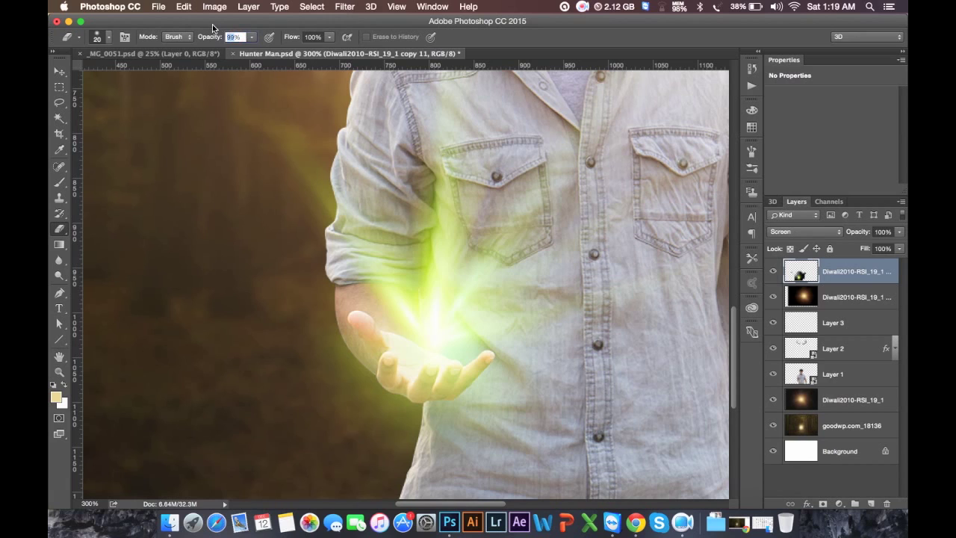
pyautogui.write('30')
pyautogui.press('Return')
pyautogui.press('Return')
pyautogui.press('Return')
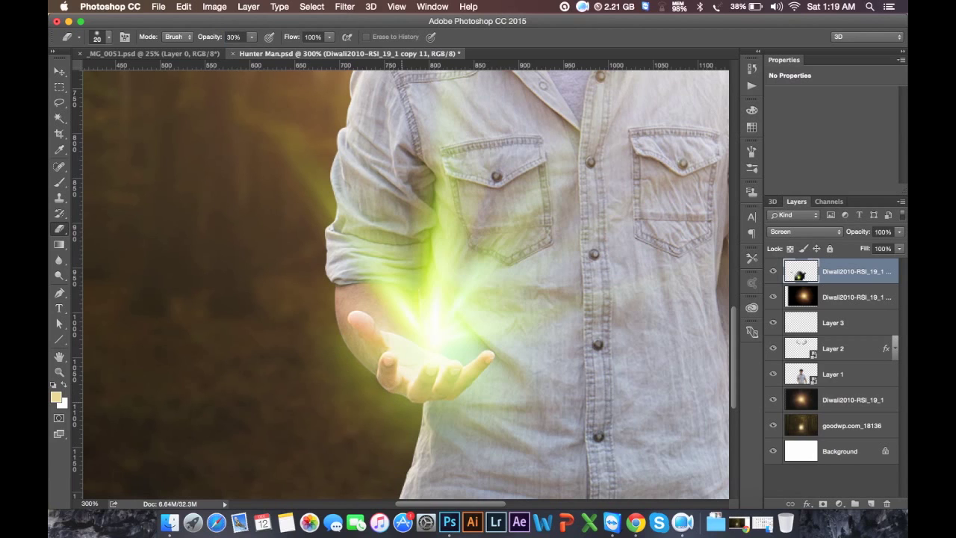
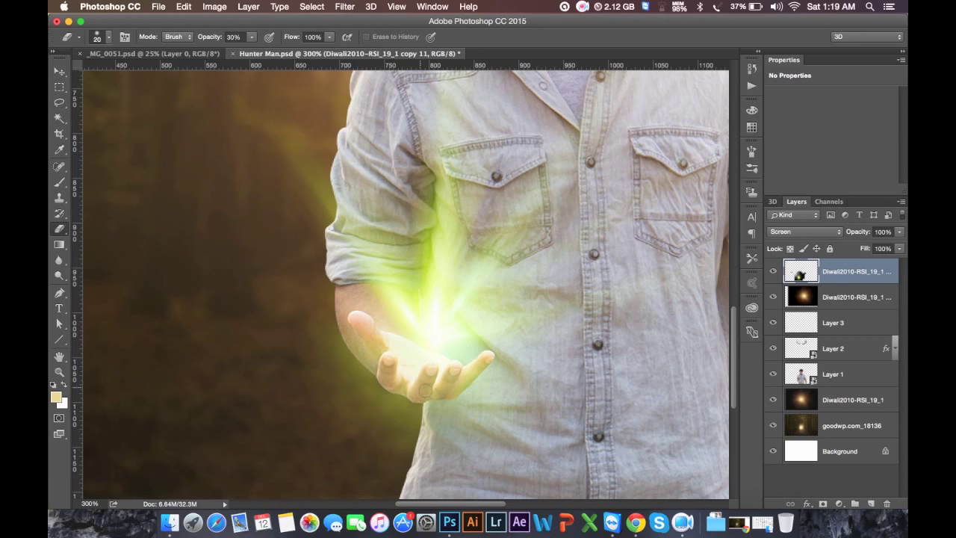
# - Erase a little more green glow over the fingers, then view the whole composite at 100%
pyautogui.moveTo(447, 391)
pyautogui.mouseDown()
pyautogui.moveTo(456, 377)
pyautogui.moveTo(439, 401)
pyautogui.mouseUp()
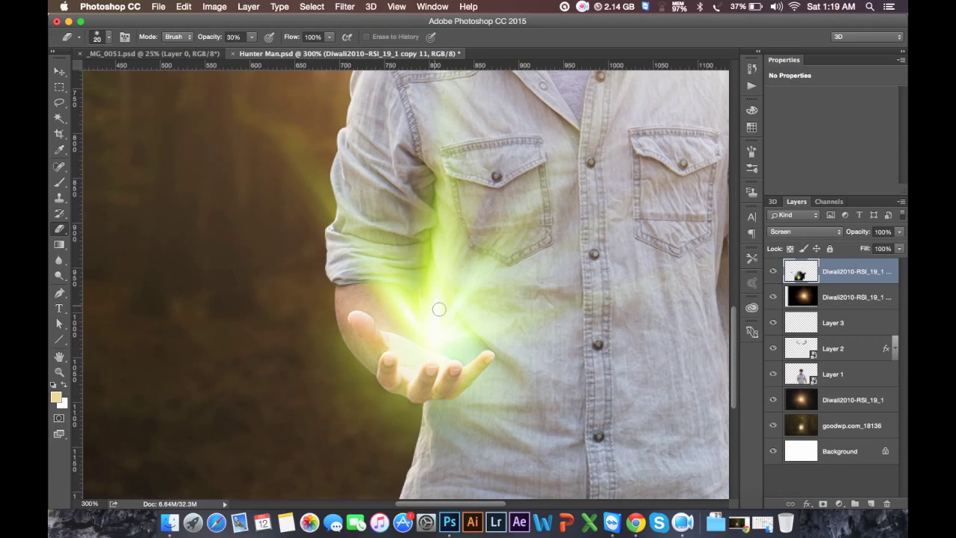
pyautogui.hotkey('ctrl', '-')
pyautogui.hotkey('ctrl', '-')
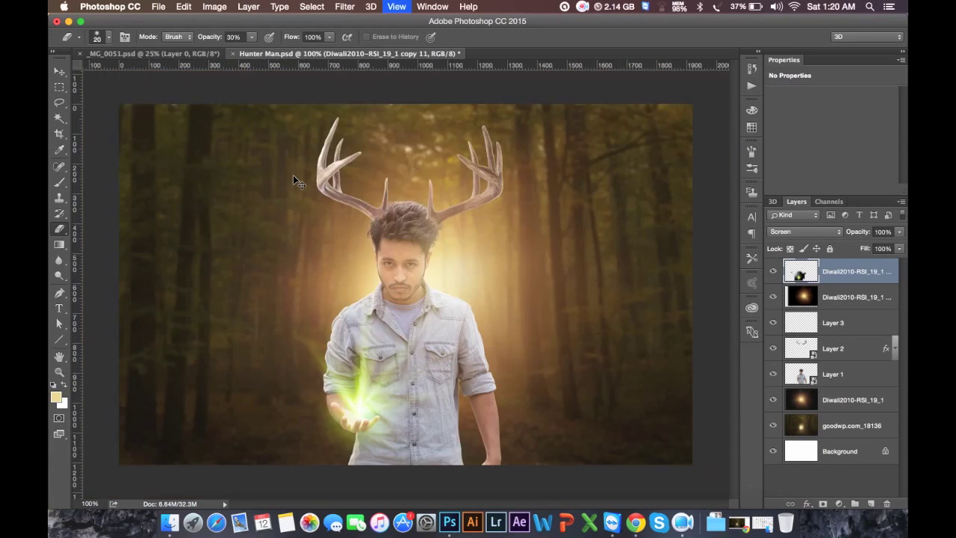
pyautogui.hotkey('ctrl', '-')
pyautogui.hotkey('ctrl', '+')
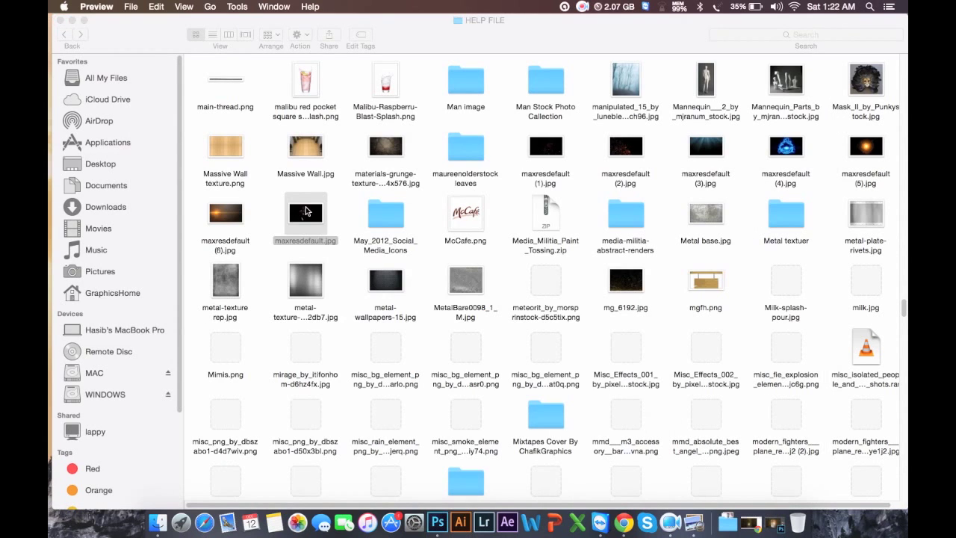
# - Drag maxresdefault.jpg from the HELP FILE folder onto the Hunter Man canvas
pyautogui.moveTo(305, 216); pyautogui.dragTo(438, 514)
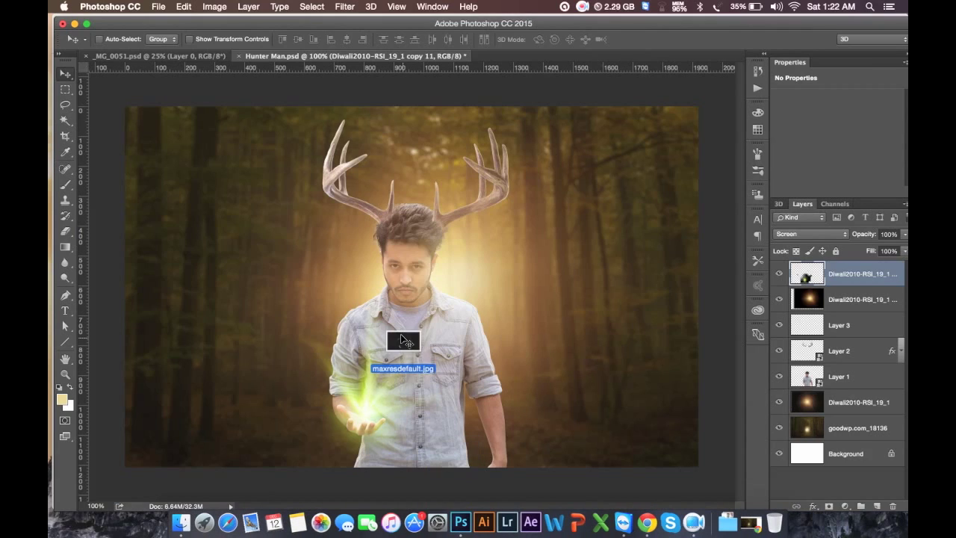
pyautogui.moveTo(439, 514); pyautogui.dragTo(401, 337)
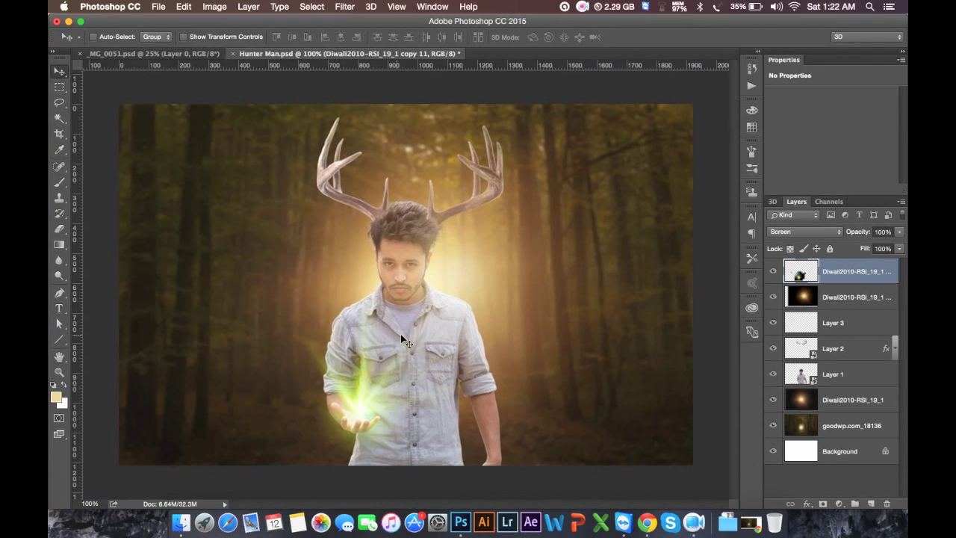
# - Flip the sparks image vertically, then shrink and position it over the man's hand
pyautogui.rightClick(405, 312)
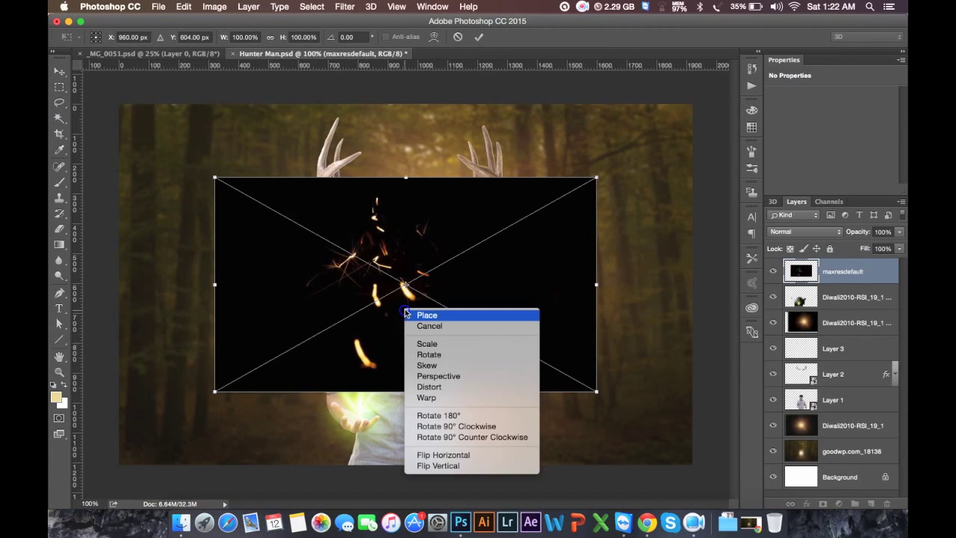
pyautogui.click(449, 466)
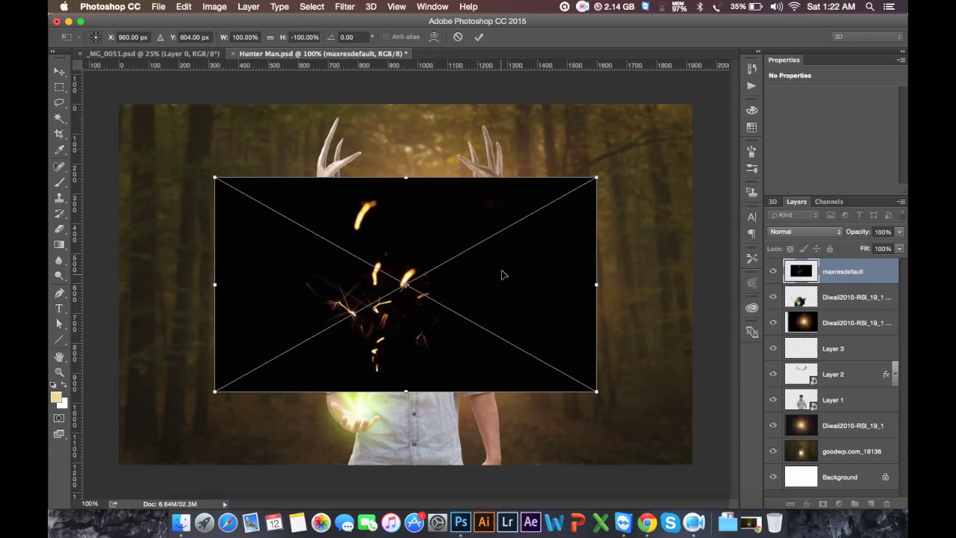
pyautogui.moveTo(596, 178); pyautogui.dragTo(421, 276)
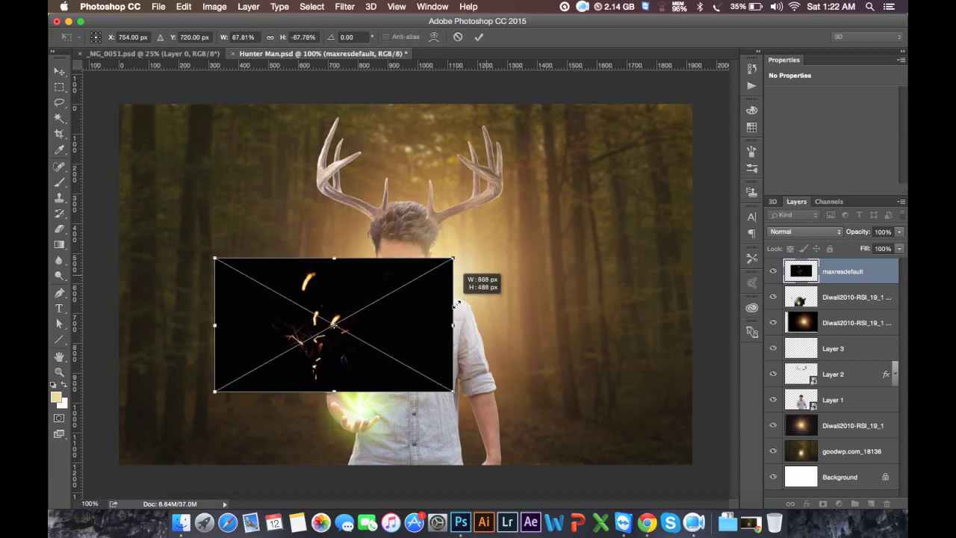
pyautogui.moveTo(386, 325); pyautogui.dragTo(443, 352)
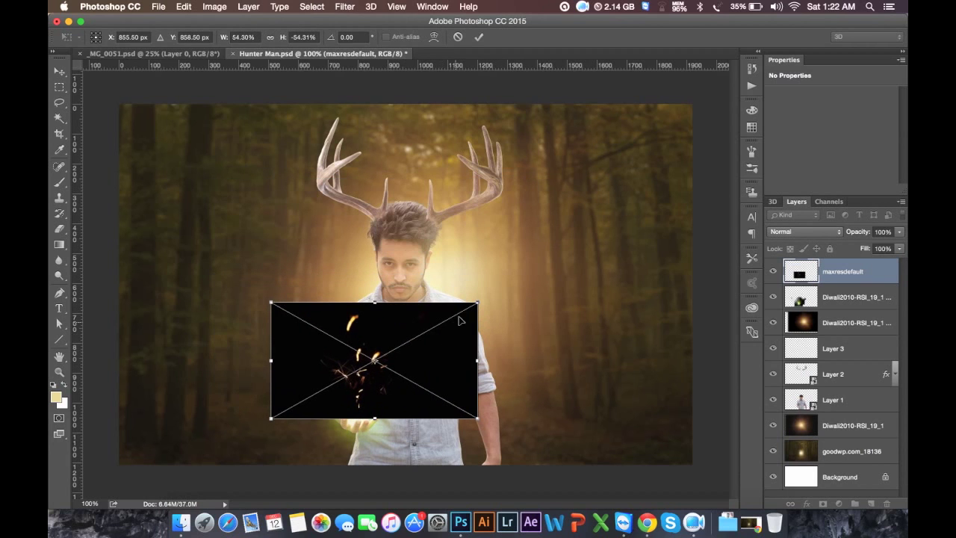
pyautogui.moveTo(473, 308); pyautogui.dragTo(454, 303)
pyautogui.moveTo(429, 340); pyautogui.dragTo(441, 348)
pyautogui.press('Return')
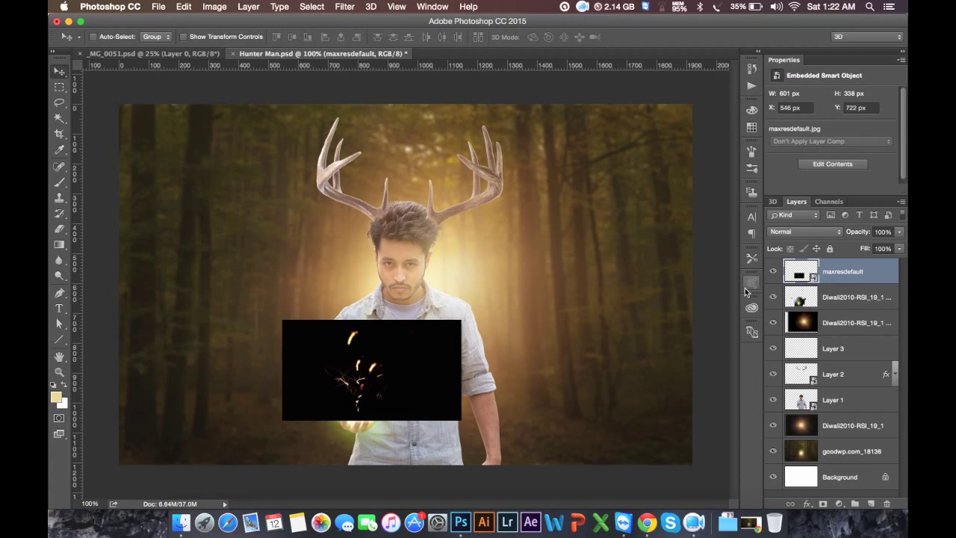
# - Blend the sparks layer in Screen mode, nudge it onto the hand, and rasterize it
pyautogui.click(805, 231)
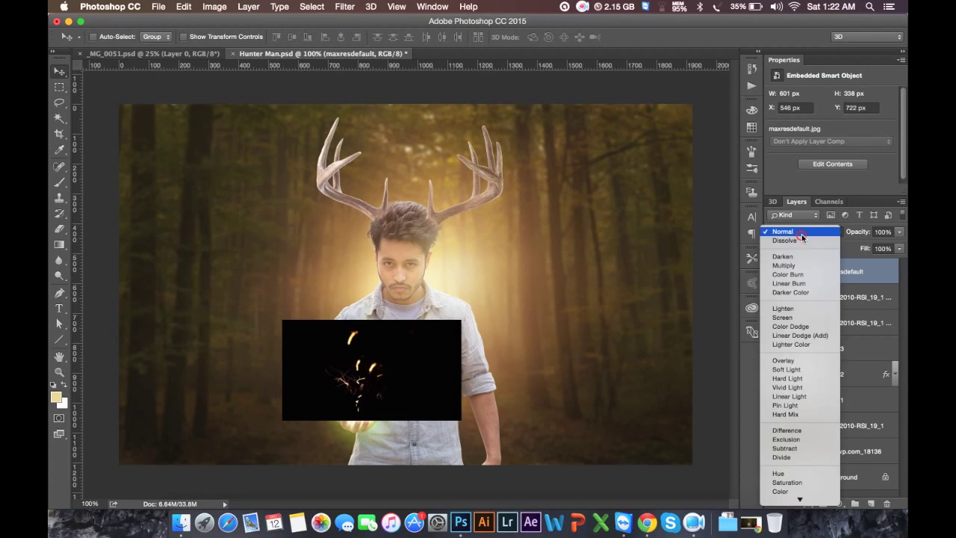
pyautogui.click(804, 317)
pyautogui.moveTo(388, 360); pyautogui.dragTo(398, 366)
pyautogui.rightClick(858, 275)
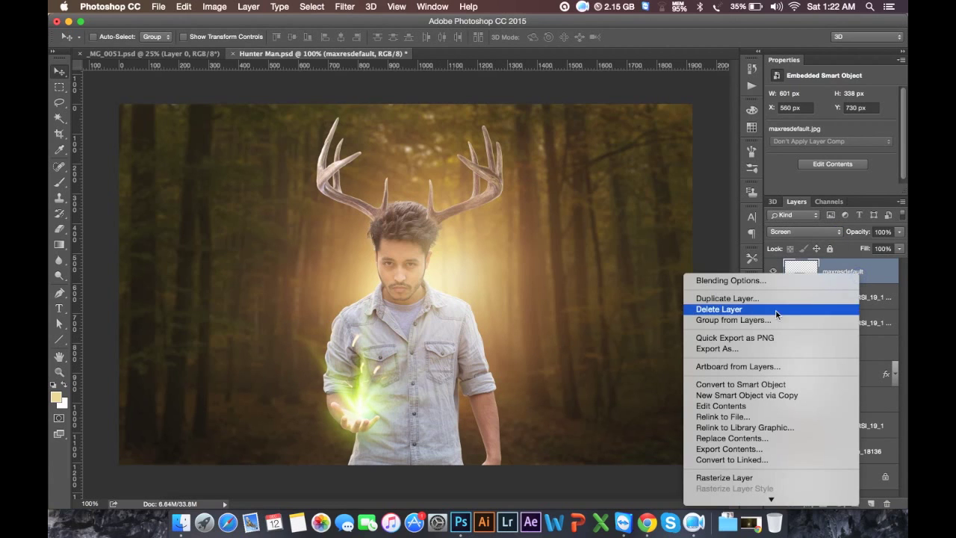
pyautogui.click(741, 478)
# - Shift the sparks layer's hue to +45 with Hue/Saturation
pyautogui.click(214, 6)
pyautogui.moveTo(234, 39)
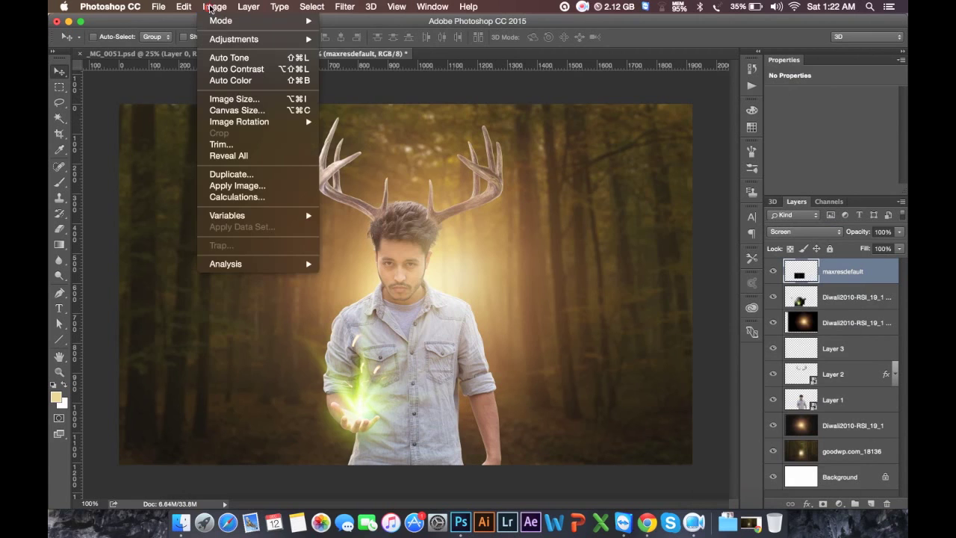
pyautogui.click(364, 103)
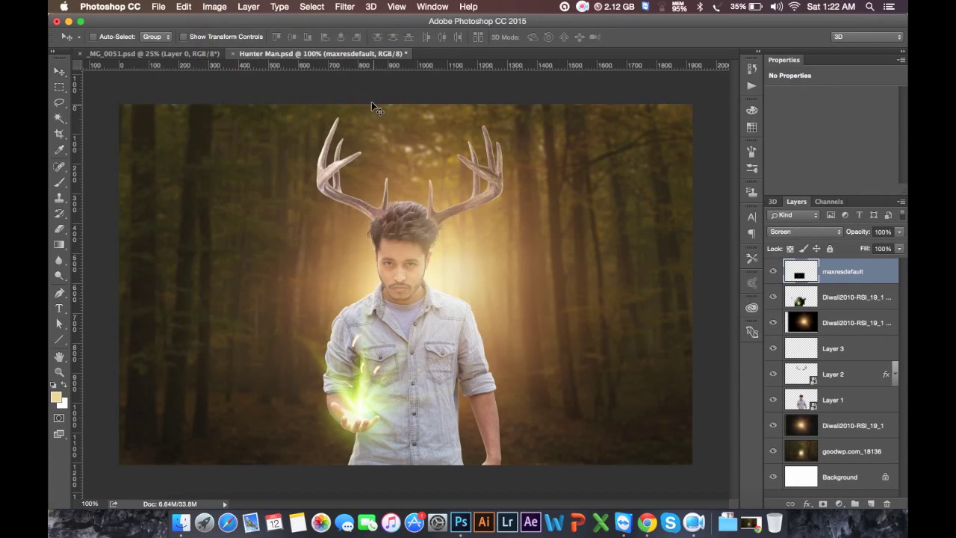
pyautogui.moveTo(624, 171); pyautogui.dragTo(651, 180)
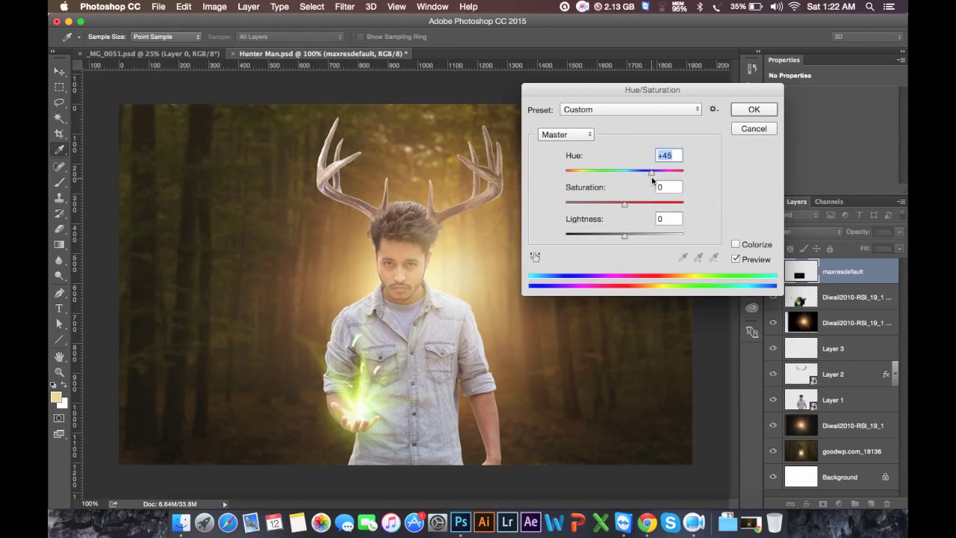
pyautogui.click(751, 109)
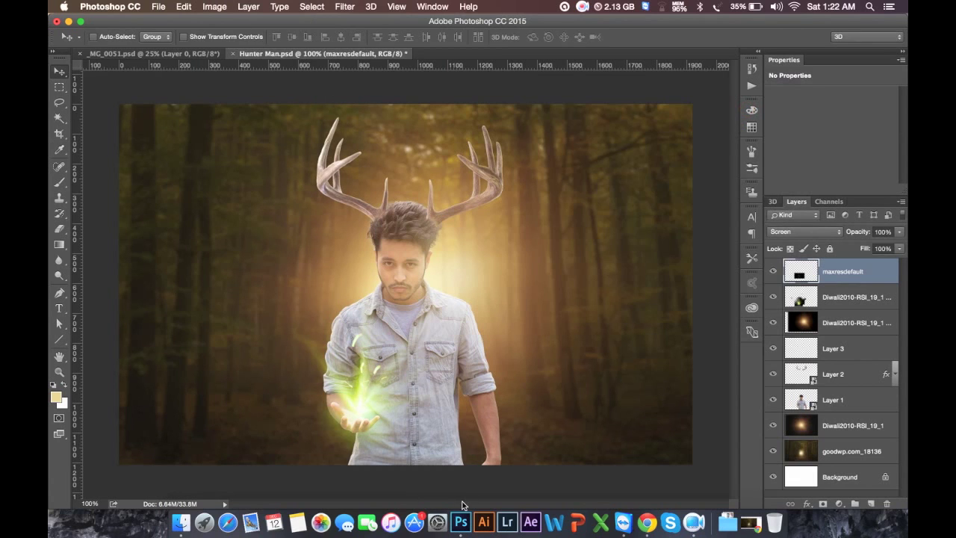
pyautogui.click(182, 515)
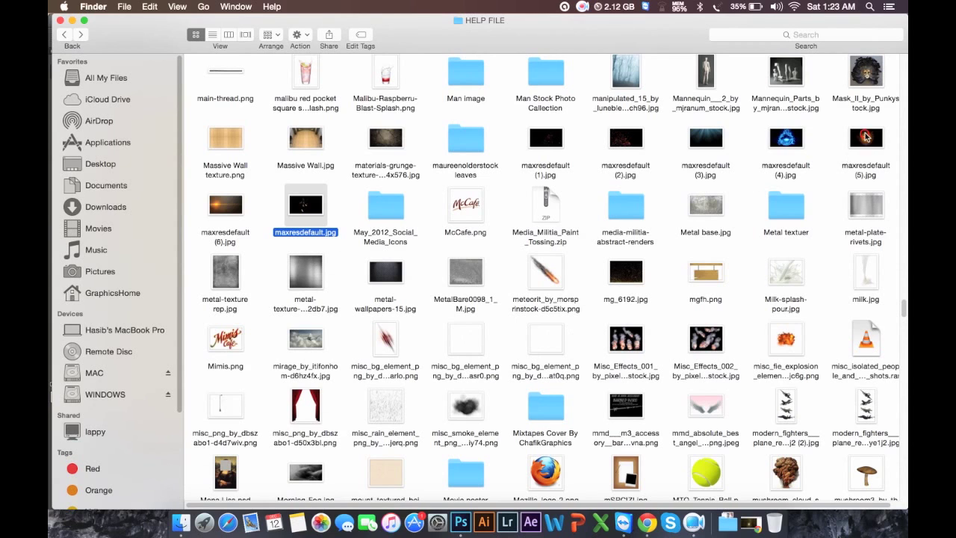
# - Drag the blue fire image maxresdefault (4).jpg from HELP FILE onto the Photoshop canvas
pyautogui.moveTo(865, 141); pyautogui.dragTo(582, 299)
pyautogui.moveTo(785, 140); pyautogui.dragTo(460, 253)
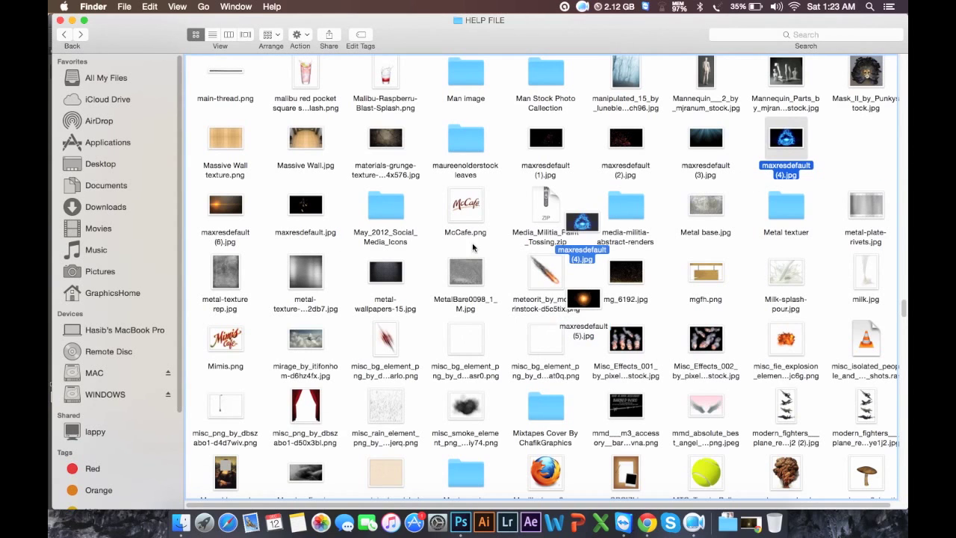
pyautogui.moveTo(402, 463); pyautogui.dragTo(466, 515)
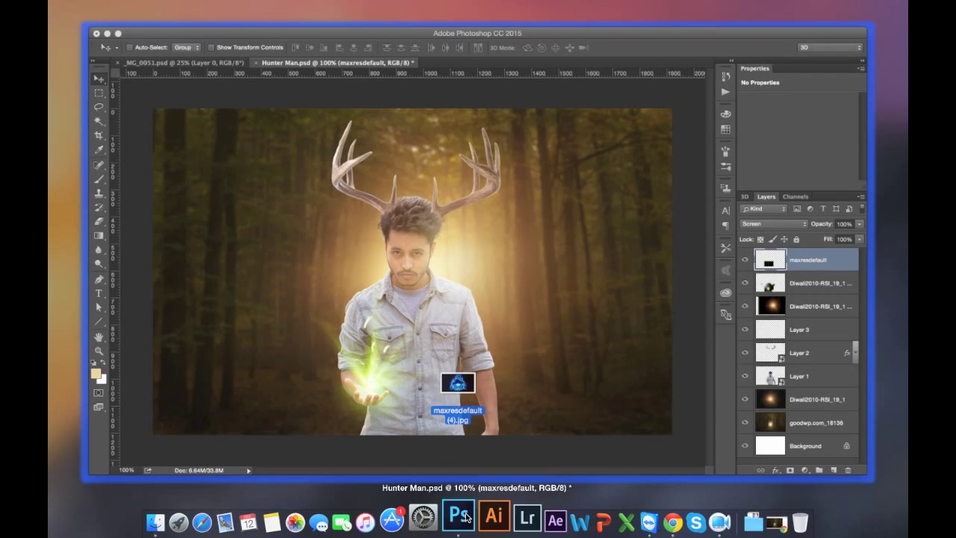
pyautogui.moveTo(466, 515)
pyautogui.mouseDown()
pyautogui.moveTo(456, 371)
pyautogui.moveTo(388, 369)
pyautogui.mouseUp()
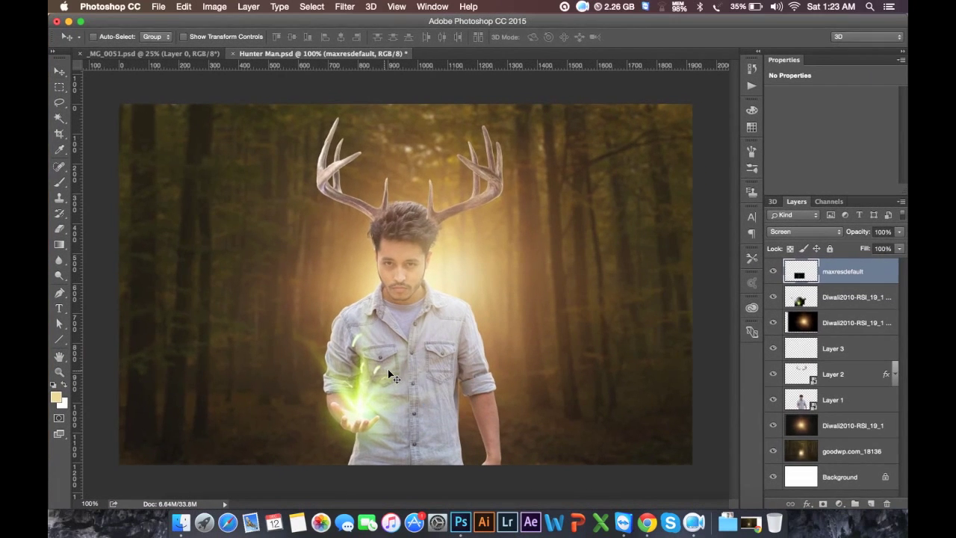
# - Commit the placed blue fire image and set its blend mode to Screen
pyautogui.click(477, 37)
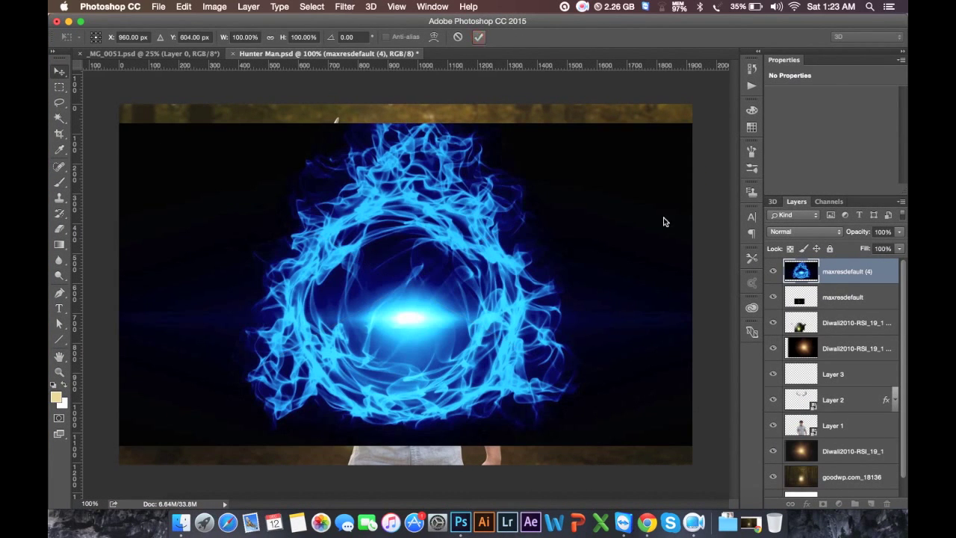
pyautogui.click(790, 235)
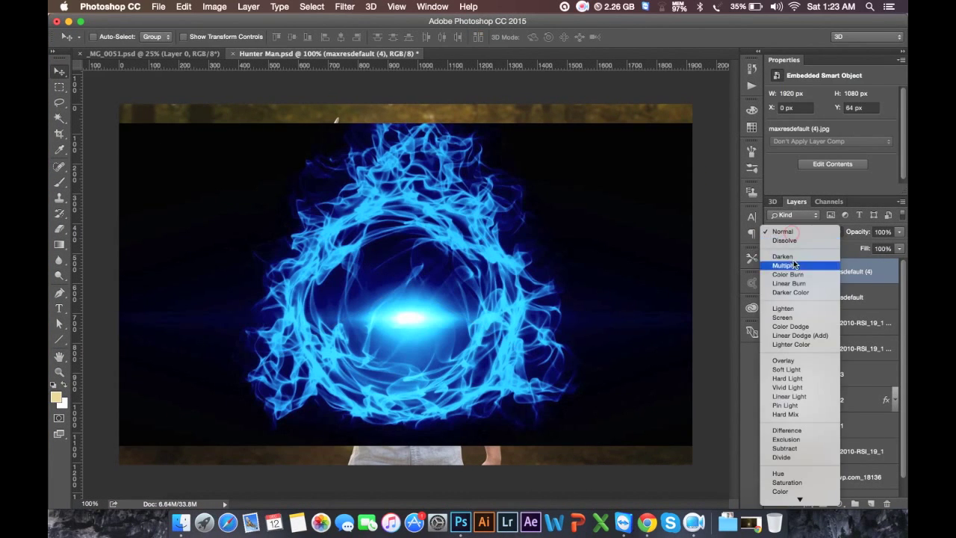
pyautogui.click(782, 317)
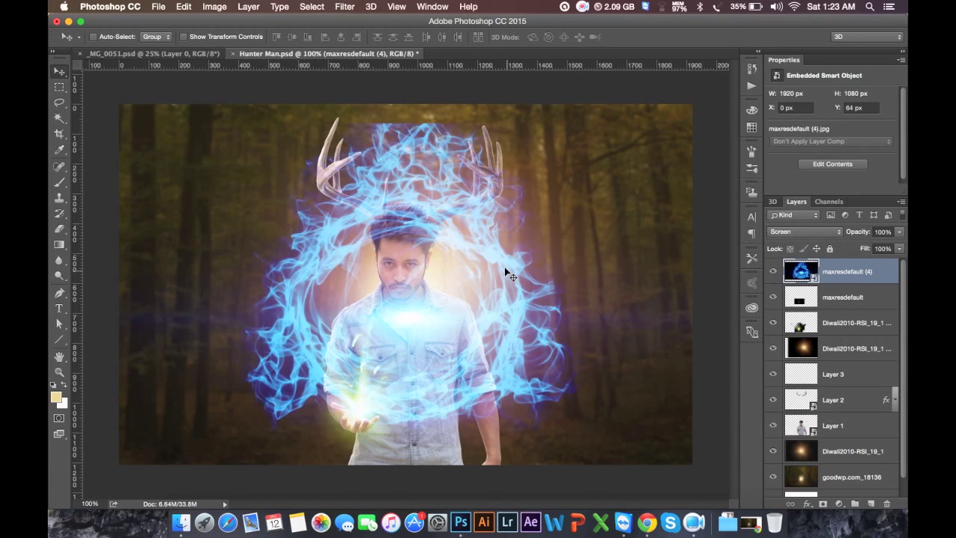
# - Shrink the blue fire to 260×146 px and place it just above the glowing palm
pyautogui.hotkey('ctrl', 't')
pyautogui.moveTo(687, 130)
pyautogui.mouseDown()
pyautogui.moveTo(209, 403)
pyautogui.moveTo(390, 371)
pyautogui.mouseUp()
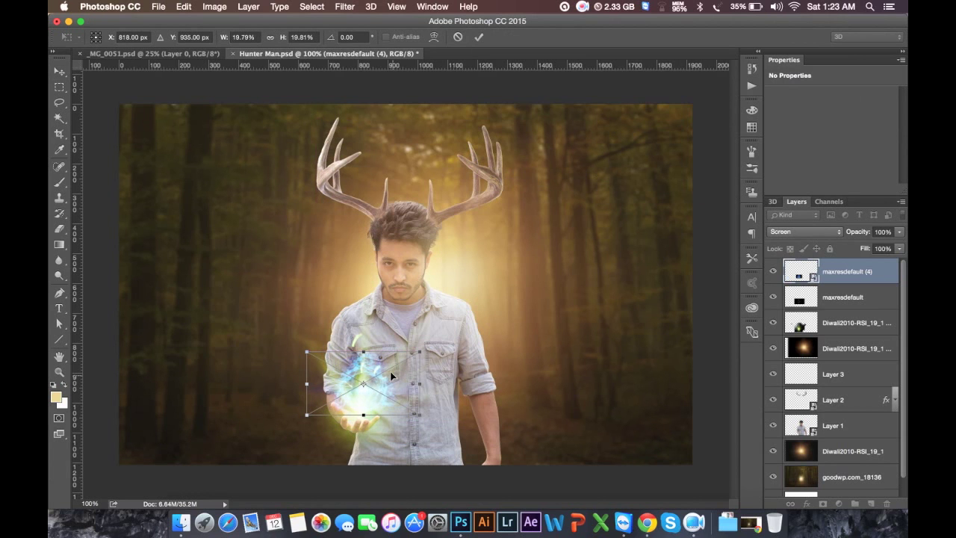
pyautogui.scroll(5, 390, 371)
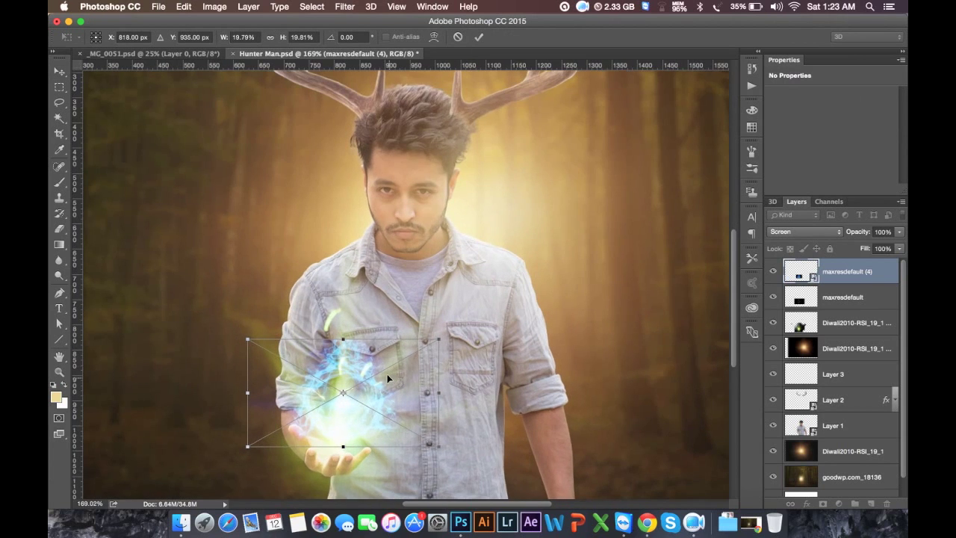
pyautogui.moveTo(387, 379)
pyautogui.mouseDown()
pyautogui.moveTo(428, 299)
pyautogui.moveTo(421, 279)
pyautogui.mouseUp()
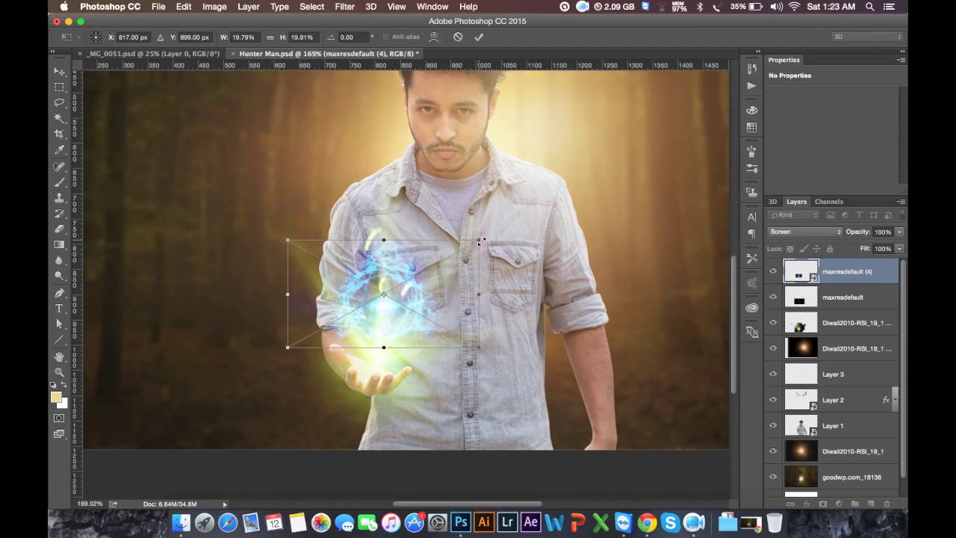
pyautogui.moveTo(480, 241)
pyautogui.mouseDown()
pyautogui.moveTo(423, 246)
pyautogui.moveTo(418, 321)
pyautogui.mouseUp()
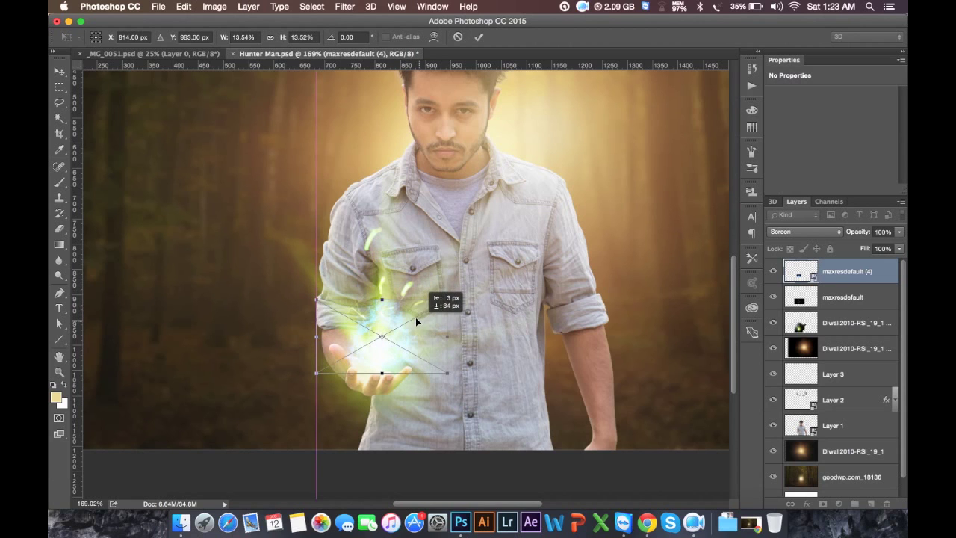
pyautogui.moveTo(417, 321)
pyautogui.mouseDown()
pyautogui.moveTo(427, 244)
pyautogui.moveTo(429, 254)
pyautogui.mouseUp()
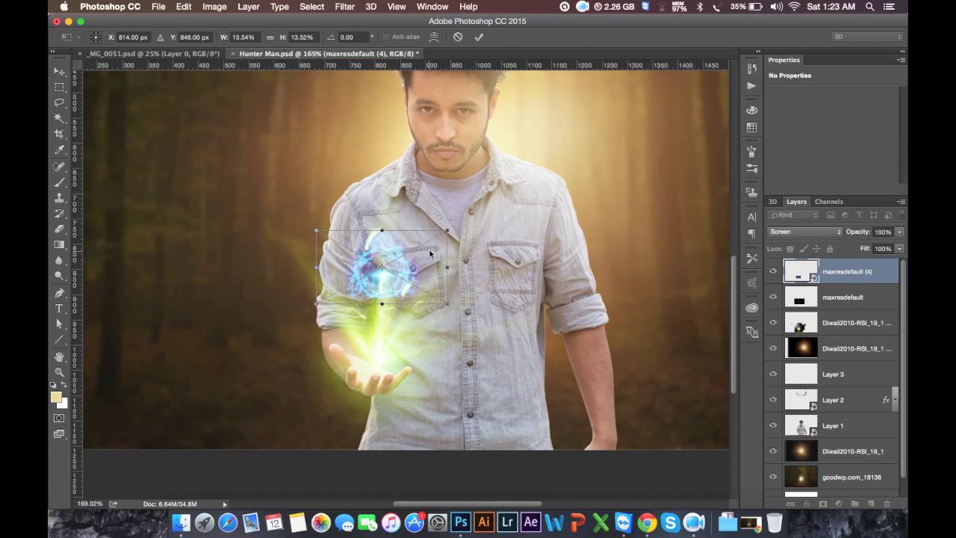
pyautogui.press('Return')
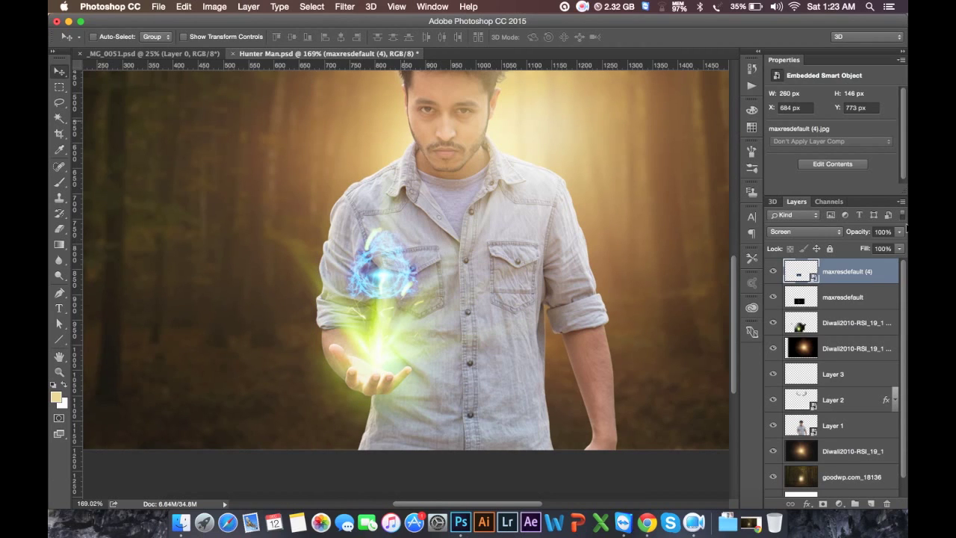
# - Rasterize the swirl layer and shift its hue with Hue/Saturation until it glows green
pyautogui.rightClick(866, 271)
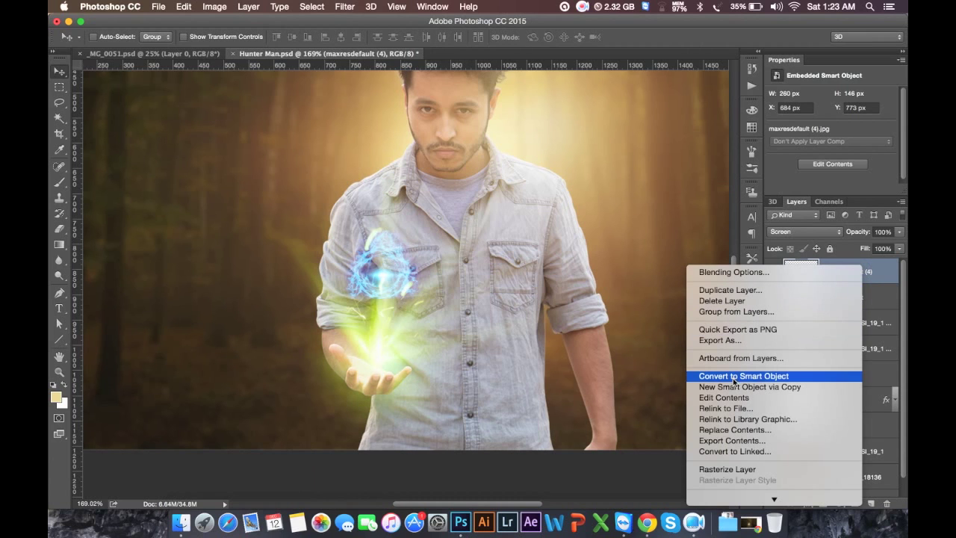
pyautogui.click(727, 469)
pyautogui.click(214, 6)
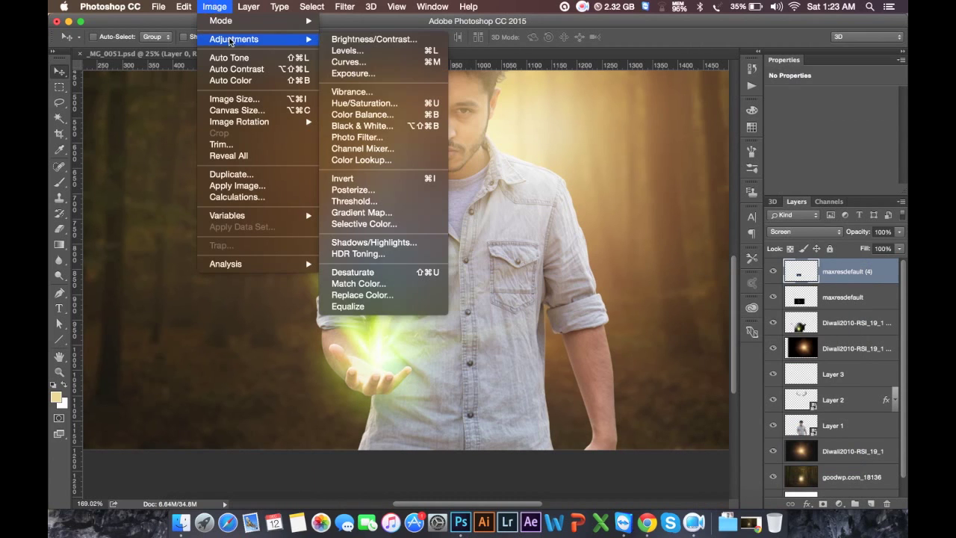
pyautogui.click(365, 103)
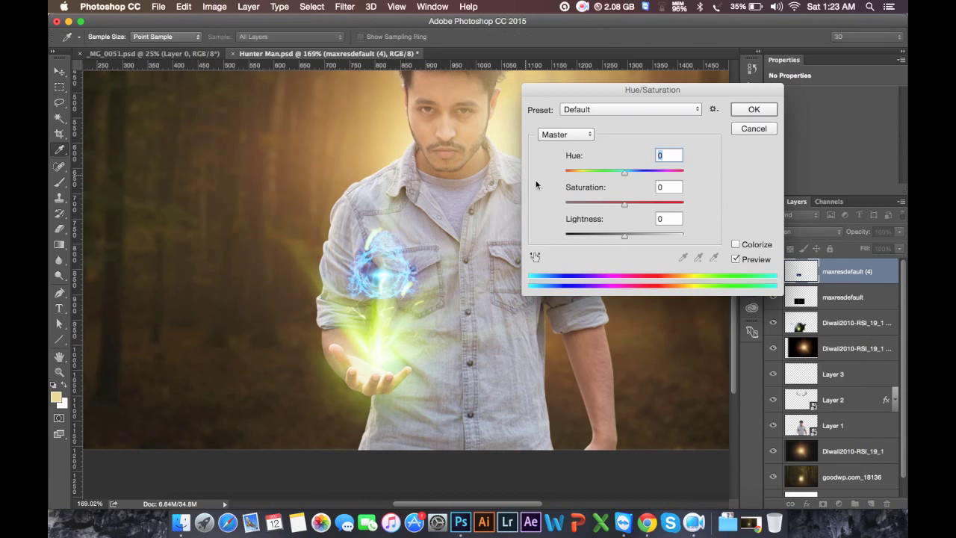
pyautogui.moveTo(625, 172)
pyautogui.mouseDown()
pyautogui.moveTo(659, 173)
pyautogui.moveTo(587, 172)
pyautogui.mouseUp()
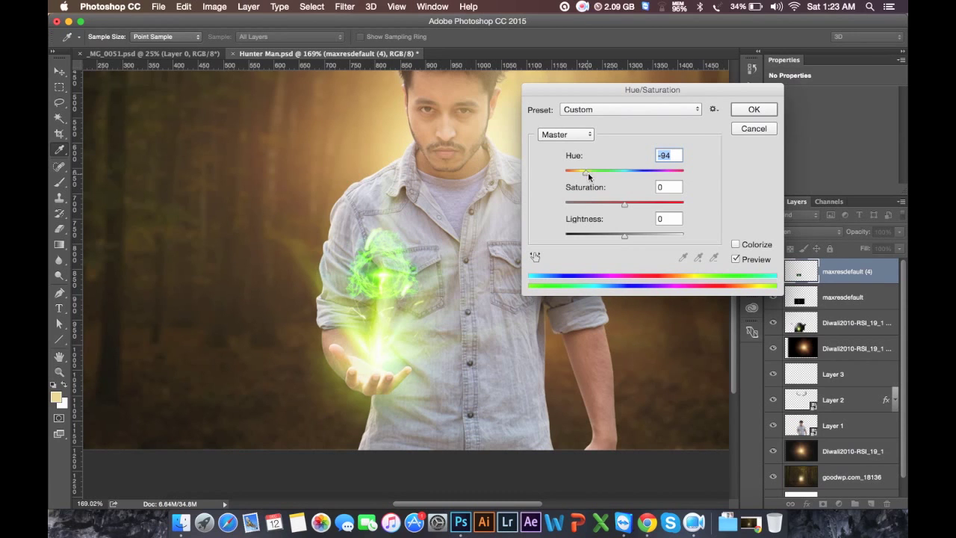
pyautogui.click(751, 110)
# - Move the green swirl down onto the palm and enlarge it to about 146%
pyautogui.press('v')
pyautogui.moveTo(516, 208); pyautogui.dragTo(507, 274)
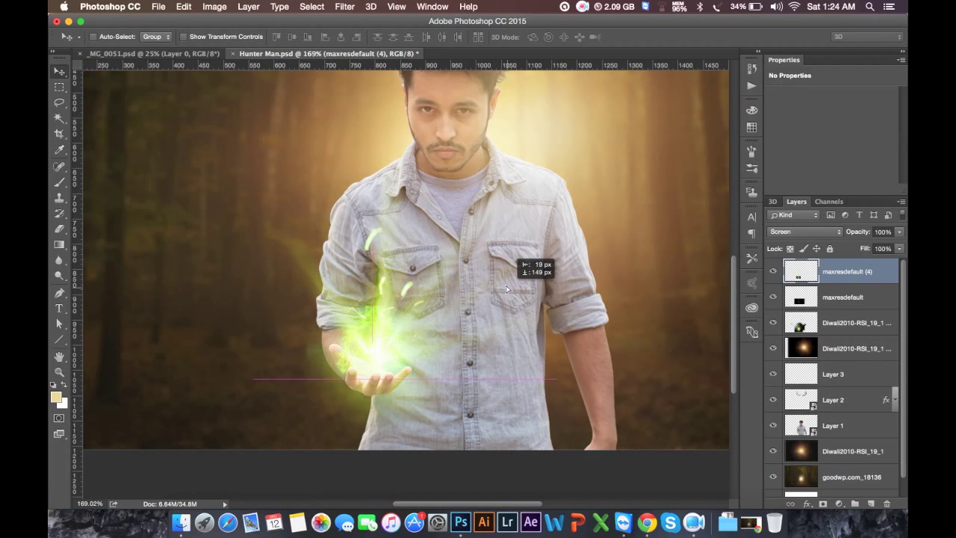
pyautogui.moveTo(507, 274); pyautogui.dragTo(504, 287)
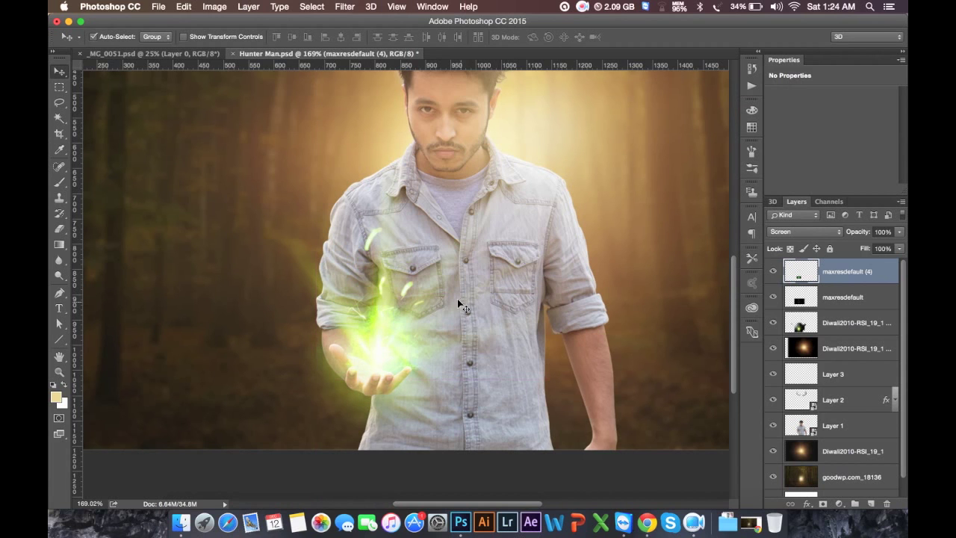
pyautogui.hotkey('ctrl', '+')
pyautogui.moveTo(427, 322); pyautogui.dragTo(429, 290)
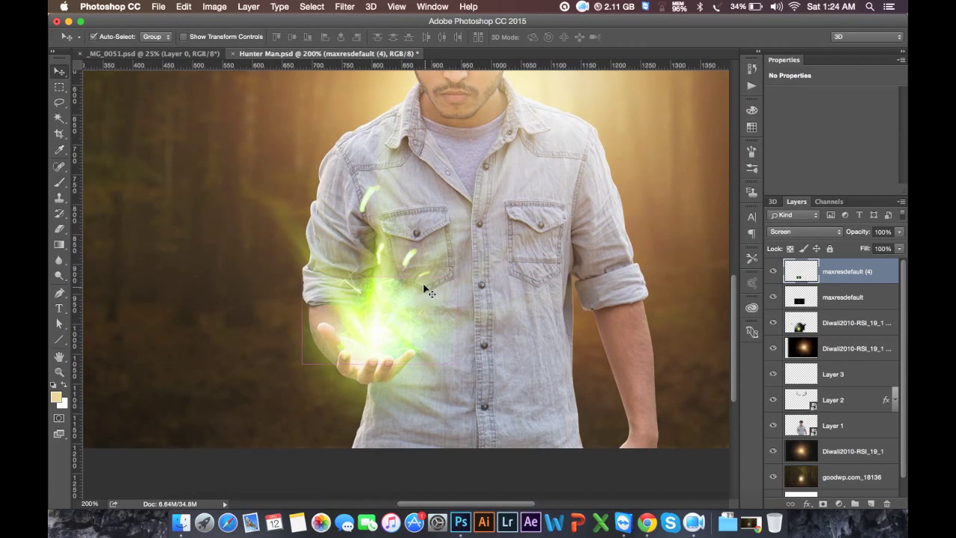
pyautogui.hotkey('ctrl', 't')
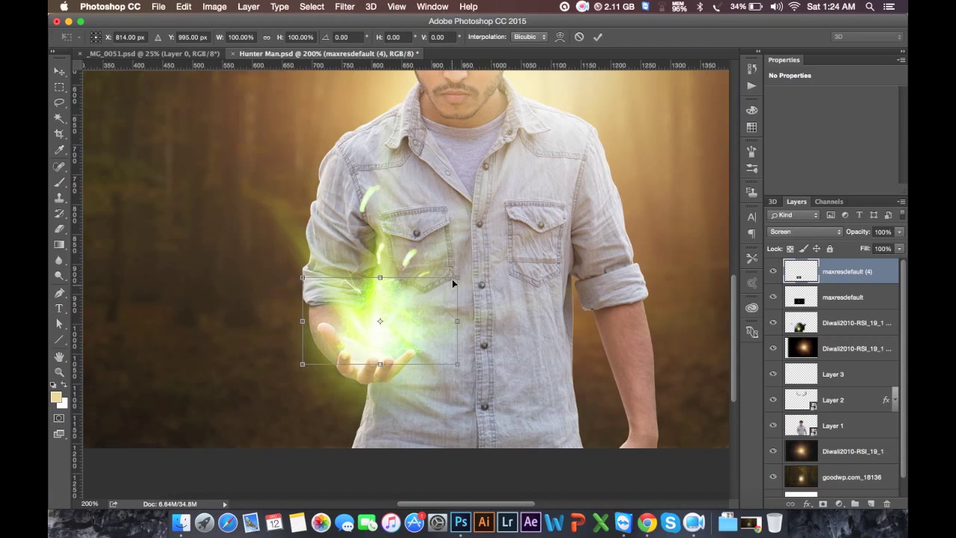
pyautogui.moveTo(458, 276)
pyautogui.mouseDown()
pyautogui.moveTo(528, 238)
pyautogui.moveTo(425, 278)
pyautogui.mouseUp()
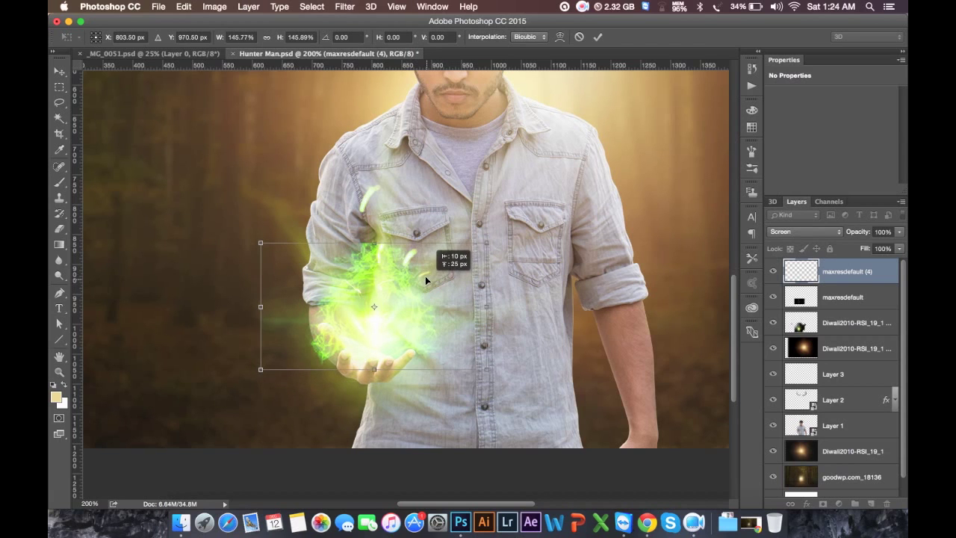
pyautogui.press('Return')
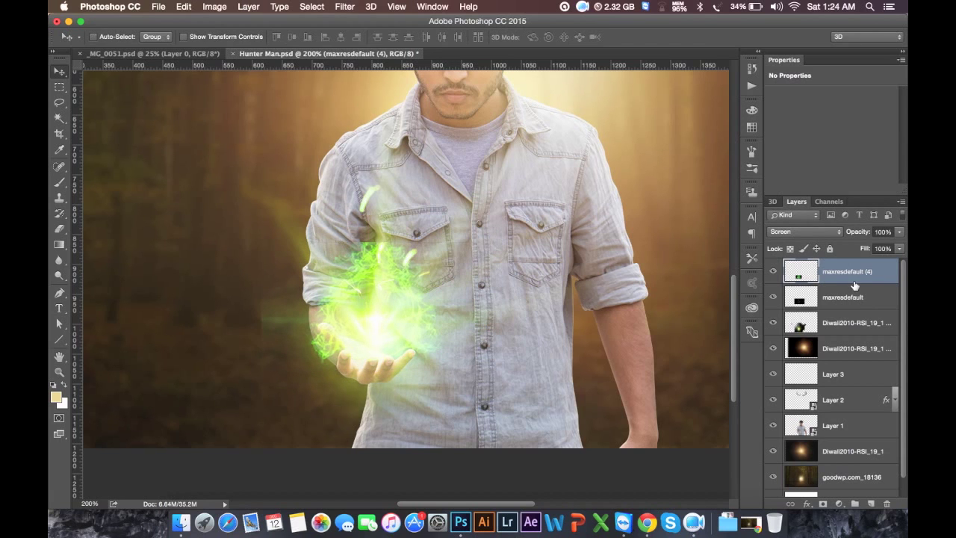
# - Move the swirl layer down two places below Diwali2010 and set the Eraser to 127 px
pyautogui.moveTo(852, 279); pyautogui.dragTo(849, 332)
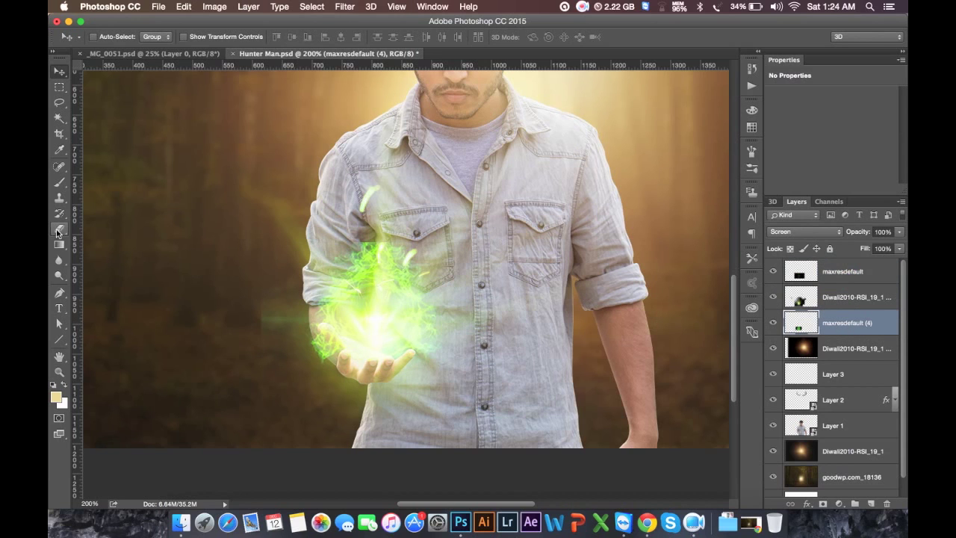
pyautogui.click(59, 229)
pyautogui.rightClick(256, 287)
pyautogui.doubleClick(373, 286)
pyautogui.write('127')
pyautogui.press('Return')
# - With the Eraser at 94% opacity, erase excess green glow above the hand and over the fingertips
pyautogui.click(258, 314)
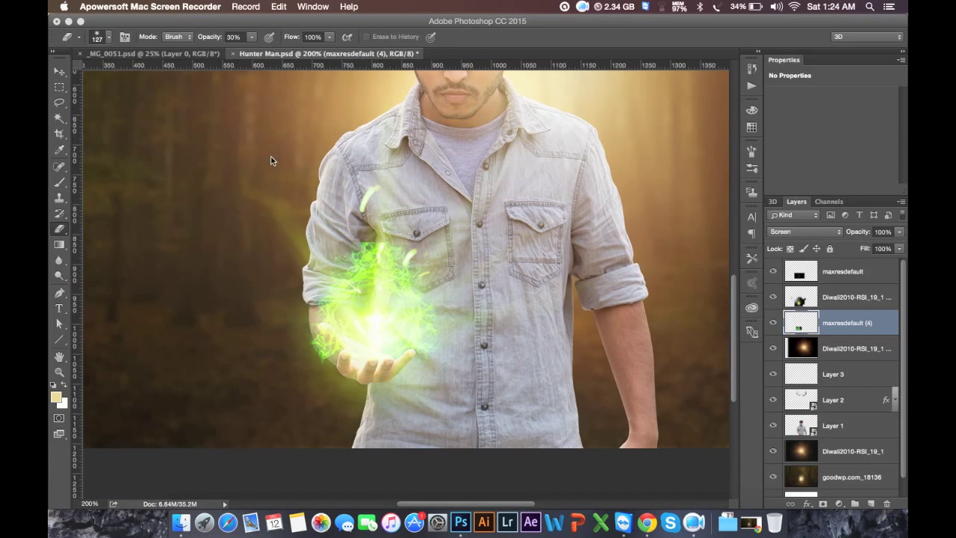
pyautogui.click(216, 39)
pyautogui.press('9')
pyautogui.press('4')
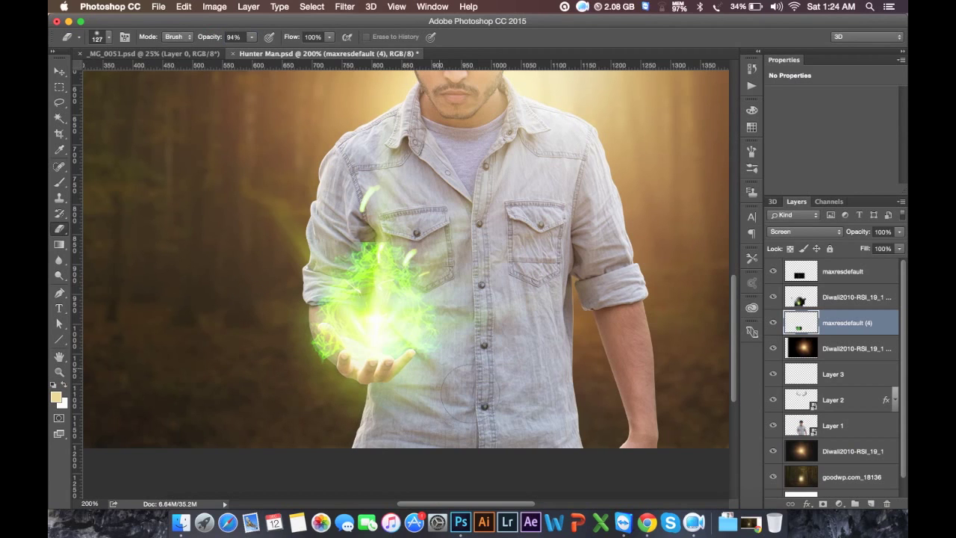
pyautogui.moveTo(388, 254); pyautogui.dragTo(415, 282)
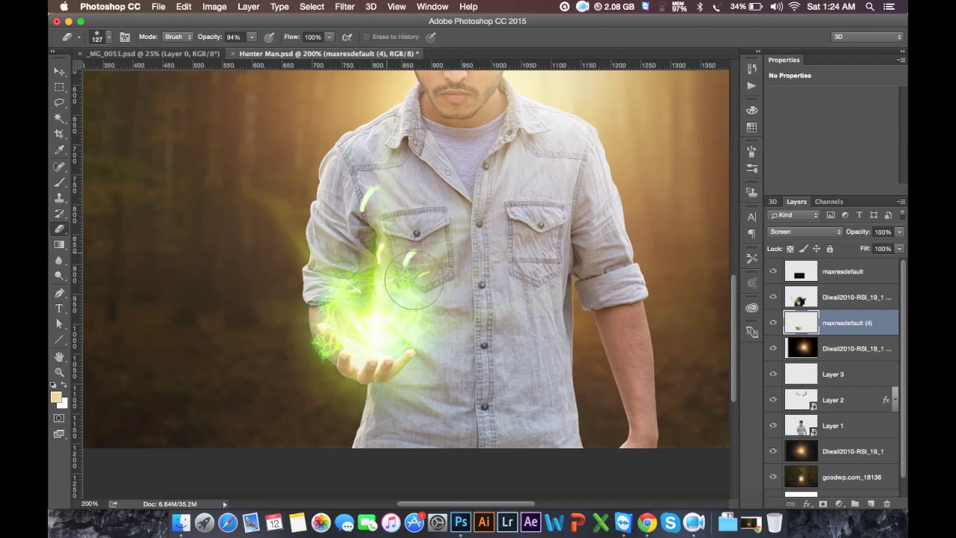
pyautogui.press('[')
pyautogui.press('[')
pyautogui.press('[')
pyautogui.moveTo(384, 372); pyautogui.dragTo(387, 377)
pyautogui.click(410, 357)
# - Shrink the green swirl to about 59% and shift it up over the palm
pyautogui.click(58, 72)
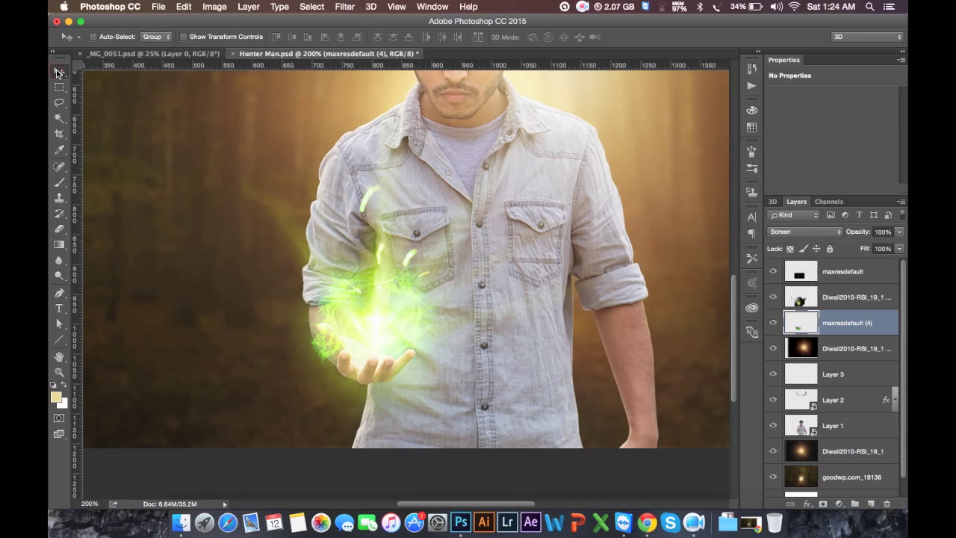
pyautogui.hotkey('ctrl', 't')
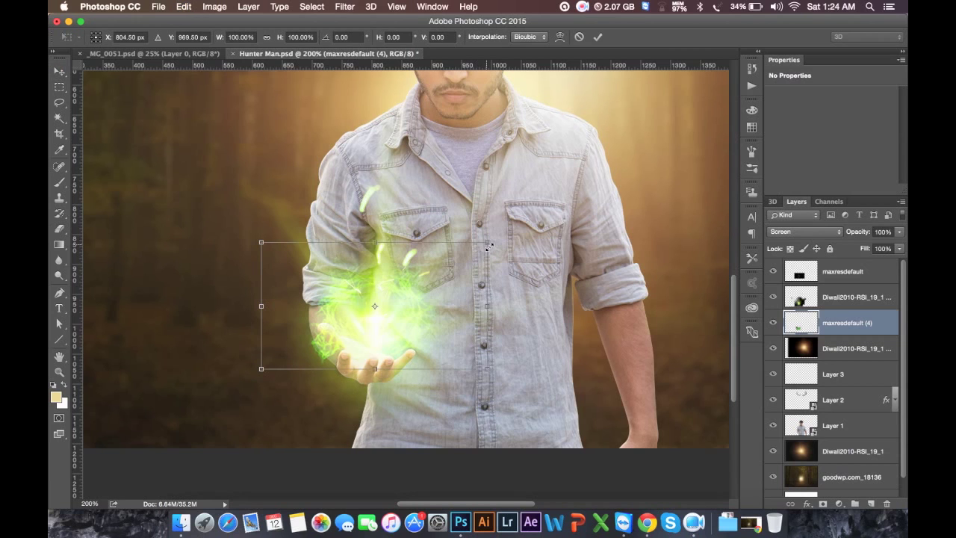
pyautogui.moveTo(488, 245); pyautogui.dragTo(441, 232)
pyautogui.moveTo(406, 304)
pyautogui.mouseDown()
pyautogui.moveTo(412, 232)
pyautogui.moveTo(424, 233)
pyautogui.moveTo(405, 321)
pyautogui.moveTo(423, 297)
pyautogui.mouseUp()
pyautogui.press('Return')
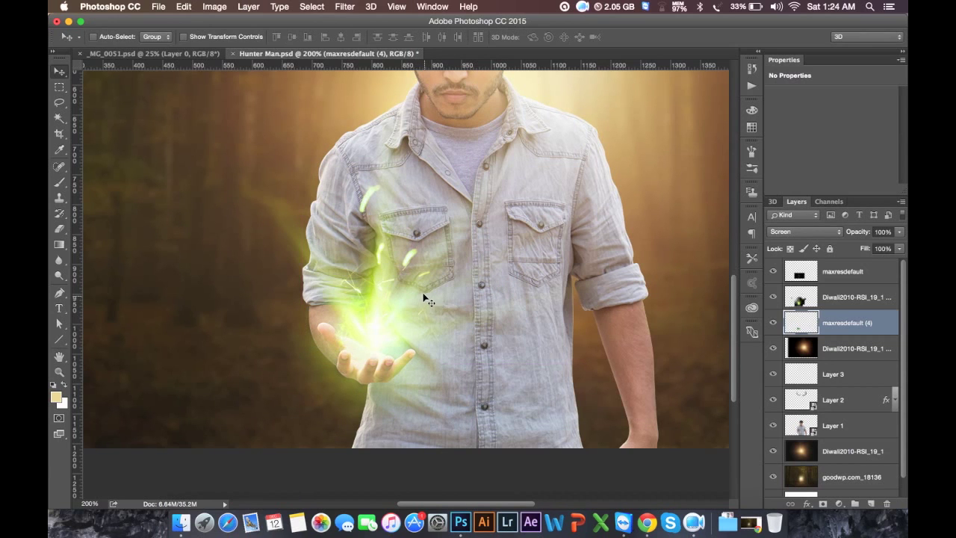
pyautogui.click(832, 299)
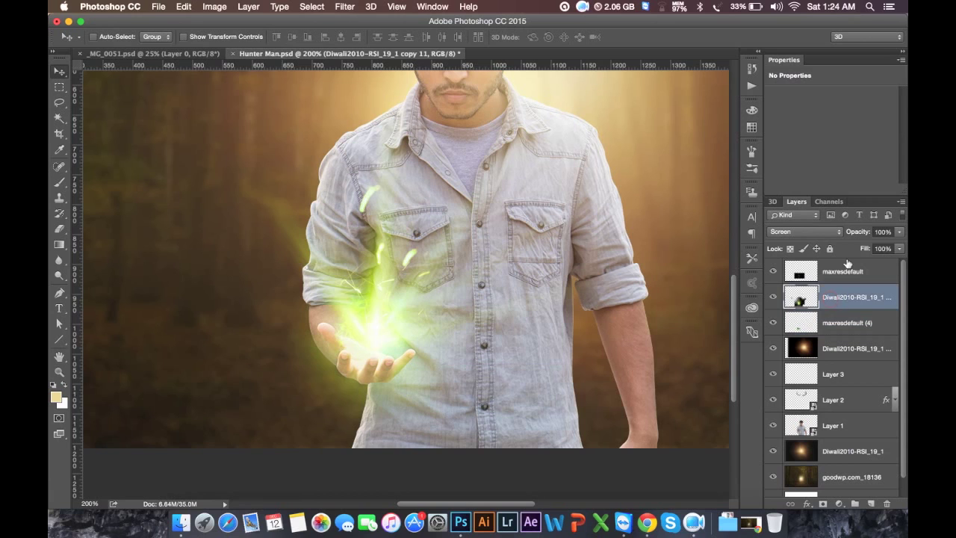
# - Lower the Diwali flare layer's opacity to 87% and duplicate the green swirl layer
pyautogui.moveTo(860, 236); pyautogui.dragTo(853, 230)
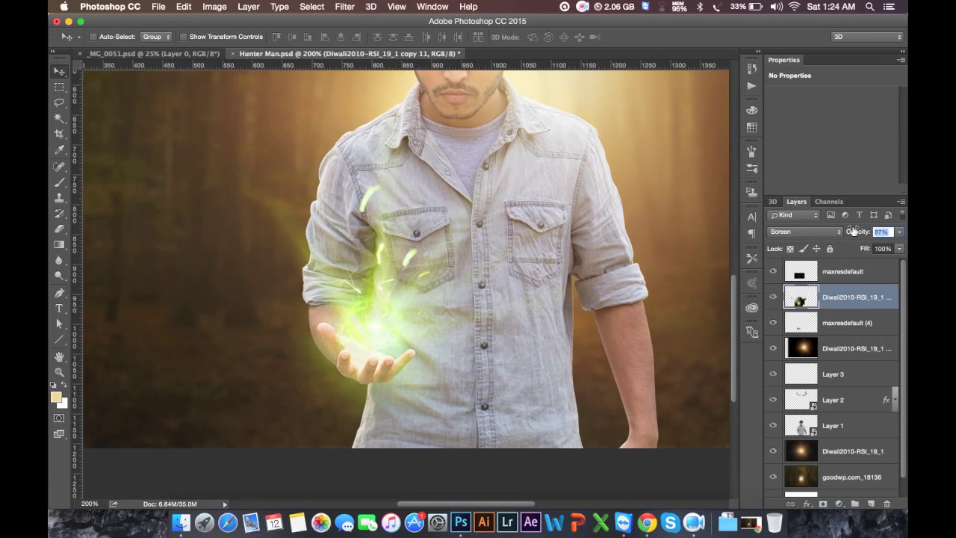
pyautogui.press('Return')
pyautogui.click(840, 322)
pyautogui.hotkey('ctrl', 'j')
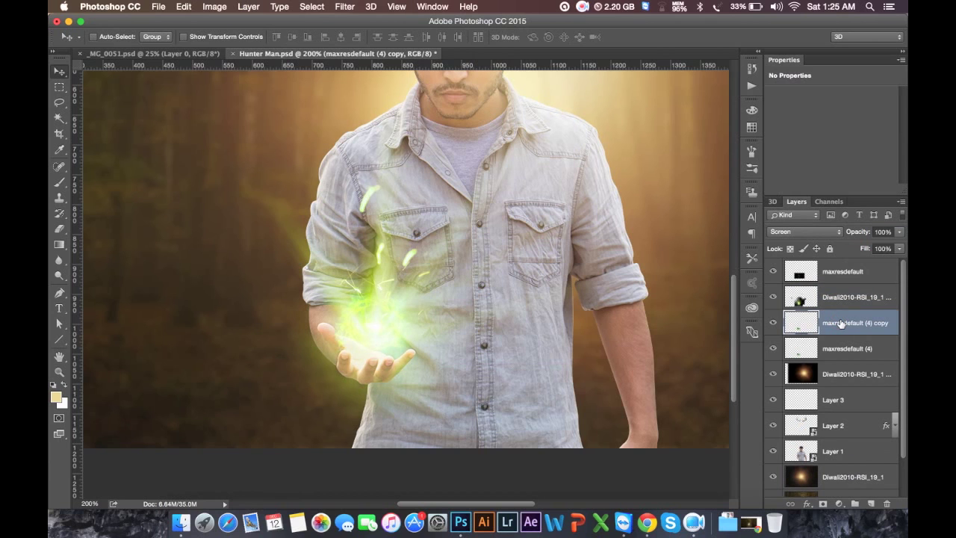
# - Soften the swirl copy with a 33.1 px Gaussian Blur
pyautogui.click(342, 7)
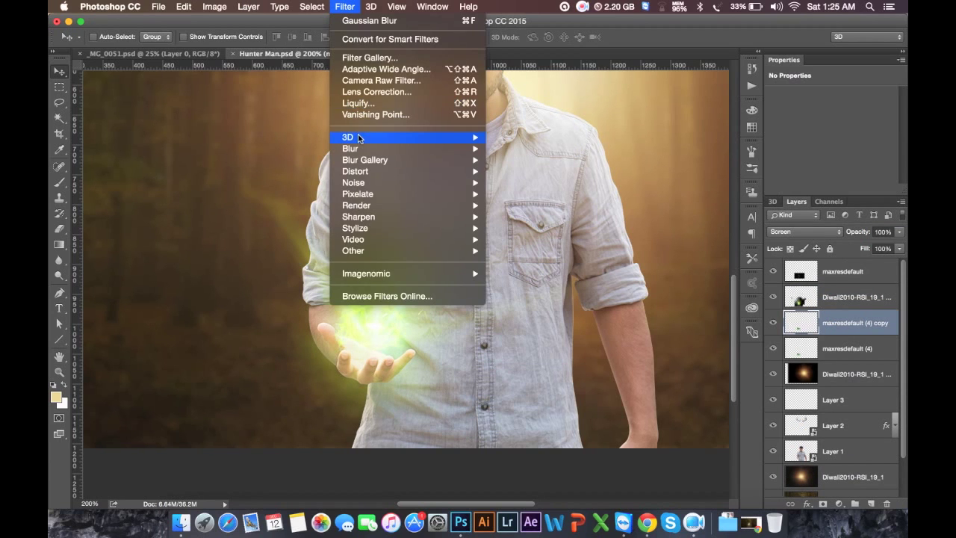
pyautogui.moveTo(351, 149)
pyautogui.click(522, 193)
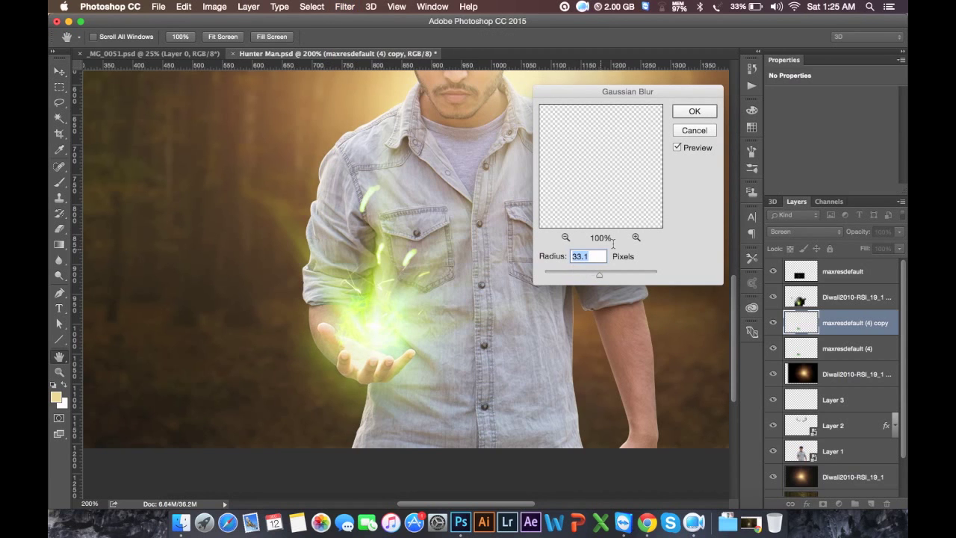
pyautogui.click(693, 111)
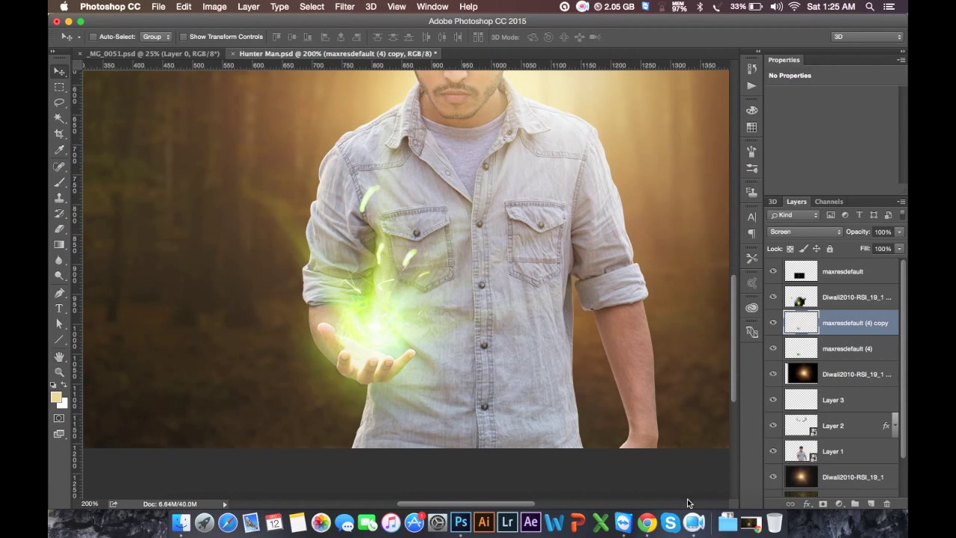
# - Pick up the yellow light texture in the HELP FILE folder and carry it toward Photoshop
pyautogui.click(181, 522)
pyautogui.scroll(-10, 522, 299)
pyautogui.moveTo(620, 392)
pyautogui.mouseDown()
pyautogui.moveTo(601, 395)
pyautogui.moveTo(466, 517)
pyautogui.mouseUp()
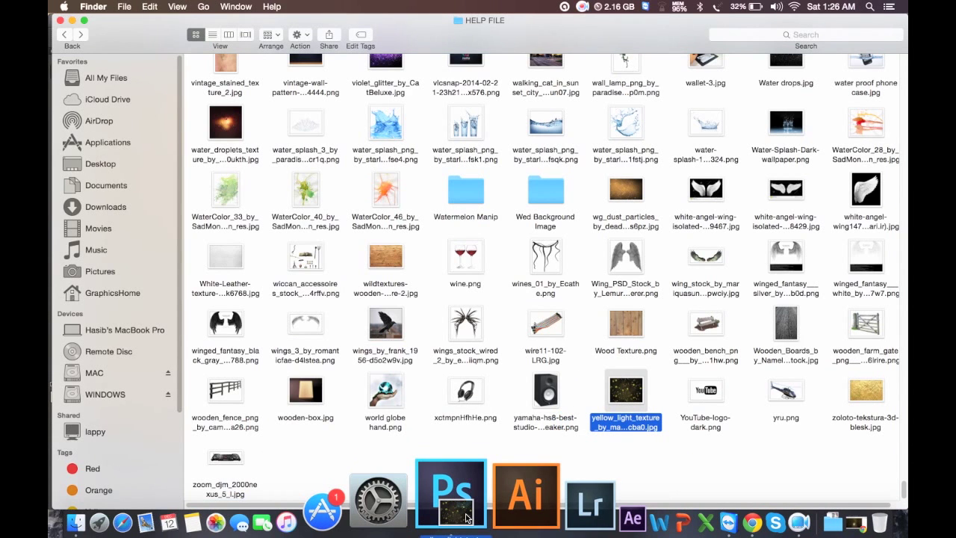
# - Drop the yellow_light_texture image onto the Hunter Man canvas as a placed layer
pyautogui.moveTo(466, 517)
pyautogui.mouseDown()
pyautogui.moveTo(484, 333)
pyautogui.moveTo(416, 340)
pyautogui.mouseUp()
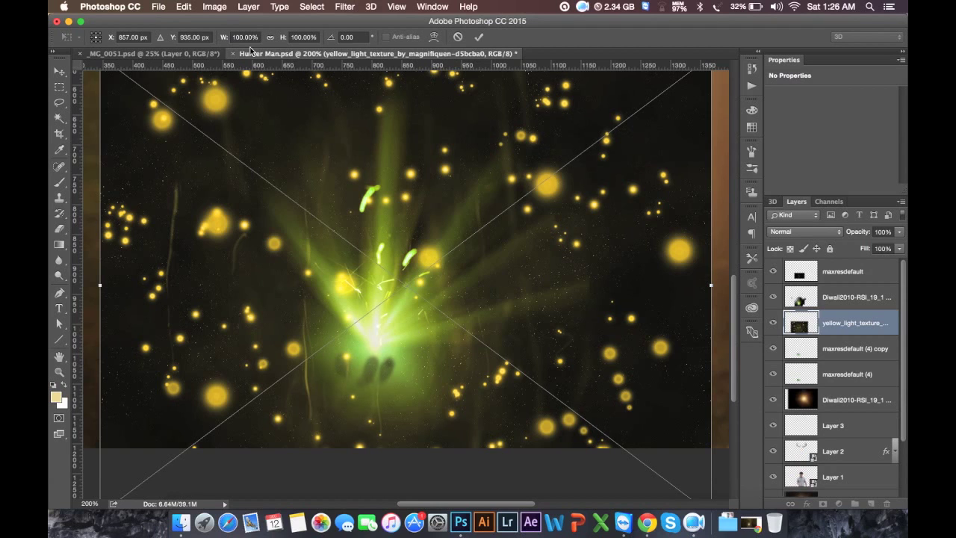
# - Shrink the light texture over the palm and blend it in Screen mode
pyautogui.moveTo(225, 38); pyautogui.dragTo(179, 53)
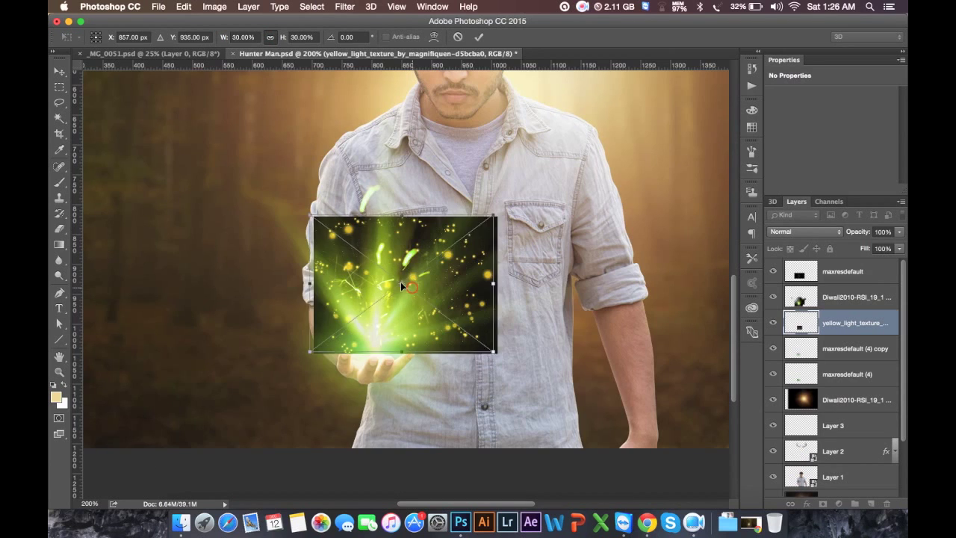
pyautogui.moveTo(401, 282); pyautogui.dragTo(382, 314)
pyautogui.press('Return')
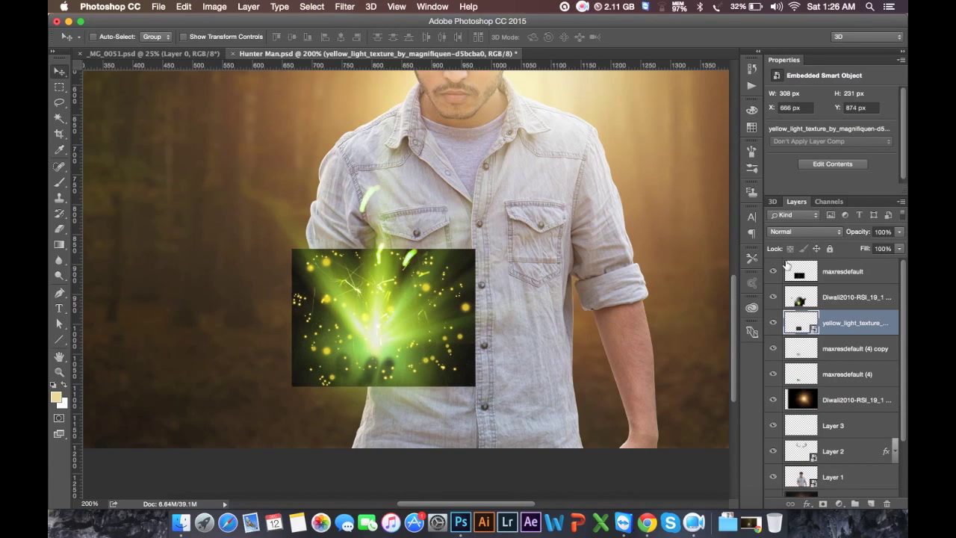
pyautogui.click(794, 234)
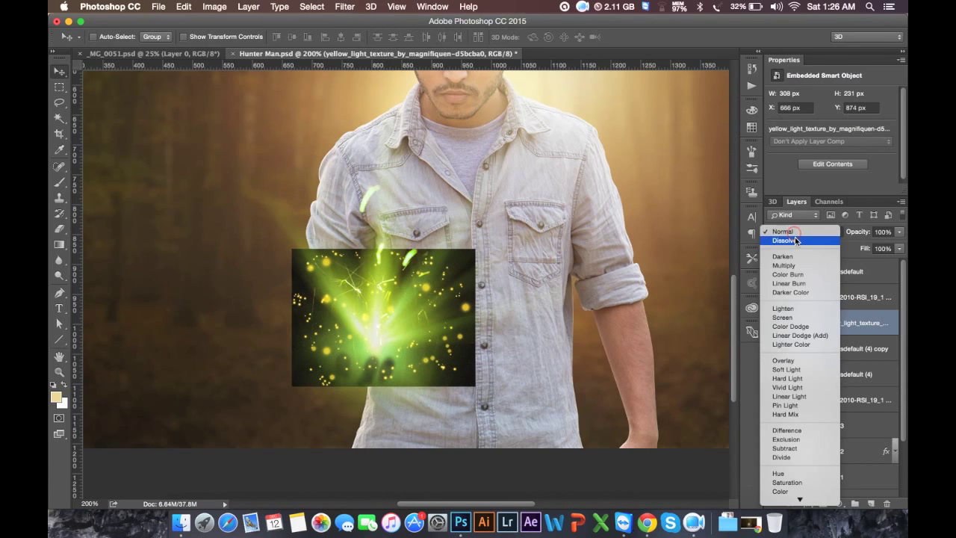
pyautogui.click(782, 307)
pyautogui.moveTo(441, 306); pyautogui.dragTo(419, 330)
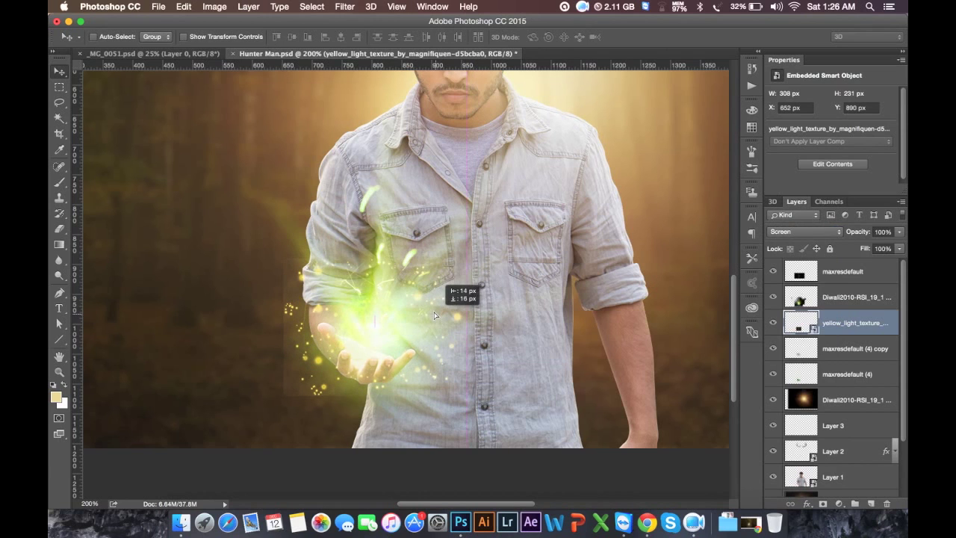
# - Rasterize the light texture and erase stray glow around the hand with a 175 px eraser
pyautogui.click(59, 228)
pyautogui.click(520, 218)
pyautogui.click(562, 205)
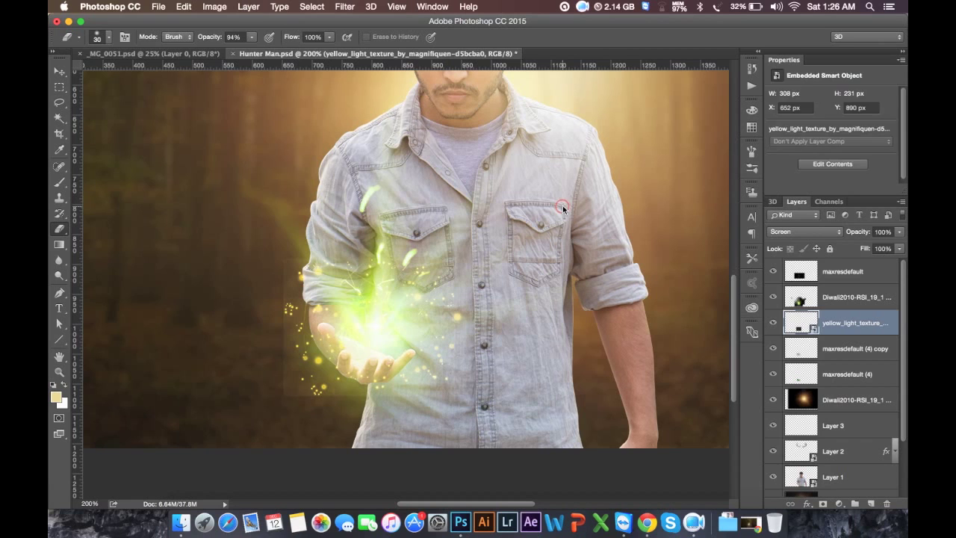
pyautogui.press(']')
pyautogui.press(']')
pyautogui.press(']')
pyautogui.press(']')
pyautogui.press(']')
pyautogui.press(']')
pyautogui.press(']')
pyautogui.press(']')
pyautogui.press(']')
pyautogui.press(']')
pyautogui.moveTo(317, 302); pyautogui.dragTo(314, 358)
pyautogui.moveTo(443, 446); pyautogui.dragTo(355, 454)
pyautogui.moveTo(315, 409)
pyautogui.mouseDown()
pyautogui.moveTo(284, 391)
pyautogui.moveTo(277, 341)
pyautogui.mouseUp()
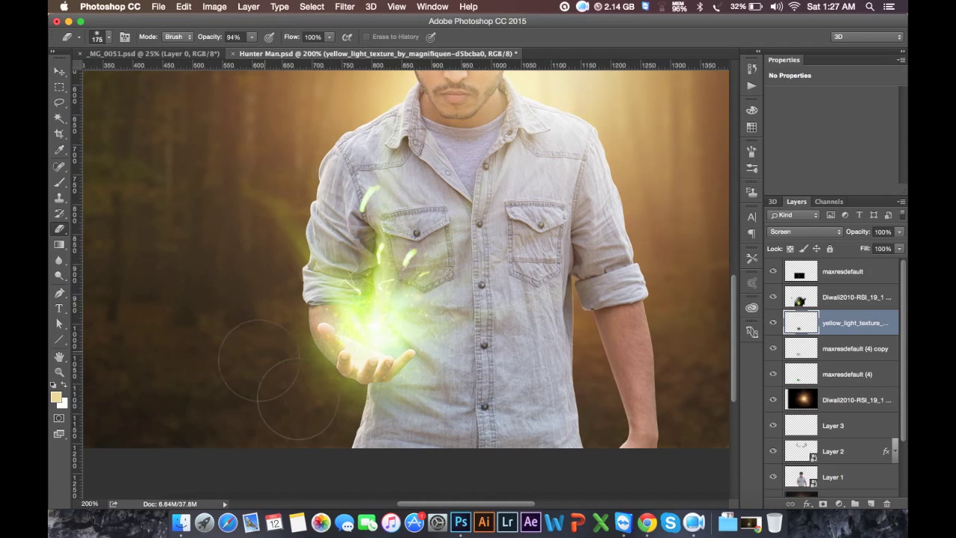
pyautogui.click(67, 76)
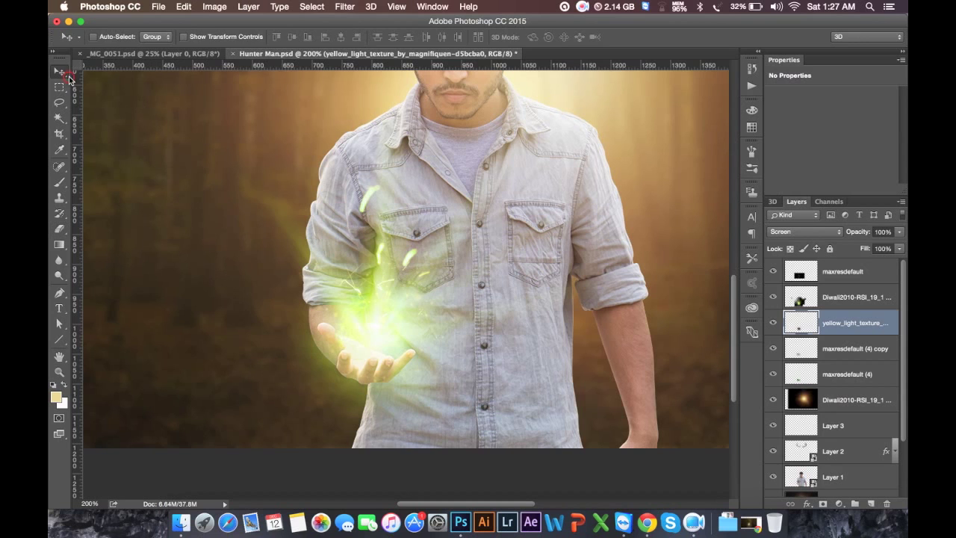
# - Raise the glow's saturation to +61 with a Vibrance adjustment
pyautogui.click(213, 8)
pyautogui.moveTo(234, 39)
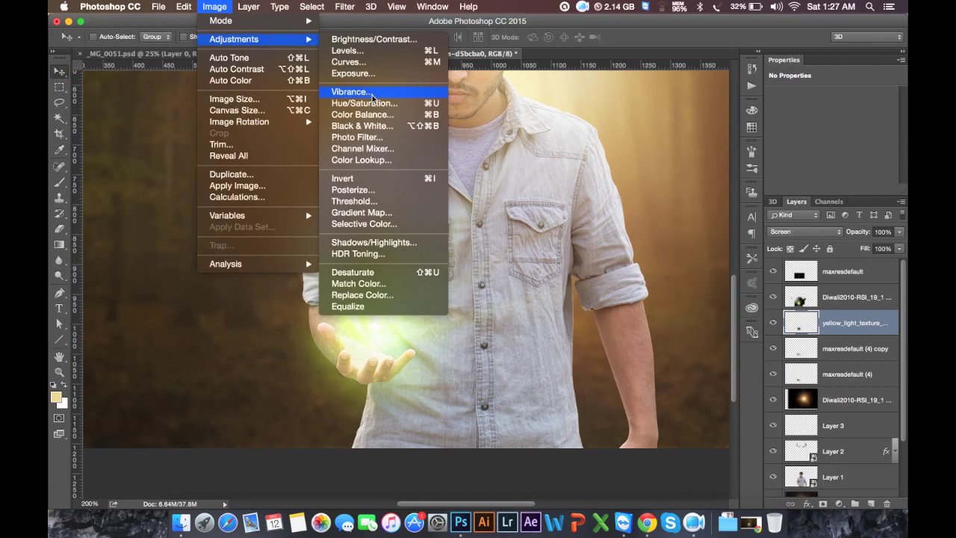
pyautogui.click(372, 95)
pyautogui.moveTo(647, 257); pyautogui.dragTo(682, 258)
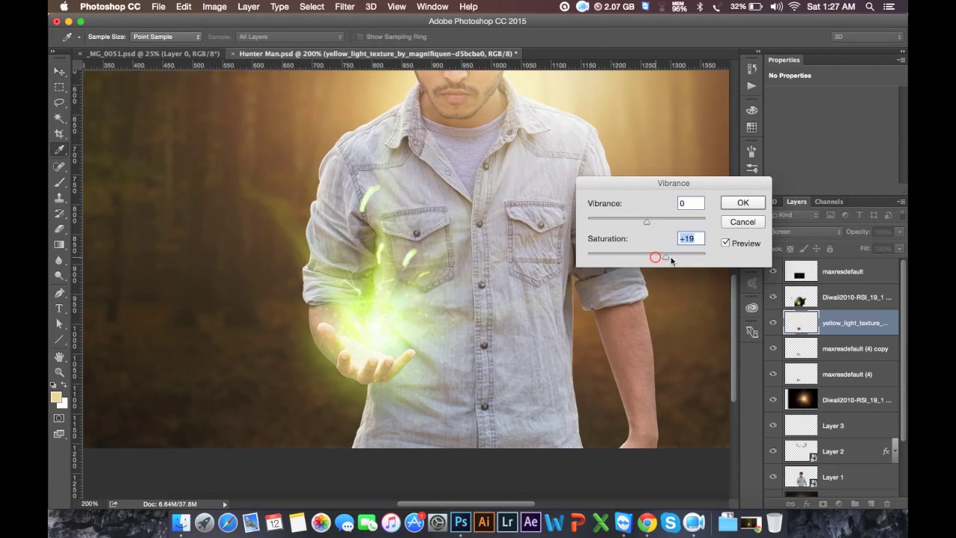
pyautogui.click(739, 203)
# - Shift the glow's hue +16 toward green with Hue/Saturation and nudge it over the palm
pyautogui.click(214, 6)
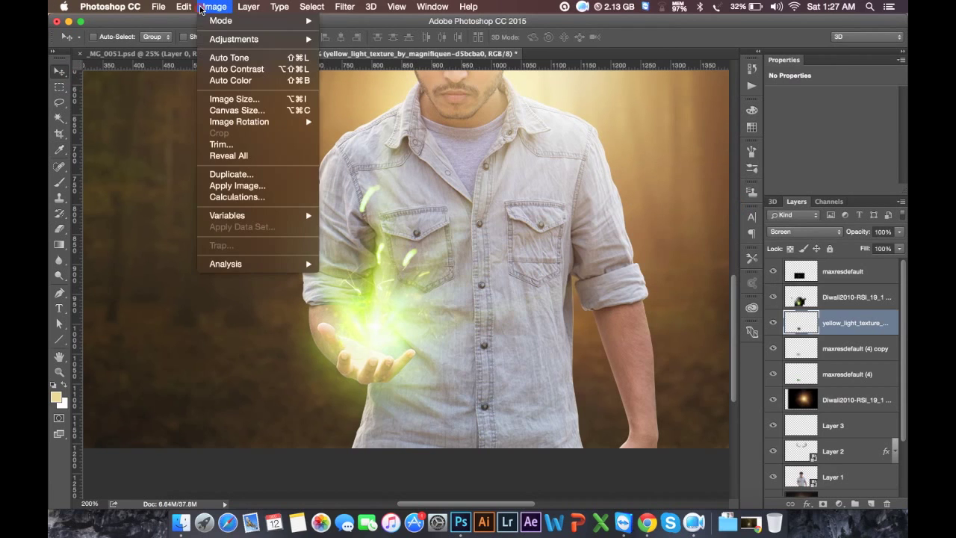
pyautogui.click(345, 104)
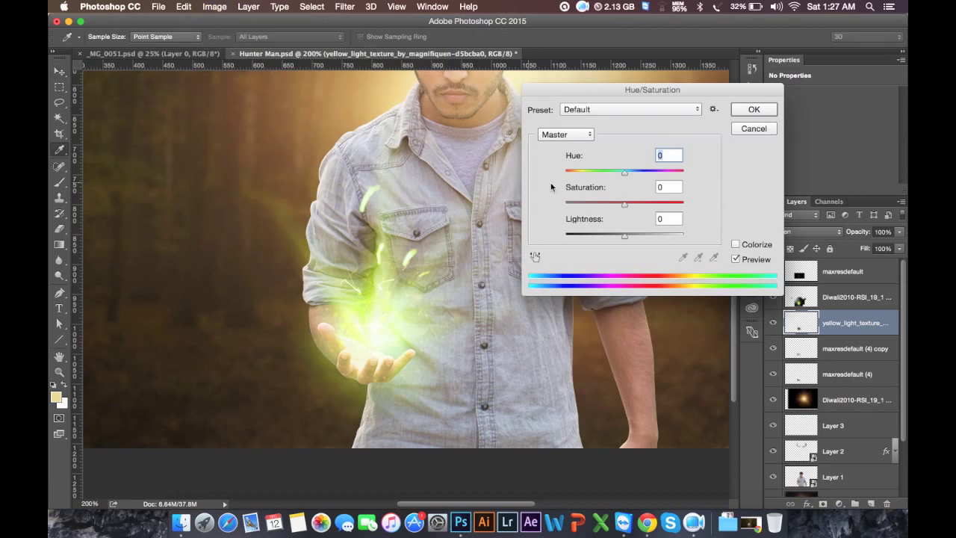
pyautogui.moveTo(623, 176); pyautogui.dragTo(557, 181)
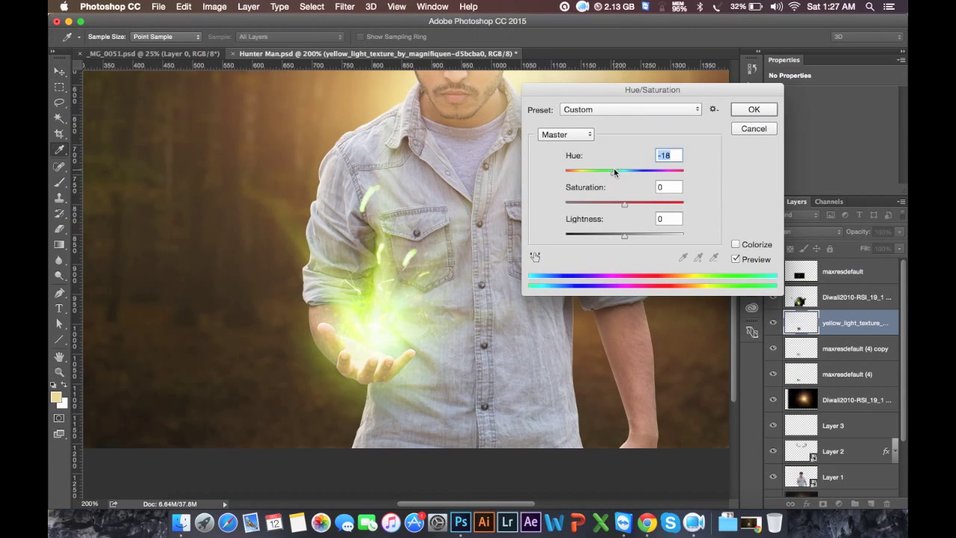
pyautogui.moveTo(628, 167)
pyautogui.mouseDown()
pyautogui.moveTo(648, 173)
pyautogui.moveTo(634, 171)
pyautogui.mouseUp()
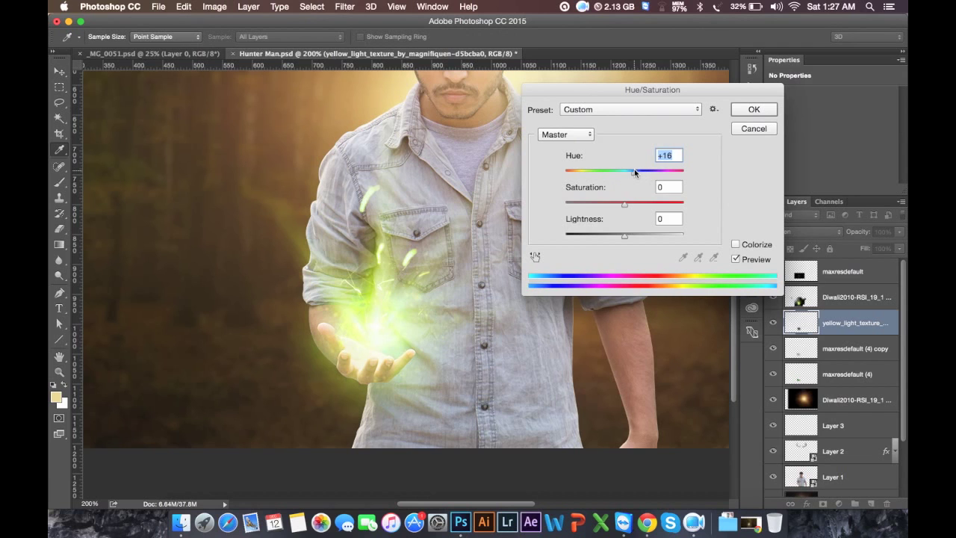
pyautogui.click(753, 109)
pyautogui.press('v')
pyautogui.moveTo(435, 267)
pyautogui.mouseDown()
pyautogui.moveTo(452, 291)
pyautogui.moveTo(454, 272)
pyautogui.mouseUp()
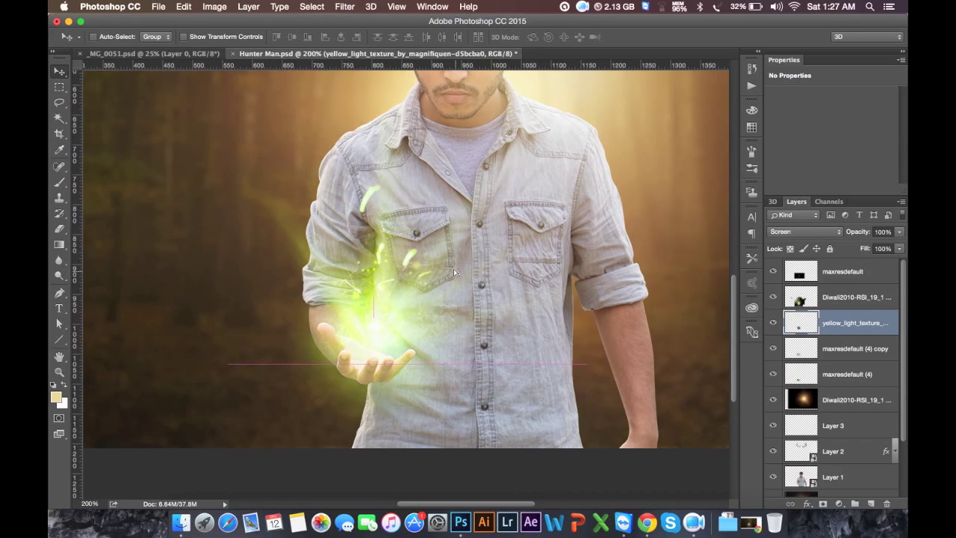
# - Select layers maxresdefault through maxresdefault (4) and group them into Group 1
pyautogui.press('super+minus')
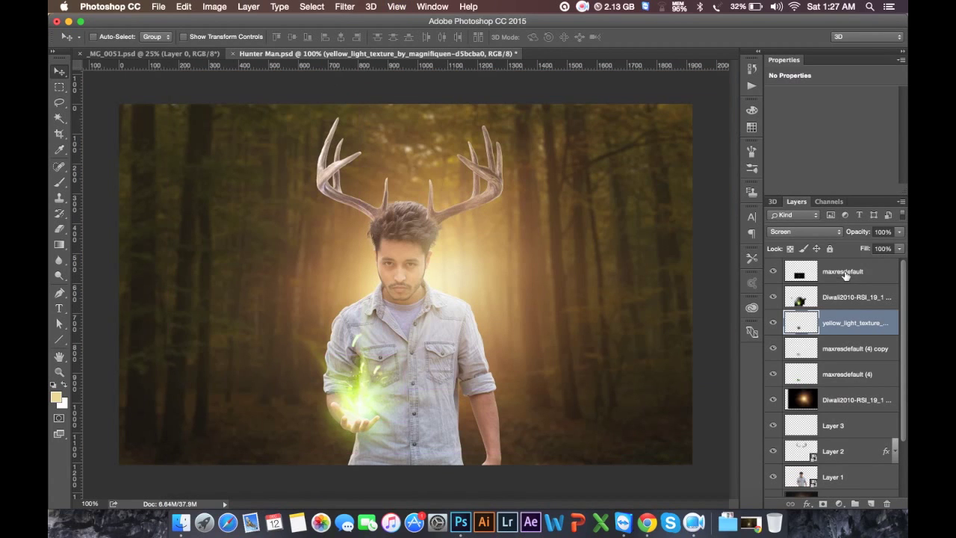
pyautogui.click(844, 271)
pyautogui.keyDown('shift'); pyautogui.click(853, 371); pyautogui.keyUp('shift')
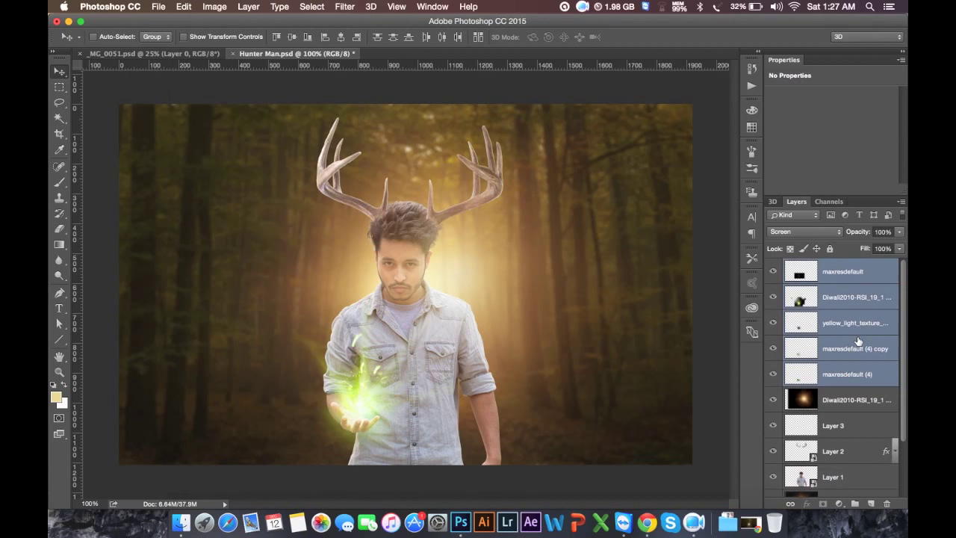
pyautogui.press('g')
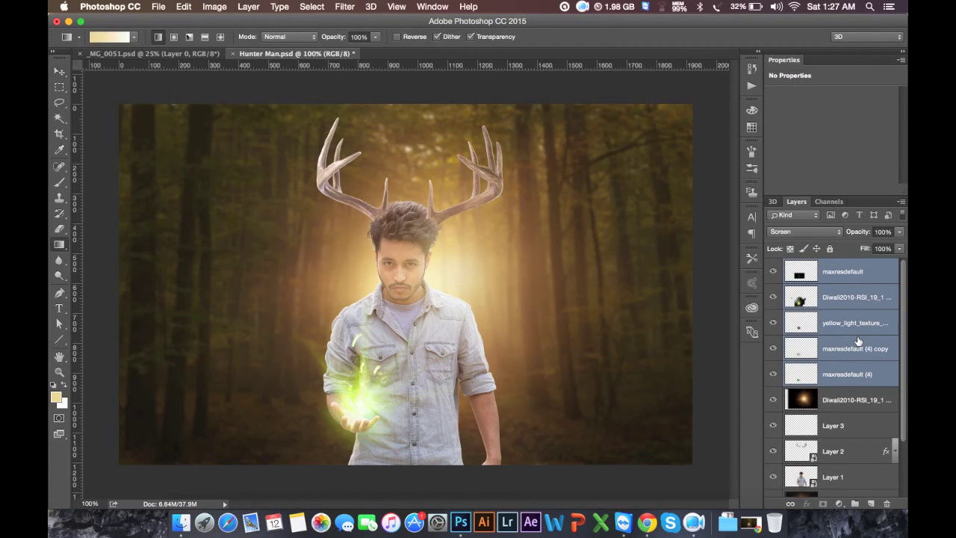
pyautogui.hotkey('ctrl', 'g')
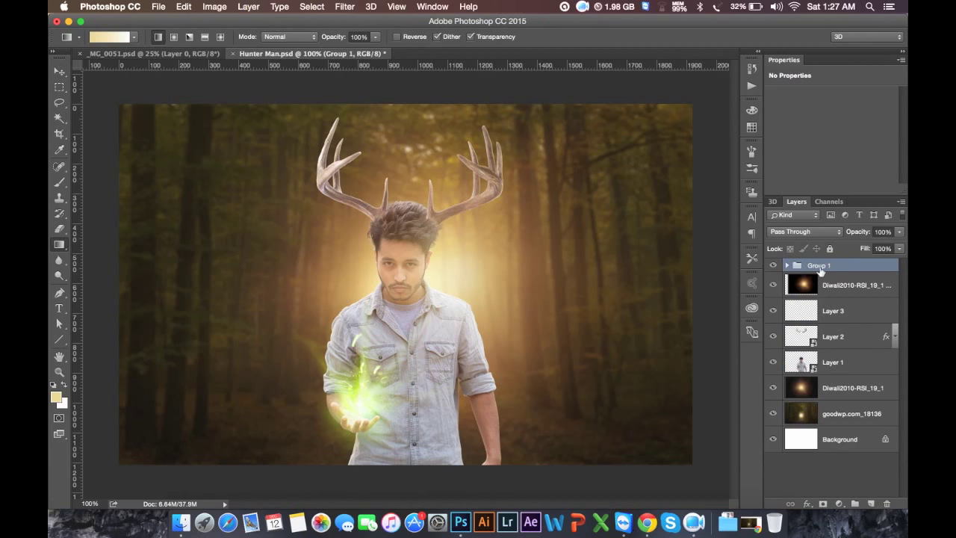
# - Toggle the Diwali glow layer off and on to compare, then select Layer 1 with the man
pyautogui.click(772, 285)
pyautogui.click(773, 285)
pyautogui.scroll(5, 516, 408)
pyautogui.scroll(5, 501, 358)
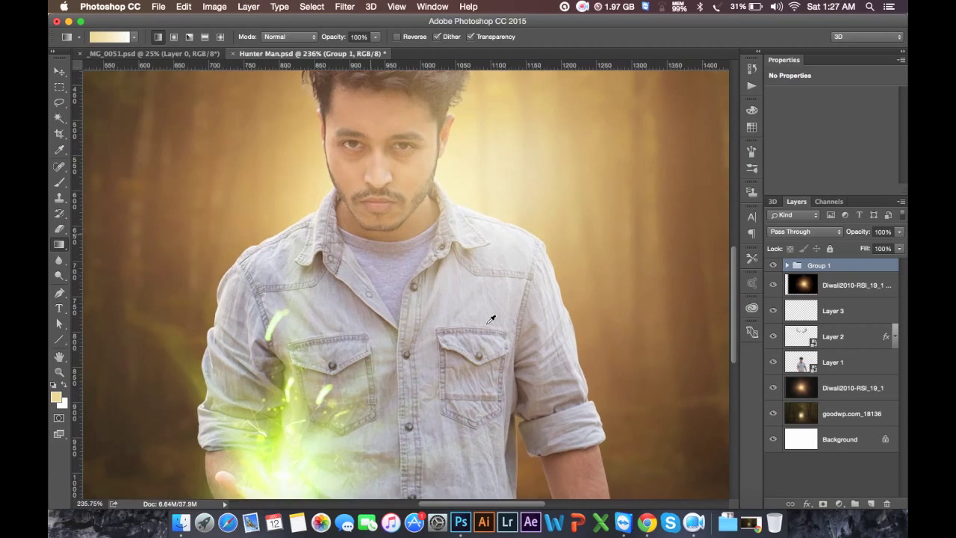
pyautogui.scroll(-5, 491, 319)
pyautogui.scroll(3, 492, 319)
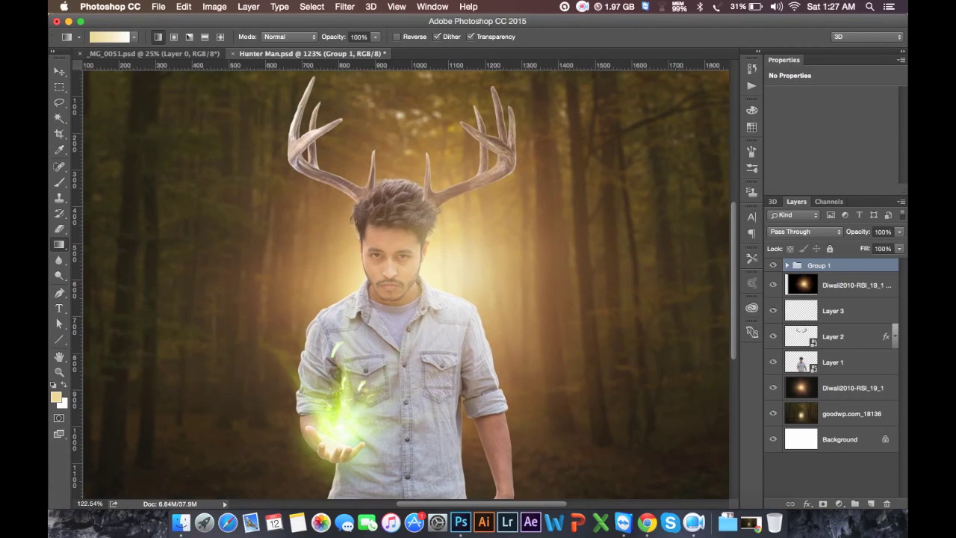
pyautogui.click(868, 364)
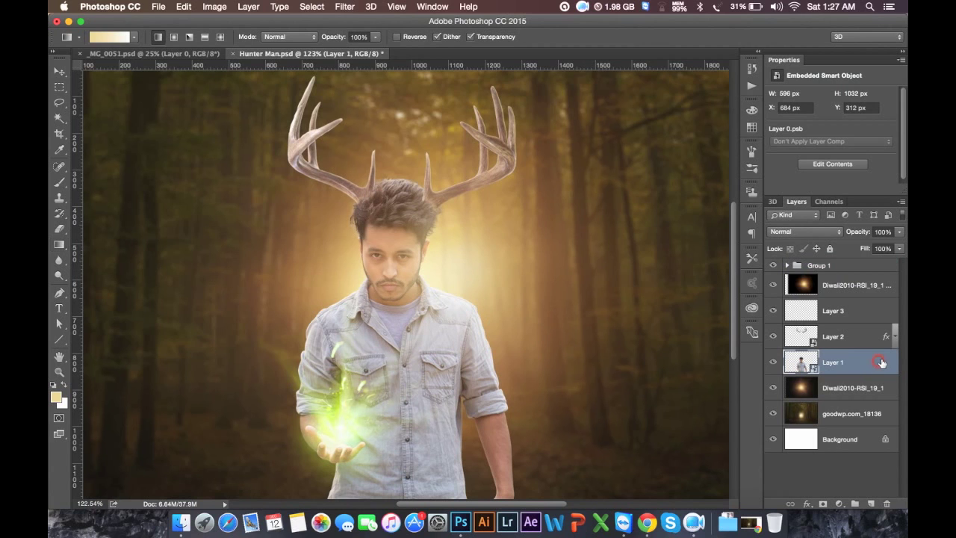
# - Give Layer 1 a Screen Inner Glow with 49% opacity, 4% choke and 13 px size
pyautogui.doubleClick(882, 363)
pyautogui.moveTo(377, 82); pyautogui.dragTo(603, 59)
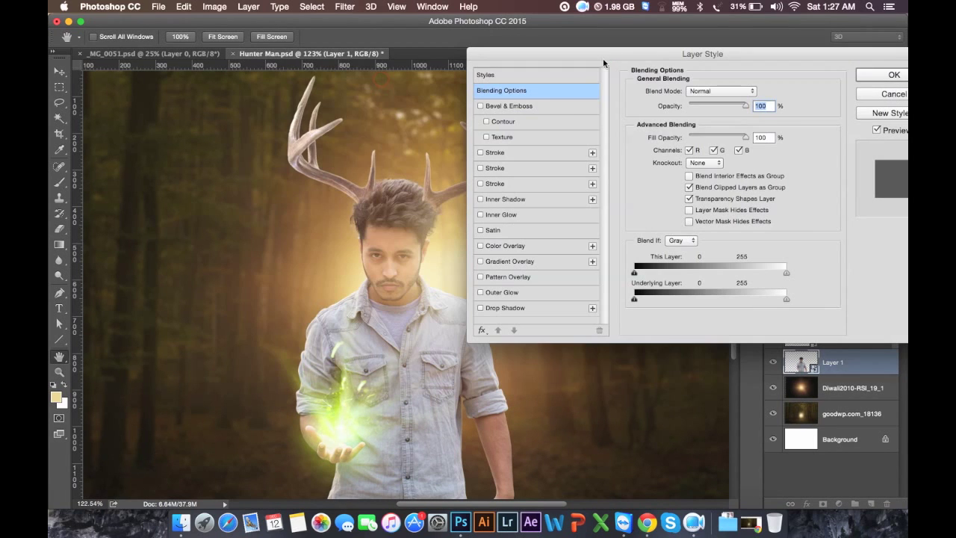
pyautogui.click(500, 215)
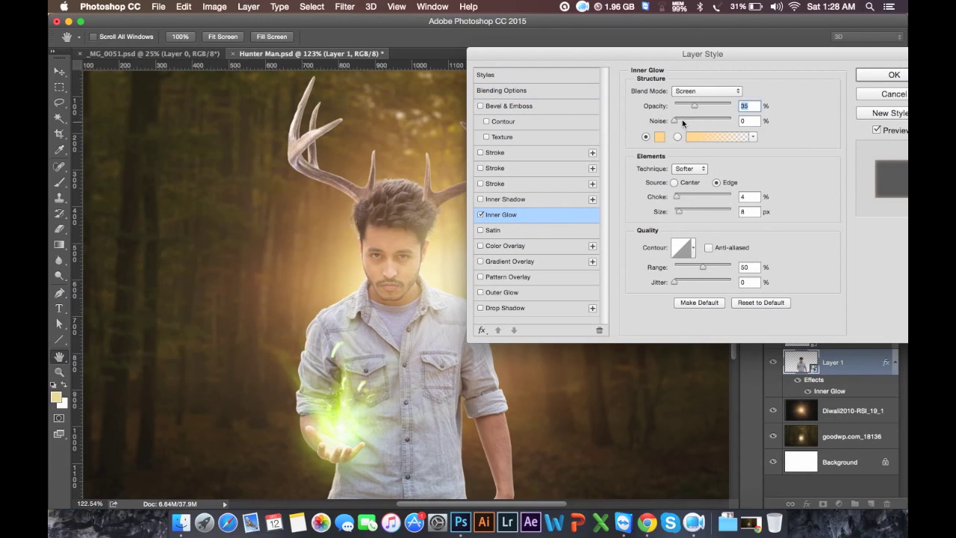
pyautogui.moveTo(679, 211); pyautogui.dragTo(681, 213)
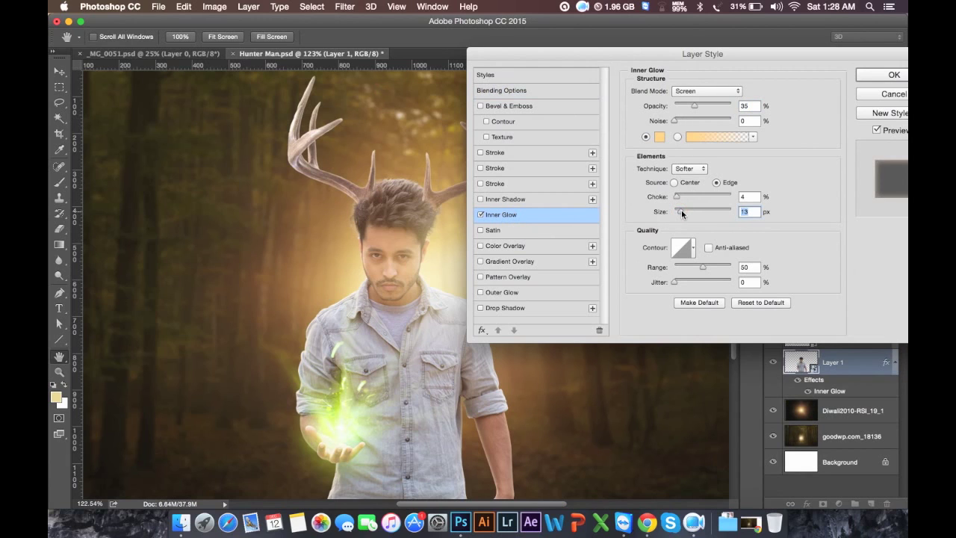
pyautogui.moveTo(681, 213); pyautogui.dragTo(683, 215)
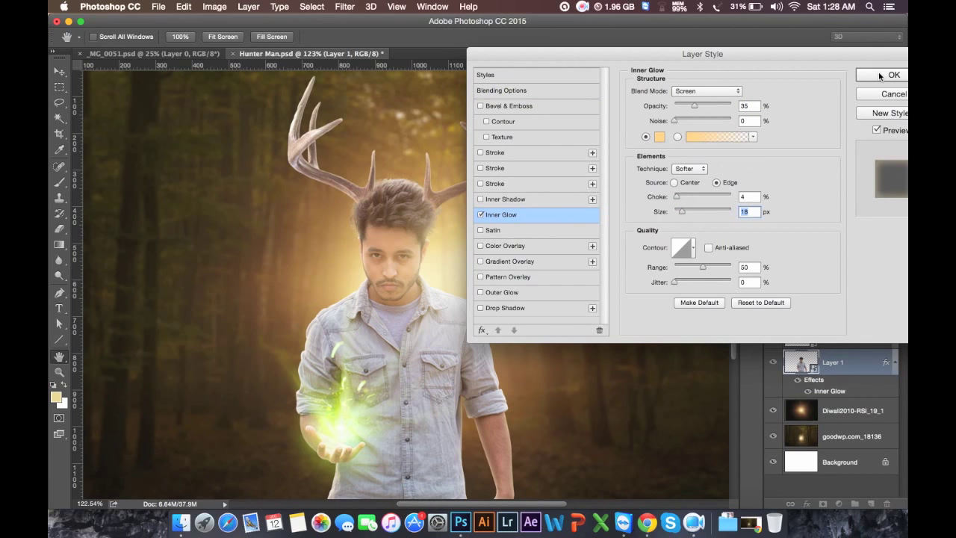
pyautogui.moveTo(695, 106); pyautogui.dragTo(702, 106)
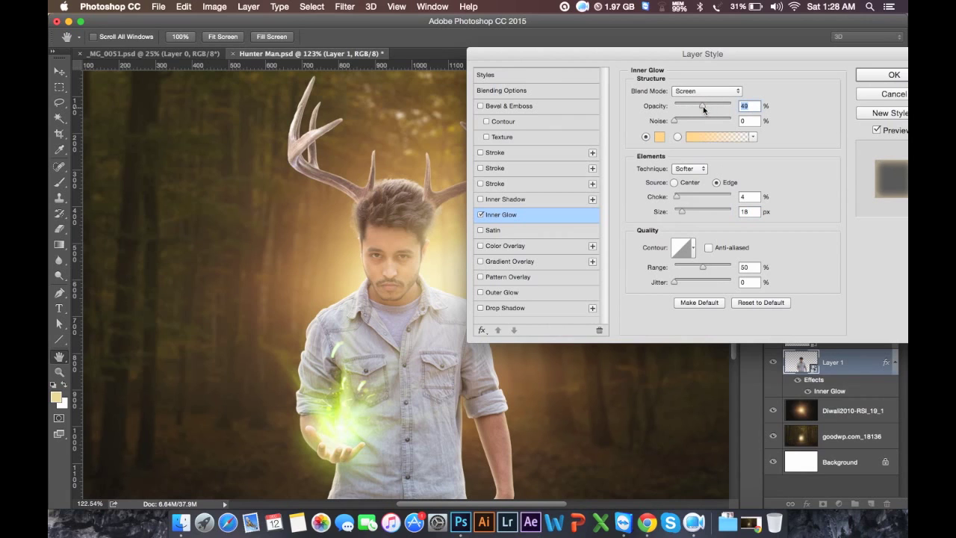
pyautogui.moveTo(683, 213); pyautogui.dragTo(680, 213)
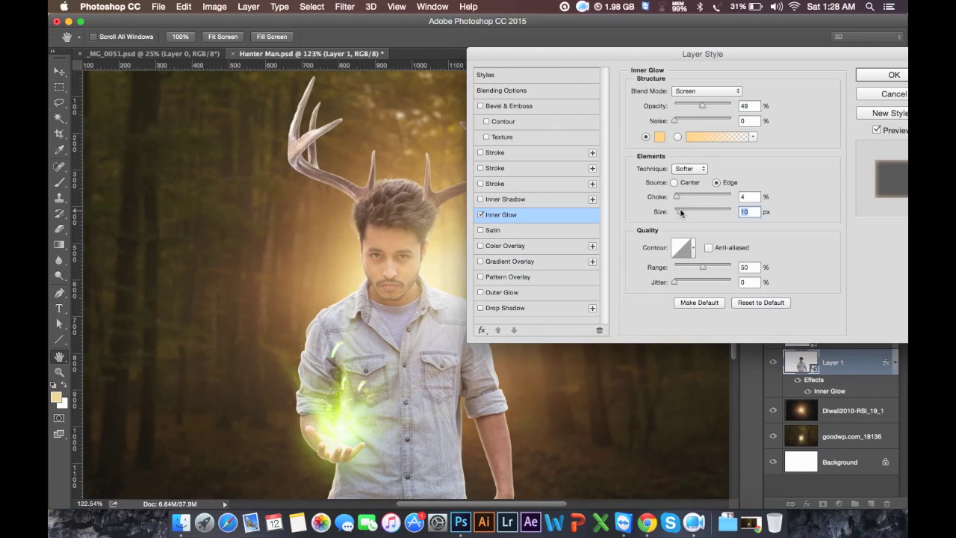
pyautogui.moveTo(680, 213); pyautogui.dragTo(682, 213)
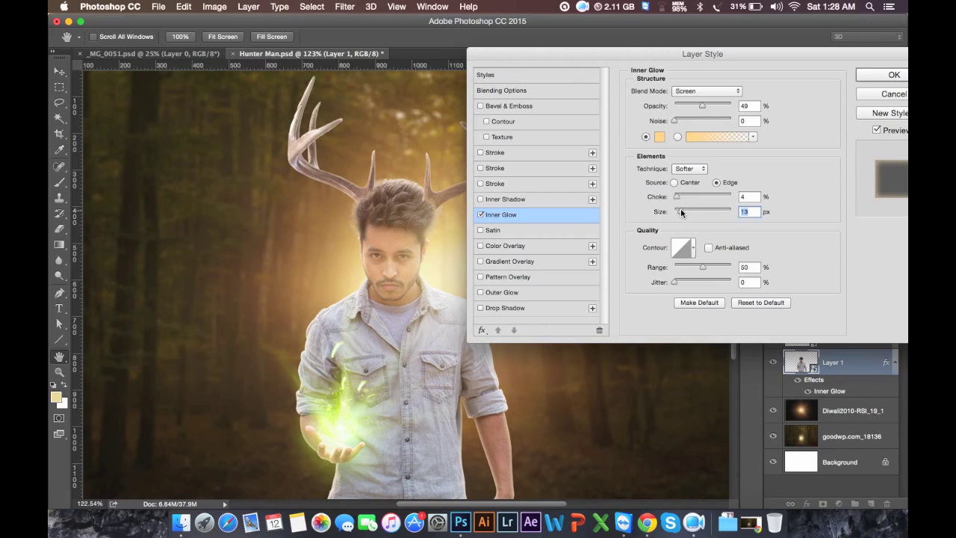
pyautogui.click(877, 74)
pyautogui.press('super+1')
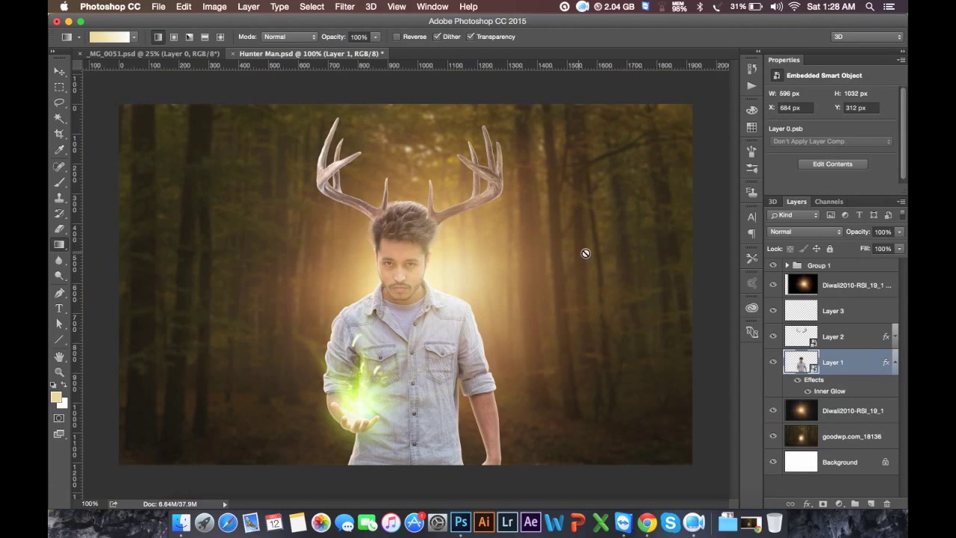
pyautogui.click(855, 266)
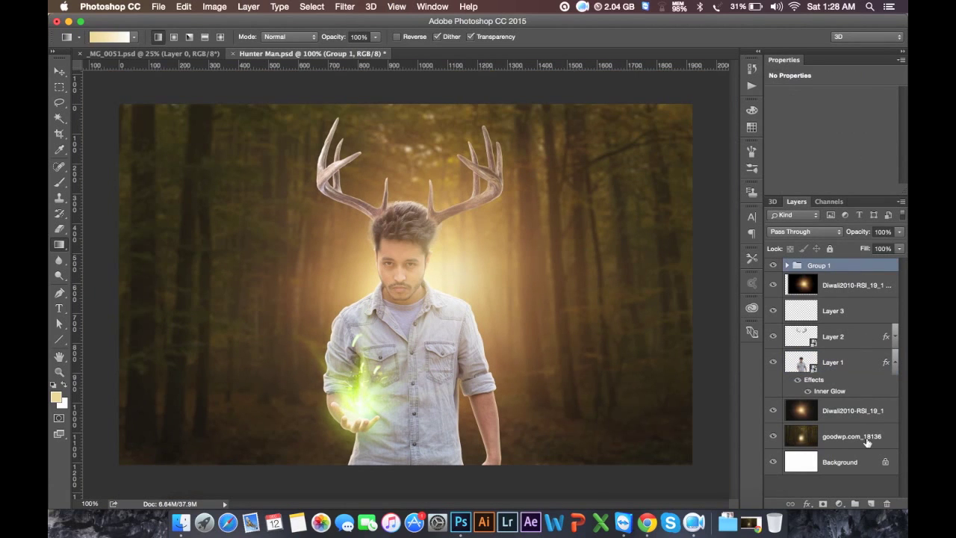
# - Create Layer 4 above Group 1 and stamp the visible composite into it with Apply Image
pyautogui.click(872, 504)
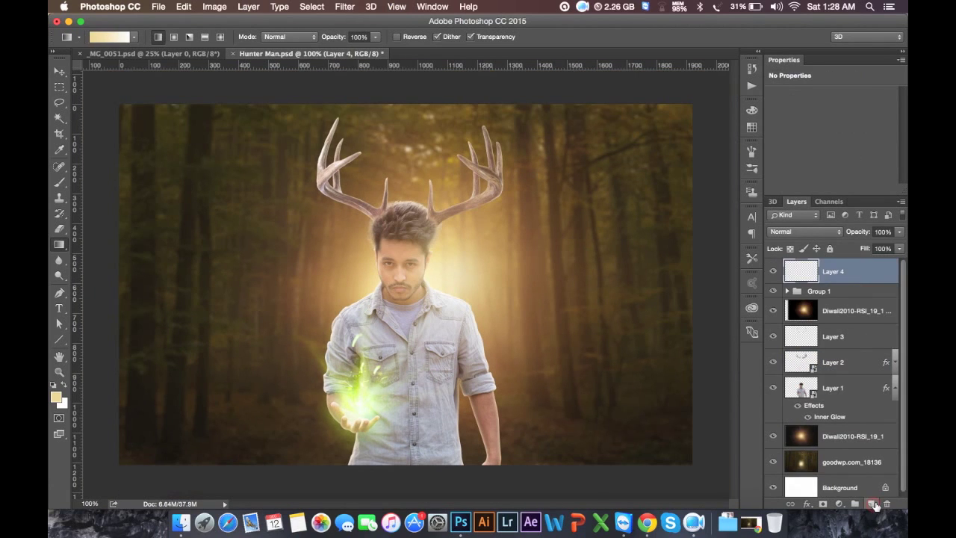
pyautogui.click(221, 9)
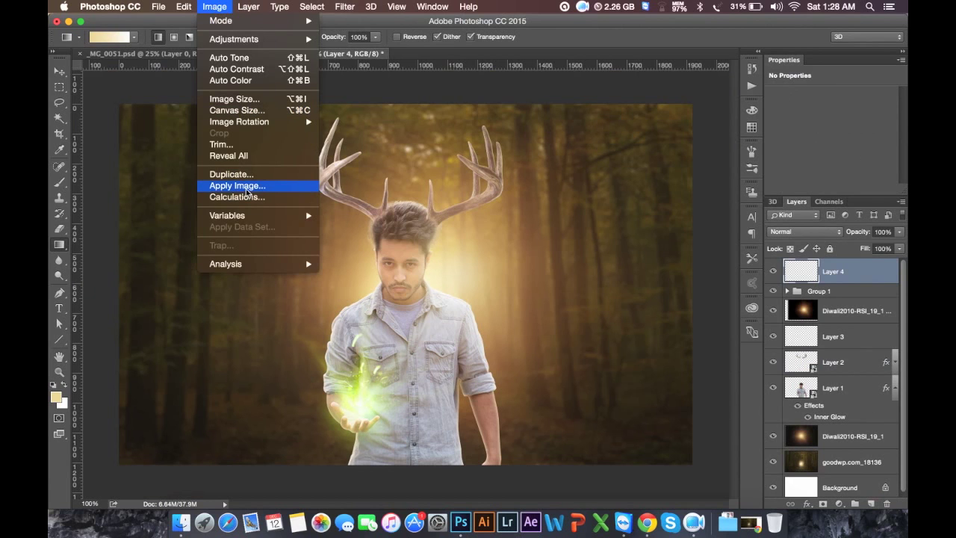
pyautogui.click(386, 187)
pyautogui.click(528, 156)
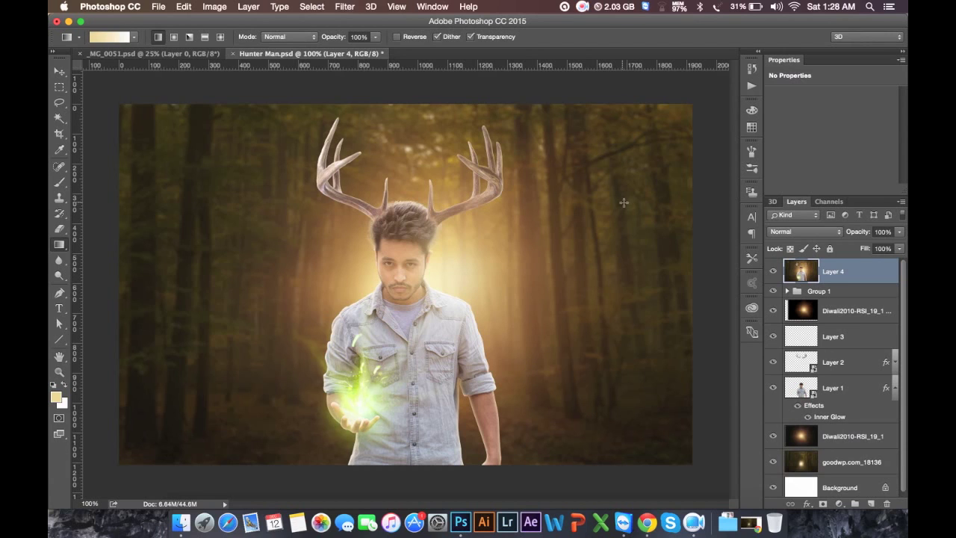
pyautogui.click(345, 7)
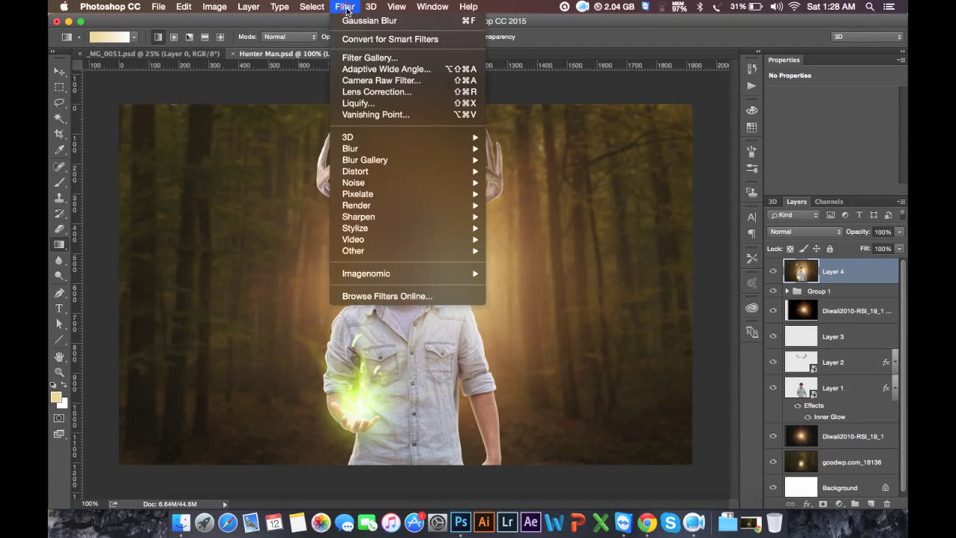
# - In Camera Raw, set Exposure -0.15, Highlights -36, Shadows -37, Clarity +8, Vibrance +10, Saturation +13, Temperature 0
pyautogui.click(359, 80)
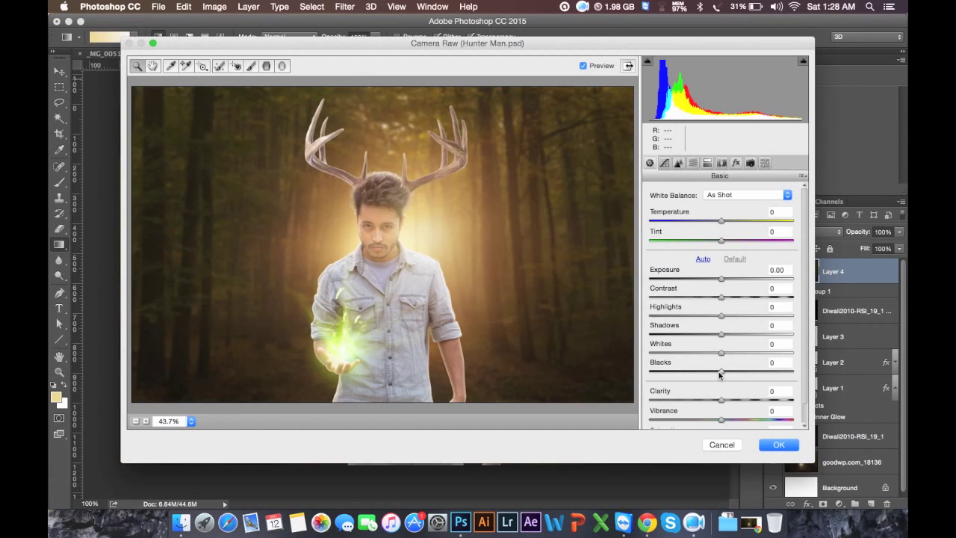
pyautogui.moveTo(816, 462); pyautogui.dragTo(869, 506)
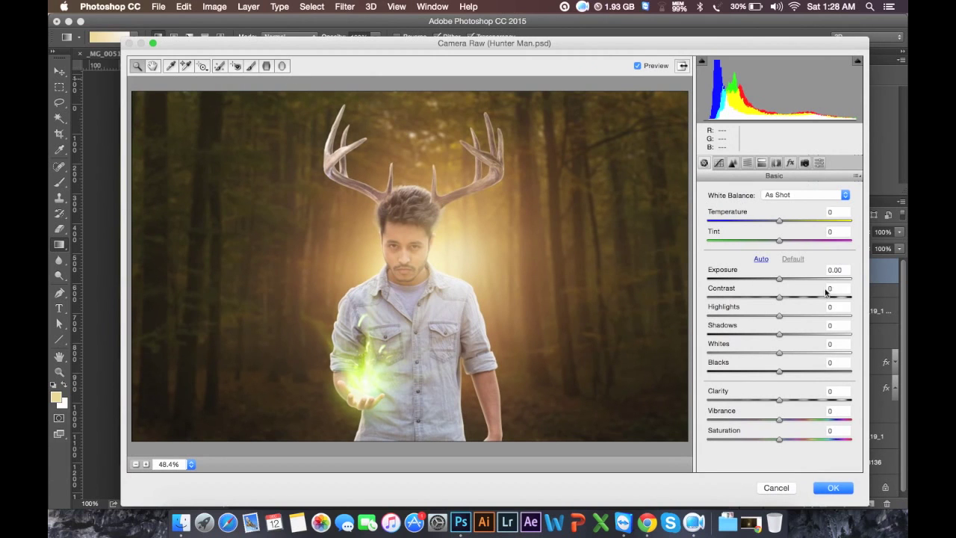
pyautogui.moveTo(778, 280); pyautogui.dragTo(777, 276)
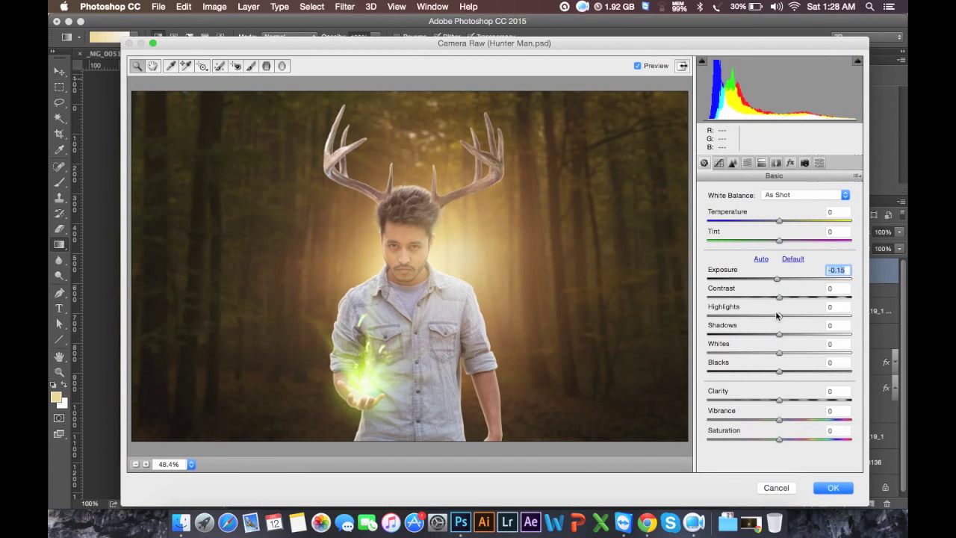
pyautogui.moveTo(777, 315)
pyautogui.mouseDown()
pyautogui.moveTo(754, 312)
pyautogui.moveTo(787, 322)
pyautogui.moveTo(731, 316)
pyautogui.moveTo(839, 341)
pyautogui.moveTo(732, 349)
pyautogui.moveTo(755, 348)
pyautogui.mouseUp()
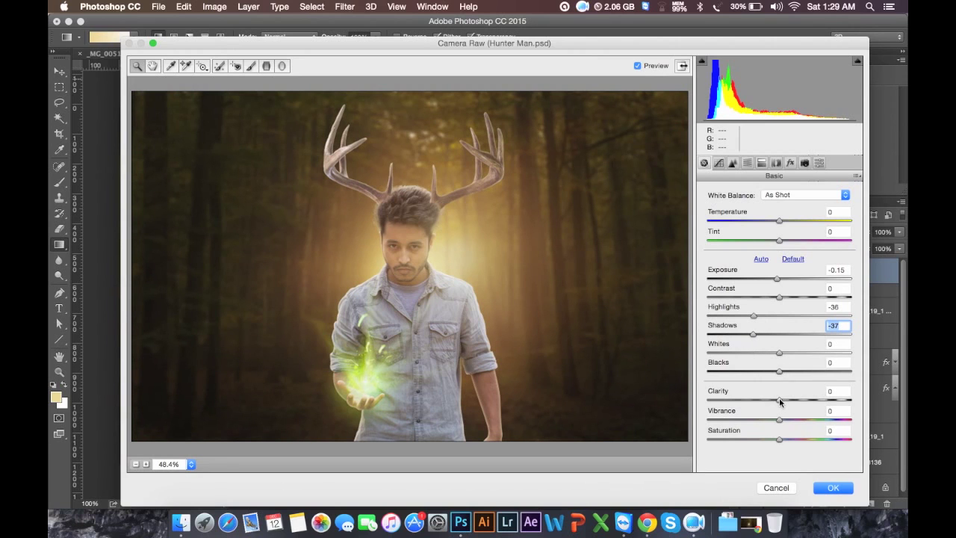
pyautogui.moveTo(779, 401); pyautogui.dragTo(785, 401)
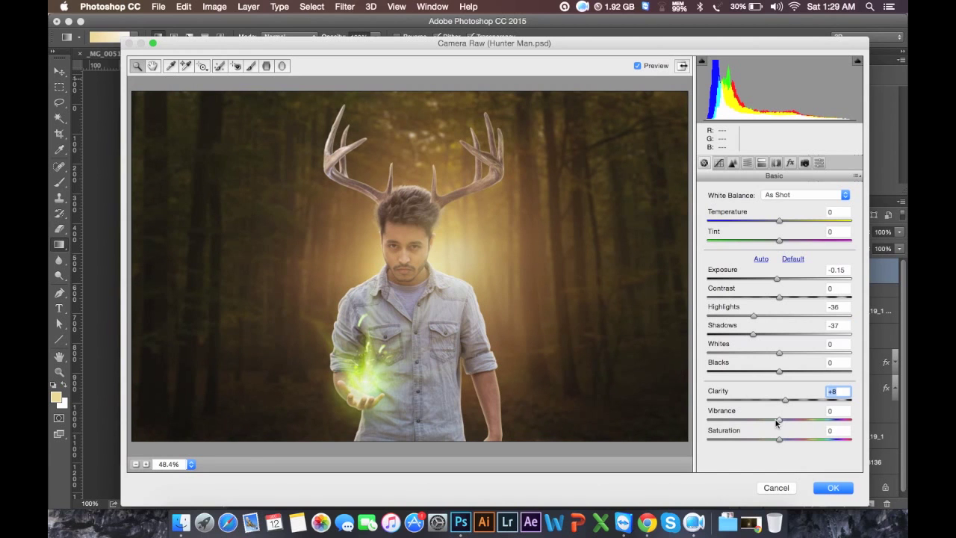
pyautogui.moveTo(781, 420)
pyautogui.mouseDown()
pyautogui.moveTo(705, 419)
pyautogui.moveTo(803, 419)
pyautogui.moveTo(792, 420)
pyautogui.mouseUp()
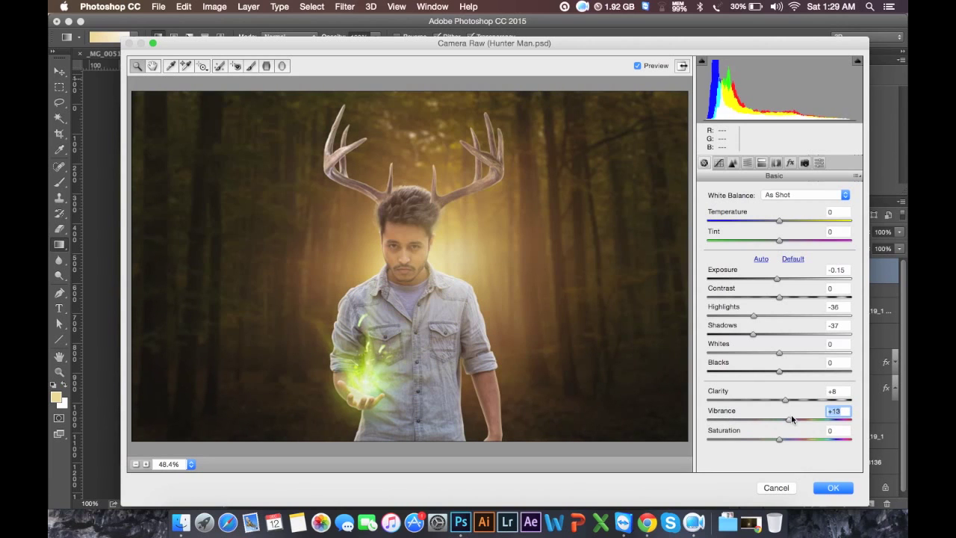
pyautogui.moveTo(780, 439)
pyautogui.mouseDown()
pyautogui.moveTo(755, 432)
pyautogui.moveTo(805, 443)
pyautogui.moveTo(788, 436)
pyautogui.mouseUp()
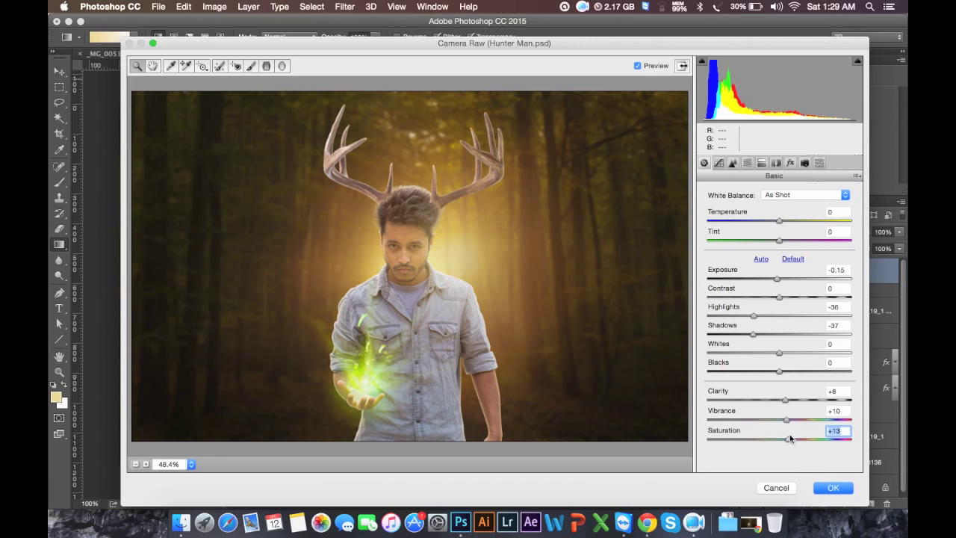
pyautogui.moveTo(780, 221)
pyautogui.mouseDown()
pyautogui.moveTo(755, 219)
pyautogui.moveTo(784, 228)
pyautogui.mouseUp()
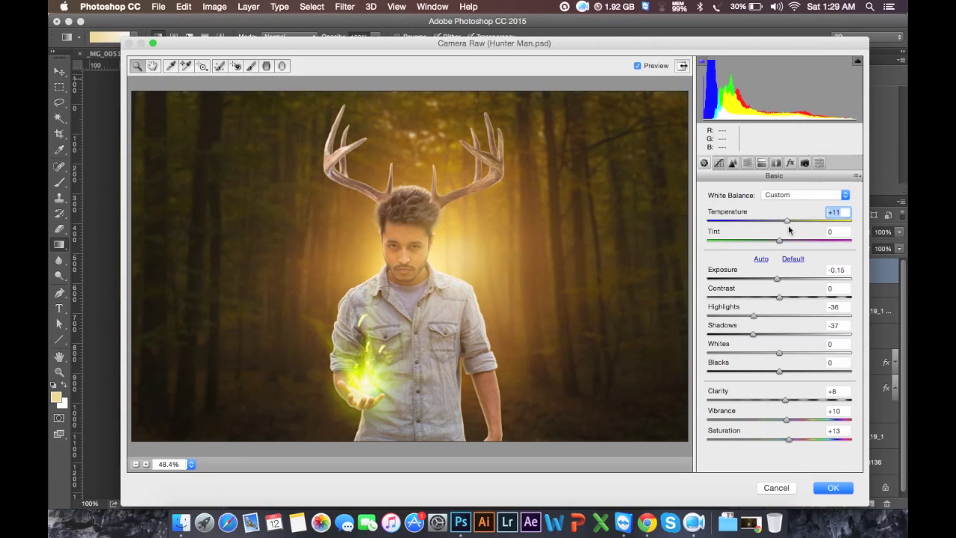
pyautogui.moveTo(788, 225); pyautogui.dragTo(781, 225)
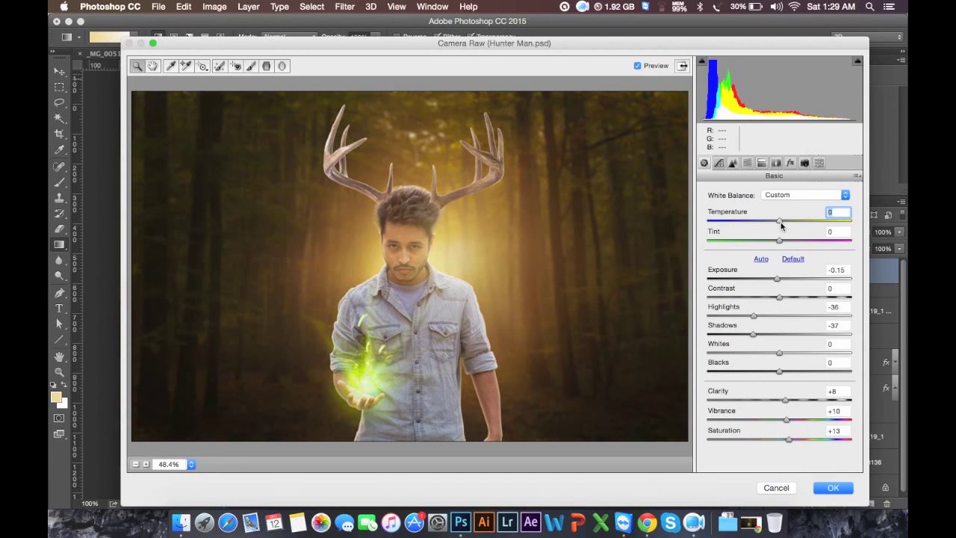
# - Set Camera Raw sharpening to Amount 29, Radius 1.1, Detail 41 and Masking 15
pyautogui.click(719, 163)
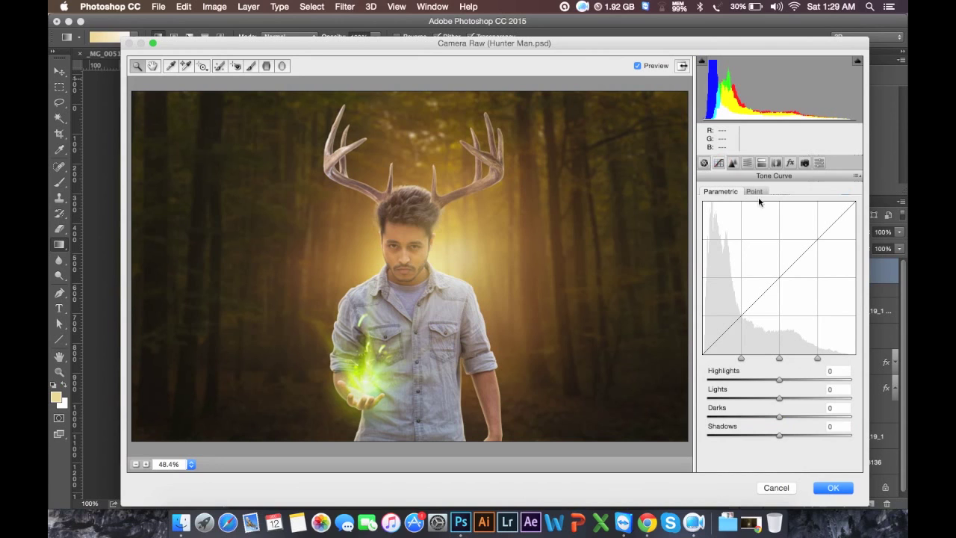
pyautogui.click(739, 162)
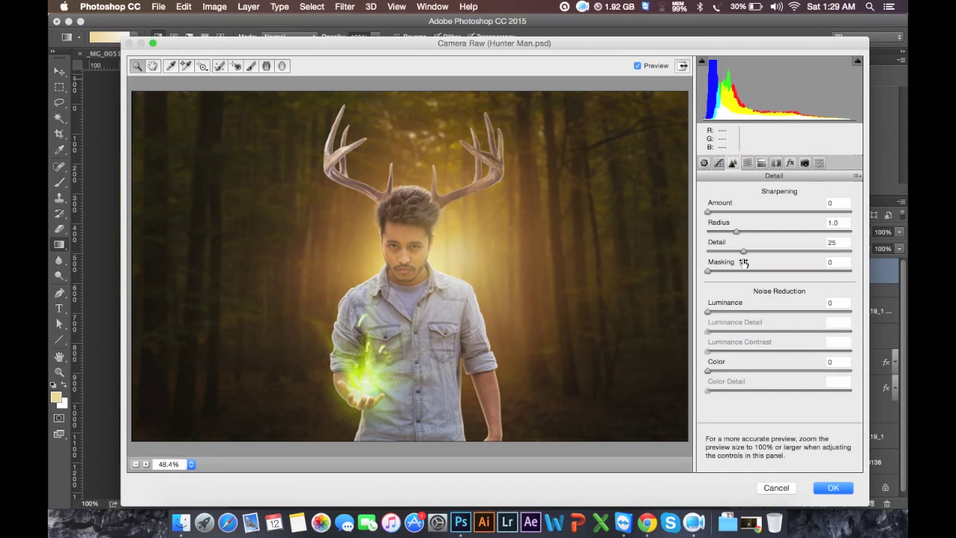
pyautogui.moveTo(743, 250); pyautogui.dragTo(793, 253)
pyautogui.moveTo(708, 212); pyautogui.dragTo(735, 215)
pyautogui.moveTo(708, 270); pyautogui.dragTo(737, 274)
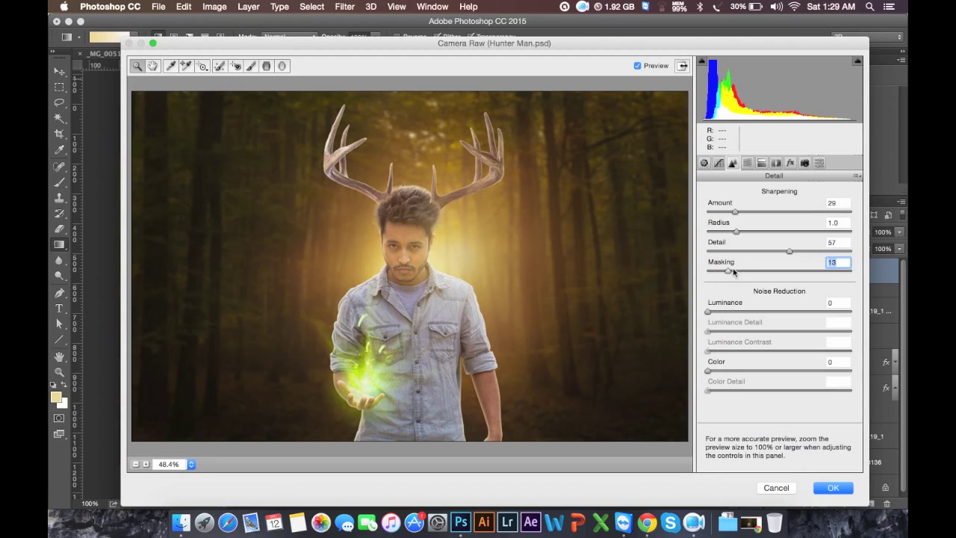
pyautogui.moveTo(737, 274); pyautogui.dragTo(732, 273)
pyautogui.moveTo(787, 250)
pyautogui.mouseDown()
pyautogui.moveTo(766, 251)
pyautogui.moveTo(746, 234)
pyautogui.mouseUp()
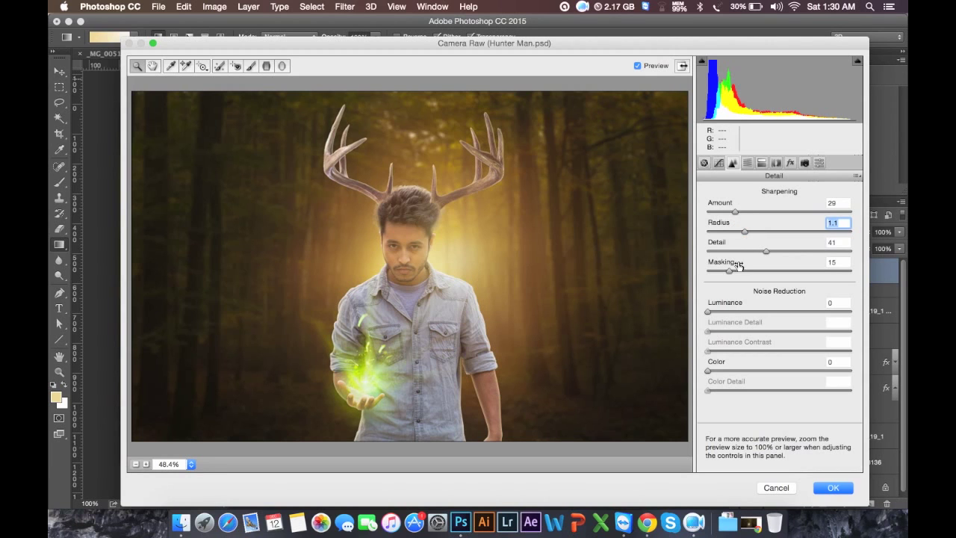
# - Set Highlights to -3 and Shadows to -38, and add a -15 post-crop vignette
pyautogui.click(704, 163)
pyautogui.moveTo(754, 316); pyautogui.dragTo(778, 317)
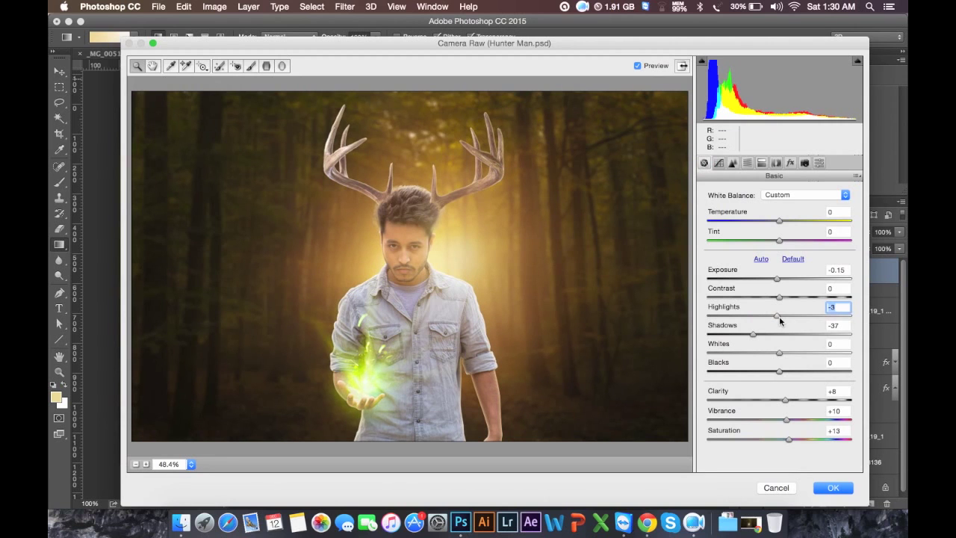
pyautogui.moveTo(753, 334)
pyautogui.mouseDown()
pyautogui.moveTo(761, 335)
pyautogui.moveTo(739, 335)
pyautogui.moveTo(755, 334)
pyautogui.mouseUp()
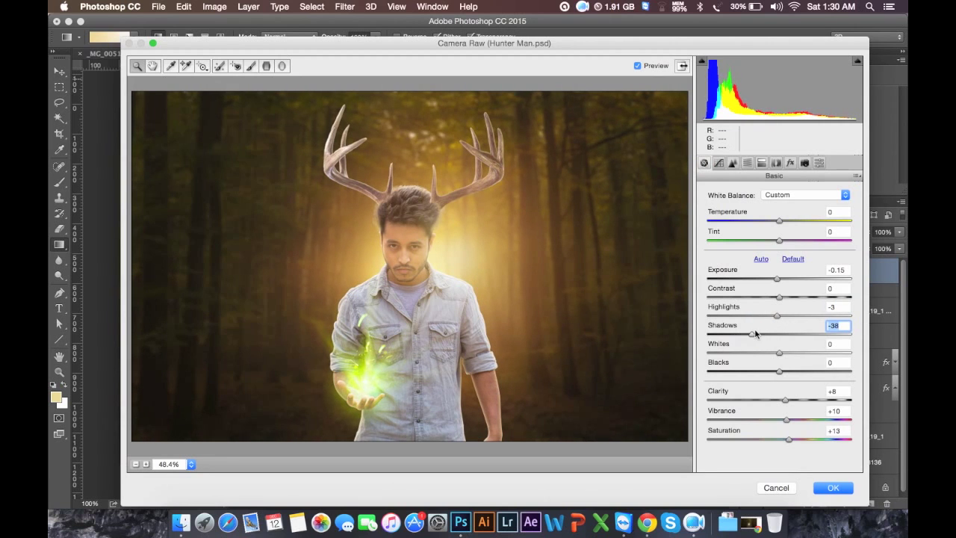
pyautogui.click(791, 162)
pyautogui.moveTo(781, 320)
pyautogui.mouseDown()
pyautogui.moveTo(757, 320)
pyautogui.moveTo(770, 322)
pyautogui.mouseUp()
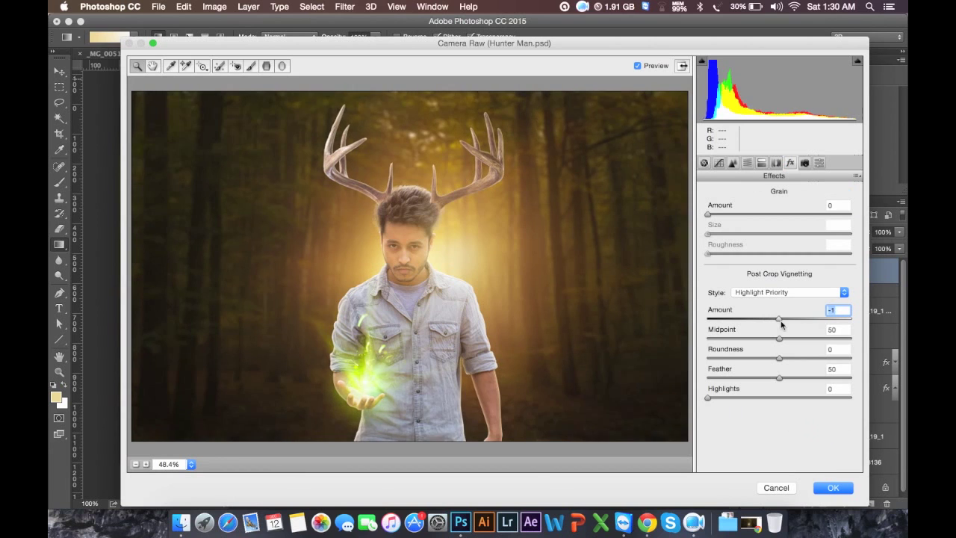
pyautogui.moveTo(770, 321); pyautogui.dragTo(770, 323)
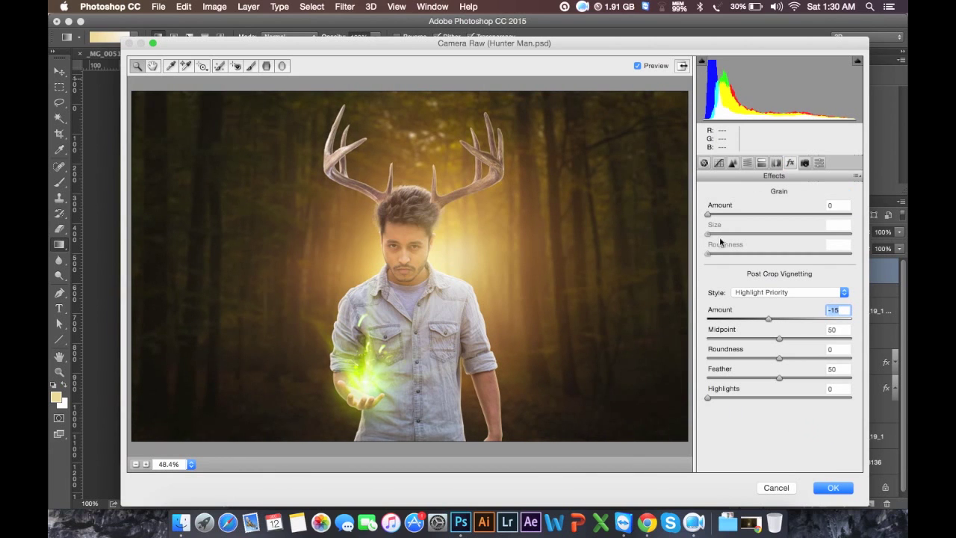
pyautogui.click(267, 66)
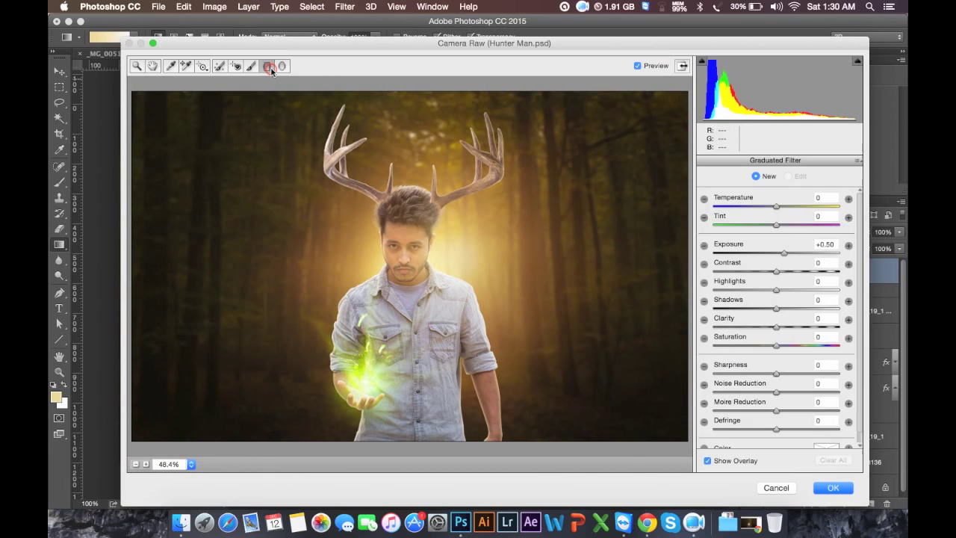
# - Draw a graduated filter from the bottom up to the face at Exposure -0.40, Clarity -31, Sharpness -28, and apply it
pyautogui.moveTo(487, 433); pyautogui.dragTo(387, 220)
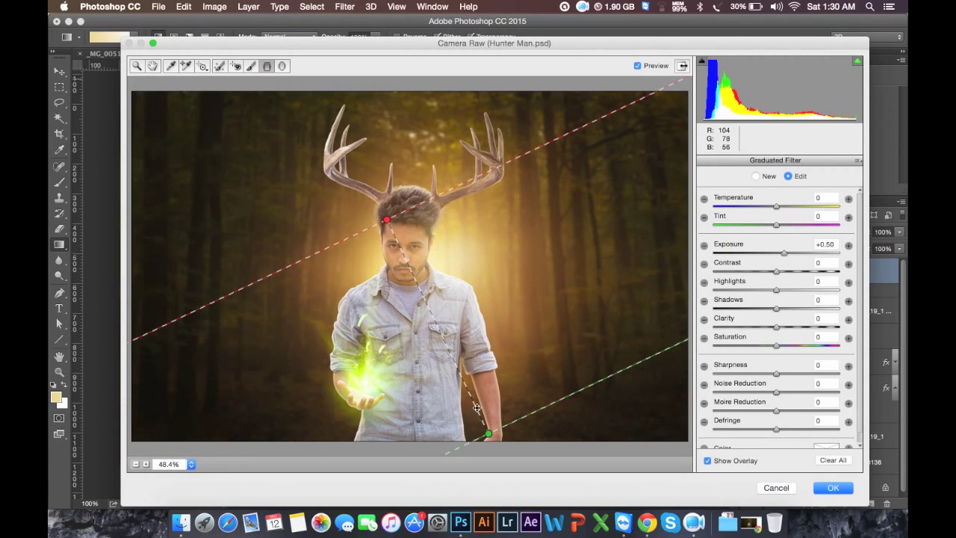
pyautogui.moveTo(488, 433); pyautogui.dragTo(449, 421)
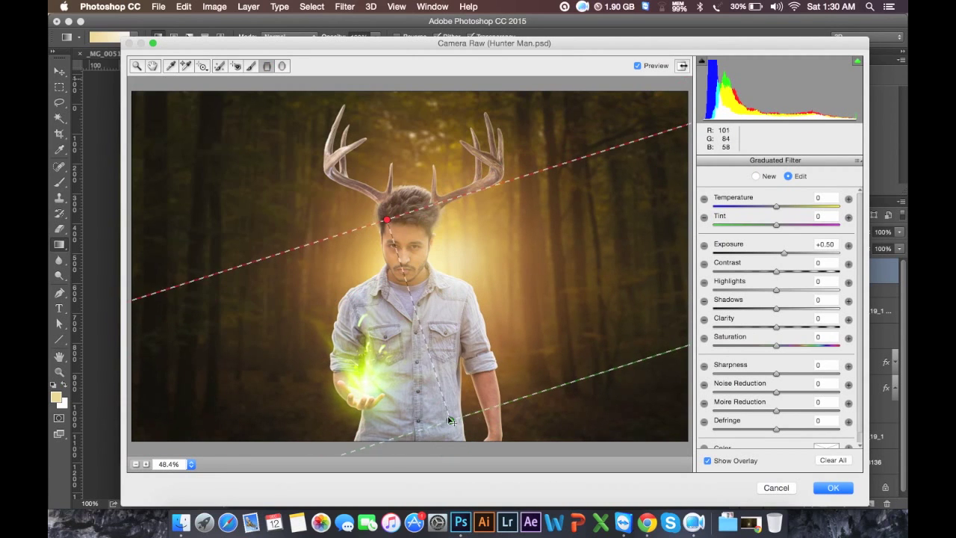
pyautogui.moveTo(783, 254); pyautogui.dragTo(767, 254)
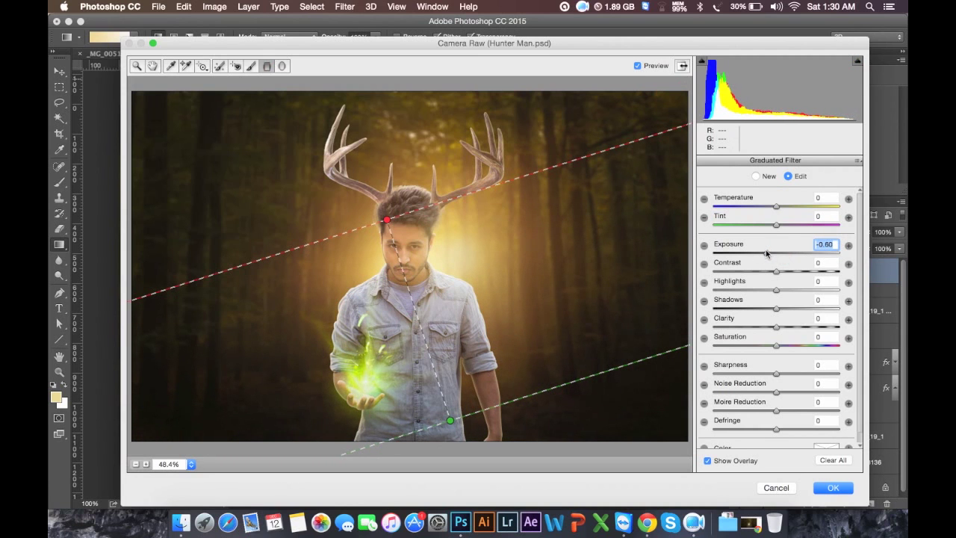
pyautogui.moveTo(451, 422); pyautogui.dragTo(425, 434)
pyautogui.moveTo(386, 220)
pyautogui.mouseDown()
pyautogui.moveTo(398, 282)
pyautogui.moveTo(400, 263)
pyautogui.mouseUp()
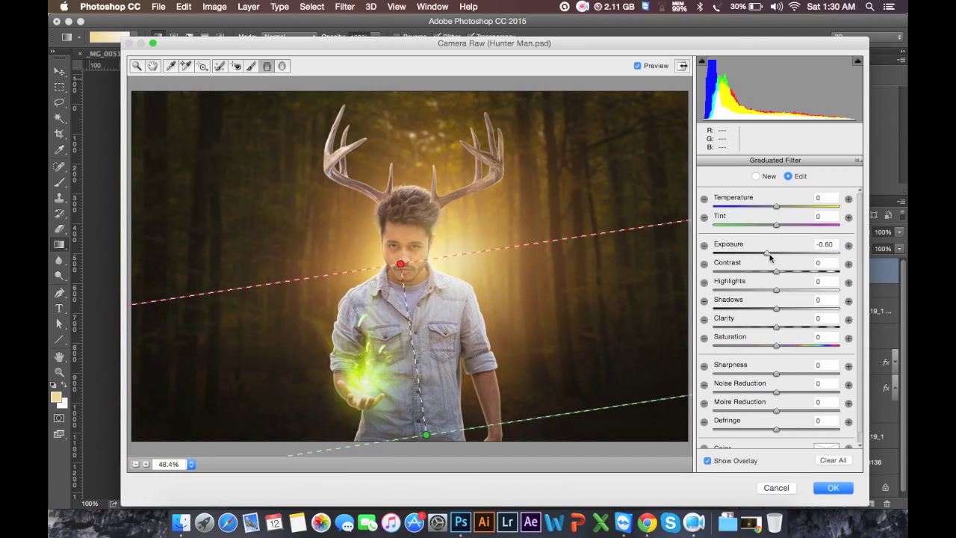
pyautogui.moveTo(767, 253); pyautogui.dragTo(770, 253)
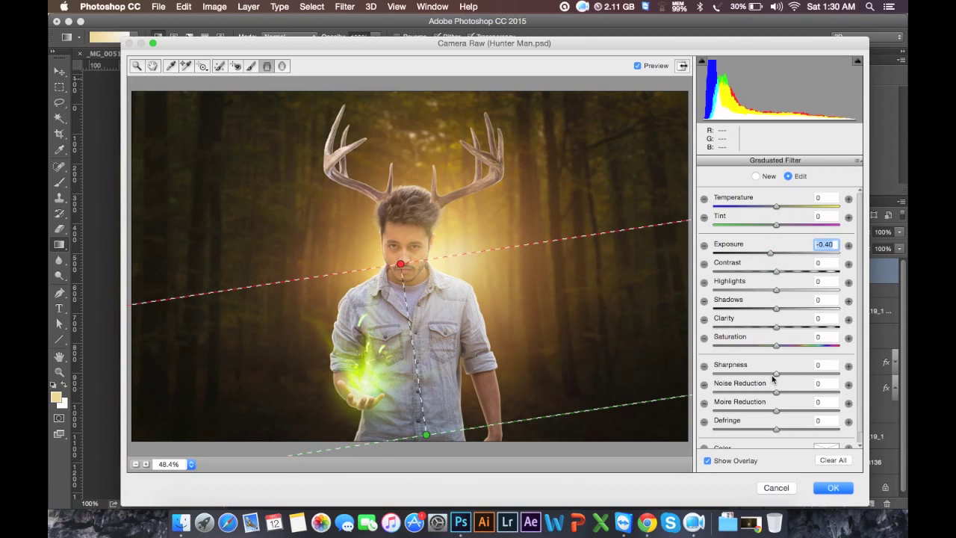
pyautogui.moveTo(776, 373); pyautogui.dragTo(759, 374)
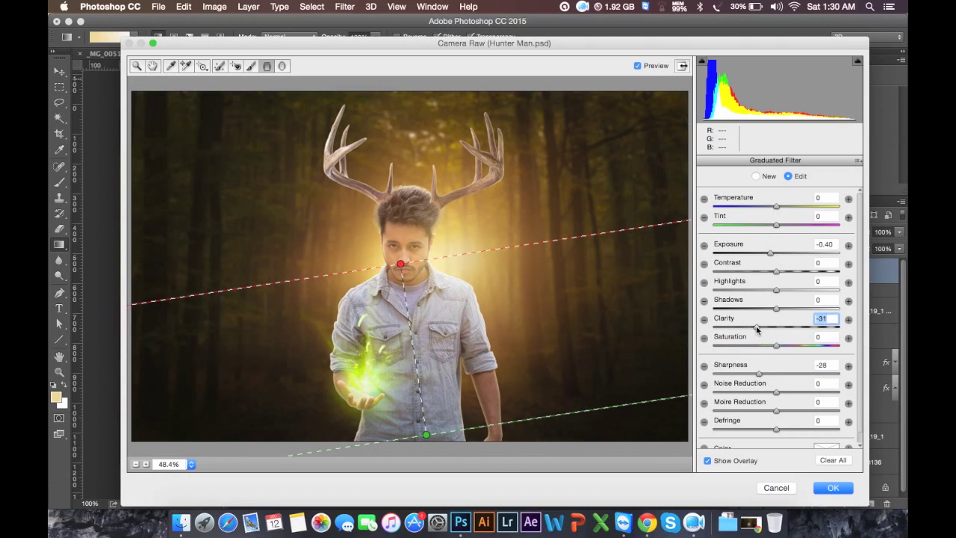
pyautogui.click(833, 487)
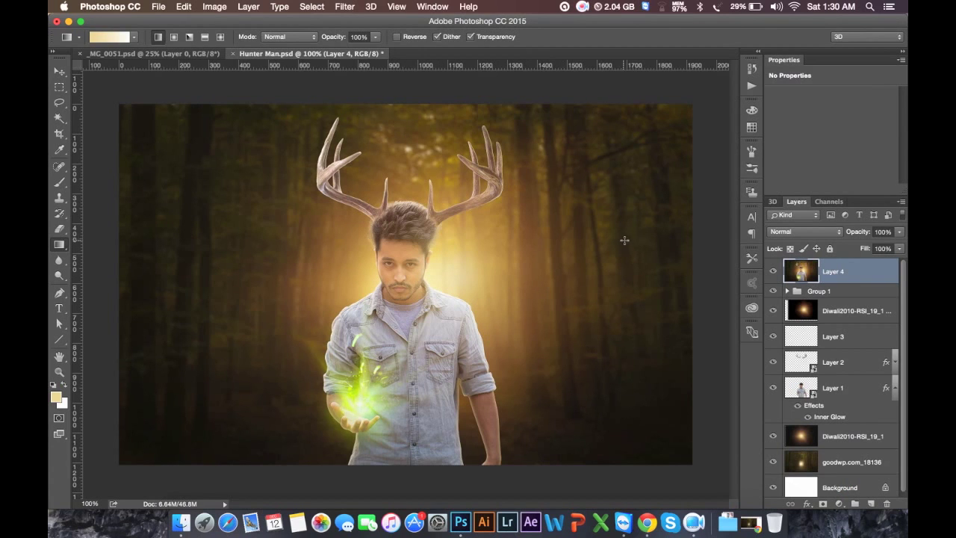
# - Add a Black & White adjustment layer and try the Screen, Soft Light and Overlay blend modes
pyautogui.click(839, 503)
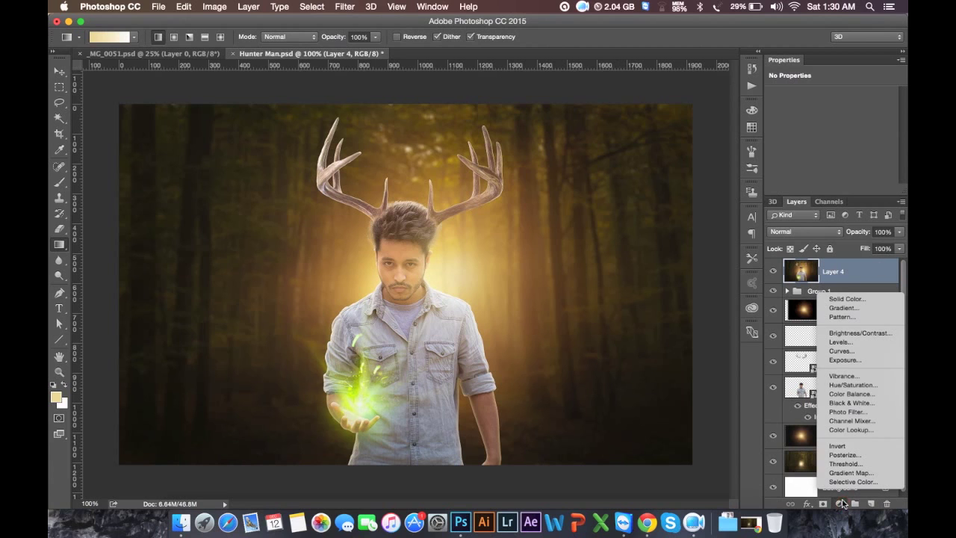
pyautogui.click(851, 403)
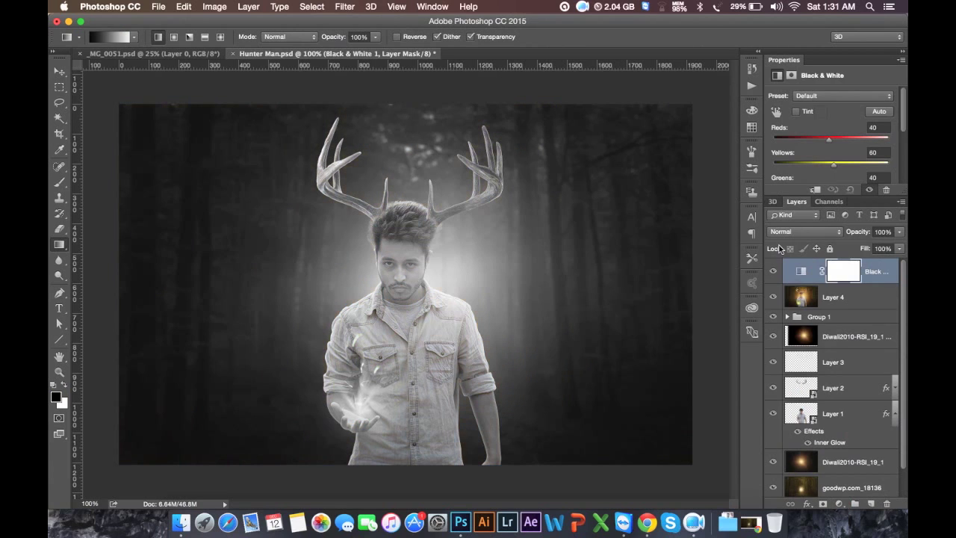
pyautogui.click(786, 234)
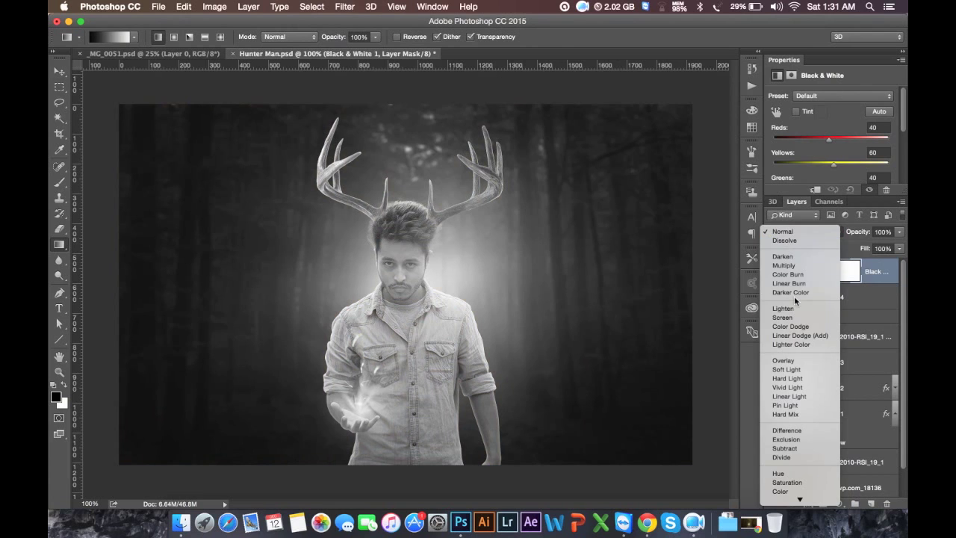
pyautogui.click(782, 317)
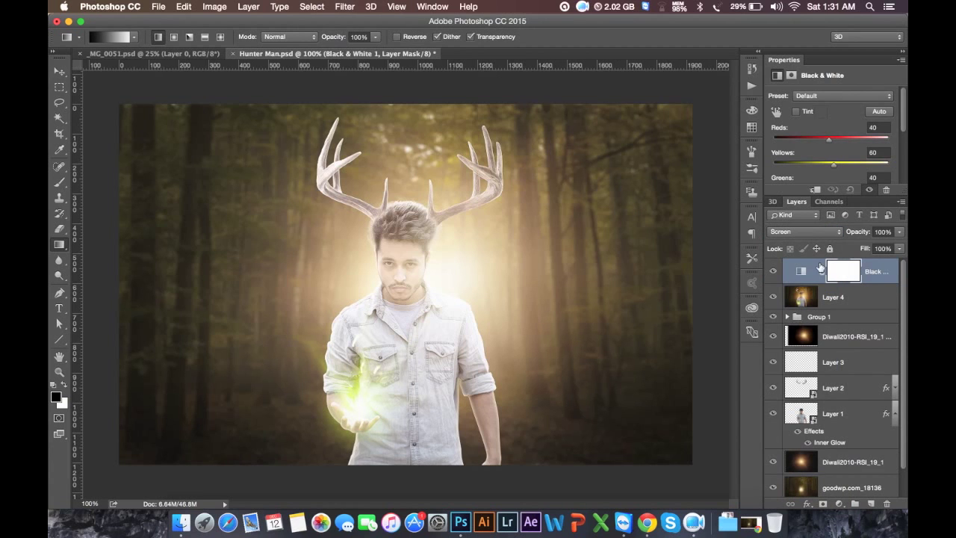
pyautogui.click(813, 233)
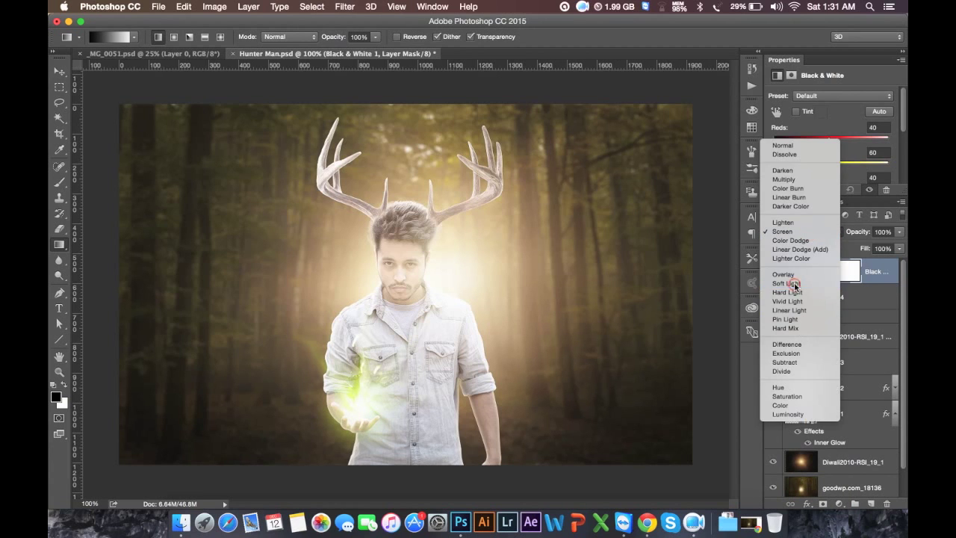
pyautogui.click(795, 285)
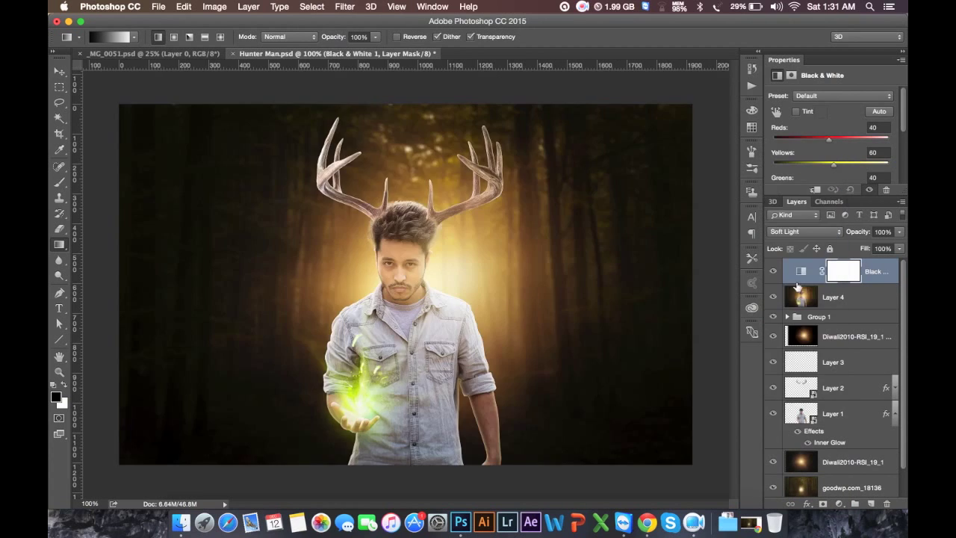
pyautogui.click(802, 236)
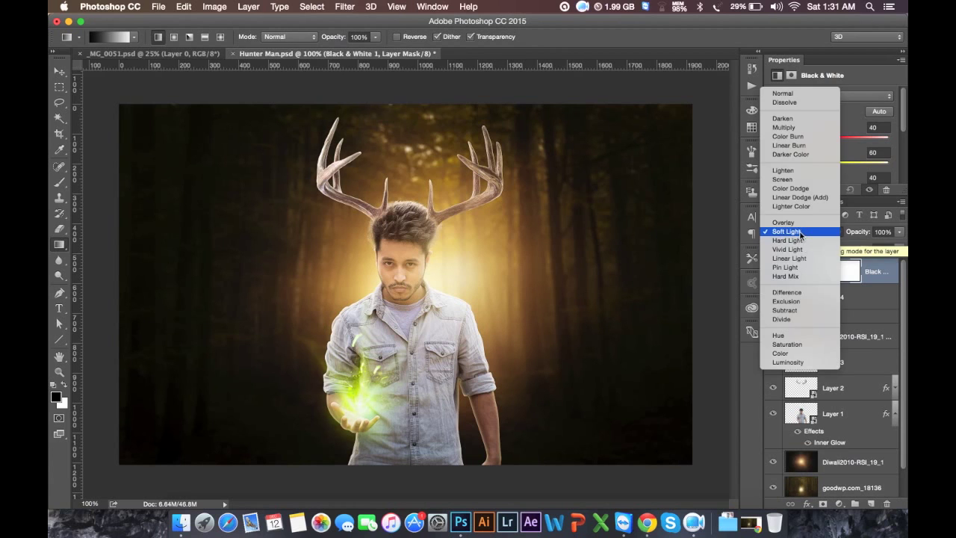
pyautogui.click(799, 224)
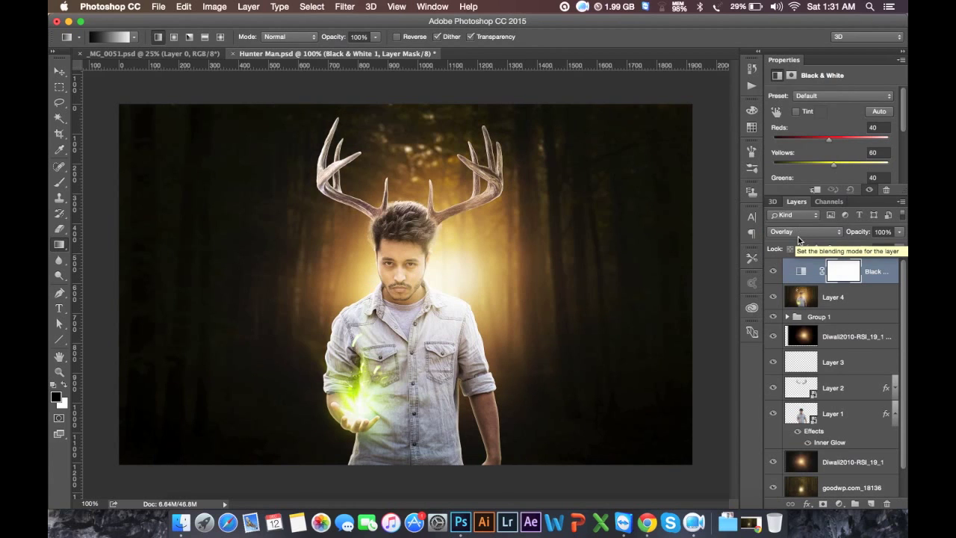
pyautogui.click(798, 231)
pyautogui.click(798, 241)
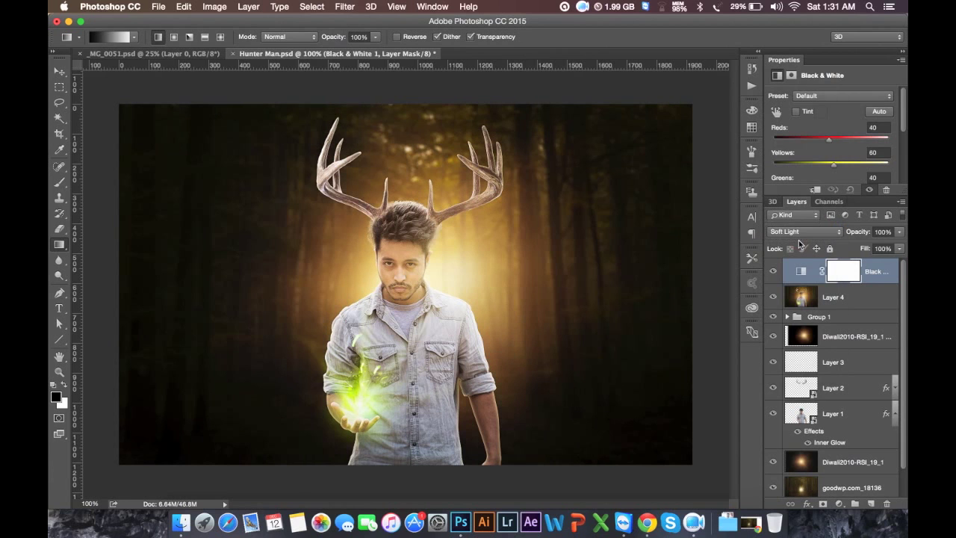
pyautogui.click(807, 236)
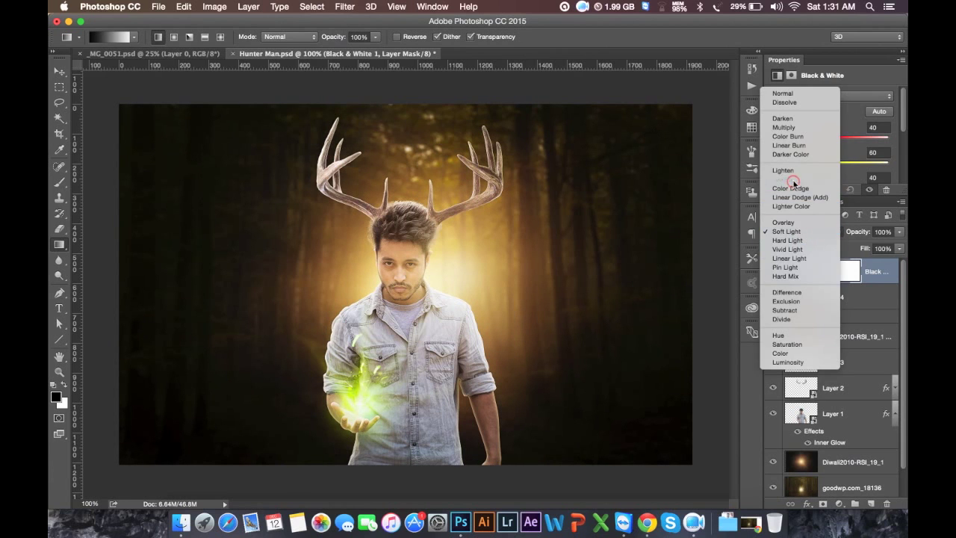
pyautogui.click(792, 183)
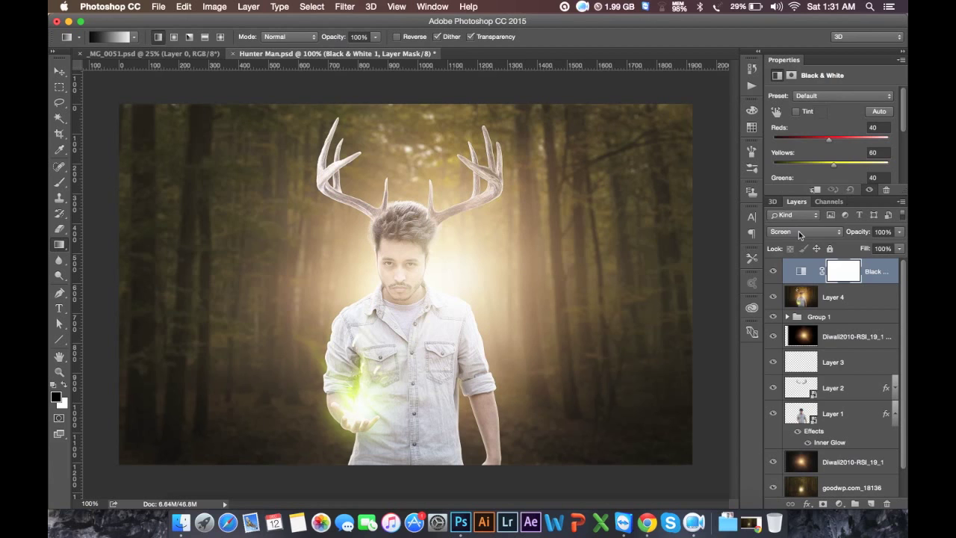
# - Compare against Normal, settle on Screen, and set the Black & White layer's opacity to 70%
pyautogui.click(799, 231)
pyautogui.click(788, 148)
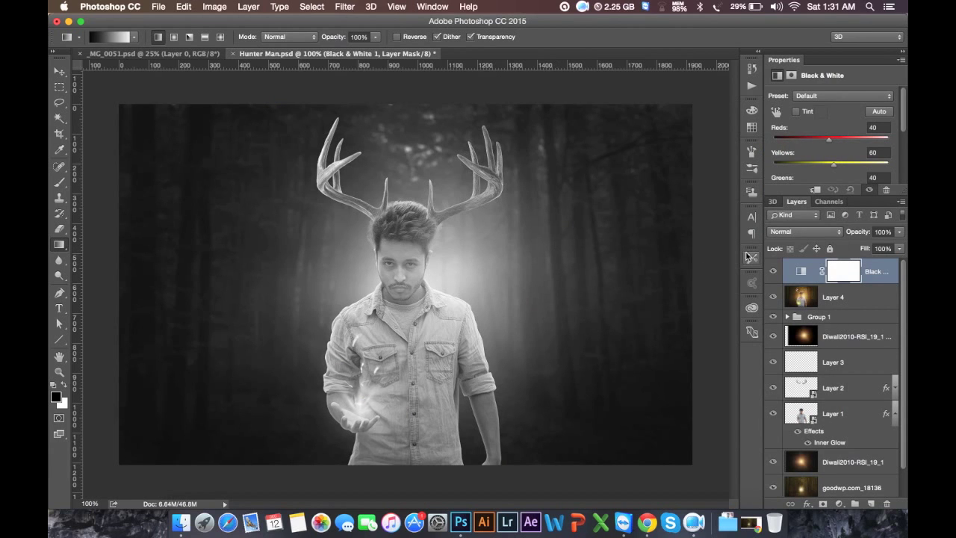
pyautogui.click(786, 237)
pyautogui.click(792, 320)
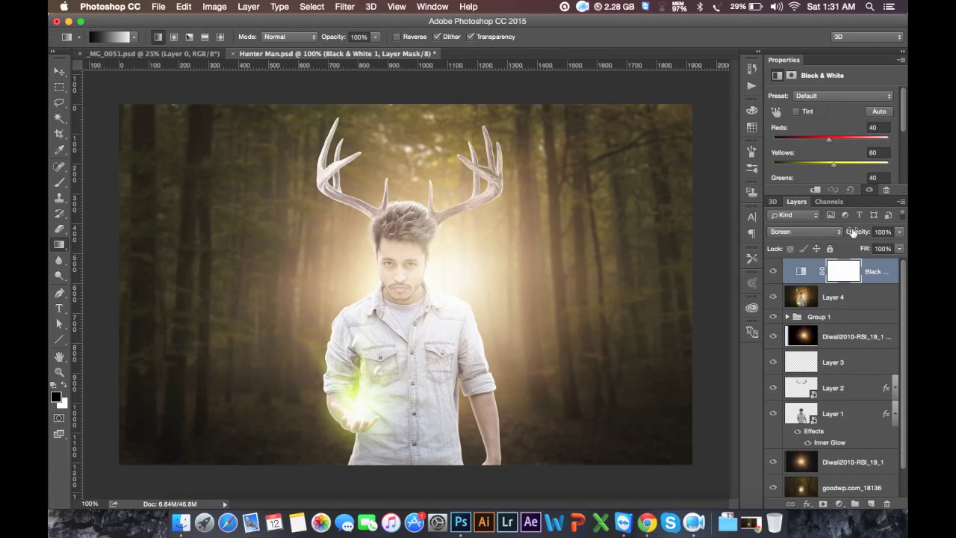
pyautogui.press('7')
pyautogui.click(881, 270)
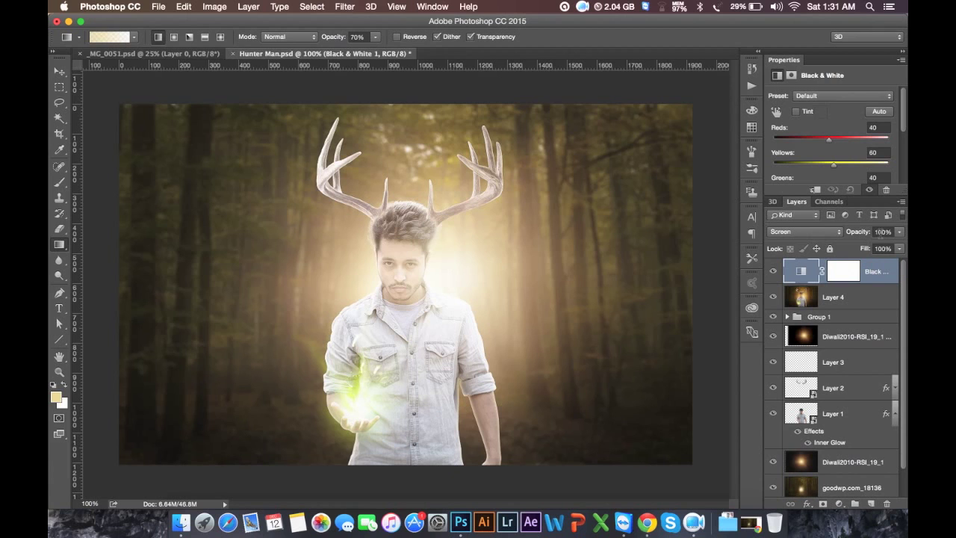
pyautogui.click(882, 231)
pyautogui.write('70')
pyautogui.press('Return')
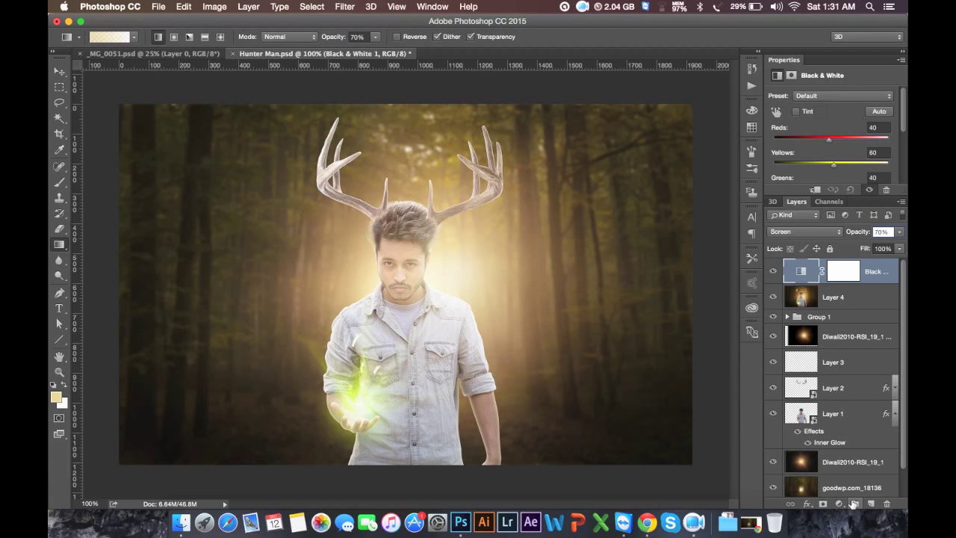
pyautogui.click(838, 503)
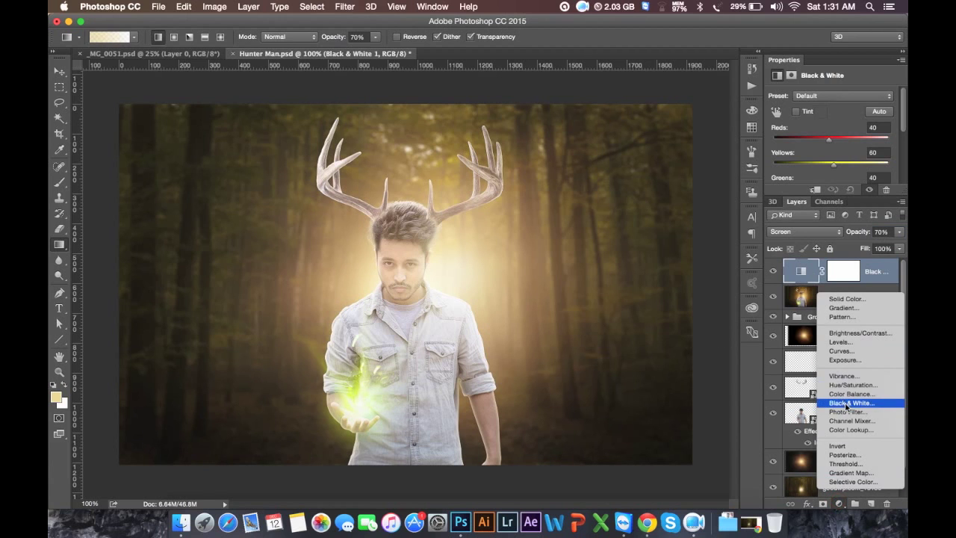
# - Test a second Soft Light Black & White layer against the first, then delete it
pyautogui.click(844, 403)
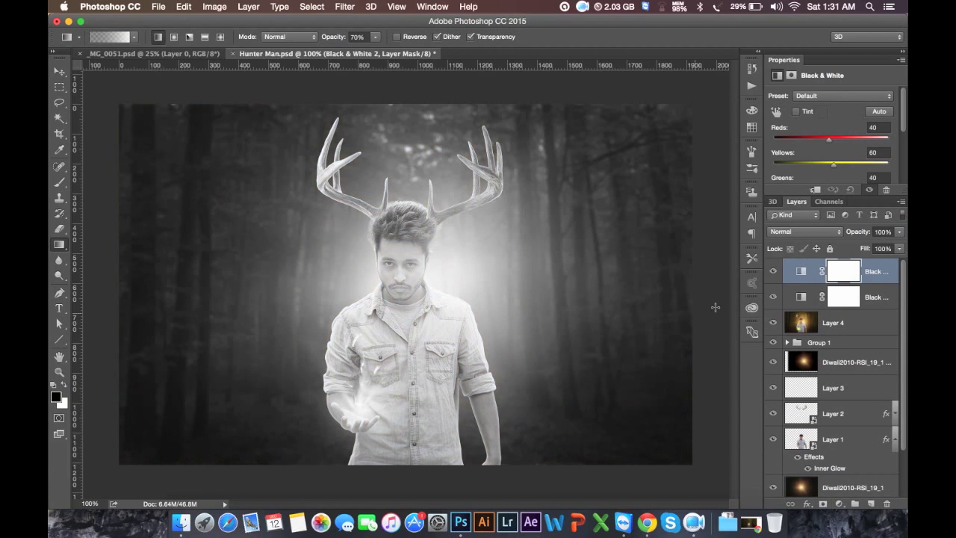
pyautogui.click(812, 233)
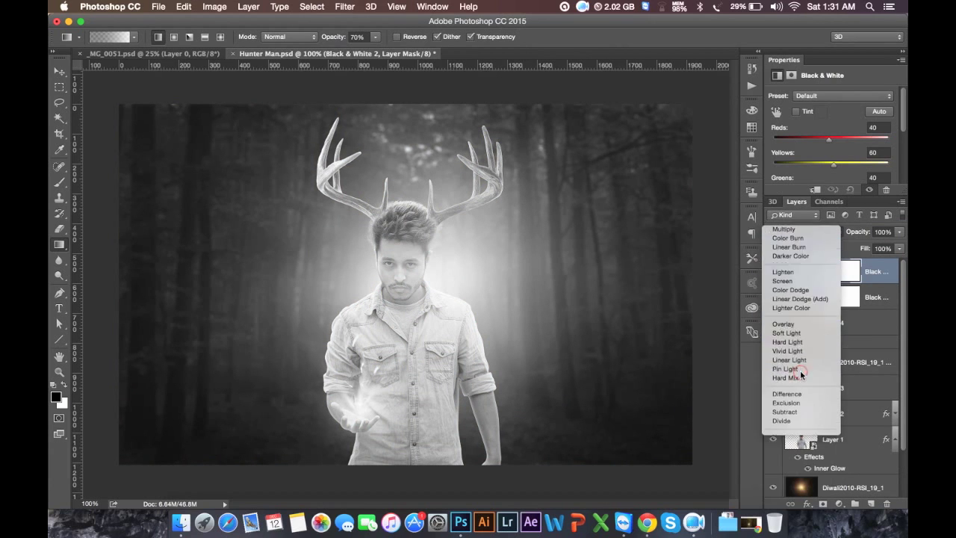
pyautogui.click(786, 332)
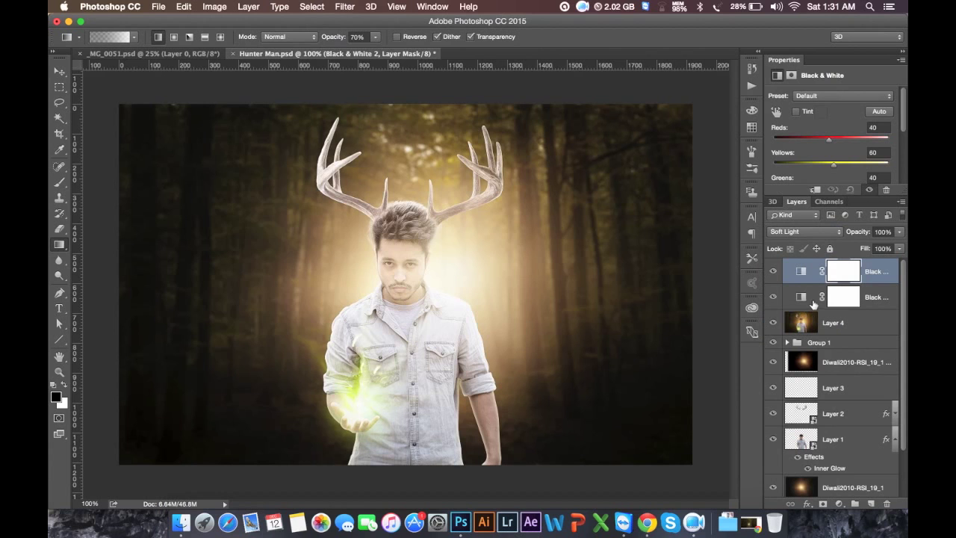
pyautogui.click(775, 297)
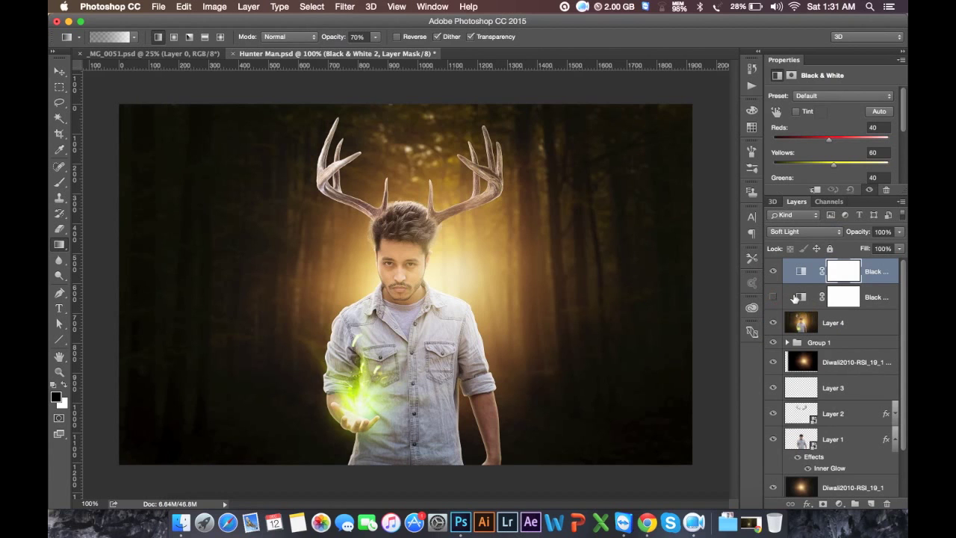
pyautogui.click(774, 298)
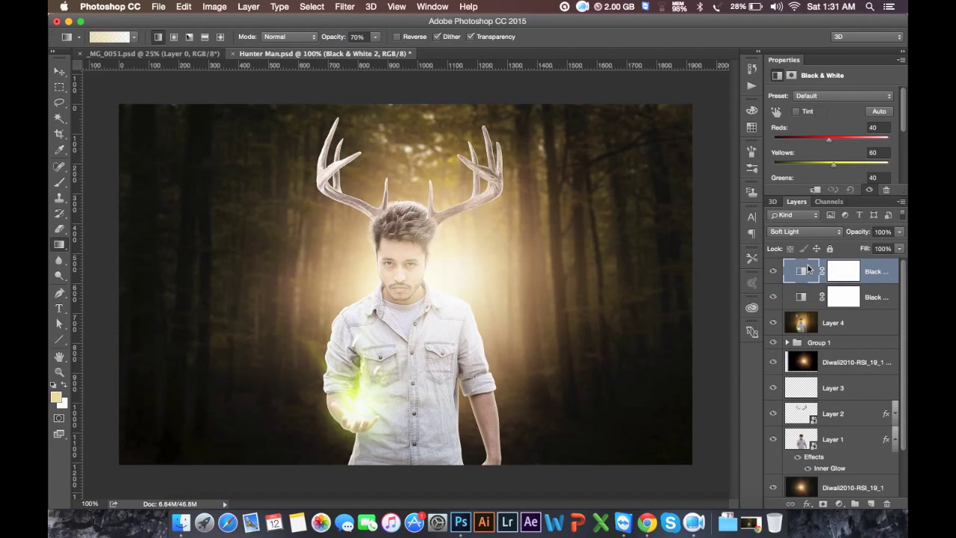
pyautogui.press('Delete')
# - Switch the remaining Black & White layer to Soft Light blending at 70%
pyautogui.click(829, 233)
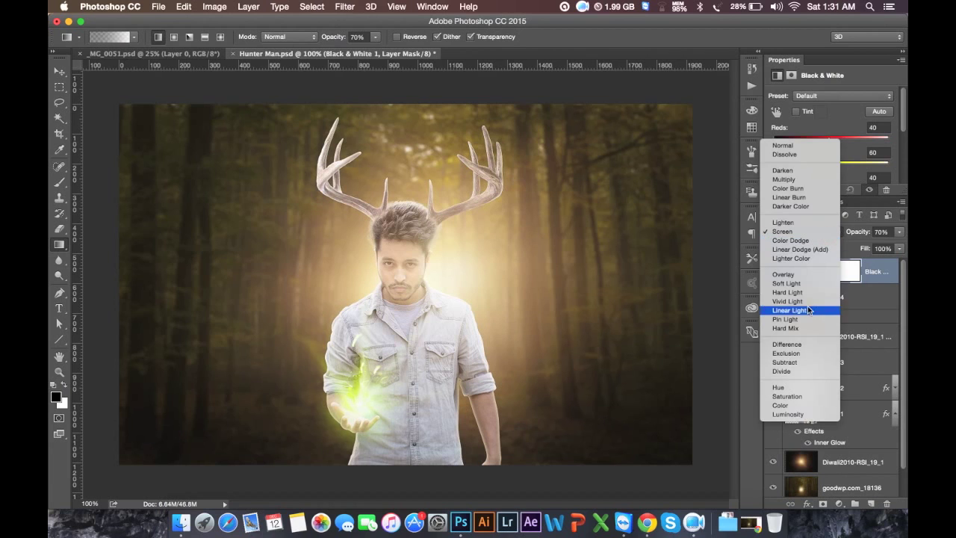
pyautogui.click(792, 283)
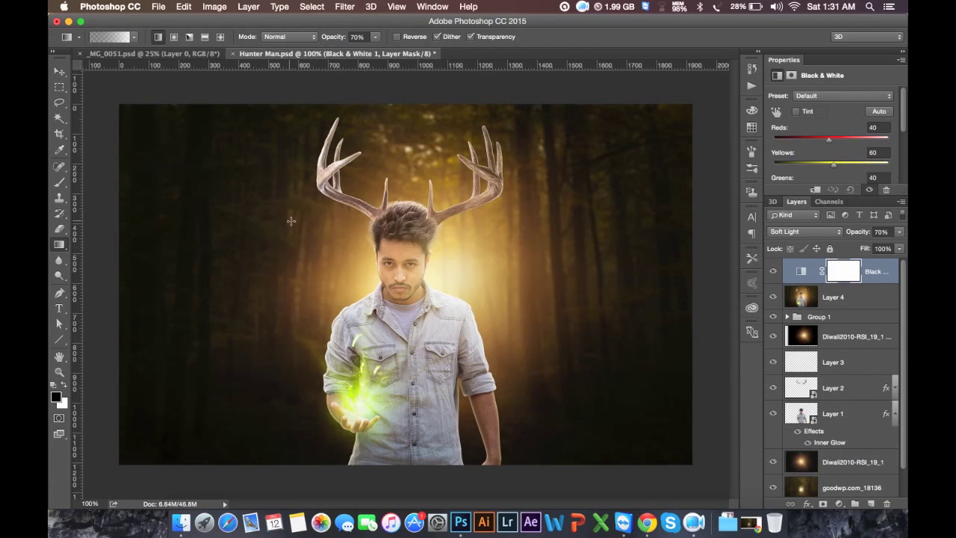
pyautogui.click(60, 72)
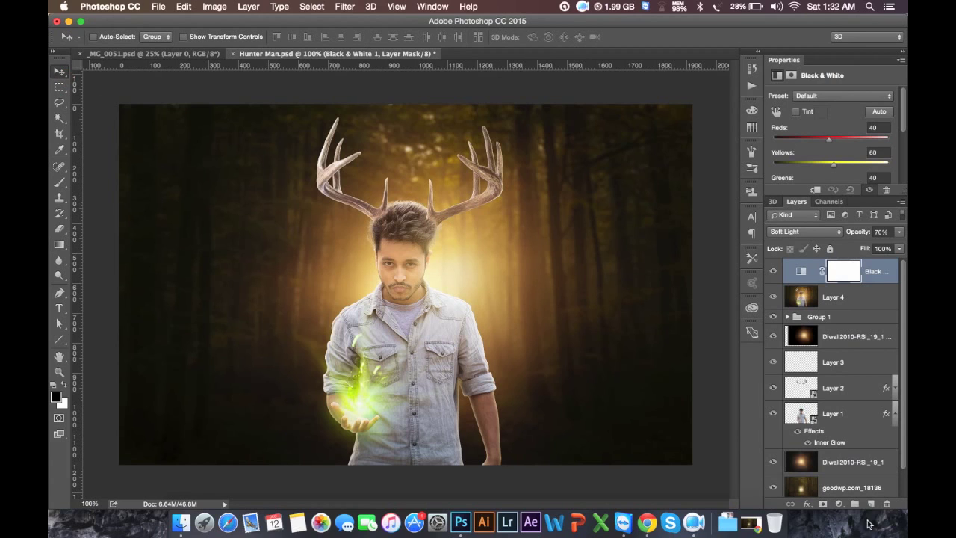
pyautogui.click(839, 505)
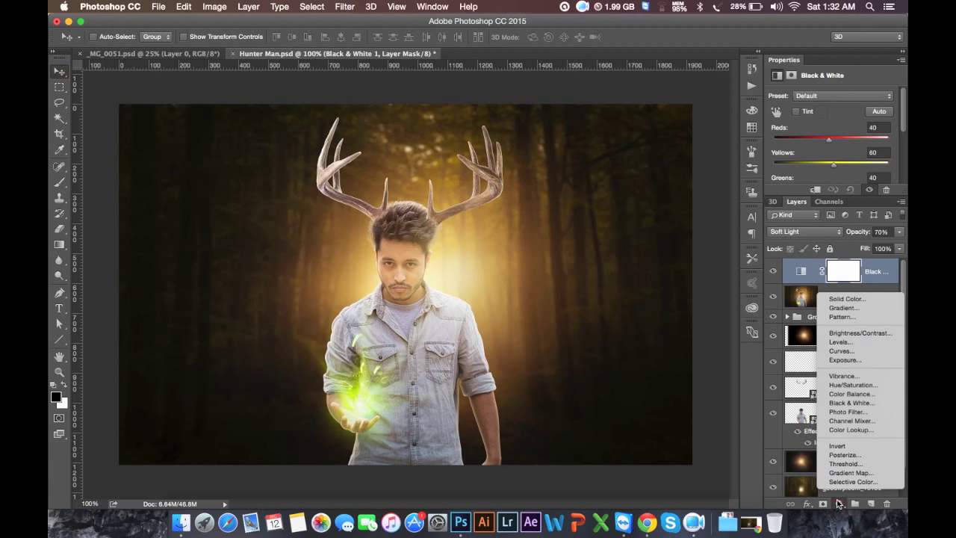
# - Add a Photo Filter adjustment layer and try the Warming Filter (LBA), Cyan and Sepia presets
pyautogui.click(849, 412)
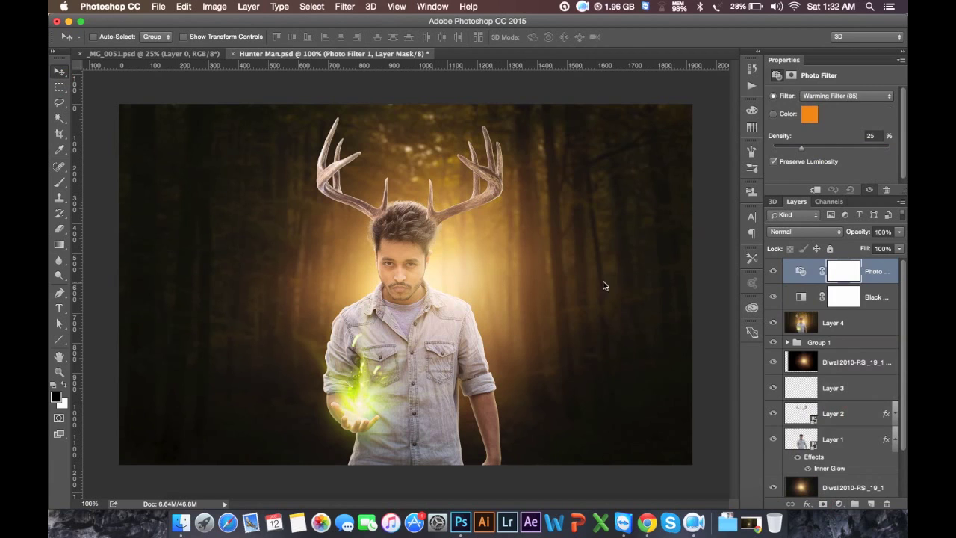
pyautogui.click(839, 98)
pyautogui.click(830, 104)
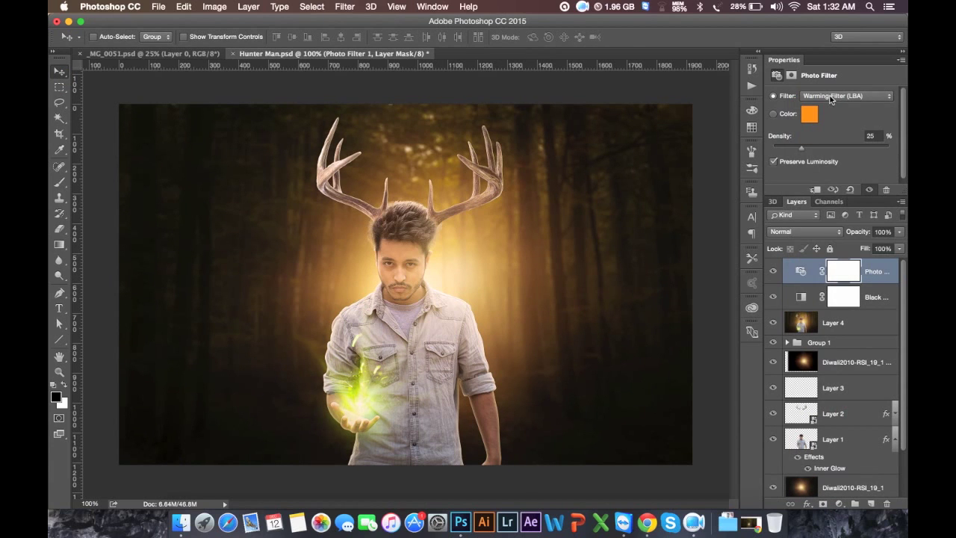
pyautogui.click(831, 99)
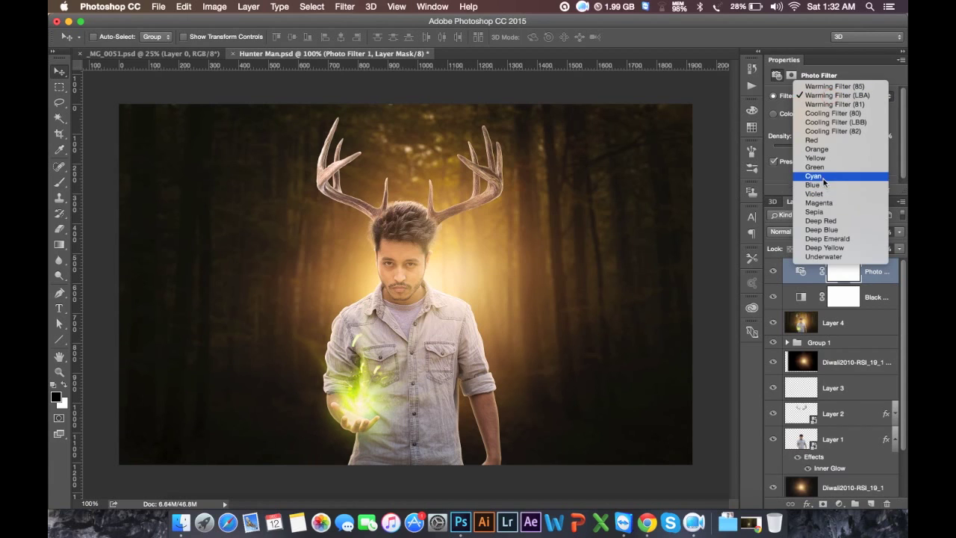
pyautogui.scroll(-2, 822, 179)
pyautogui.click(822, 177)
pyautogui.click(837, 97)
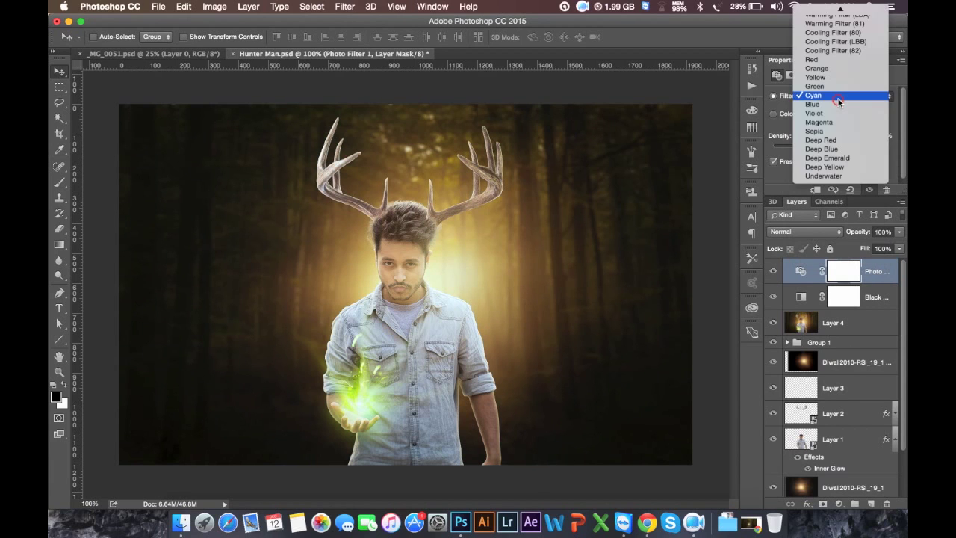
pyautogui.click(815, 130)
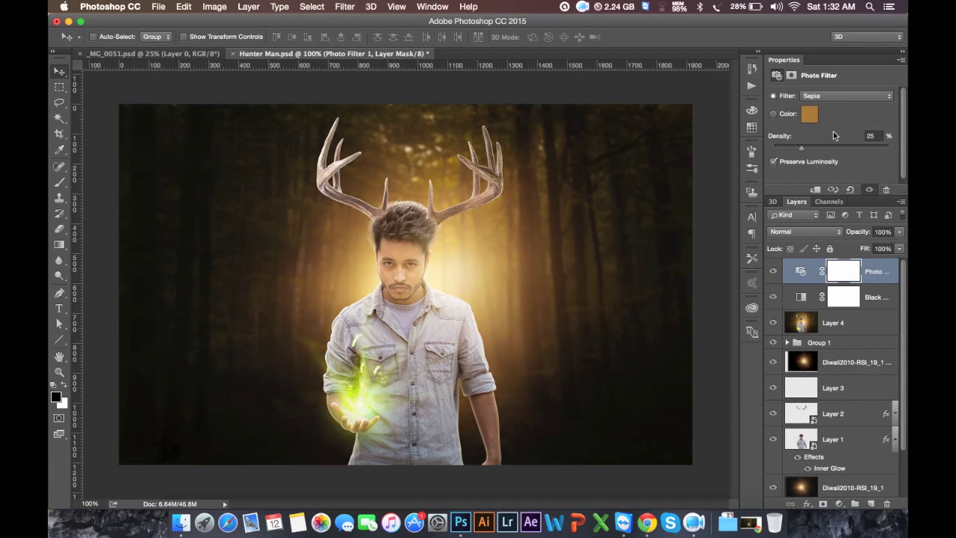
pyautogui.click(775, 274)
pyautogui.click(776, 274)
# - Try Underwater and Deep Red, then settle on Deep Emerald at 25% density
pyautogui.click(818, 99)
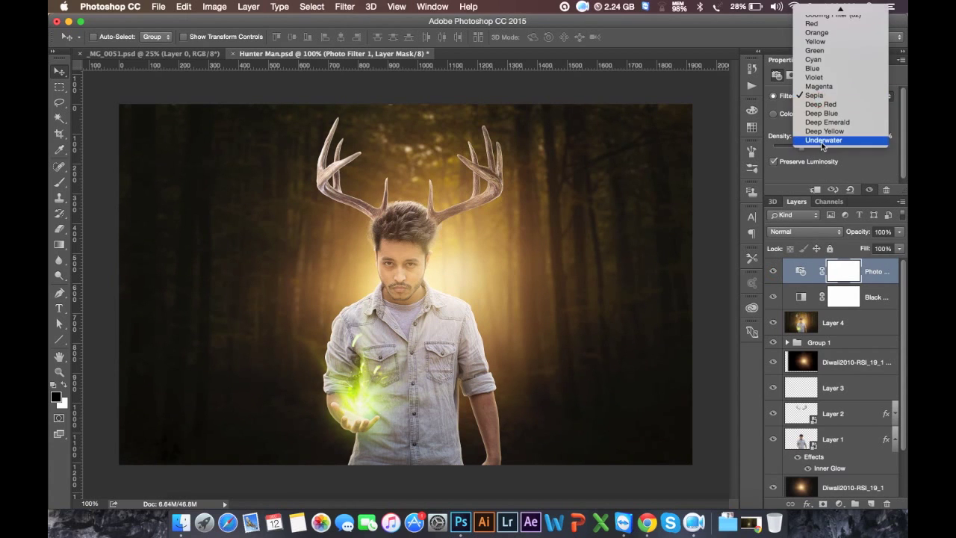
pyautogui.click(822, 139)
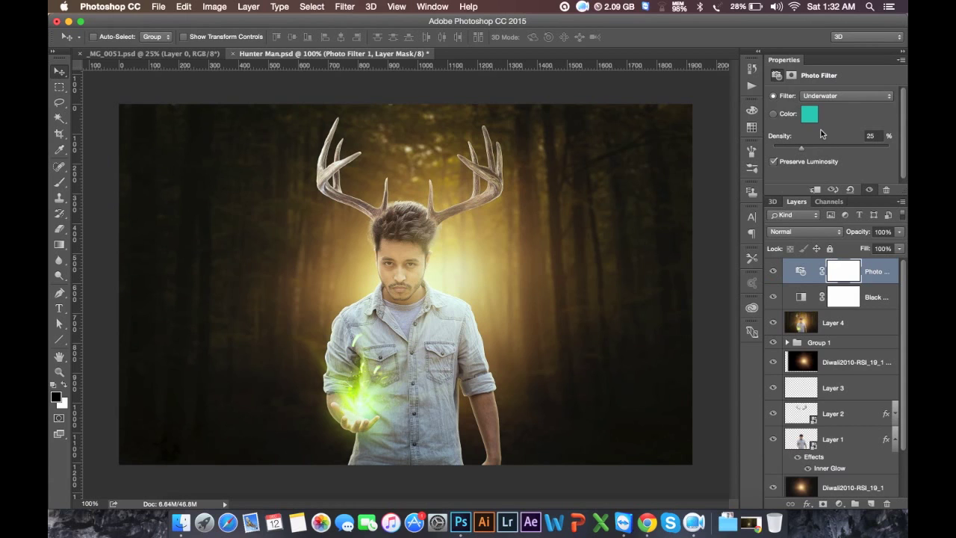
pyautogui.click(826, 96)
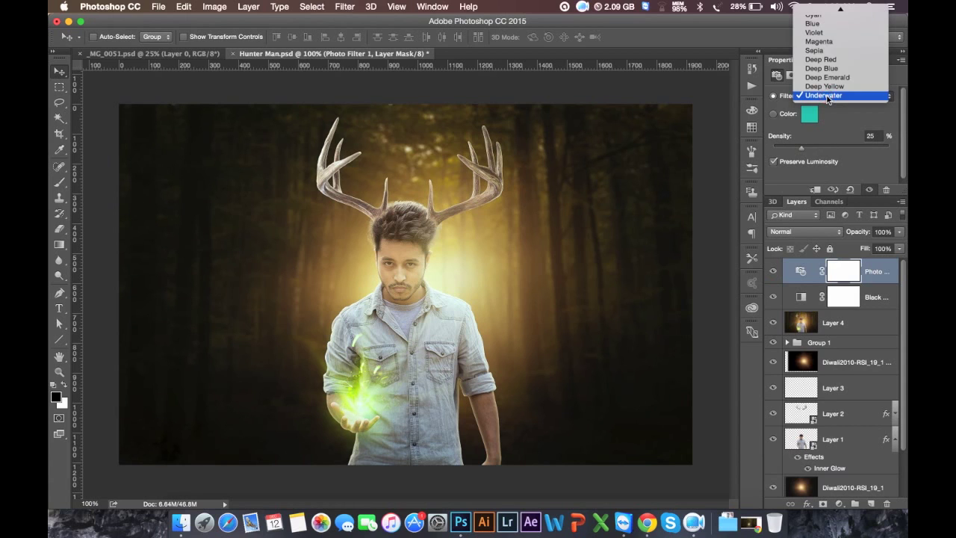
pyautogui.click(831, 67)
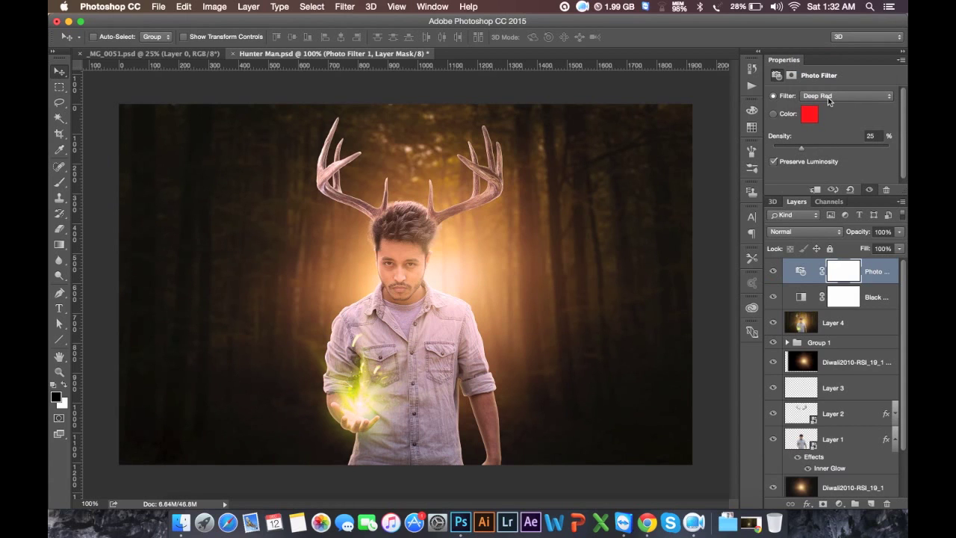
pyautogui.click(827, 100)
pyautogui.click(826, 111)
pyautogui.click(773, 271)
pyautogui.click(839, 503)
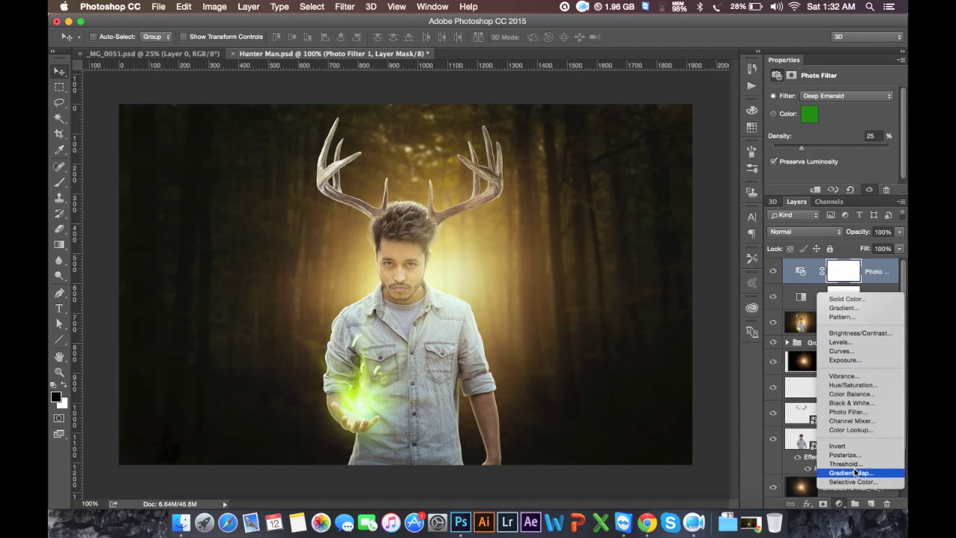
# - Add a Color Lookup layer and preview 2Strip, 3Strip, Bleach Bypass and Candlelight LUTs
pyautogui.click(852, 430)
pyautogui.click(842, 97)
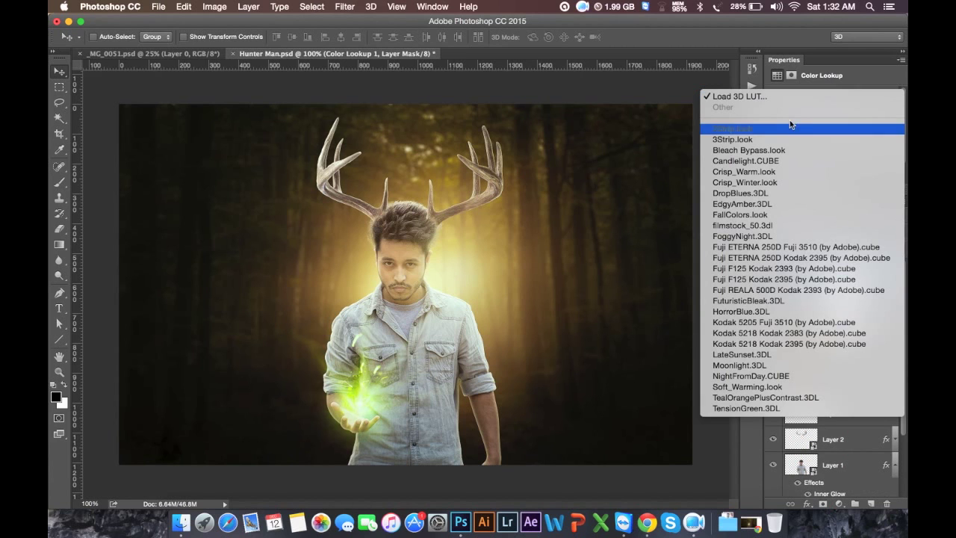
pyautogui.click(779, 129)
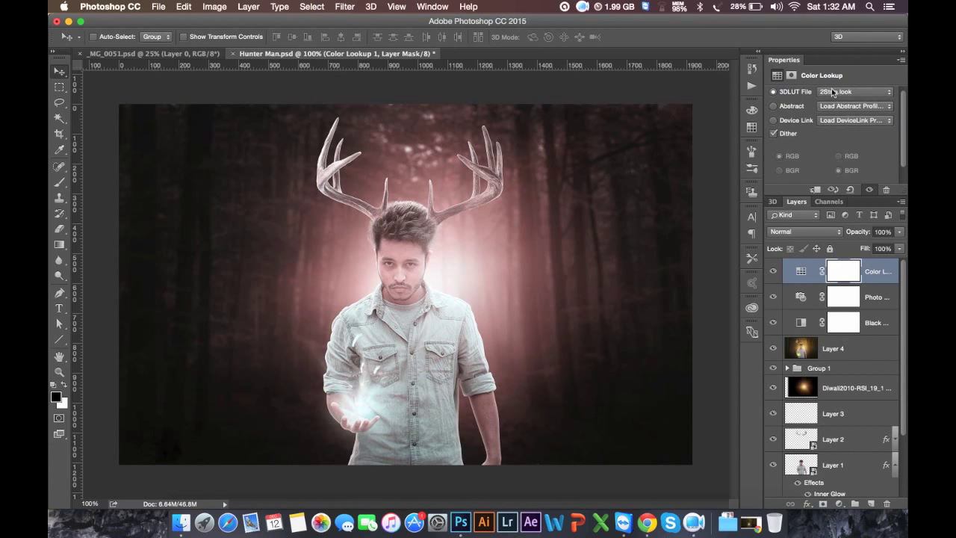
pyautogui.click(834, 98)
pyautogui.click(815, 105)
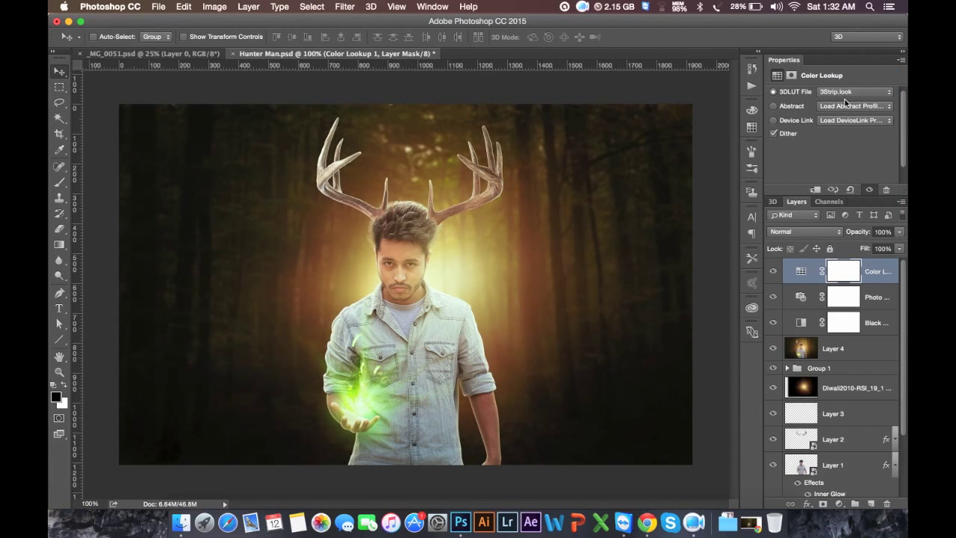
pyautogui.click(847, 96)
pyautogui.click(820, 105)
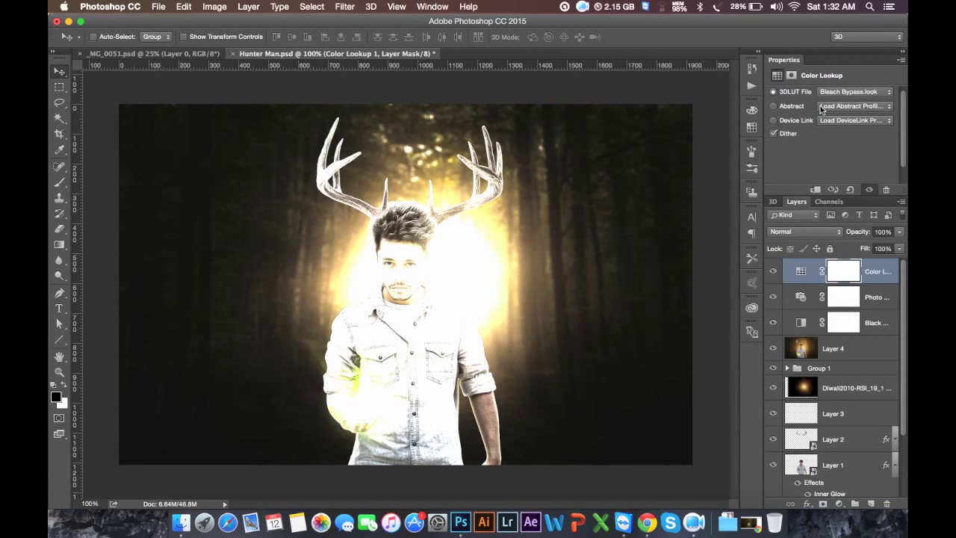
pyautogui.click(834, 97)
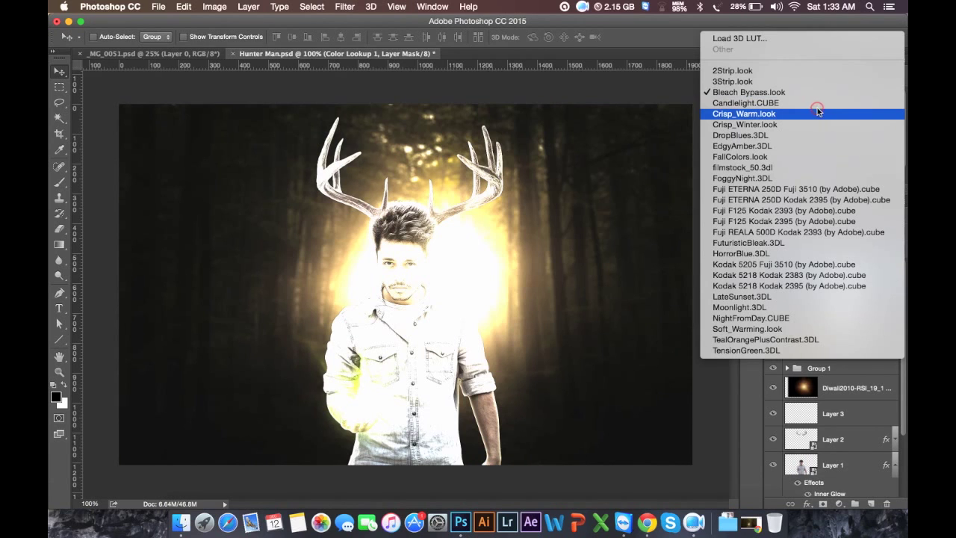
pyautogui.click(816, 107)
# - Try filmstock_50, settle on FuturisticBleak.3DL, and toggle the lookup layer to compare
pyautogui.click(840, 90)
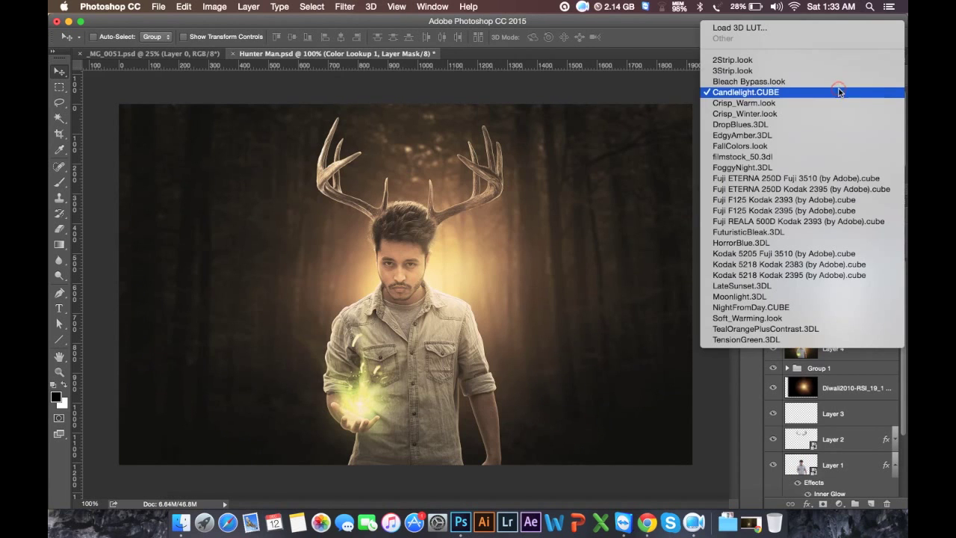
pyautogui.click(808, 160)
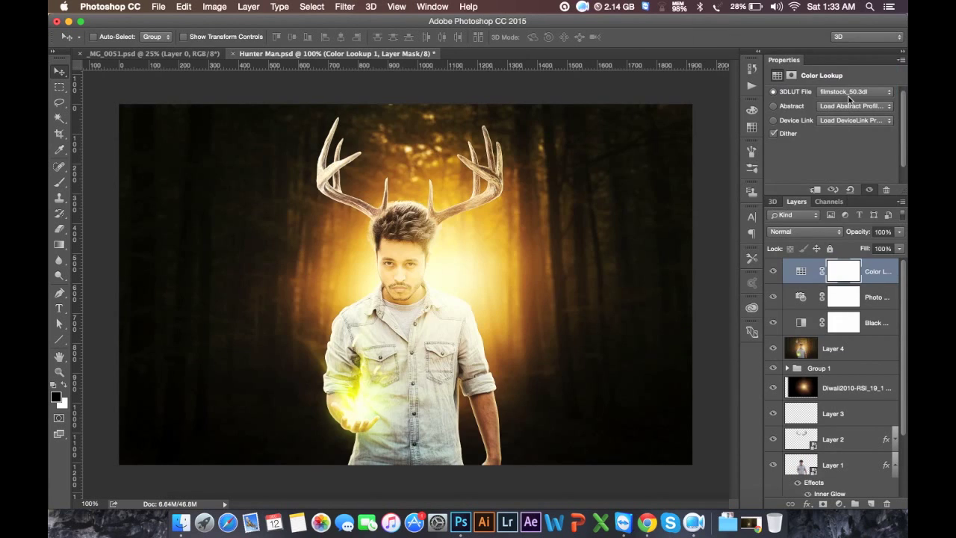
pyautogui.click(849, 93)
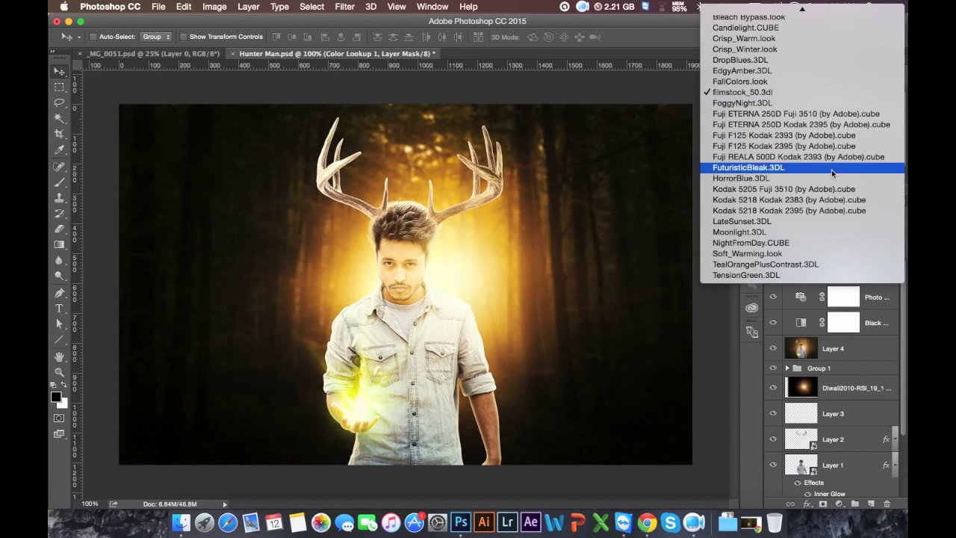
pyautogui.click(831, 133)
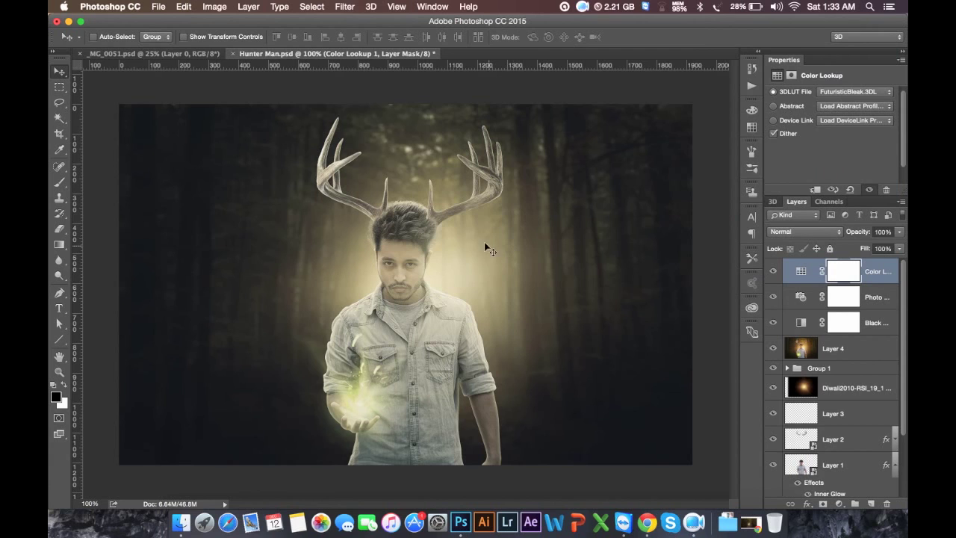
pyautogui.click(773, 271)
pyautogui.click(773, 271)
# - Switch to the Crop tool and toggle Layer 4's visibility off and on to compare
pyautogui.click(62, 135)
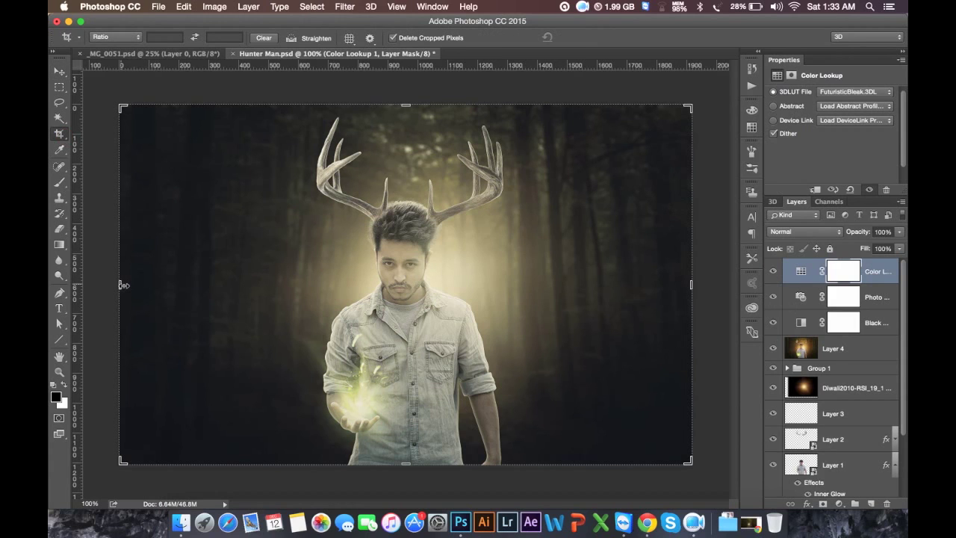
pyautogui.click(774, 349)
pyautogui.click(774, 349)
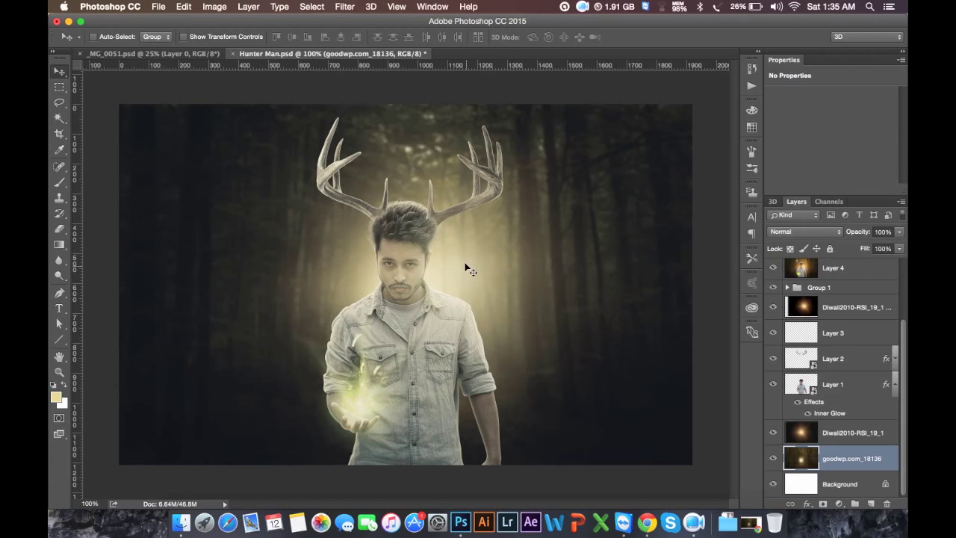
# - Stop the screen recording from the recorder's menu-bar icon
pyautogui.click(582, 7)
pyautogui.click(583, 7)
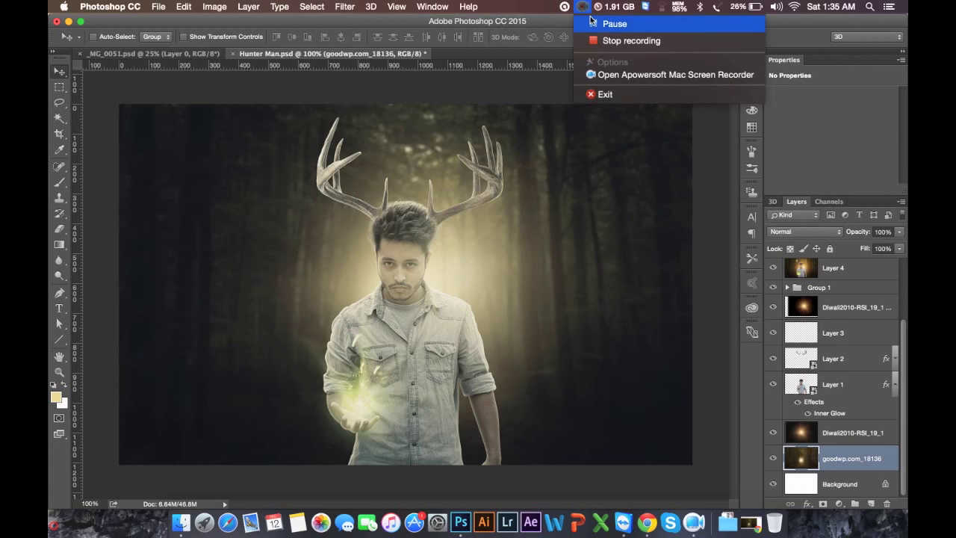
pyautogui.click(605, 41)
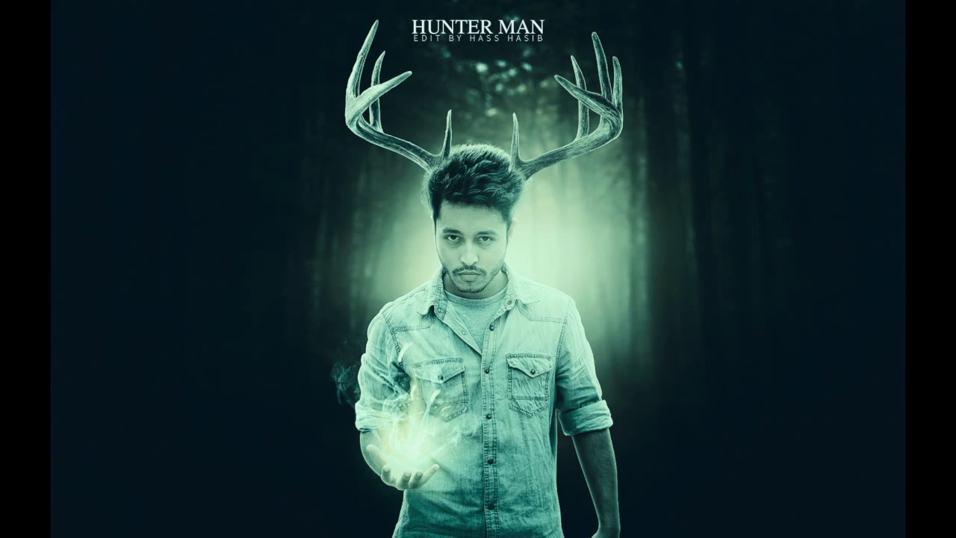